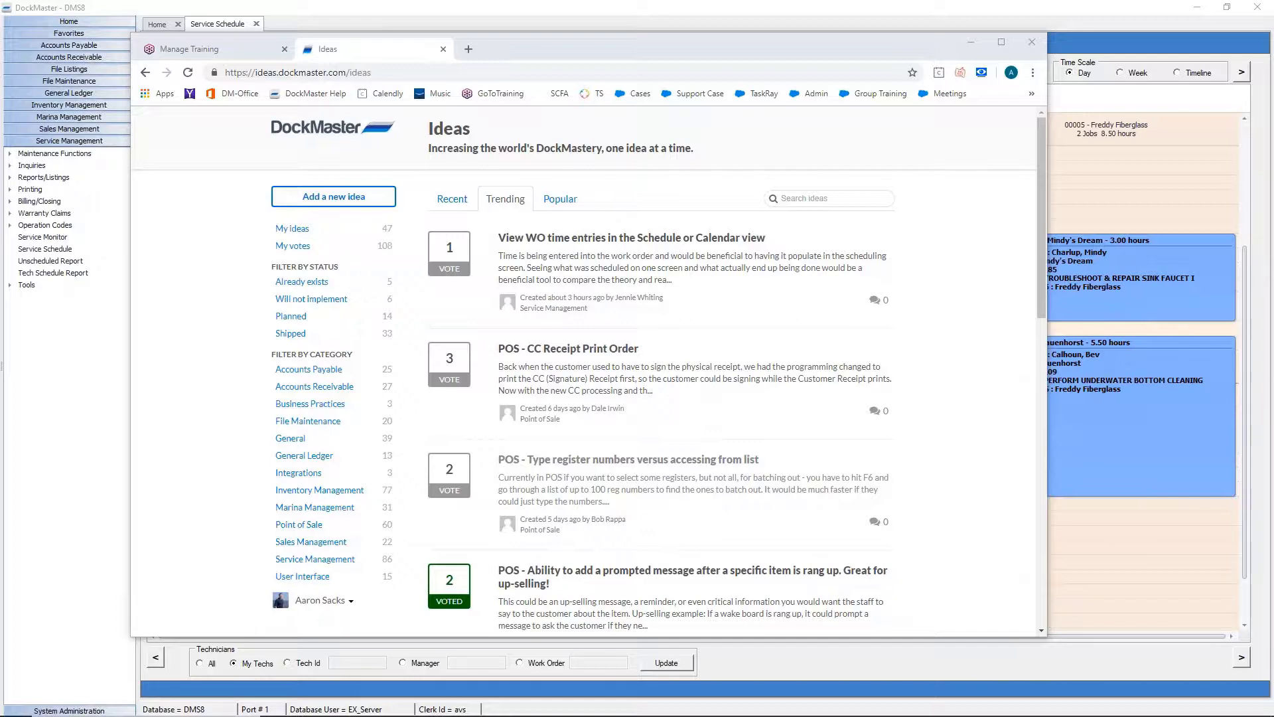
# Bring the DockMaster service schedule window in front of the Ideas browser page.
pyautogui.click(685, 6)
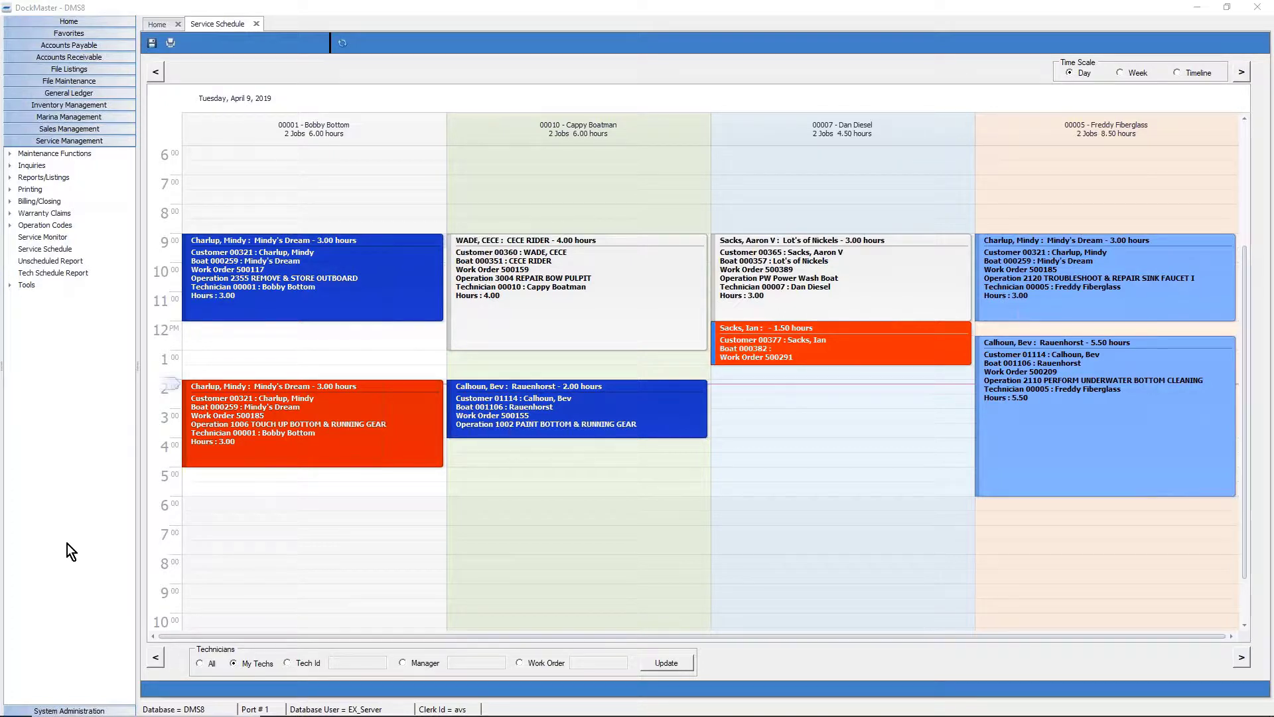
# Open the Service Schedule calendar configuration and load the 2019 year settings.
pyautogui.click(79, 711)
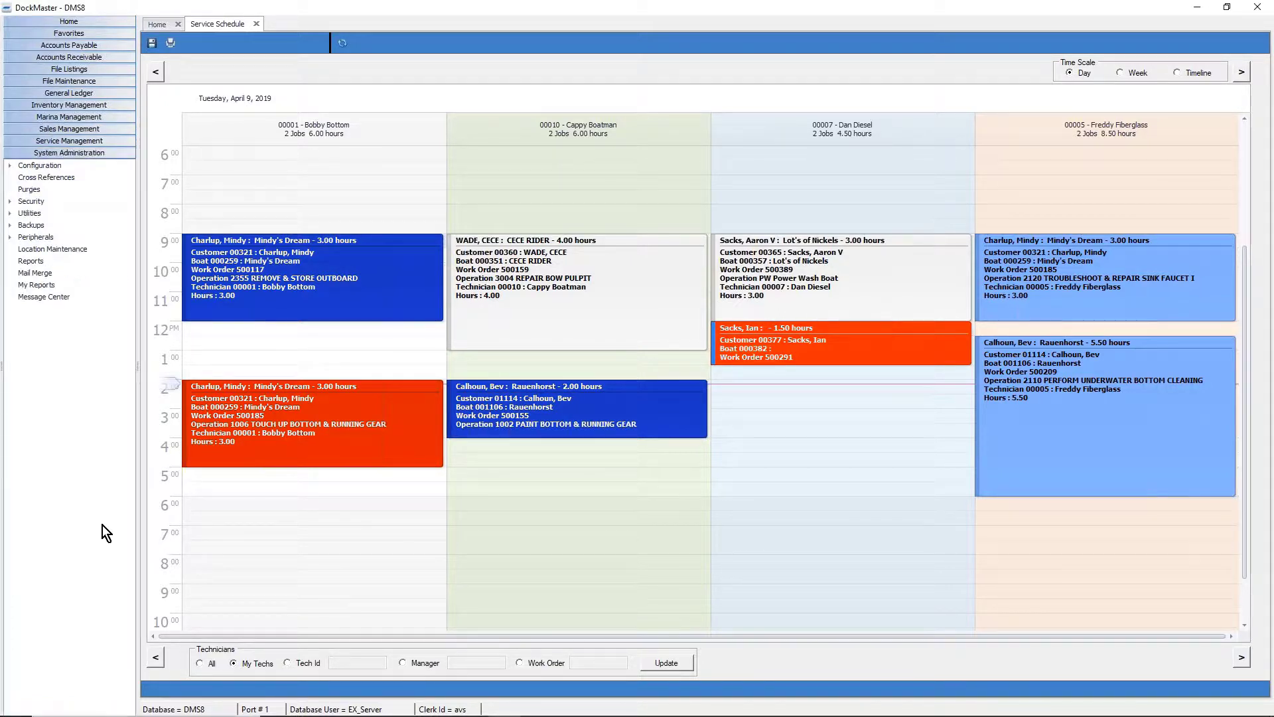
pyautogui.doubleClick(44, 166)
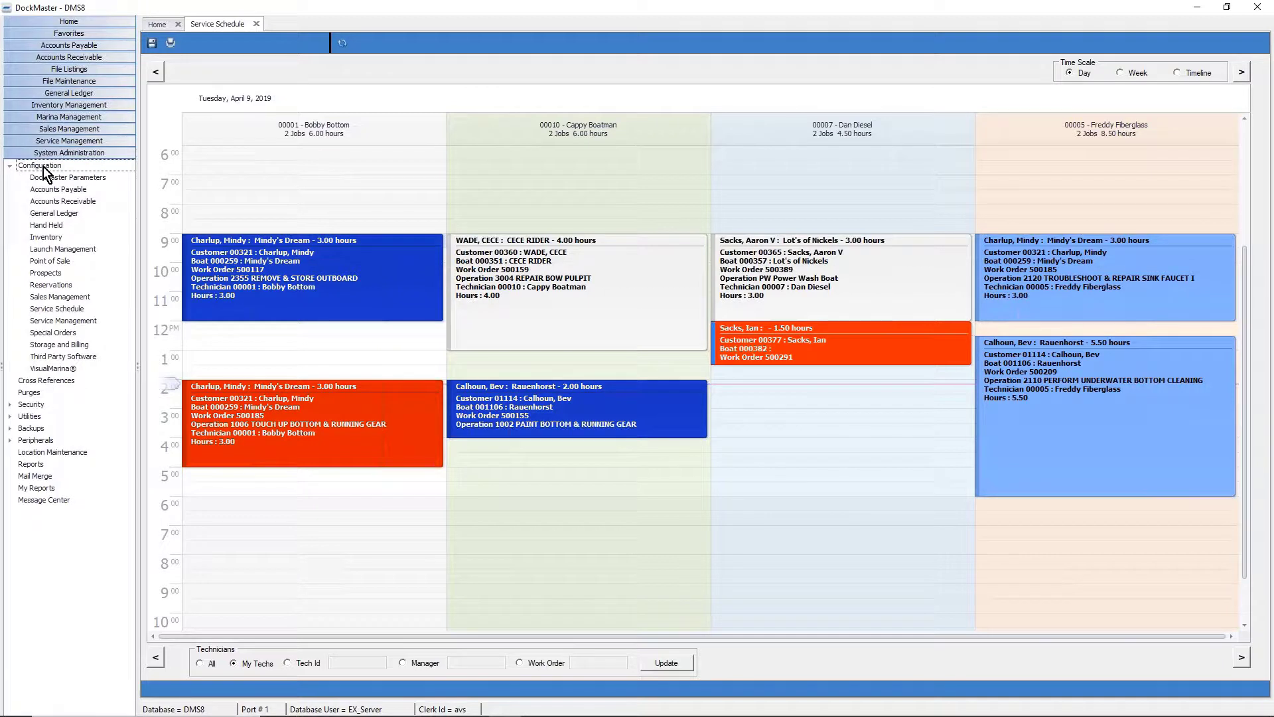
pyautogui.click(67, 314)
pyautogui.doubleClick(78, 306)
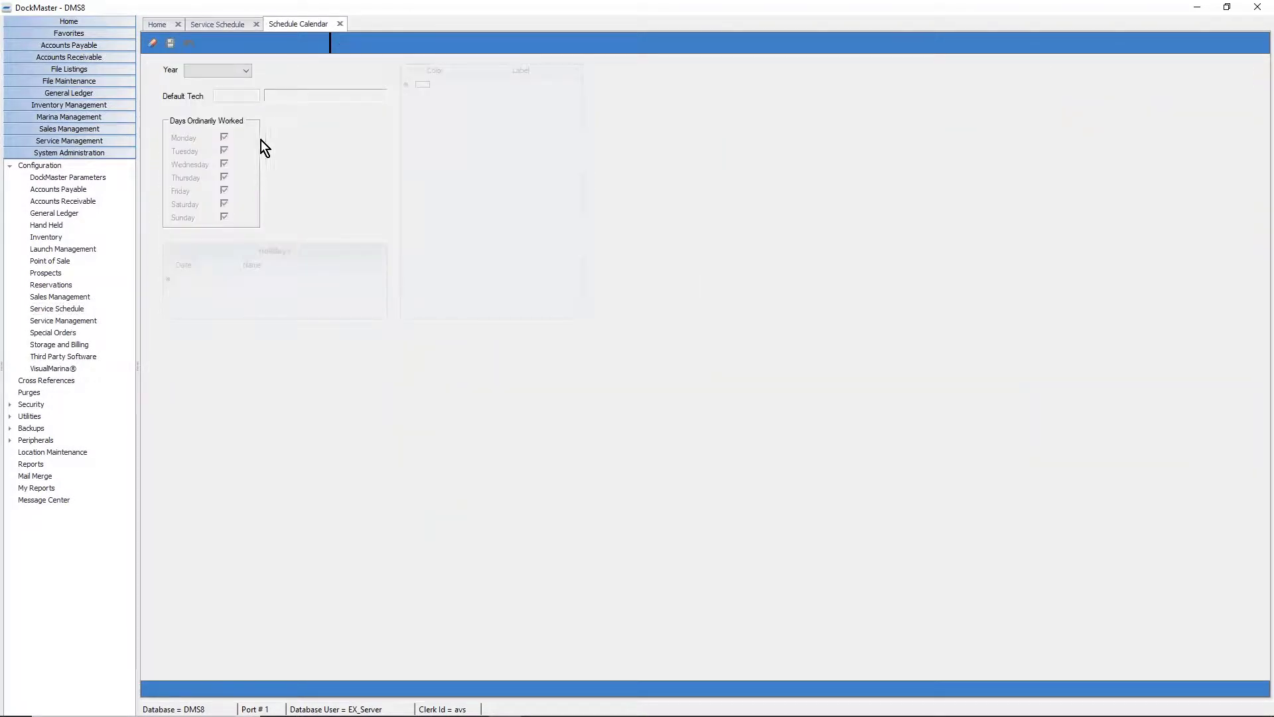
pyautogui.click(246, 70)
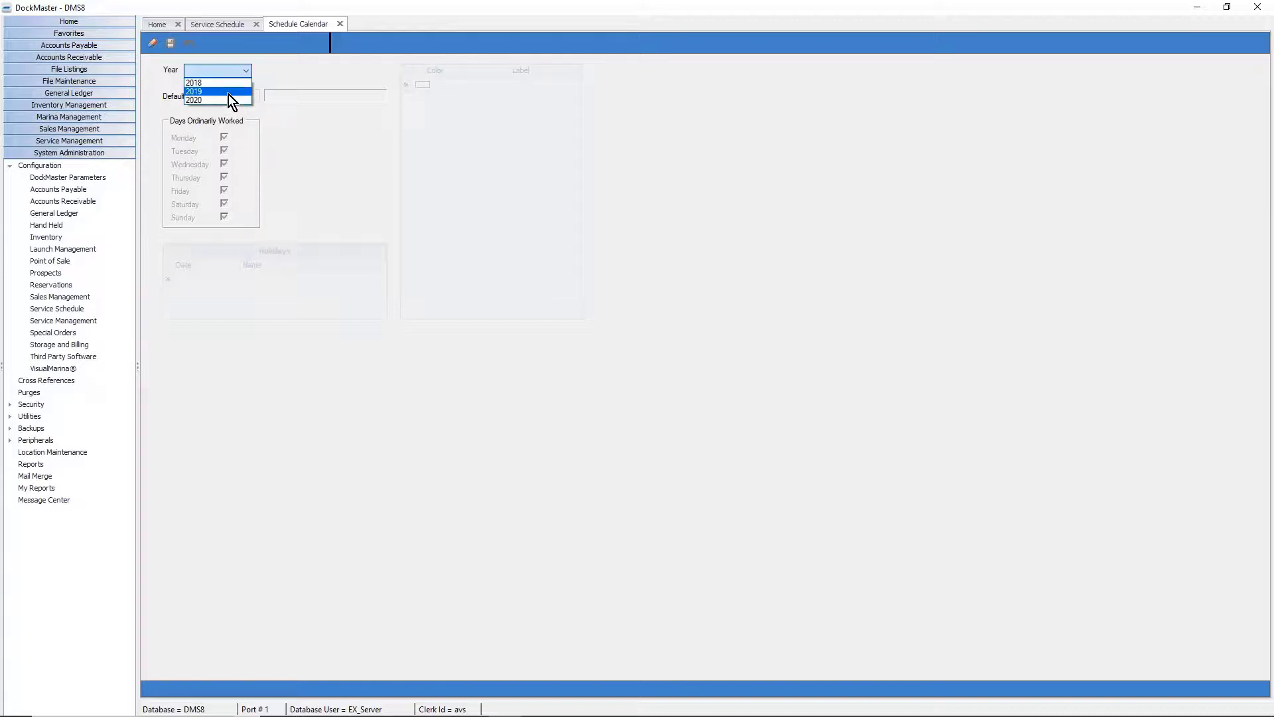
pyautogui.click(228, 94)
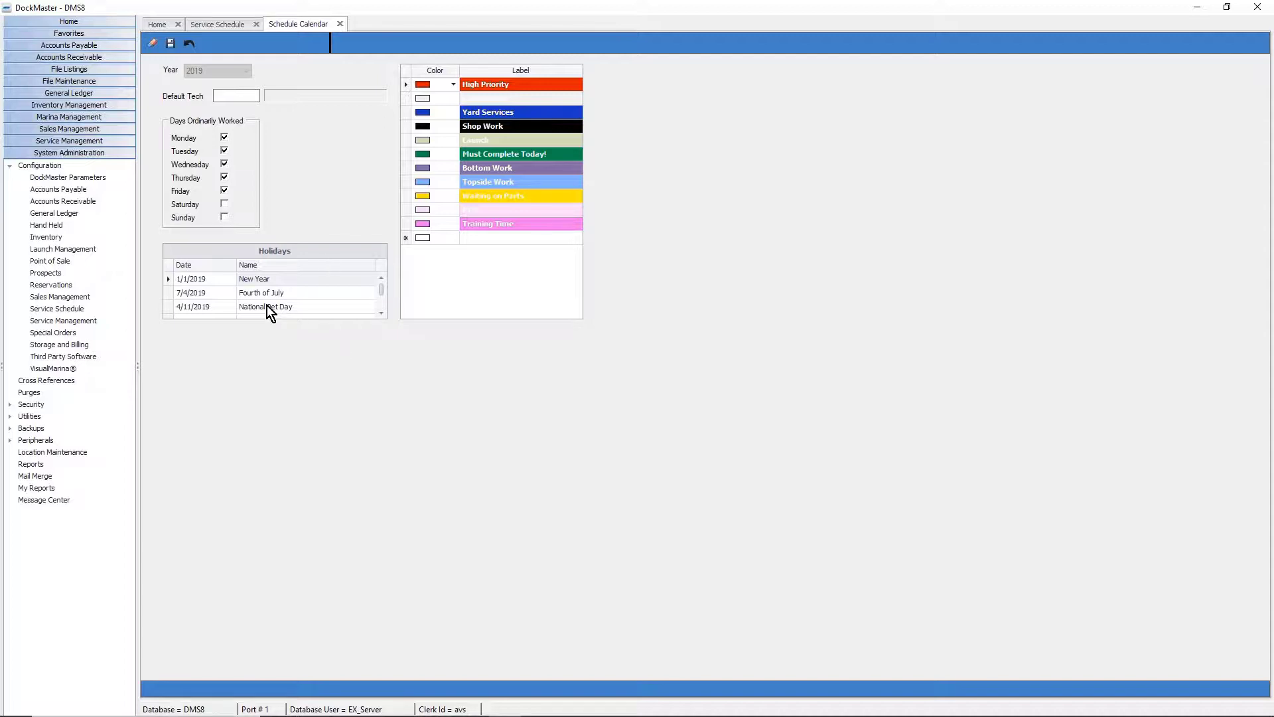
# Add a holiday named Tax dated 4/15/2019 to the 2019 calendar.
pyautogui.scroll(-1, 266, 305)
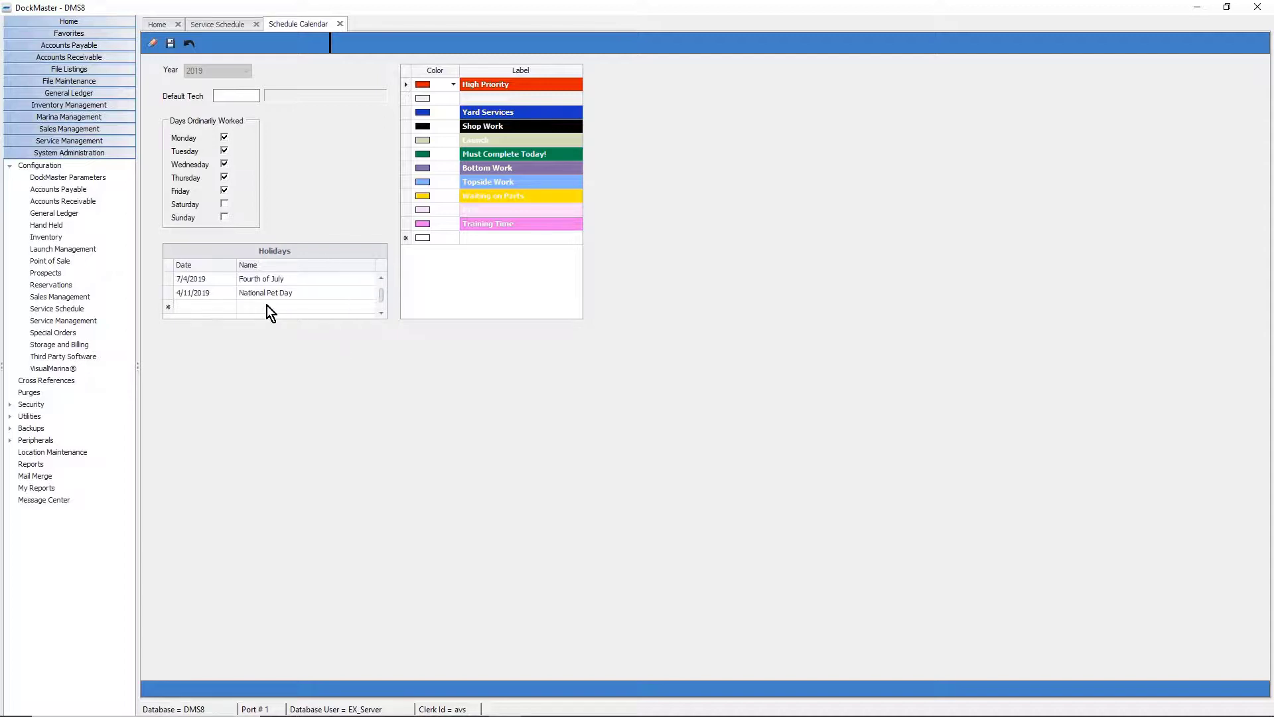
pyautogui.click(213, 308)
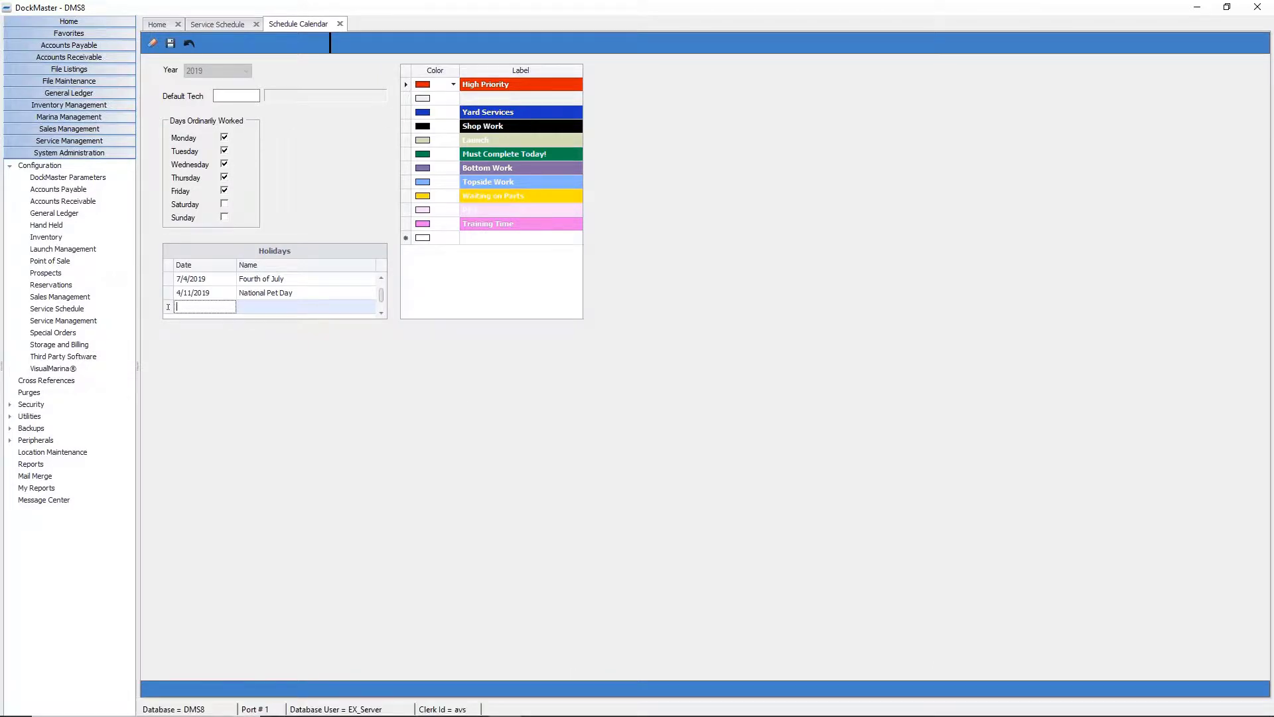
pyautogui.write('4/15/2019')
pyautogui.press('Tab')
pyautogui.write('Tax')
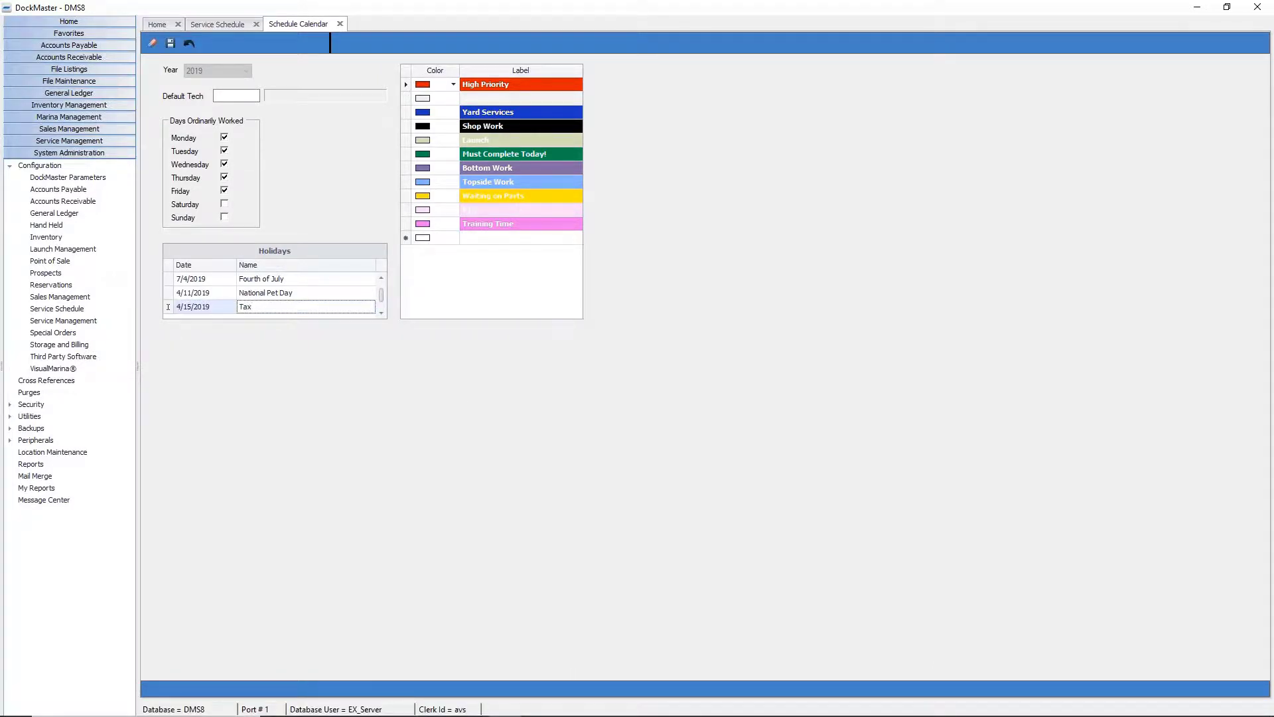
pyautogui.press('Tab')
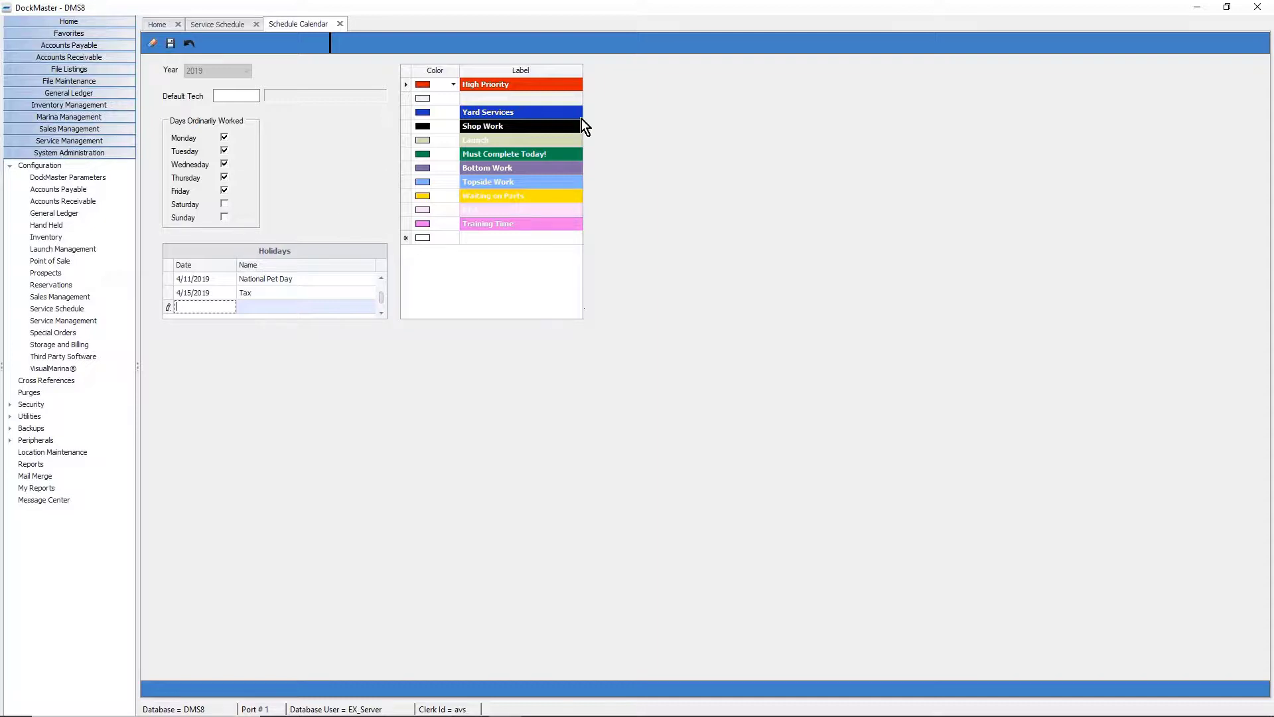
# Add a colour label row with custom teal colour 6CA78B and begin editing its label.
pyautogui.click(515, 274)
pyautogui.click(447, 239)
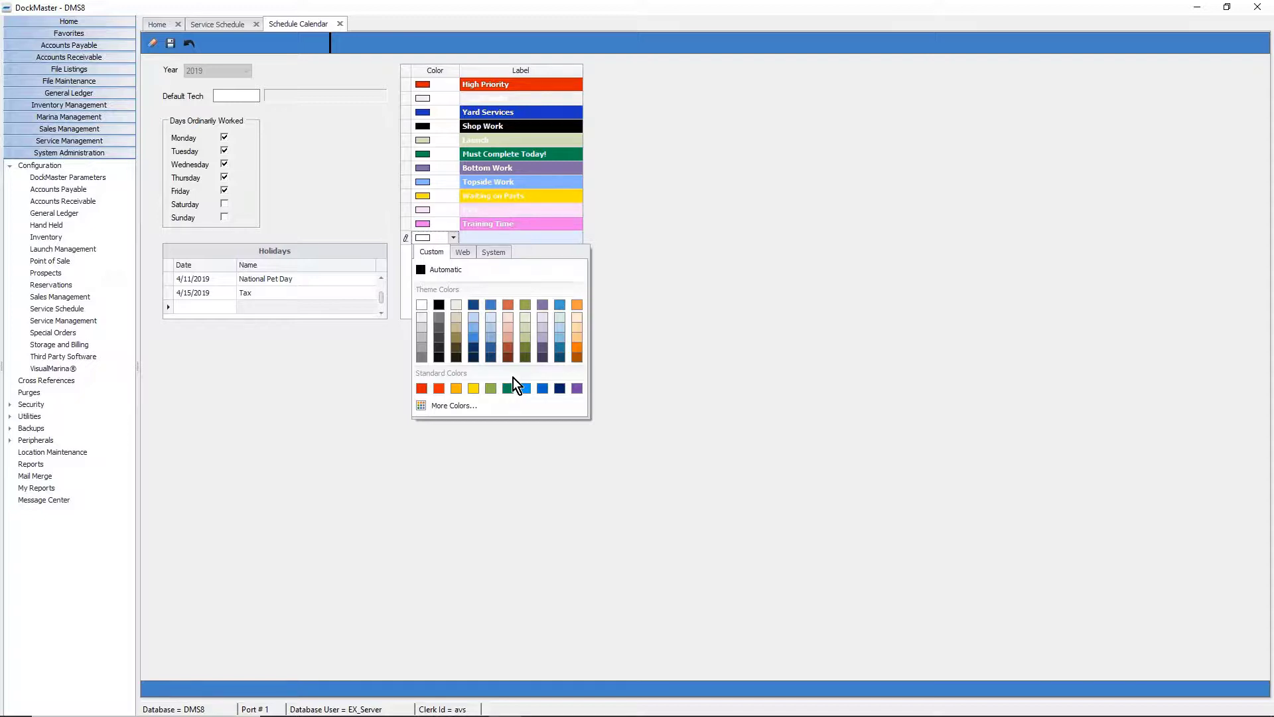
pyautogui.click(449, 406)
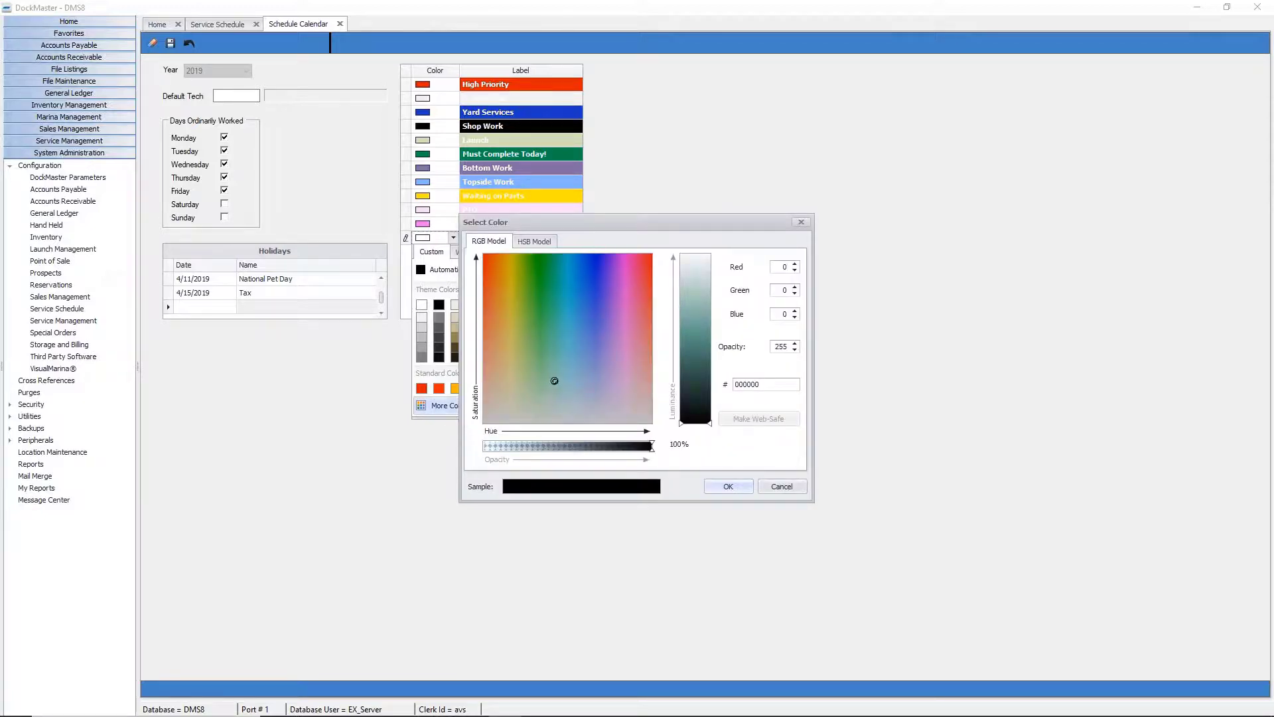
pyautogui.click(553, 380)
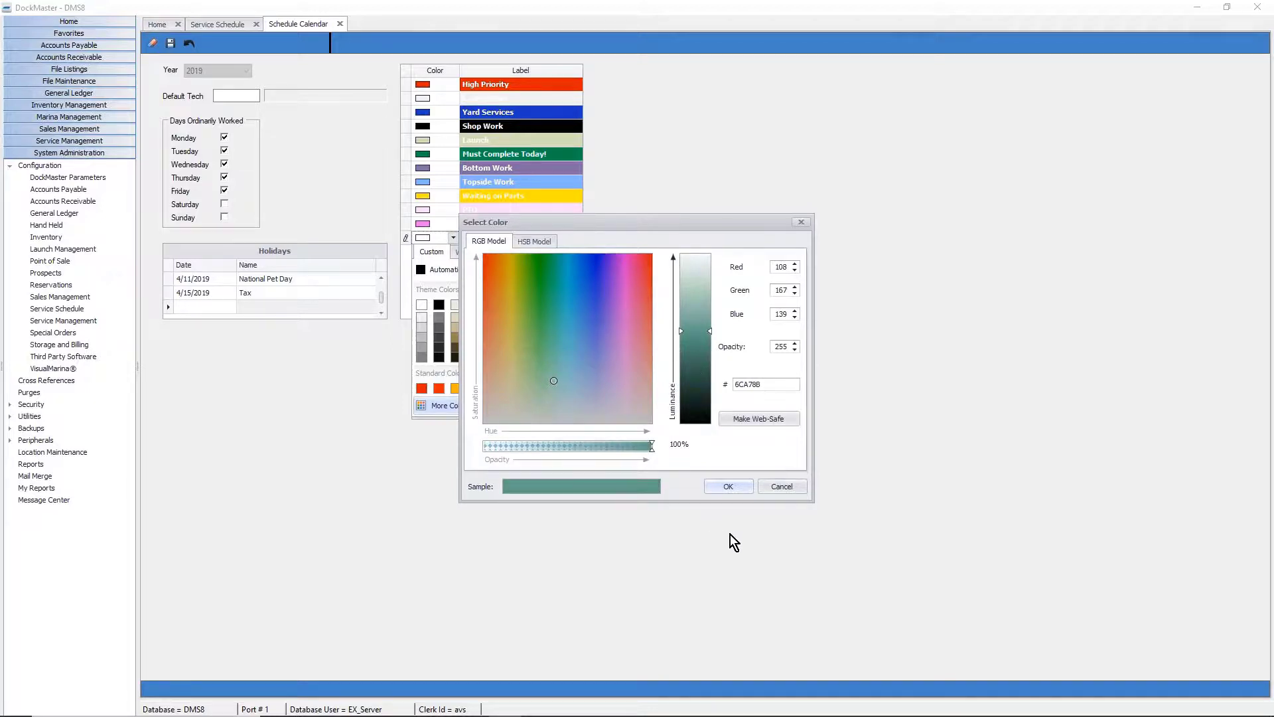
pyautogui.click(727, 486)
pyautogui.click(470, 237)
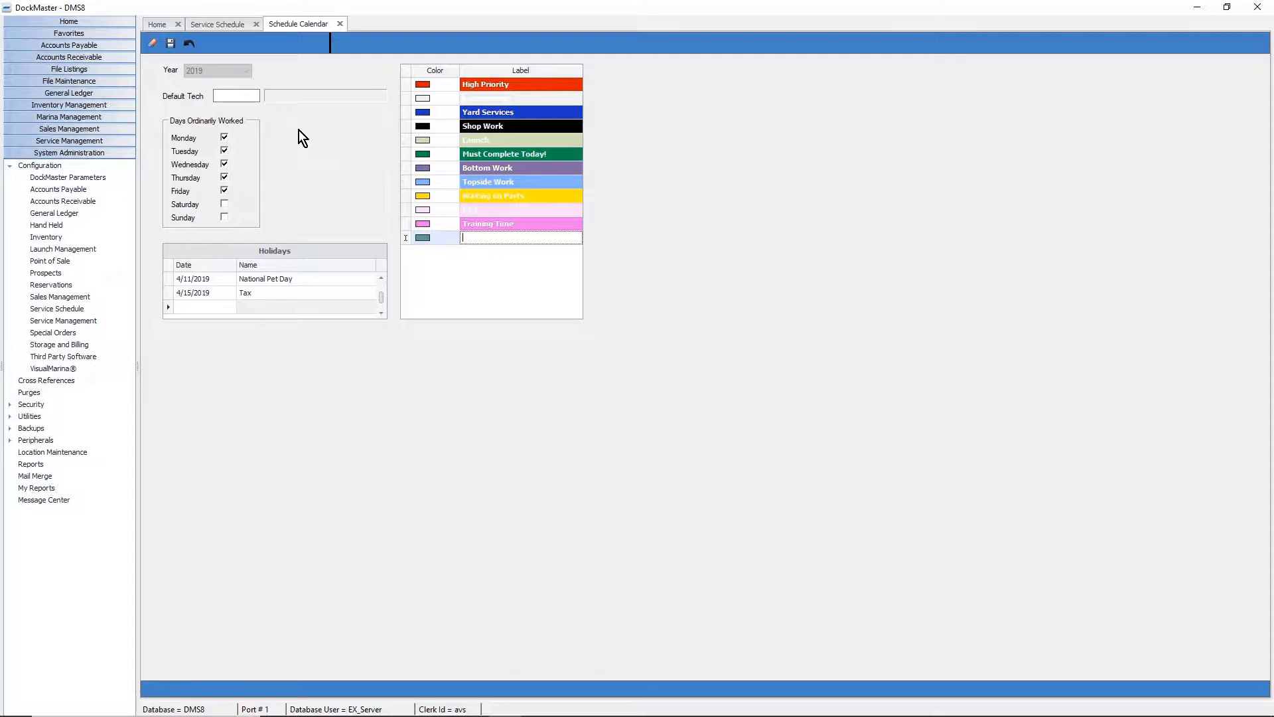
# Close the calendar settings and open Clerk Maintenance under Security.
pyautogui.click(339, 23)
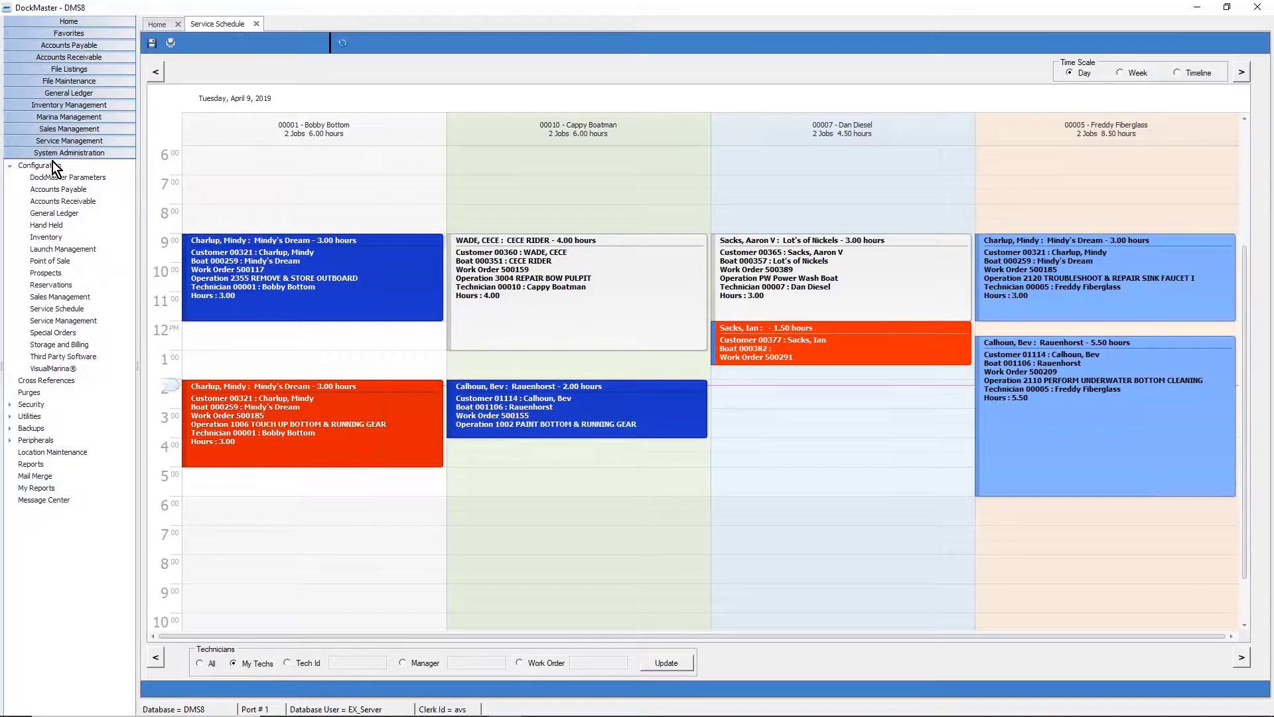
pyautogui.click(9, 166)
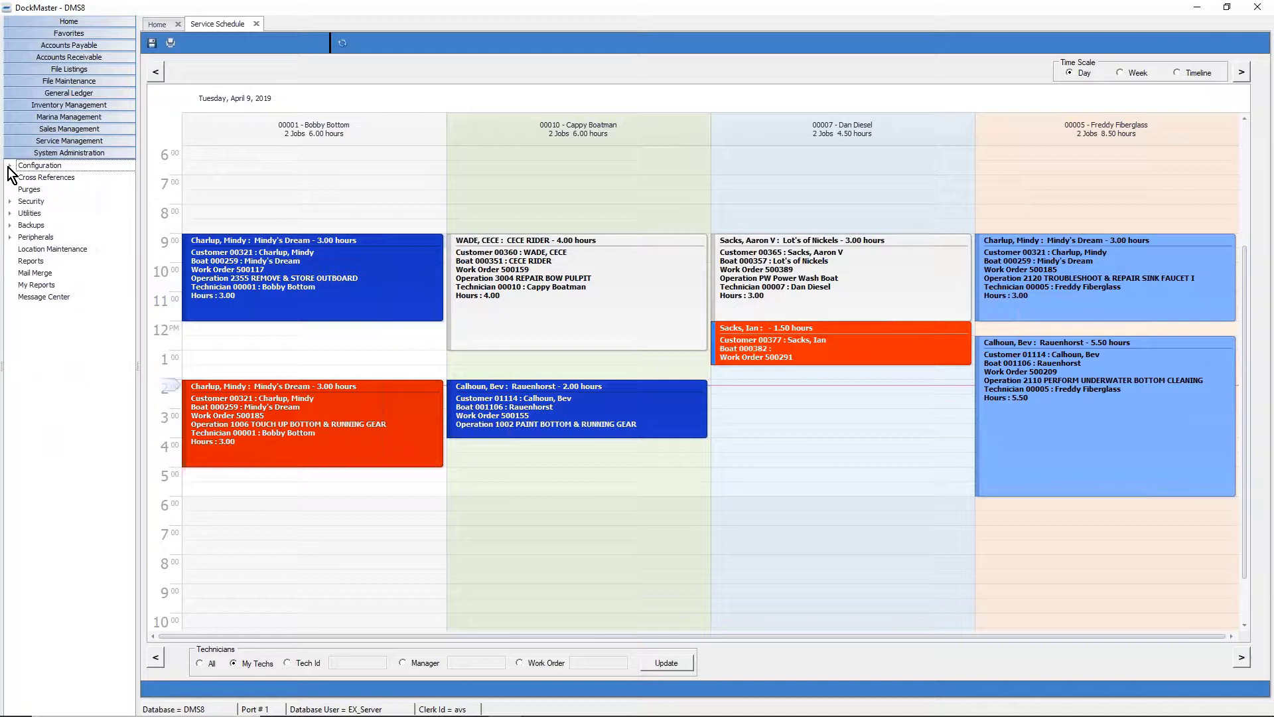
pyautogui.click(10, 202)
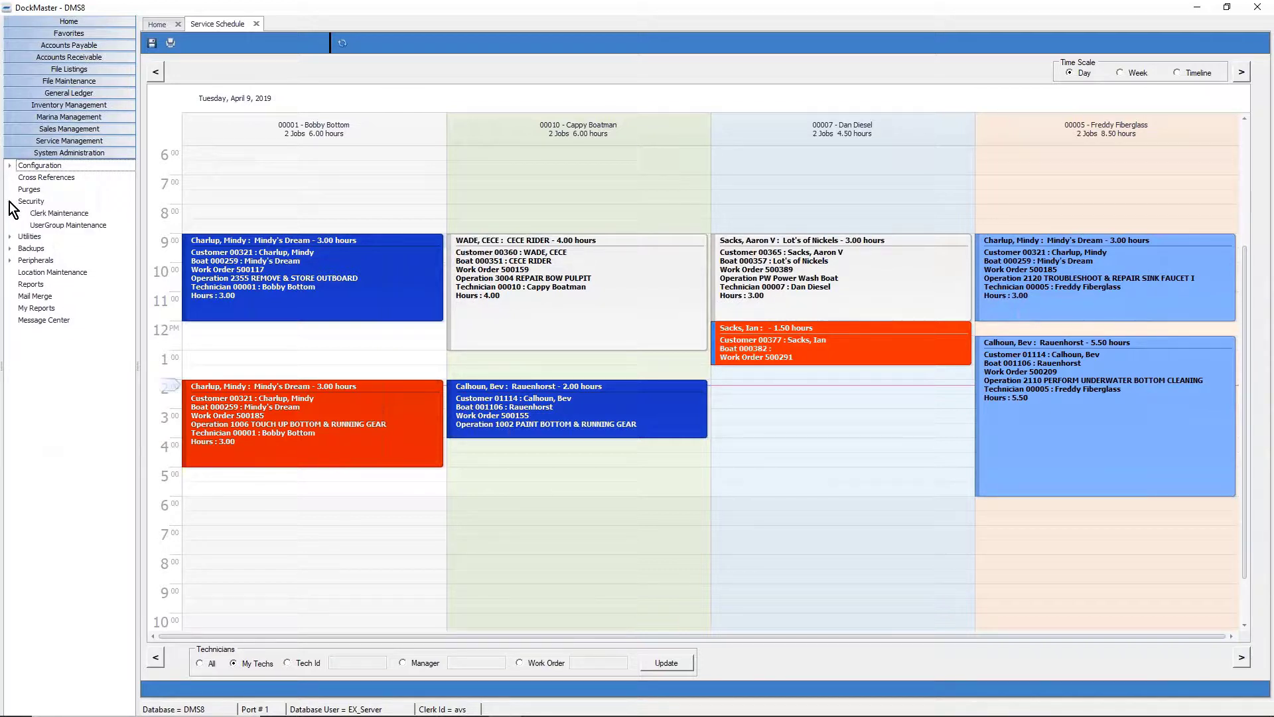
pyautogui.click(56, 221)
pyautogui.doubleClick(55, 217)
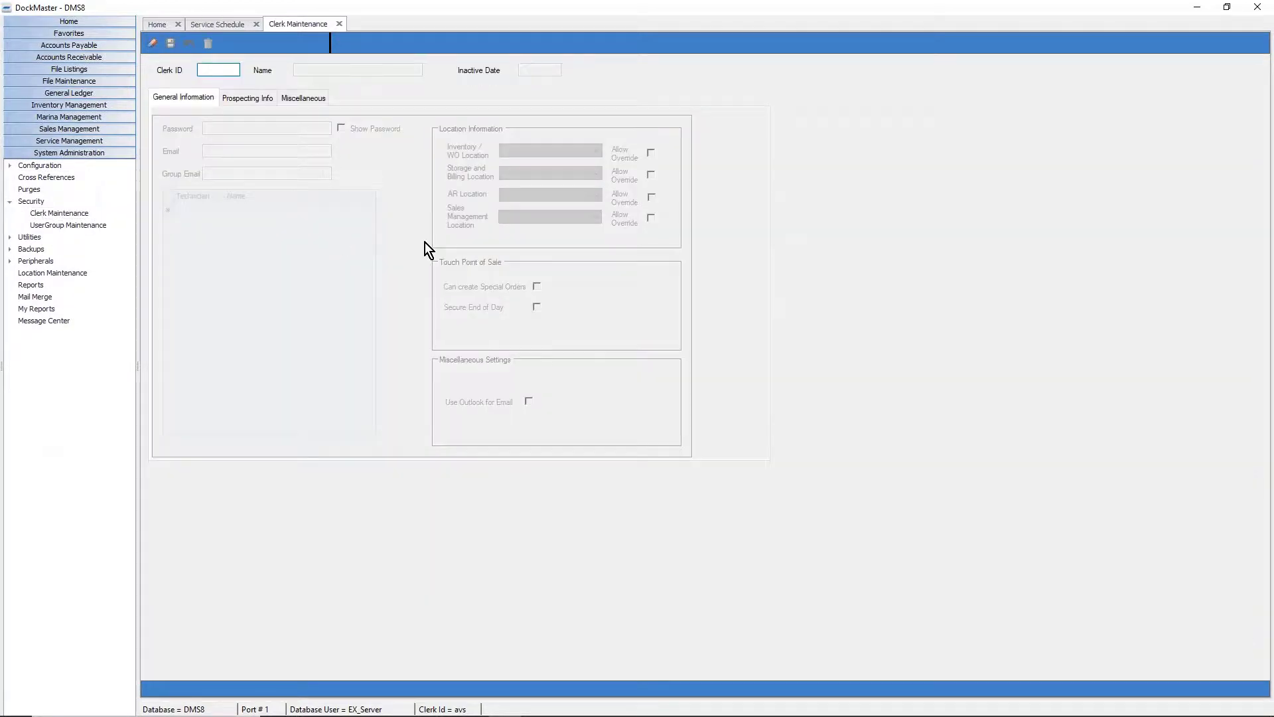
# Load a clerk by ID, review assigned technicians 00001, 00007, 00010 and 00005, then clear the form.
pyautogui.write('AVS')
pyautogui.press('Tab')
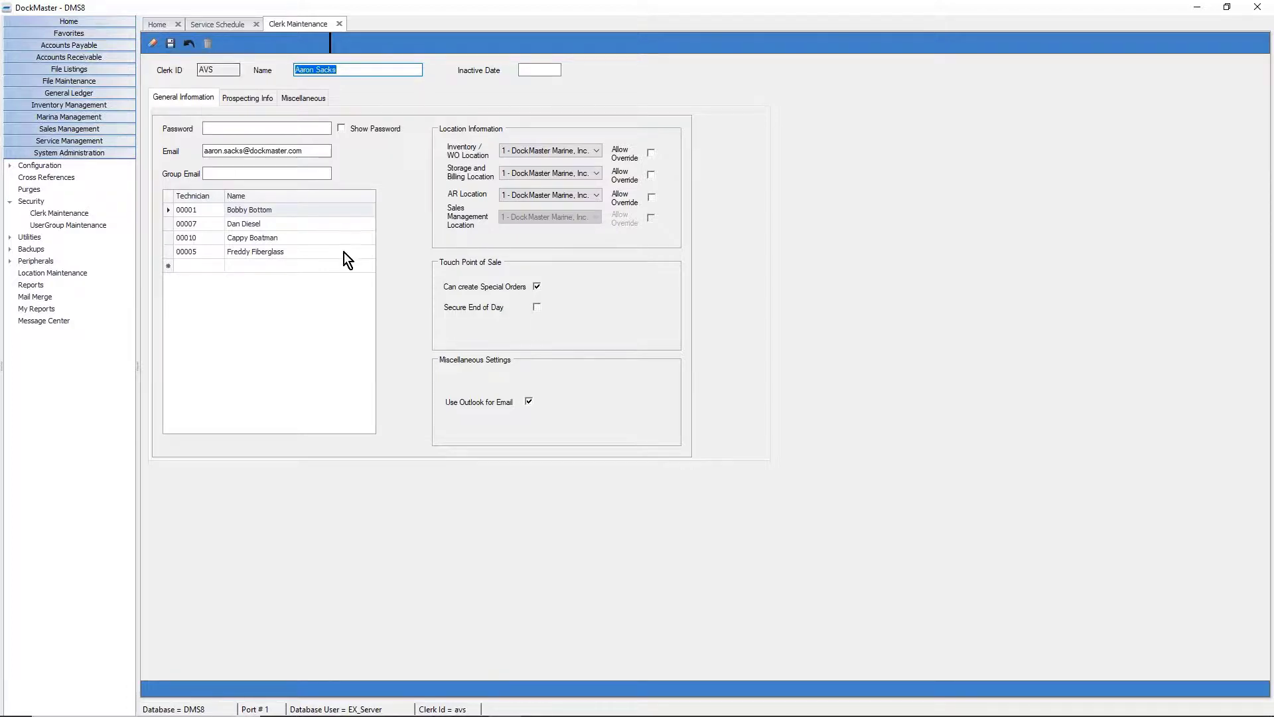
pyautogui.click(350, 340)
pyautogui.click(200, 213)
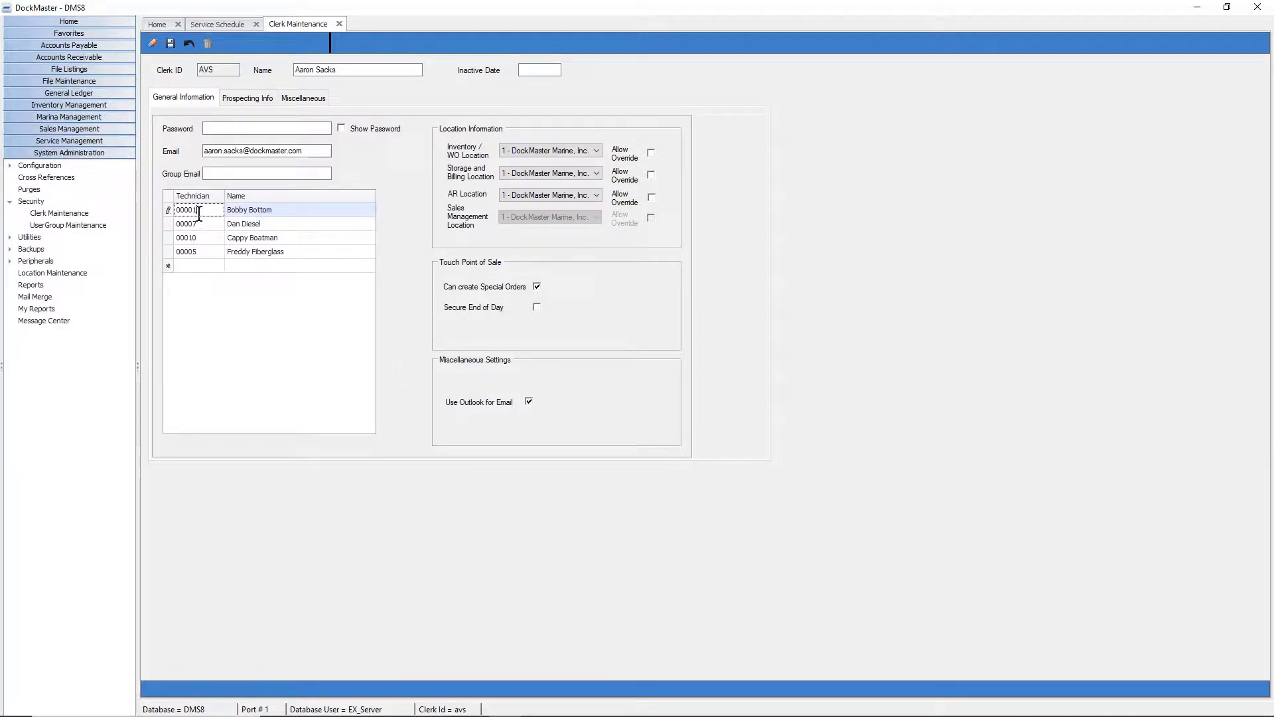
pyautogui.click(200, 226)
pyautogui.click(201, 239)
pyautogui.click(201, 252)
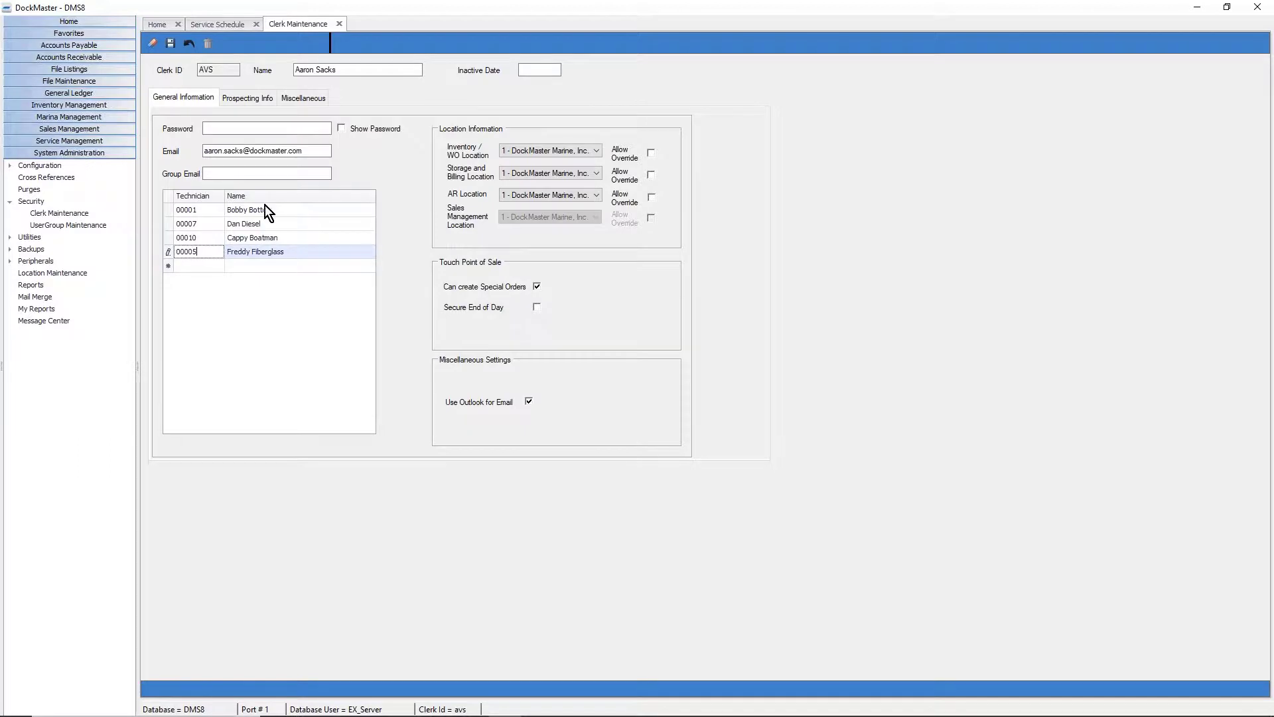
pyautogui.click(156, 42)
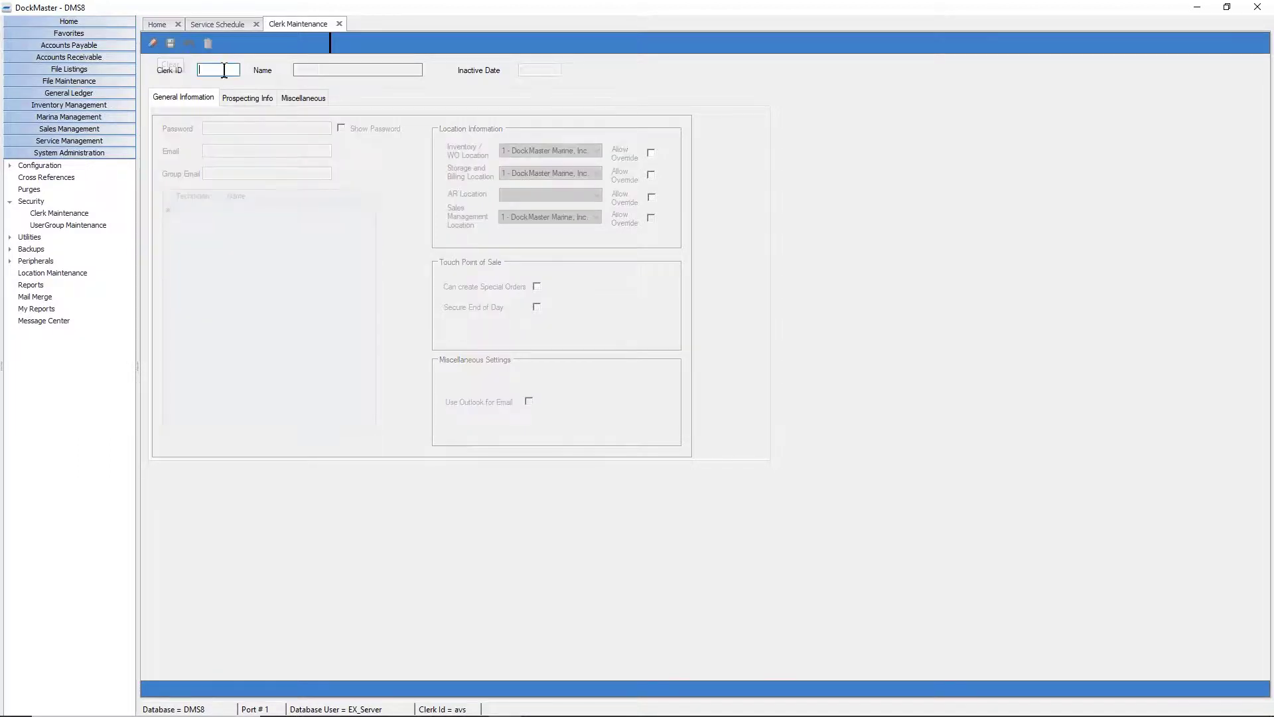
# Load the Loc clerk record, check its technician list, and close Clerk Maintenance.
pyautogui.write('Loc1')
pyautogui.press('Tab')
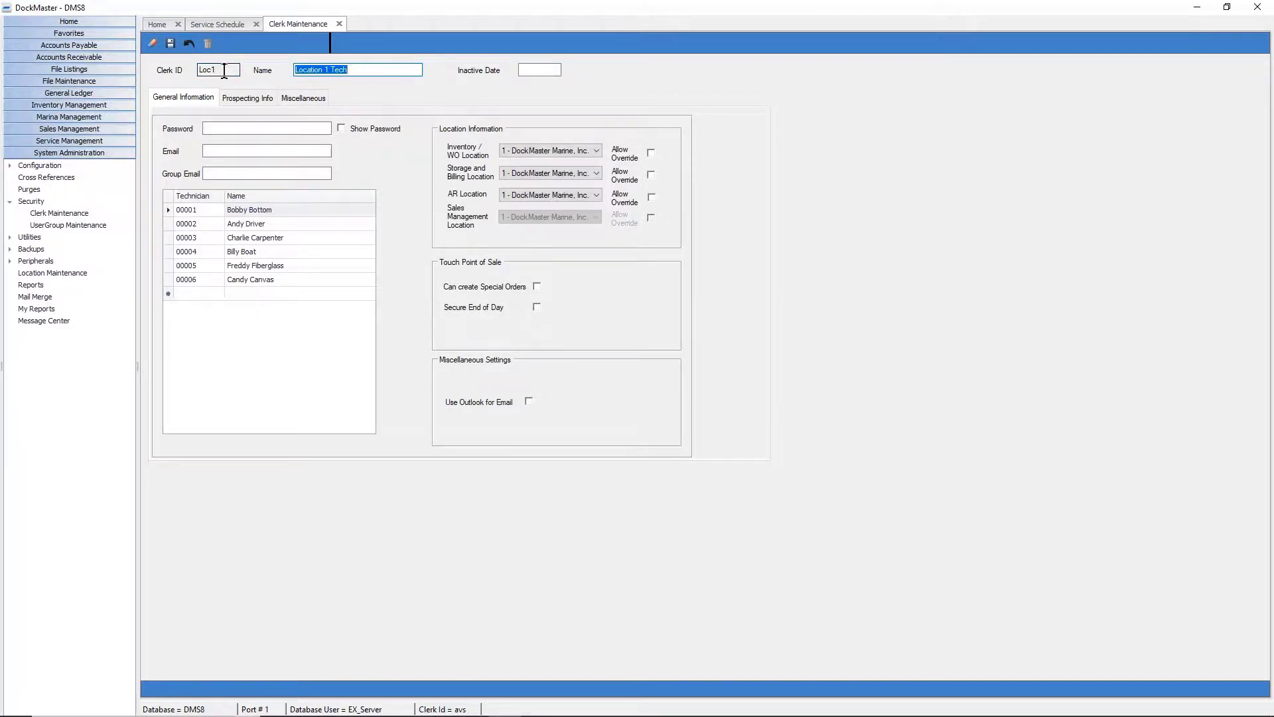
pyautogui.click(223, 385)
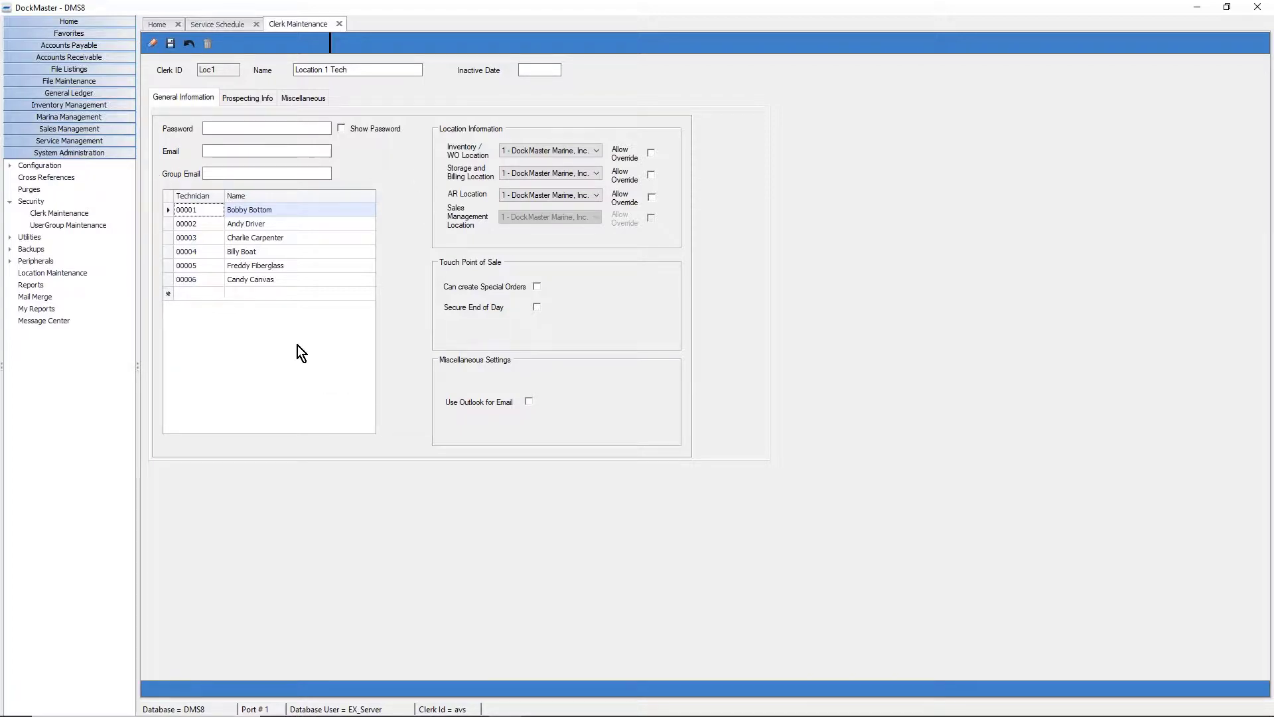
pyautogui.click(339, 24)
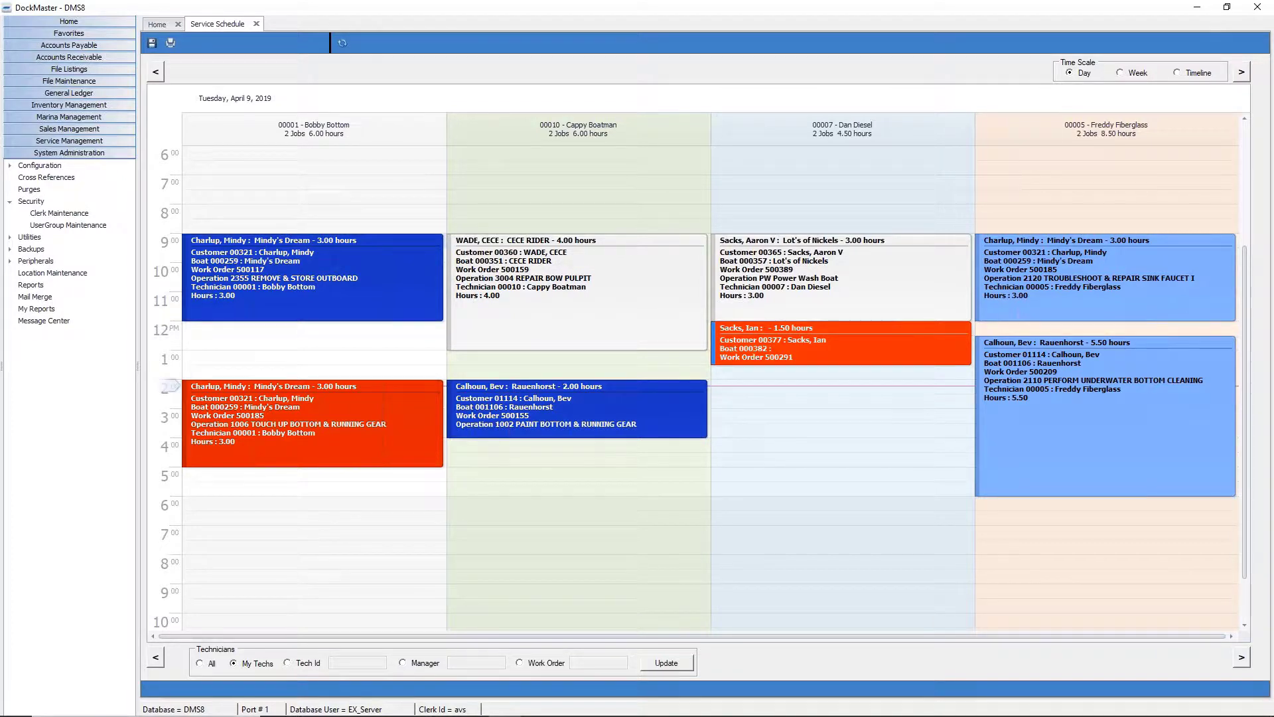
# Show the Service Management functions, view an appointment's details, and widen the schedule pane.
pyautogui.click(72, 142)
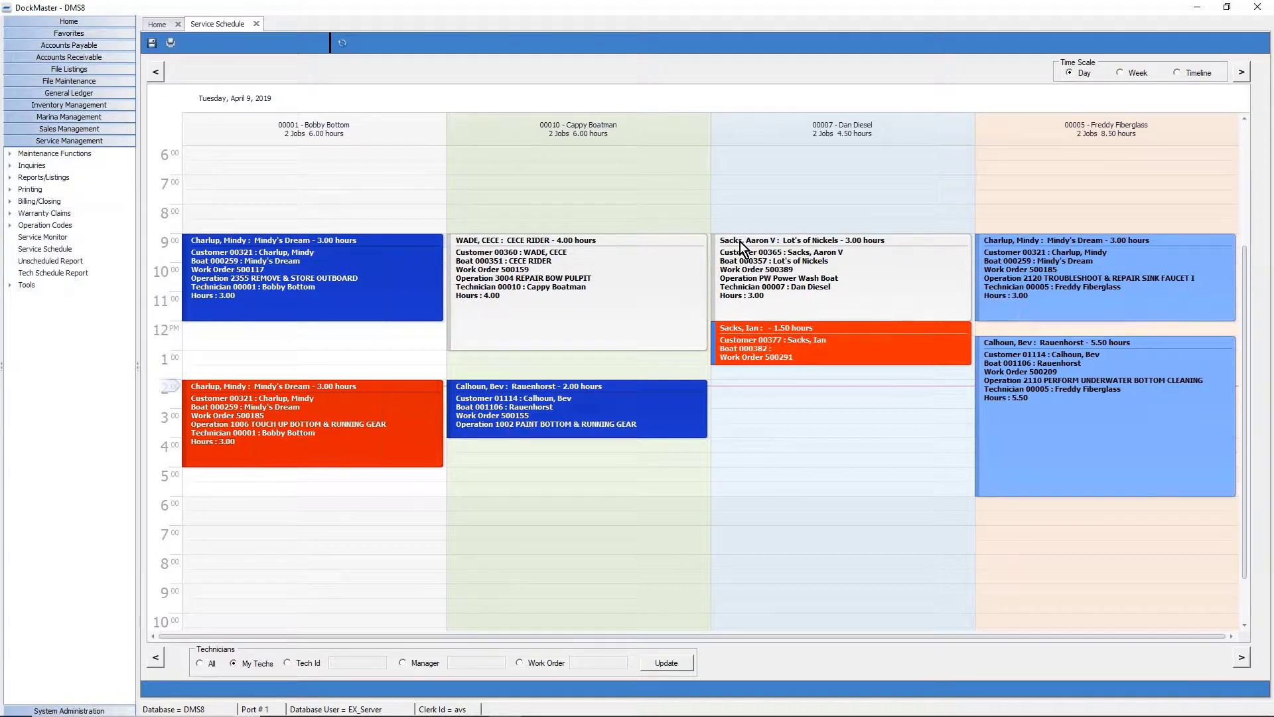
pyautogui.moveTo(764, 342)
pyautogui.moveTo(136, 374)
pyautogui.mouseDown()
pyautogui.moveTo(160, 372)
pyautogui.moveTo(121, 367)
pyautogui.mouseUp()
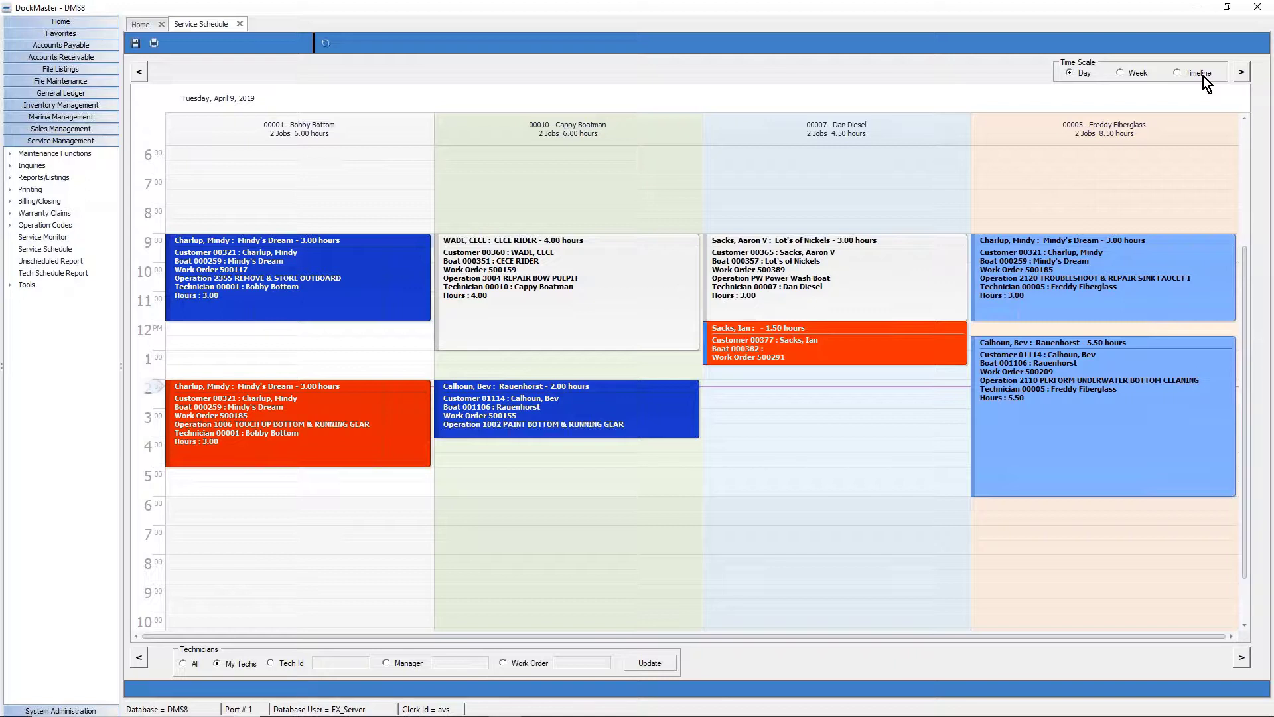
# Try the Week and Timeline scales, then return the schedule to the April 9 Day view.
pyautogui.click(1088, 73)
pyautogui.click(1126, 76)
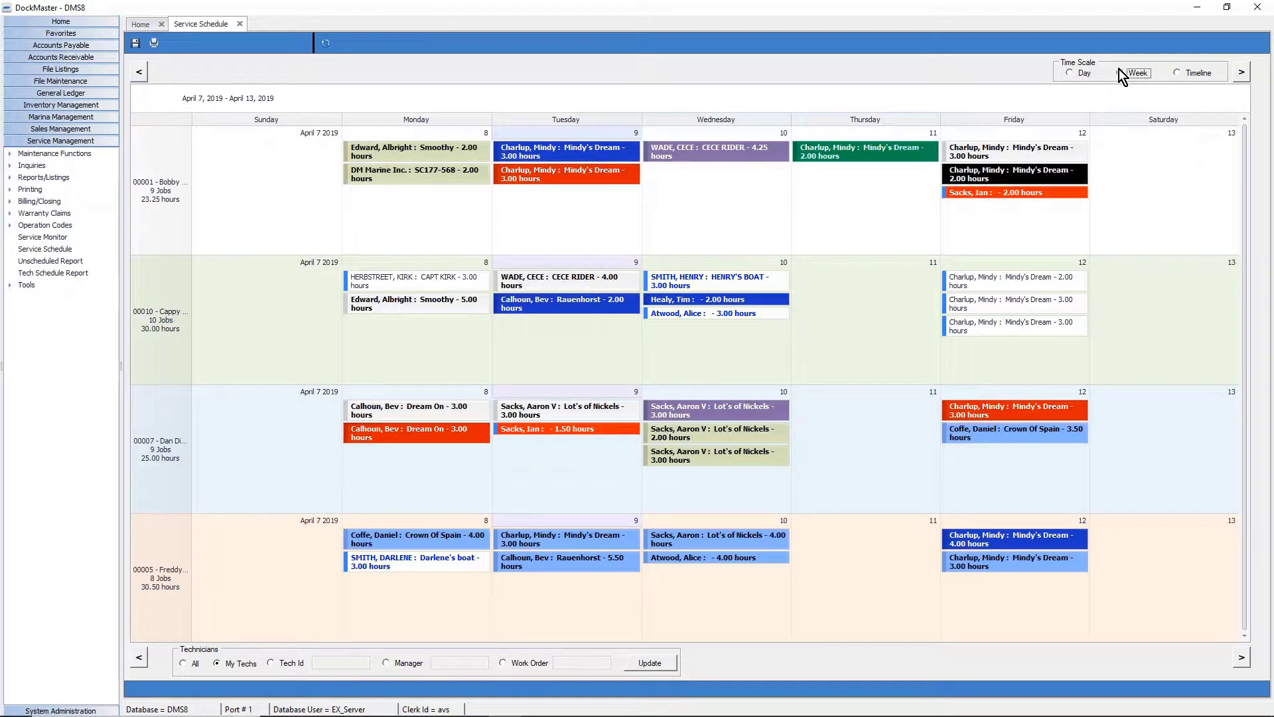
pyautogui.click(1196, 73)
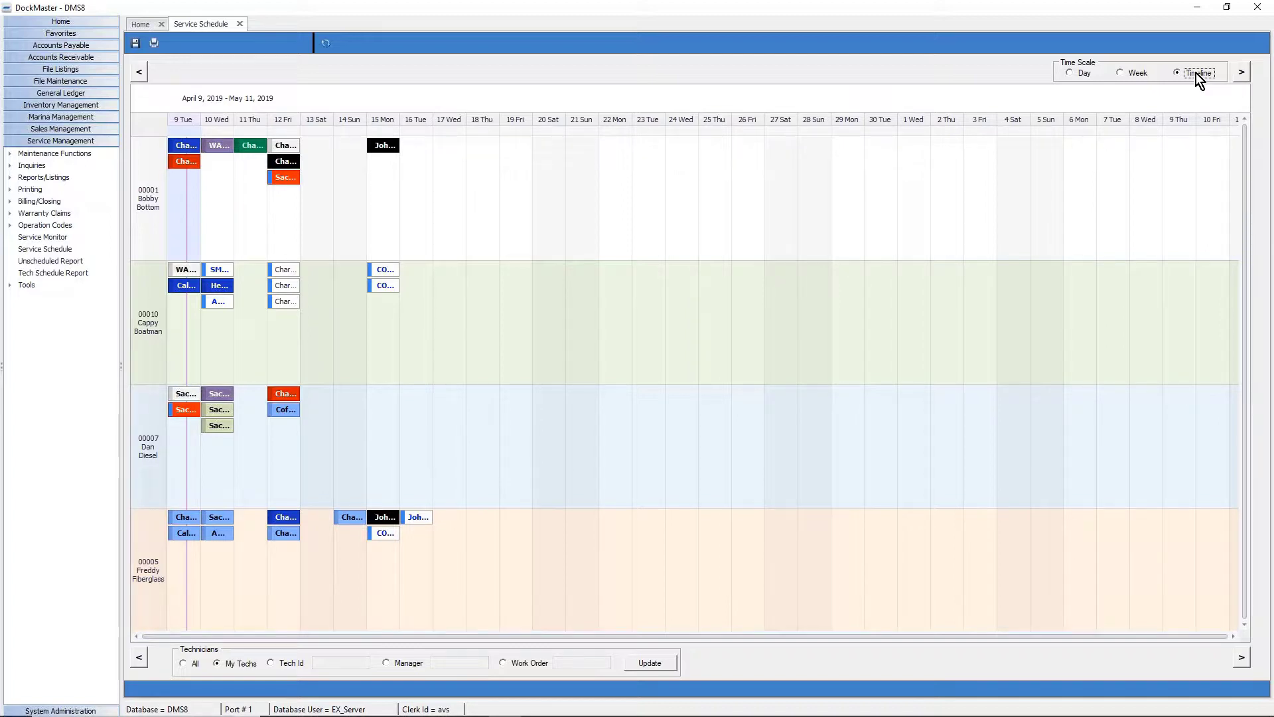
pyautogui.click(1081, 75)
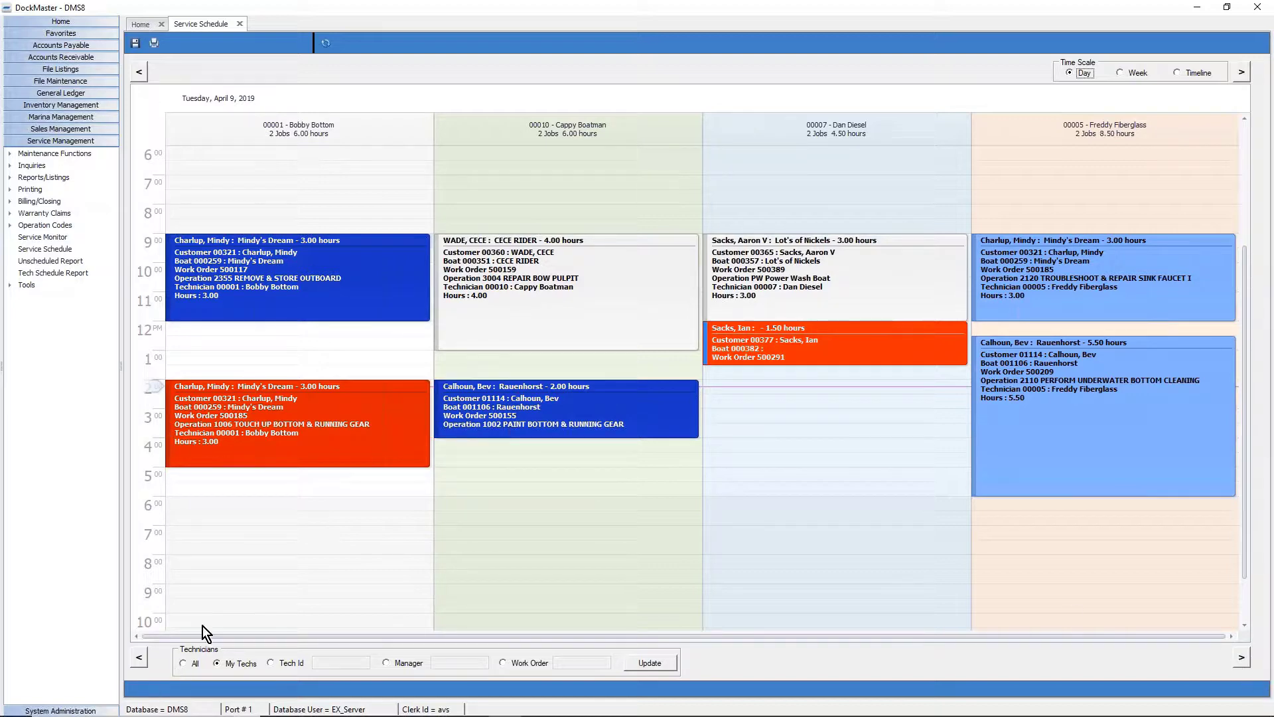
# Advance to April 10, then browse ahead in the week view and multi-week timeline.
pyautogui.click(1241, 71)
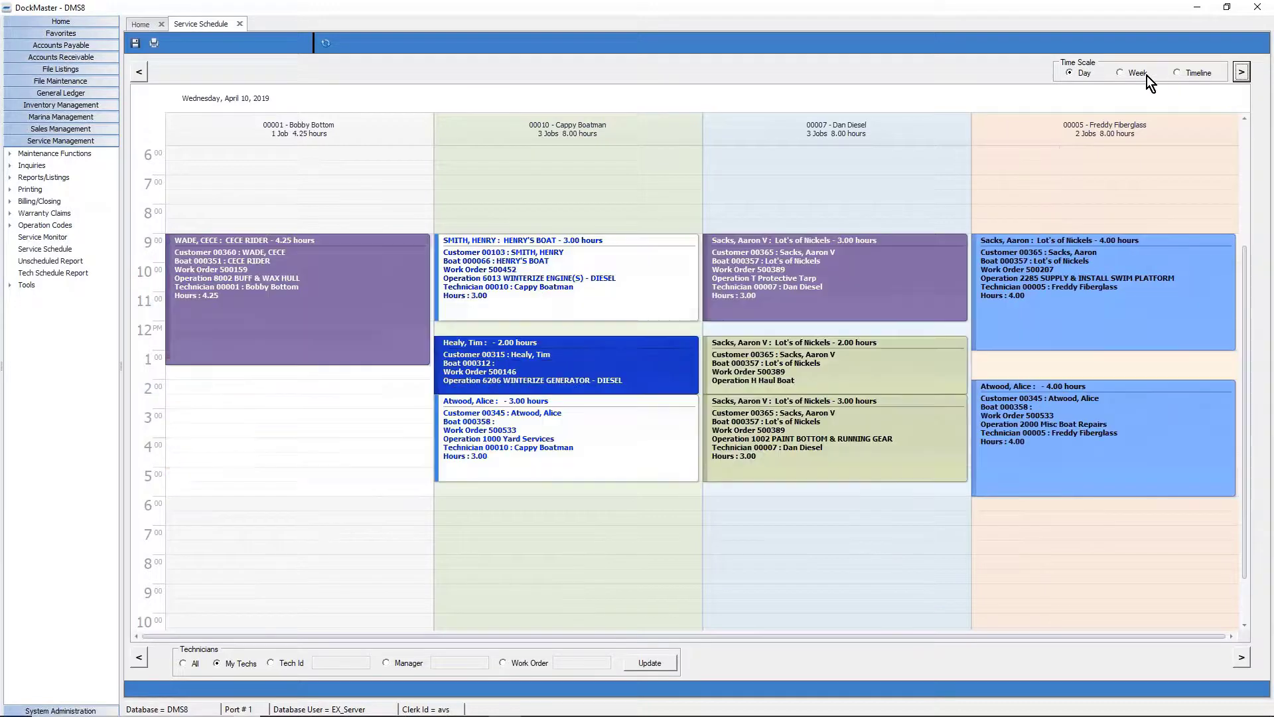
pyautogui.click(1134, 73)
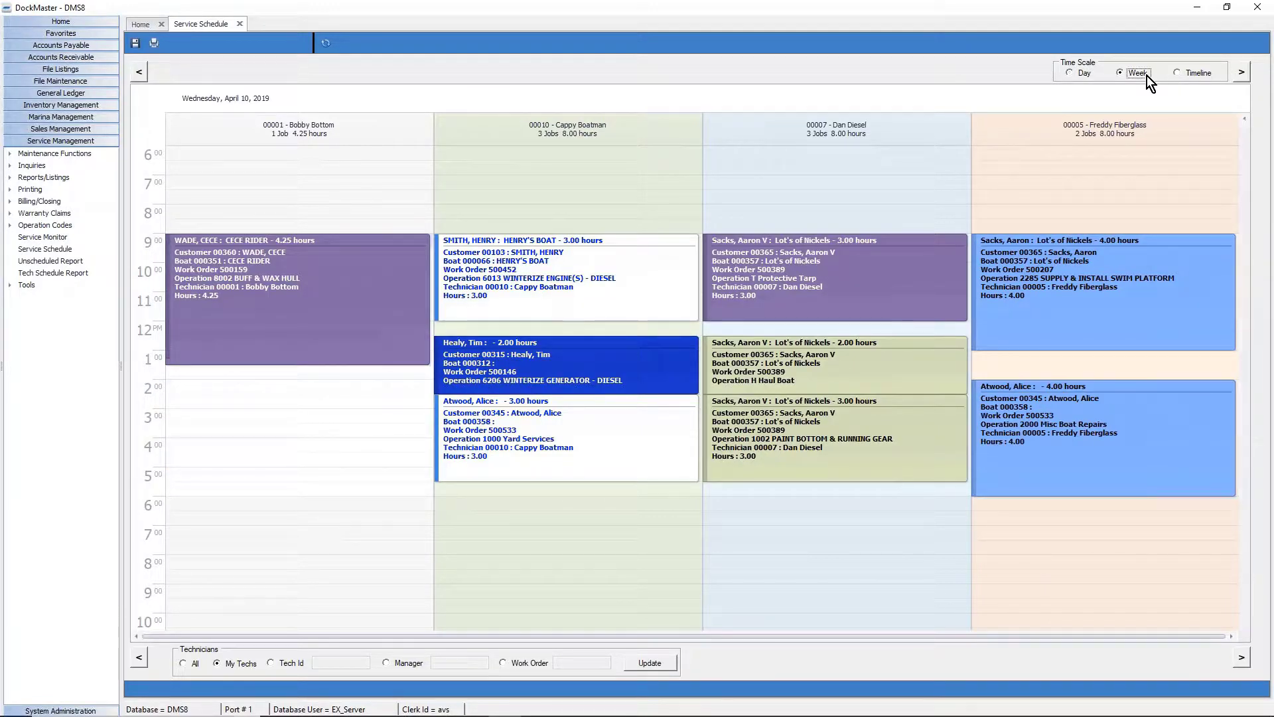
pyautogui.click(1241, 72)
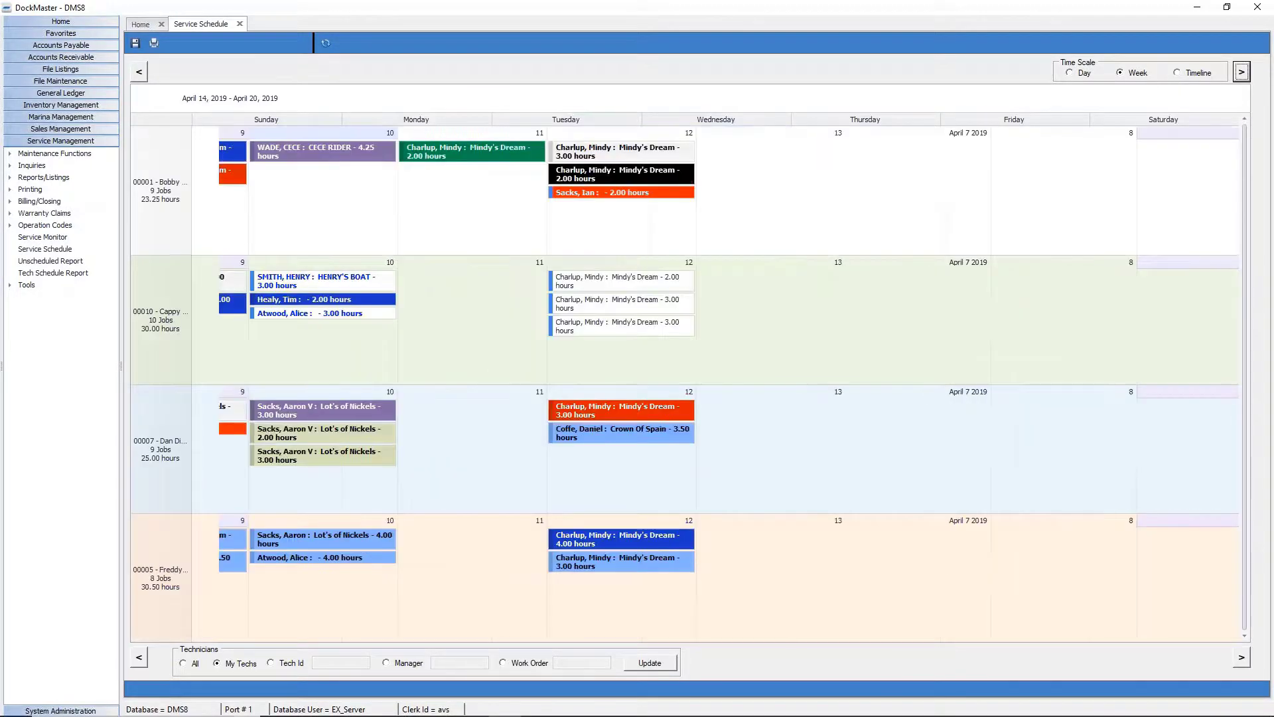
pyautogui.click(1201, 74)
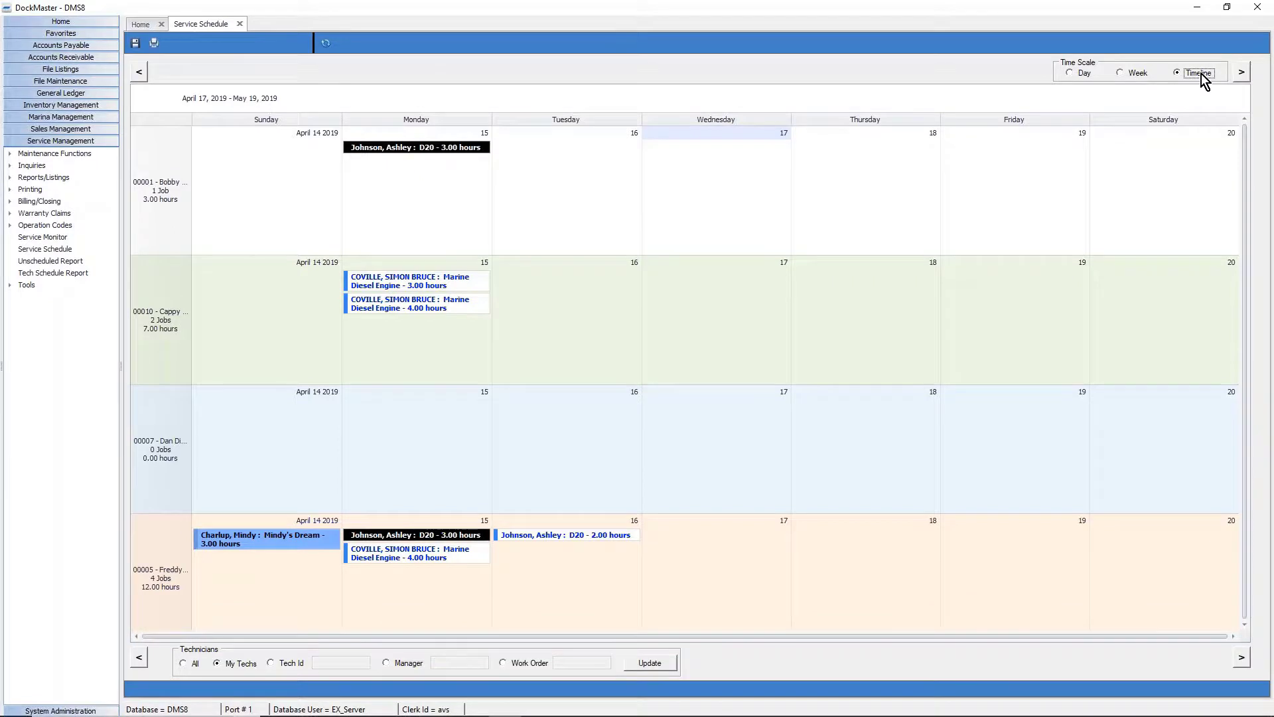
pyautogui.click(1242, 71)
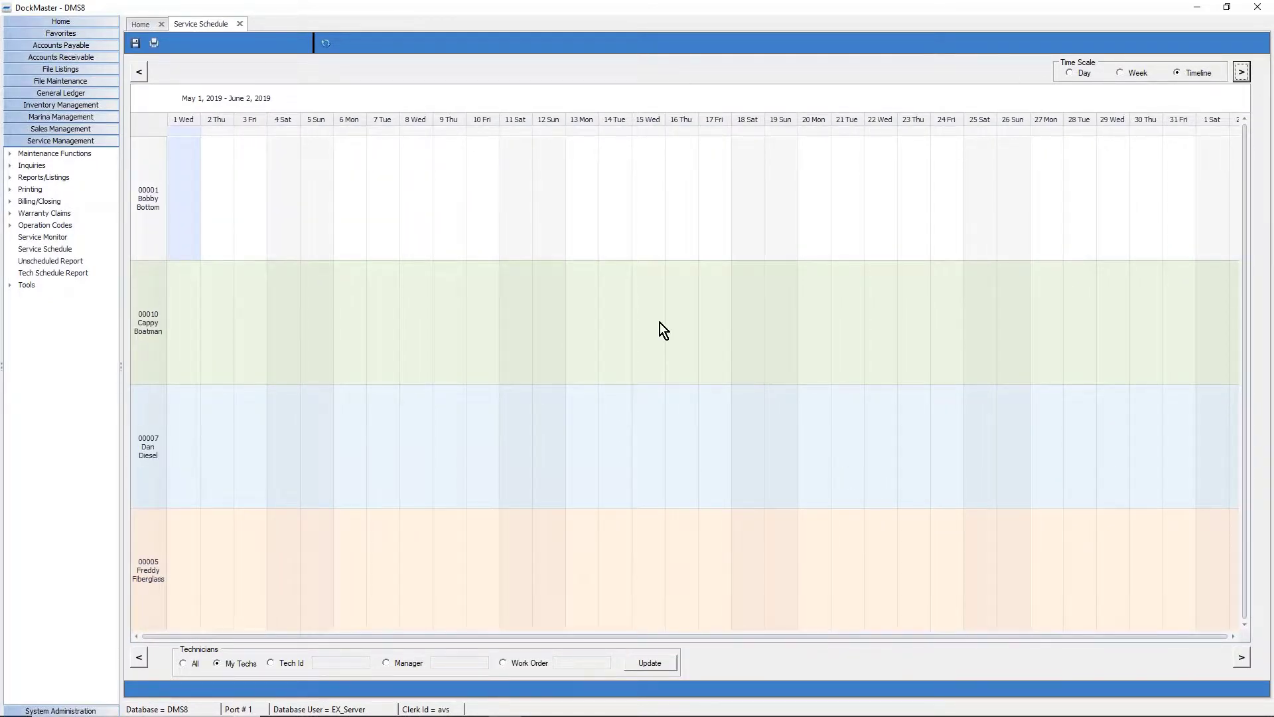
# Jump back to today's range and current week, then show the April 10 Day view.
pyautogui.rightClick(687, 250)
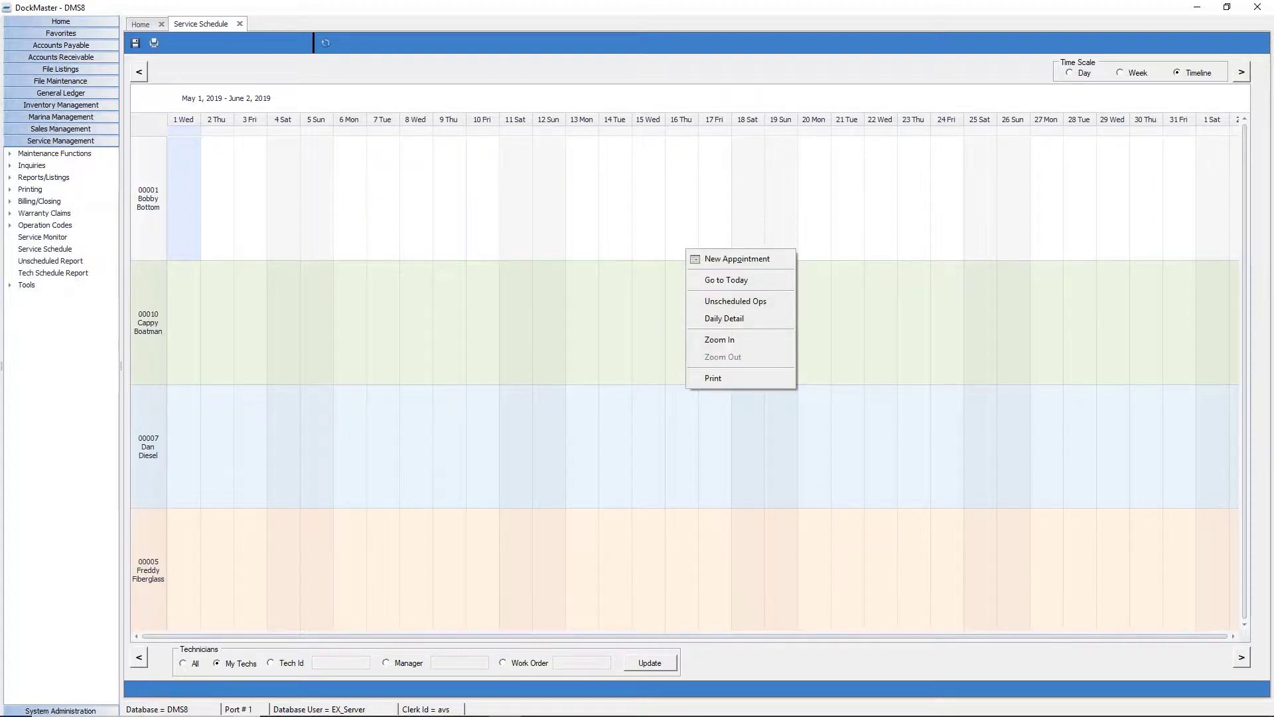
pyautogui.click(736, 284)
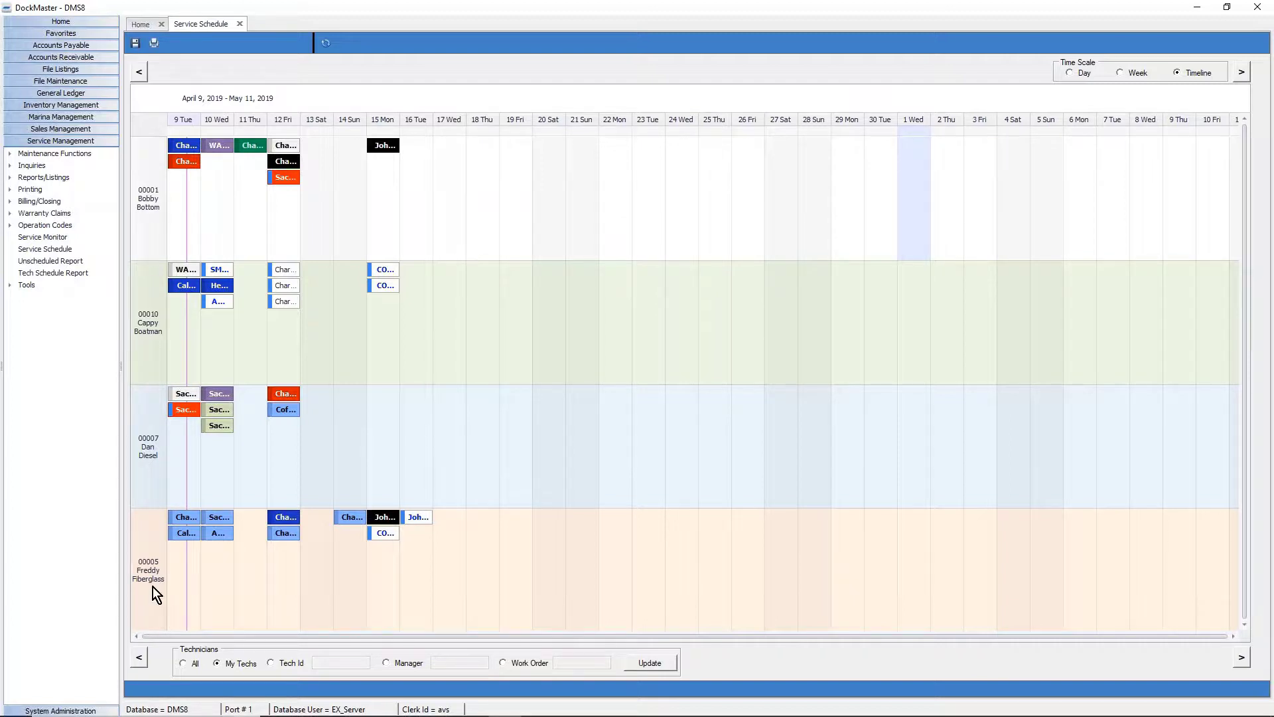
pyautogui.click(1121, 72)
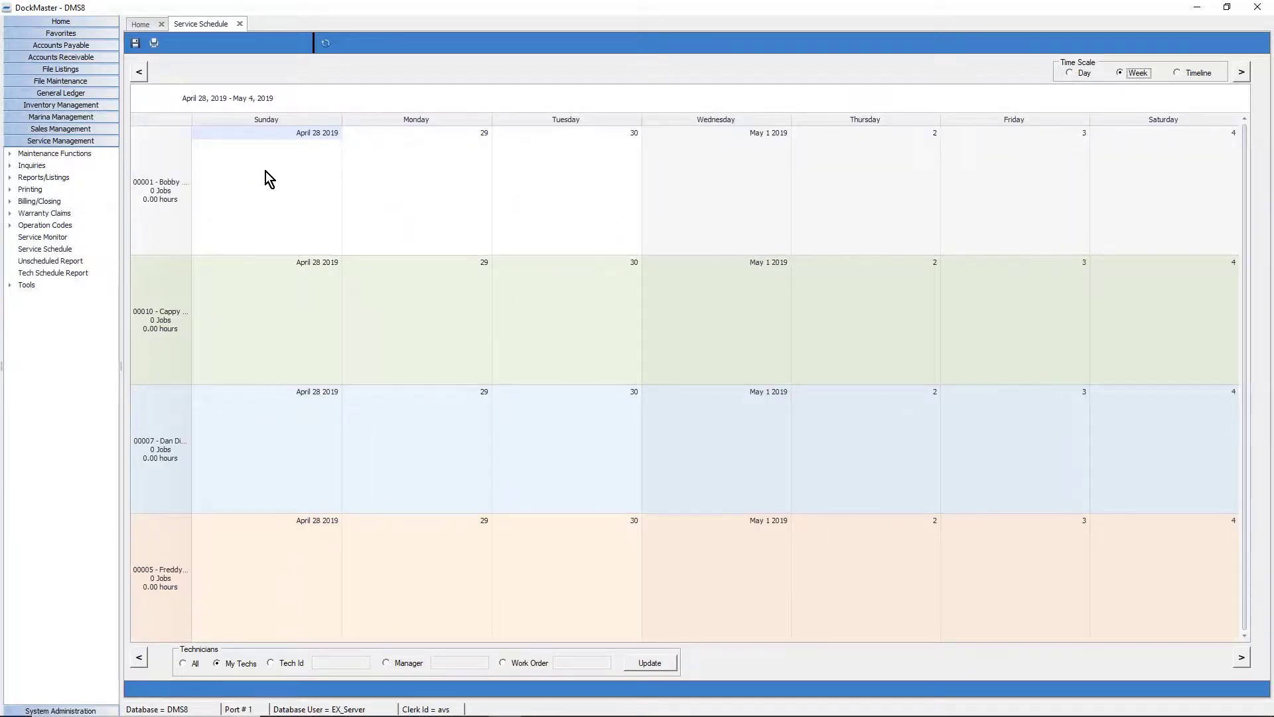
pyautogui.rightClick(463, 312)
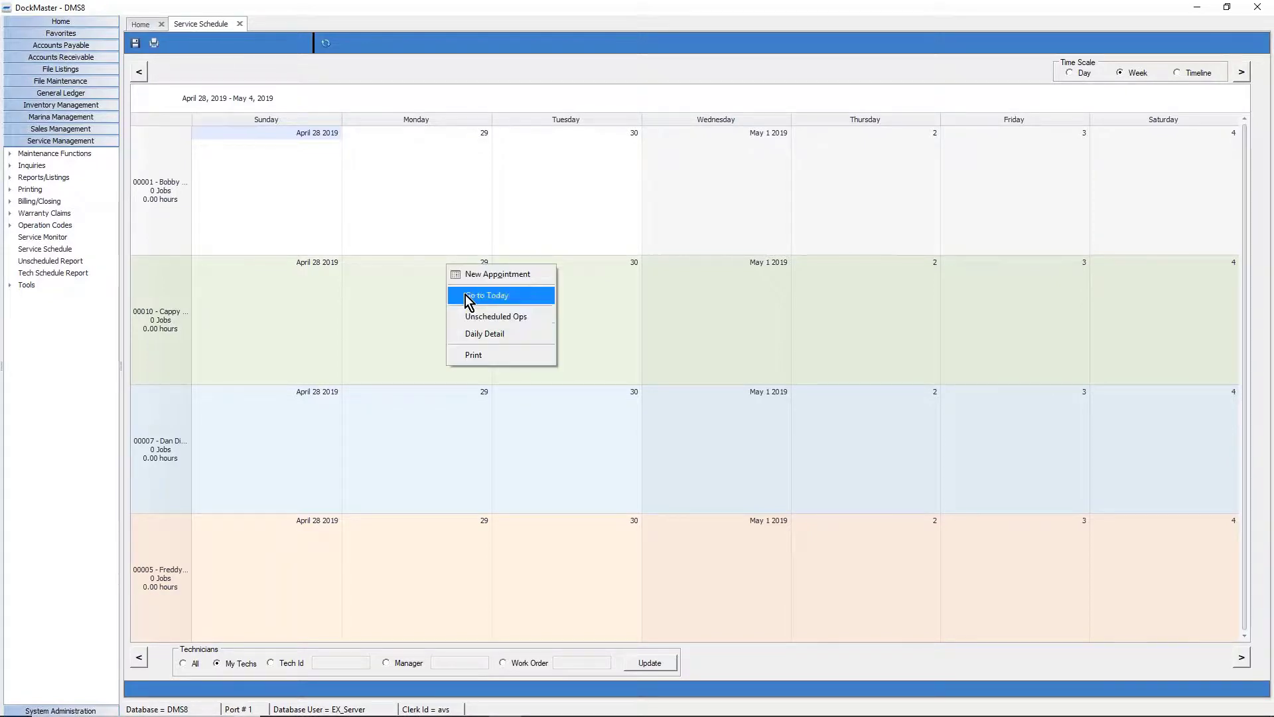
pyautogui.click(464, 295)
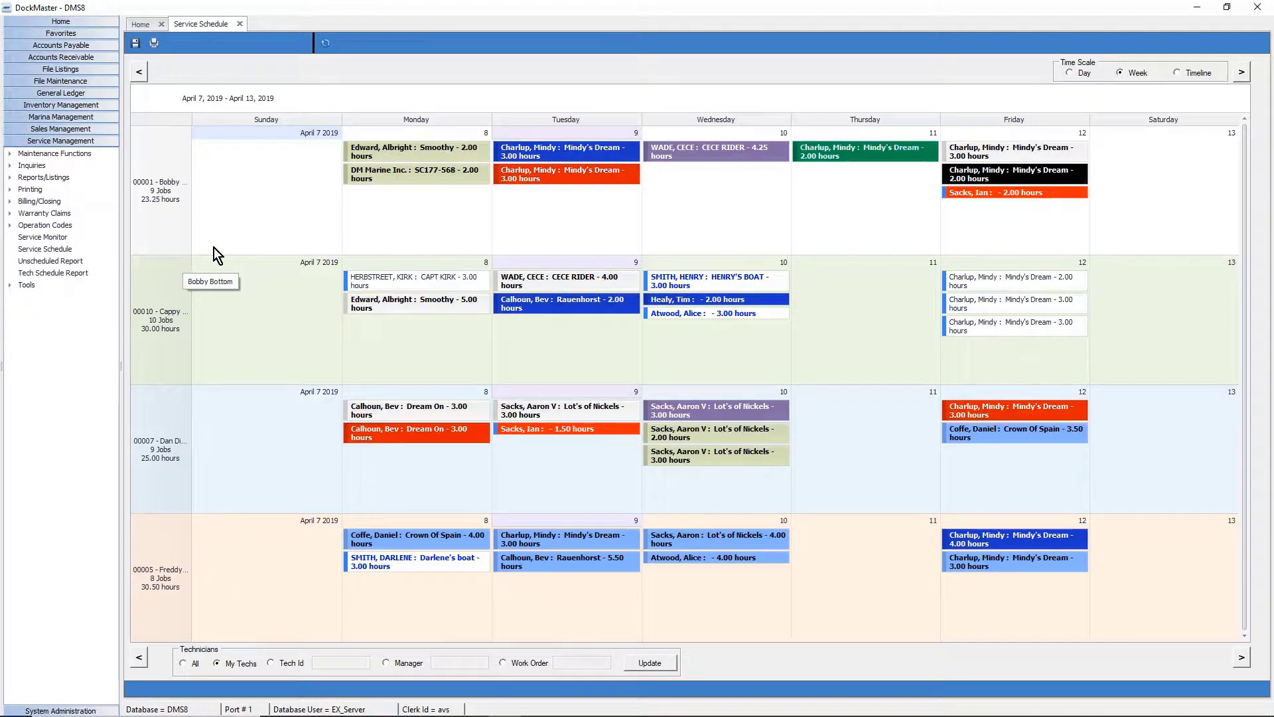
pyautogui.click(1086, 74)
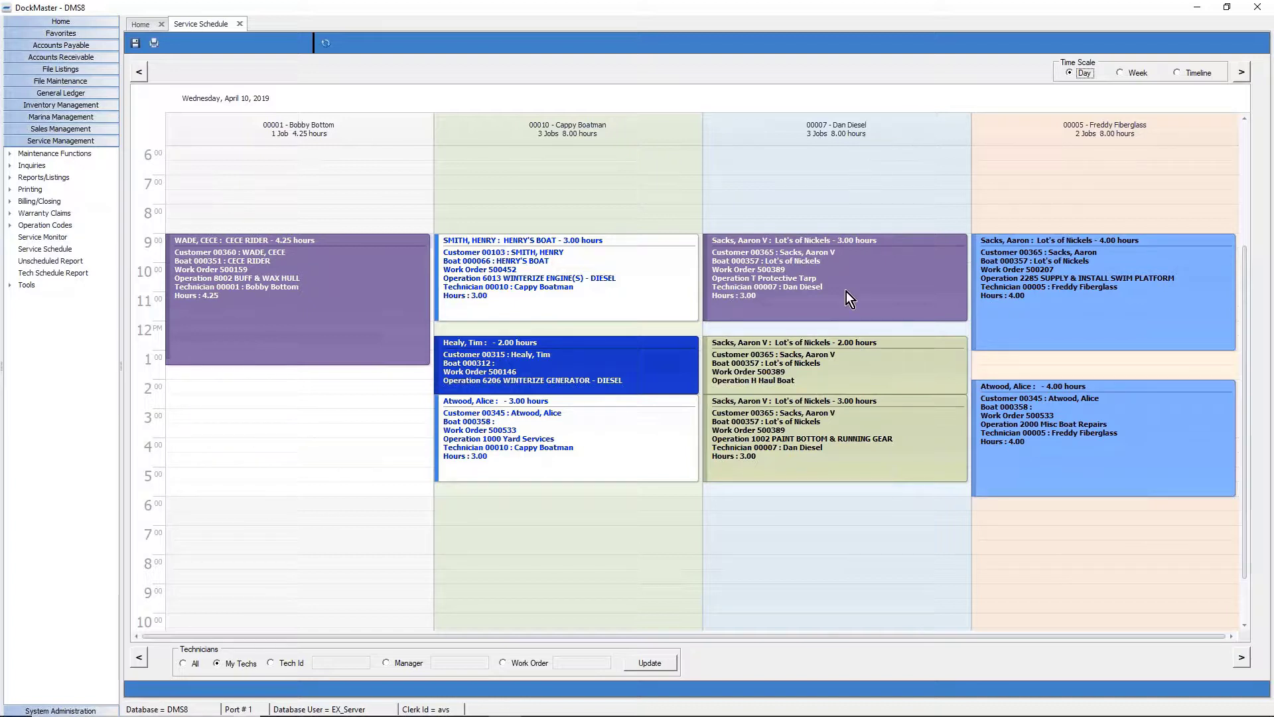
# Show the April 10 timeline zoomed in to 15-minute slots for each technician.
pyautogui.click(1183, 72)
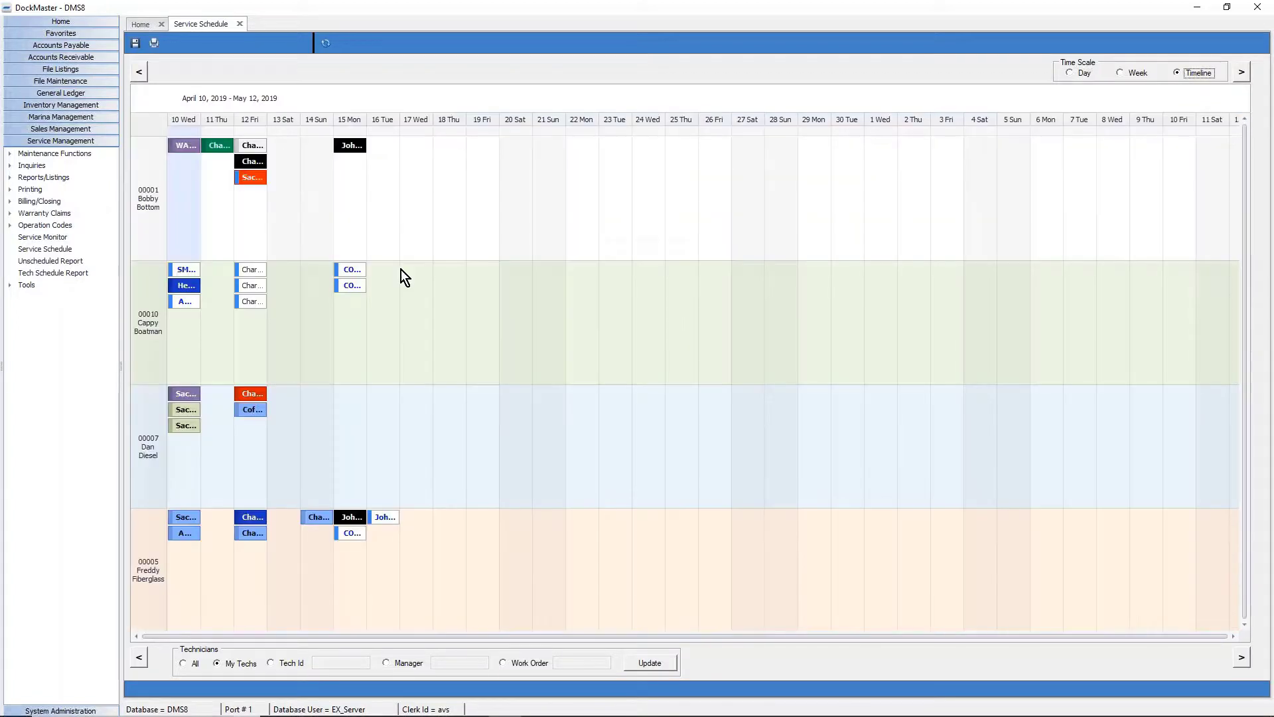
pyautogui.moveTo(188, 293)
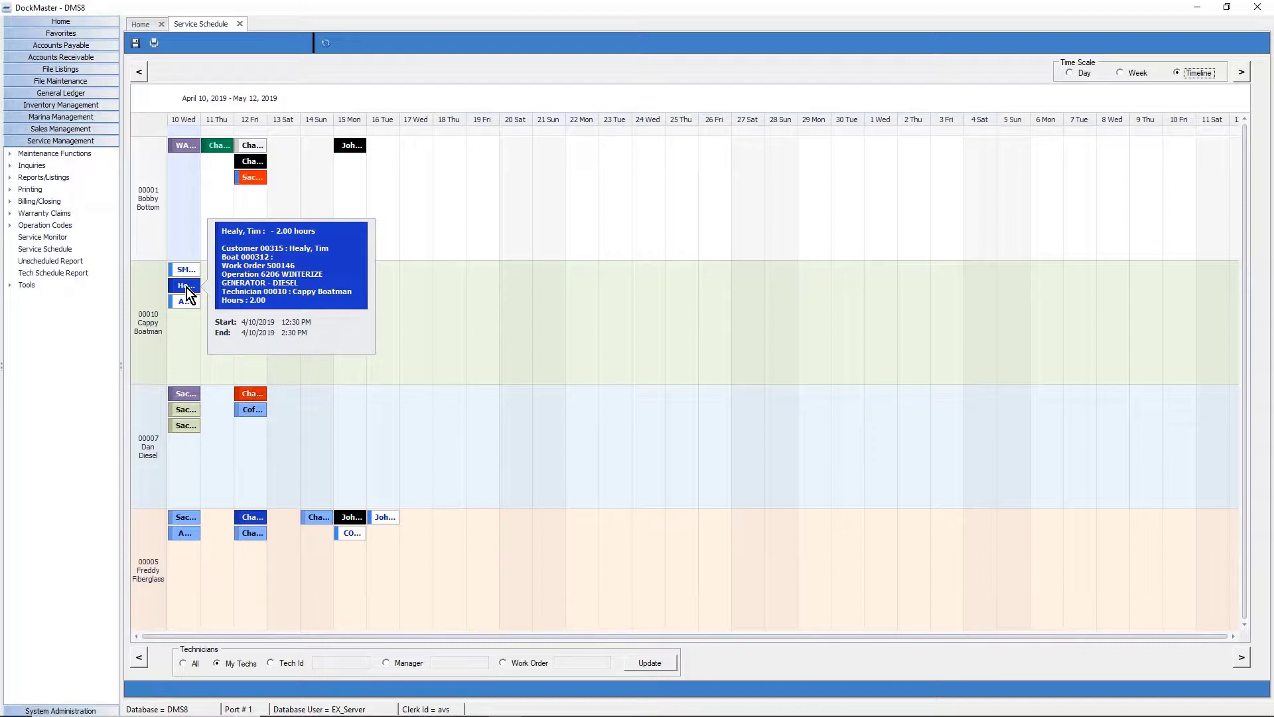
pyautogui.click(189, 340)
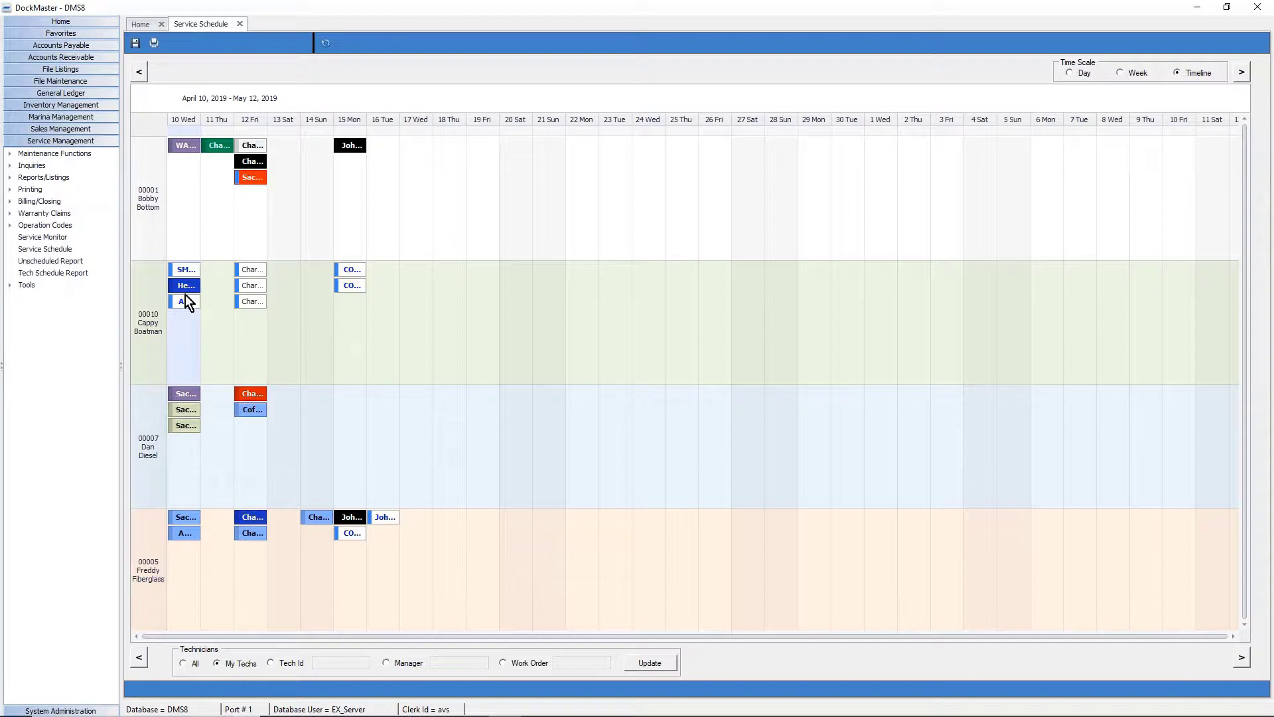
pyautogui.rightClick(185, 328)
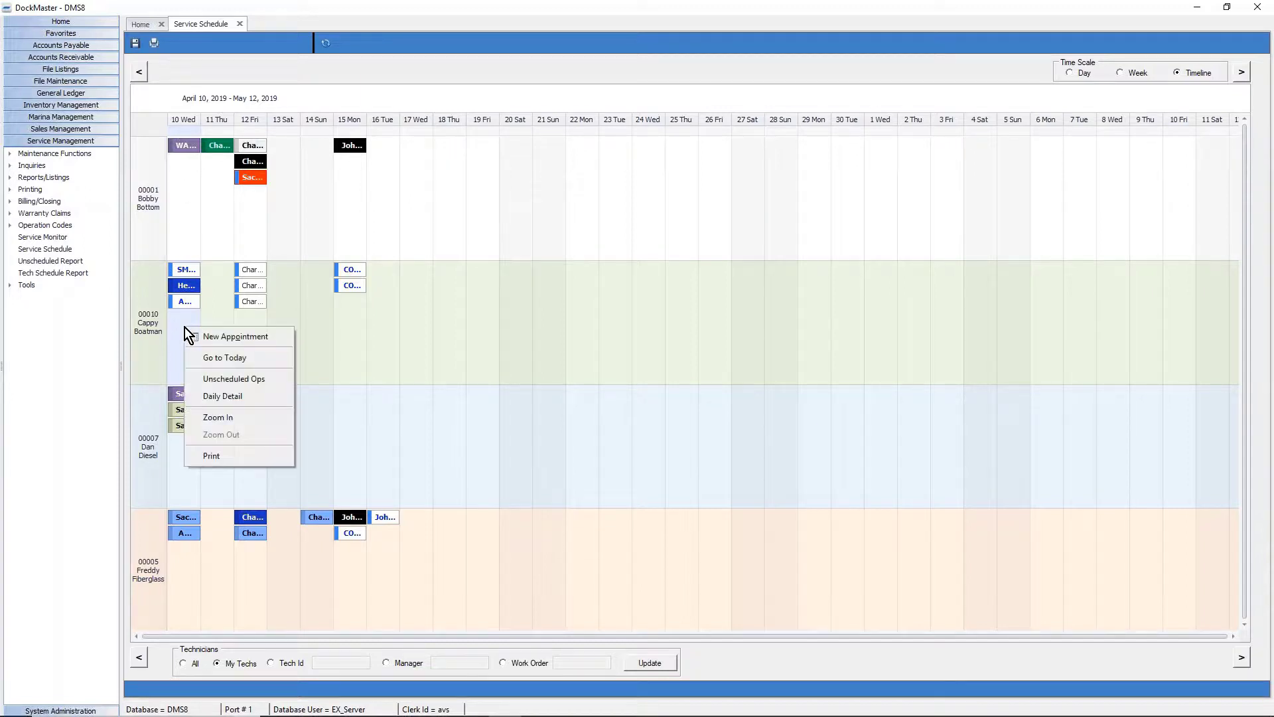
pyautogui.click(223, 422)
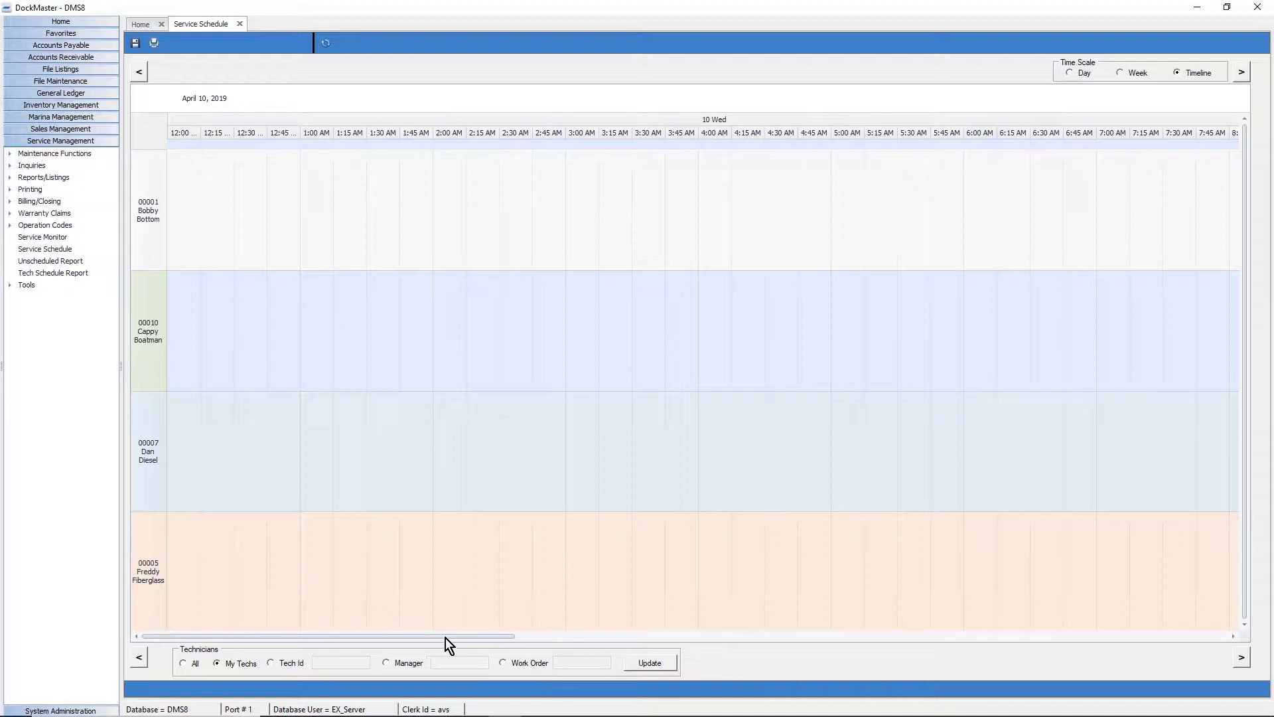
# Extend the CECE RIDER job to end at 2:00 PM and nudge the generator winterizing job.
pyautogui.moveTo(445, 638); pyautogui.dragTo(845, 644)
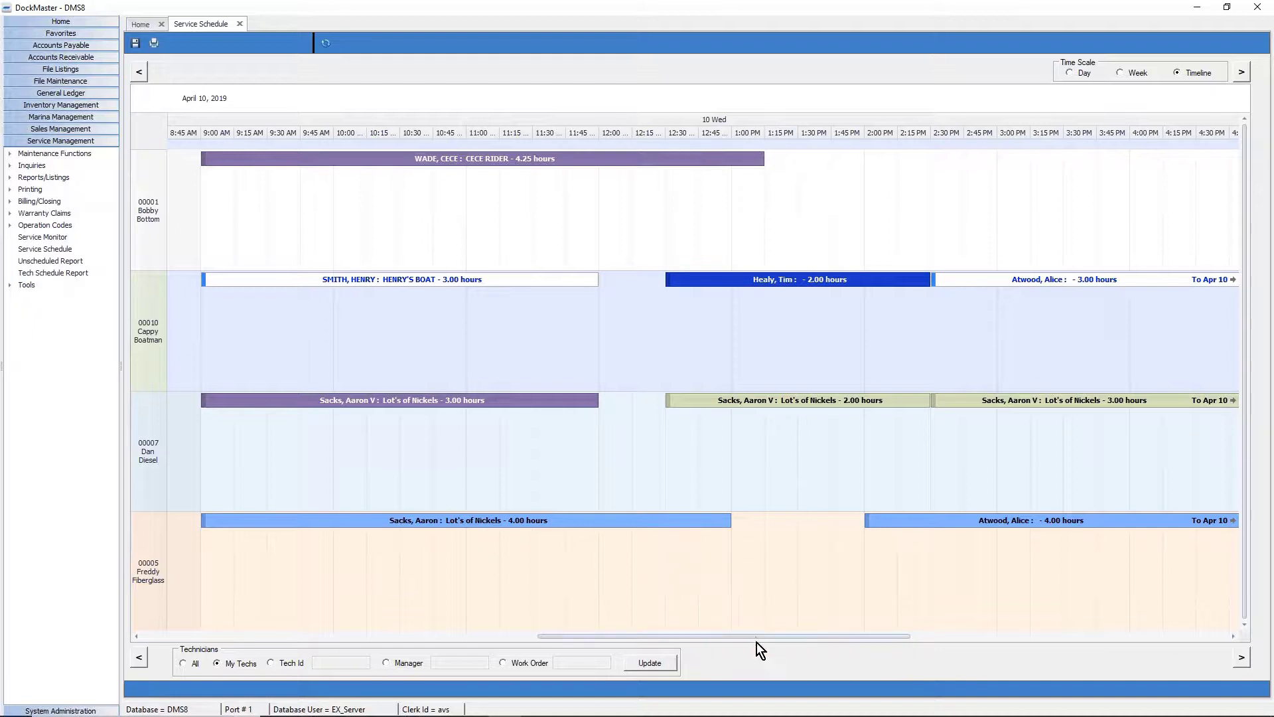
pyautogui.moveTo(755, 636)
pyautogui.mouseDown()
pyautogui.moveTo(1133, 646)
pyautogui.moveTo(629, 627)
pyautogui.moveTo(775, 644)
pyautogui.mouseUp()
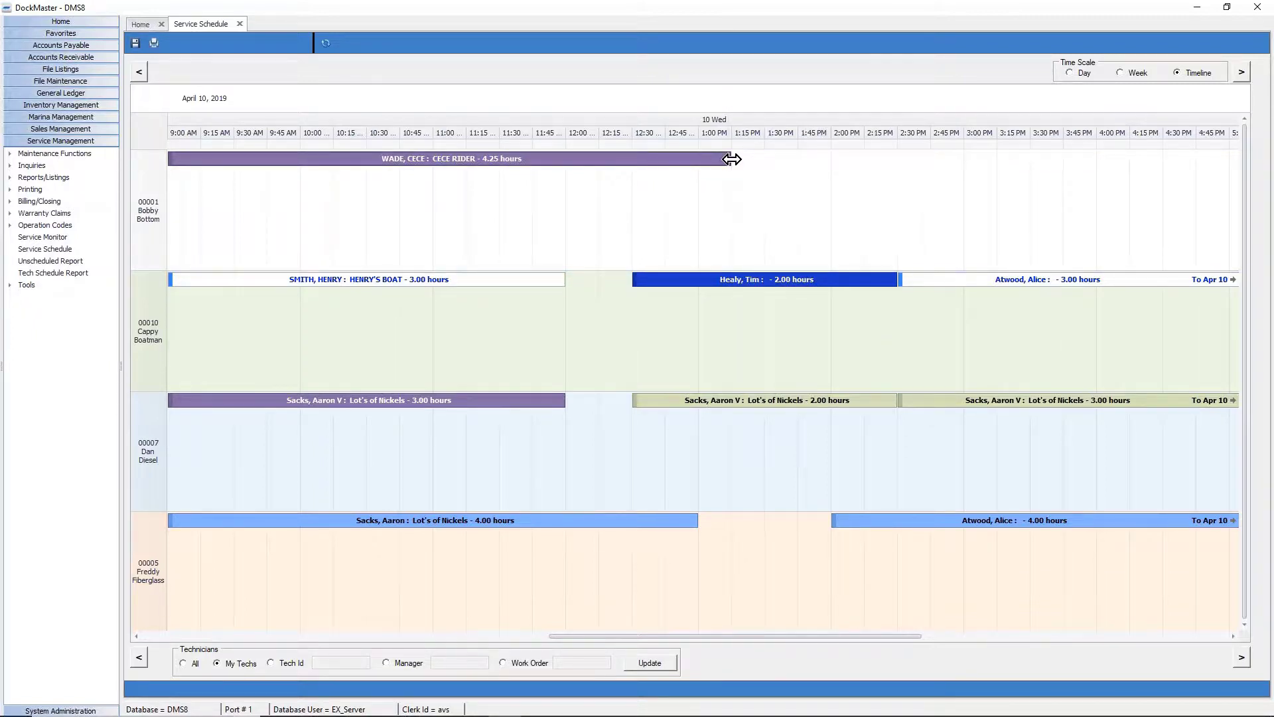
pyautogui.moveTo(731, 160); pyautogui.dragTo(810, 160)
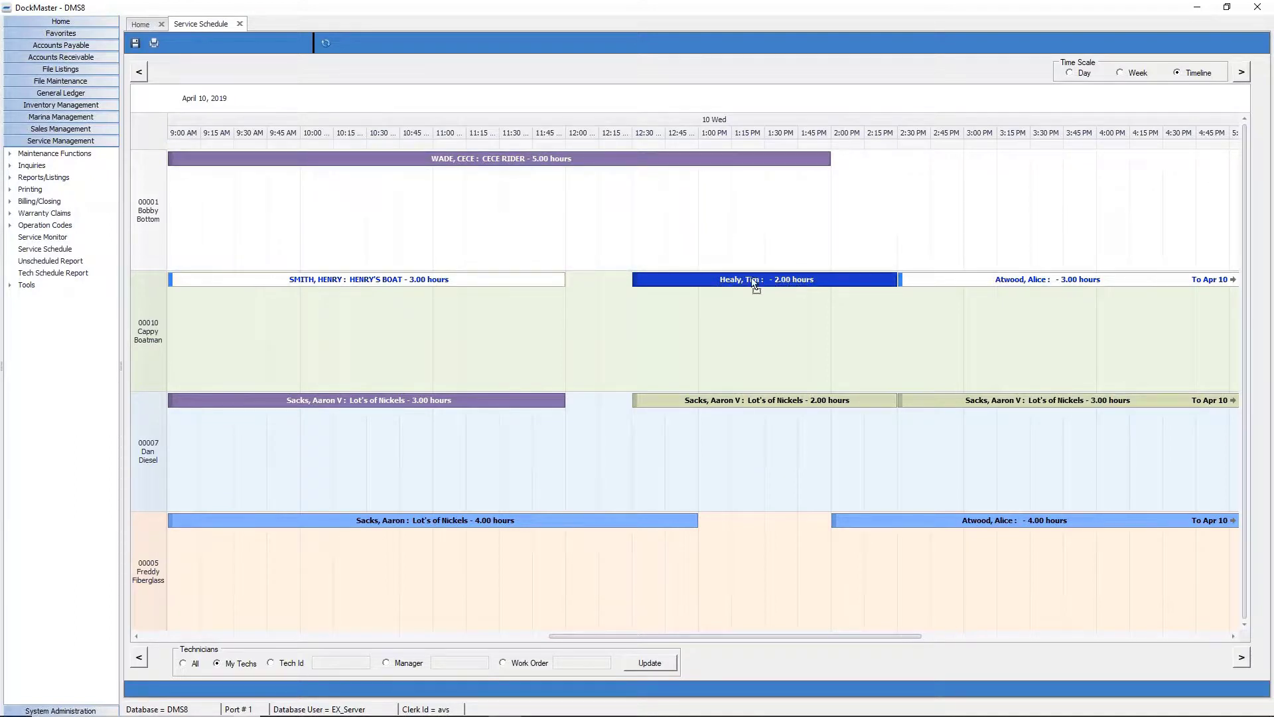
pyautogui.moveTo(755, 281)
pyautogui.mouseDown()
pyautogui.moveTo(733, 281)
pyautogui.moveTo(780, 284)
pyautogui.mouseUp()
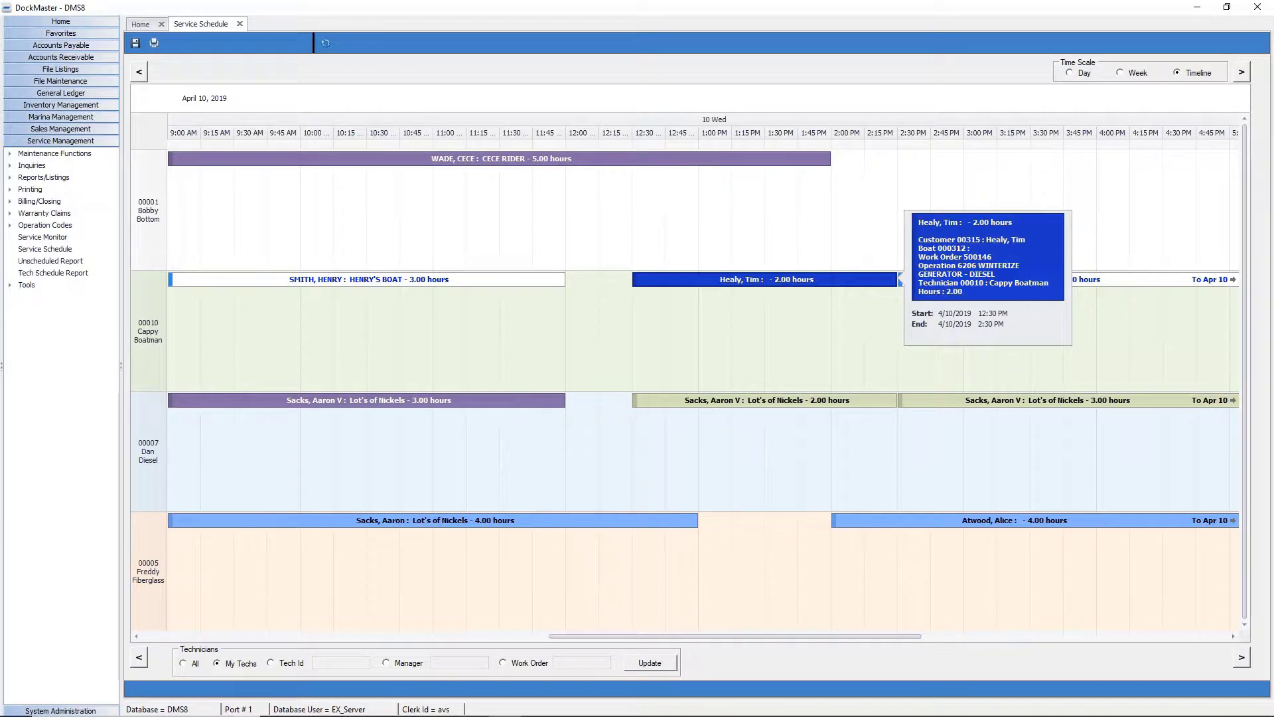
# Open the April 10 Daily Detail view from the first technician's 1:15 PM slot.
pyautogui.click(735, 229)
pyautogui.rightClick(735, 229)
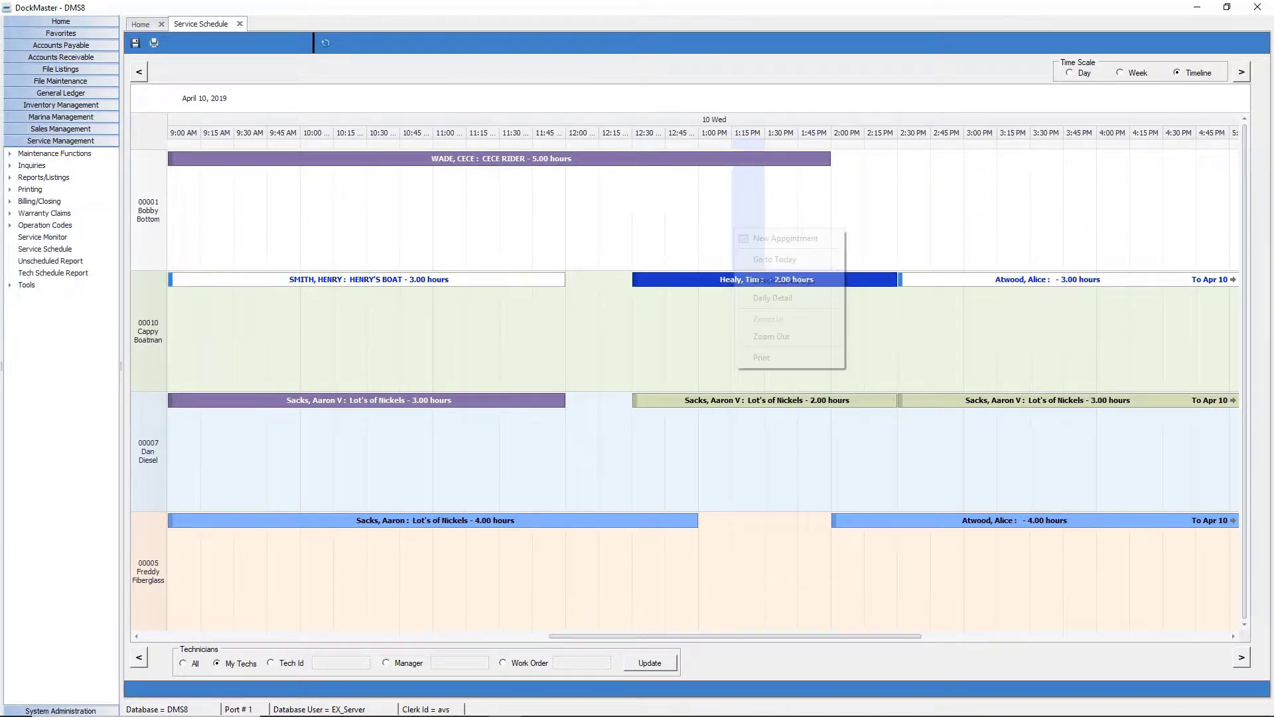
pyautogui.click(775, 300)
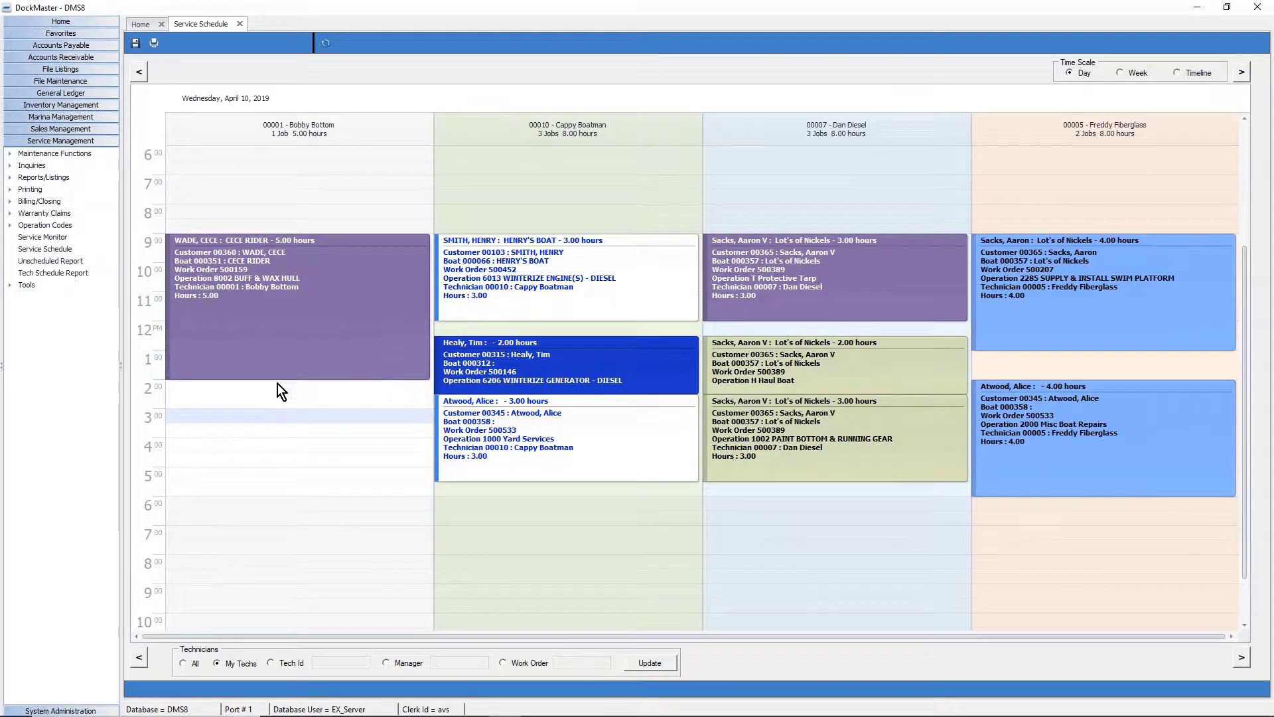
pyautogui.click(296, 337)
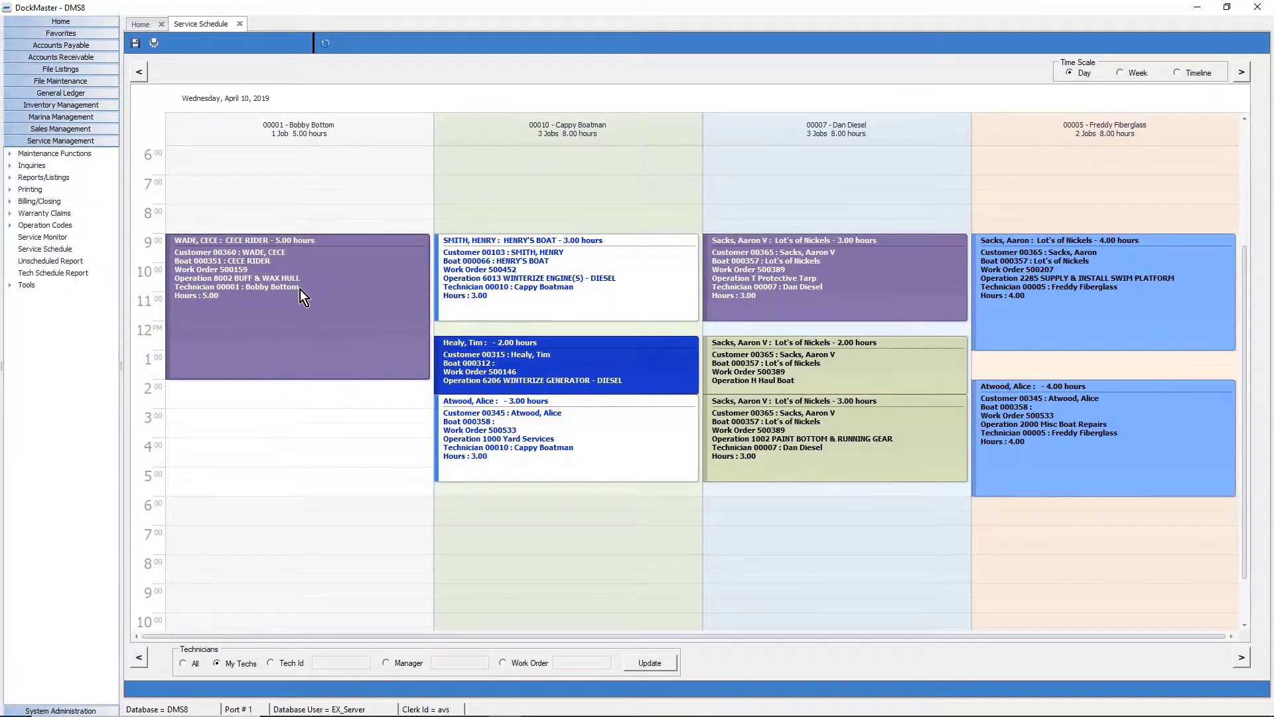
pyautogui.moveTo(300, 289); pyautogui.dragTo(297, 341)
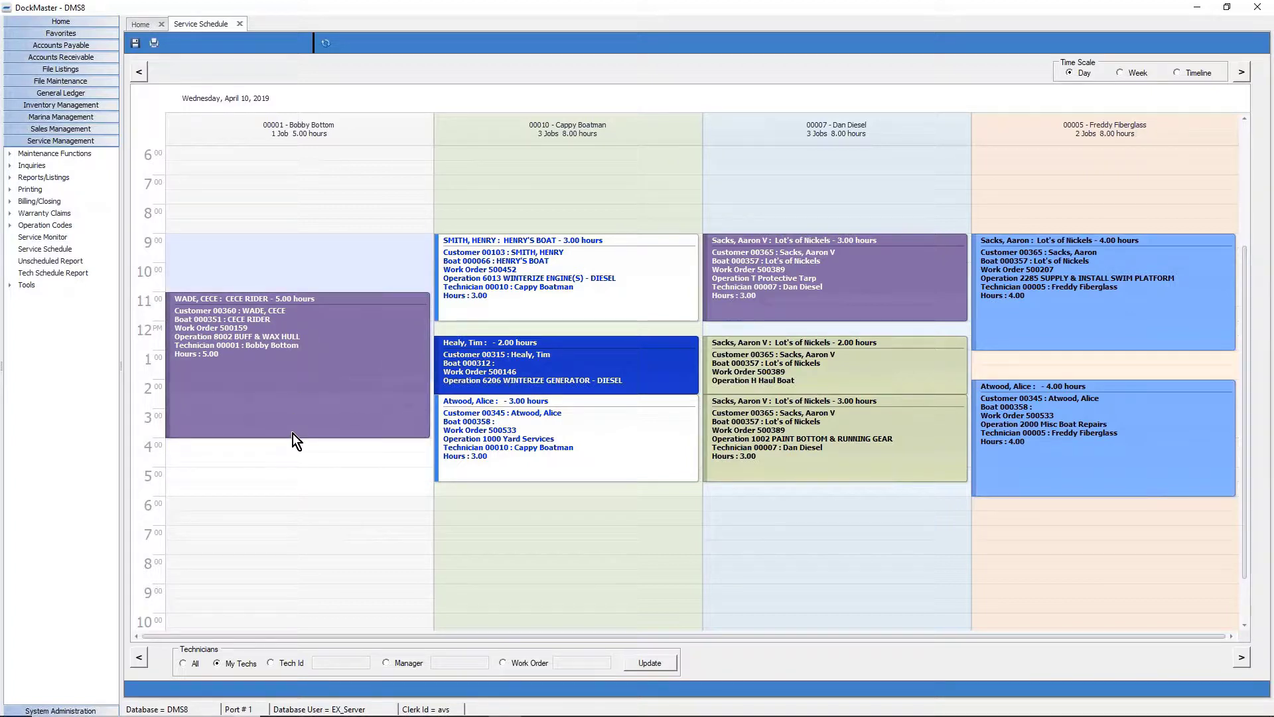
pyautogui.moveTo(292, 438)
pyautogui.mouseDown()
pyautogui.moveTo(290, 464)
pyautogui.moveTo(290, 435)
pyautogui.mouseUp()
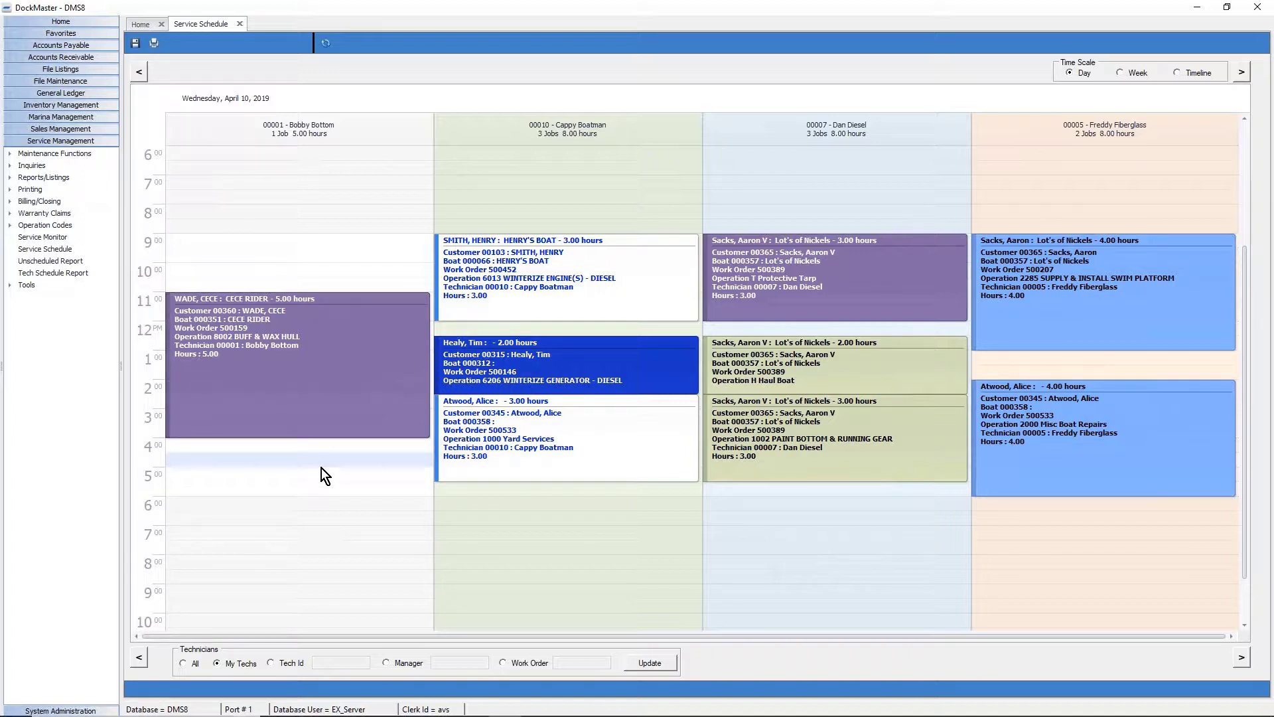
pyautogui.click(1134, 77)
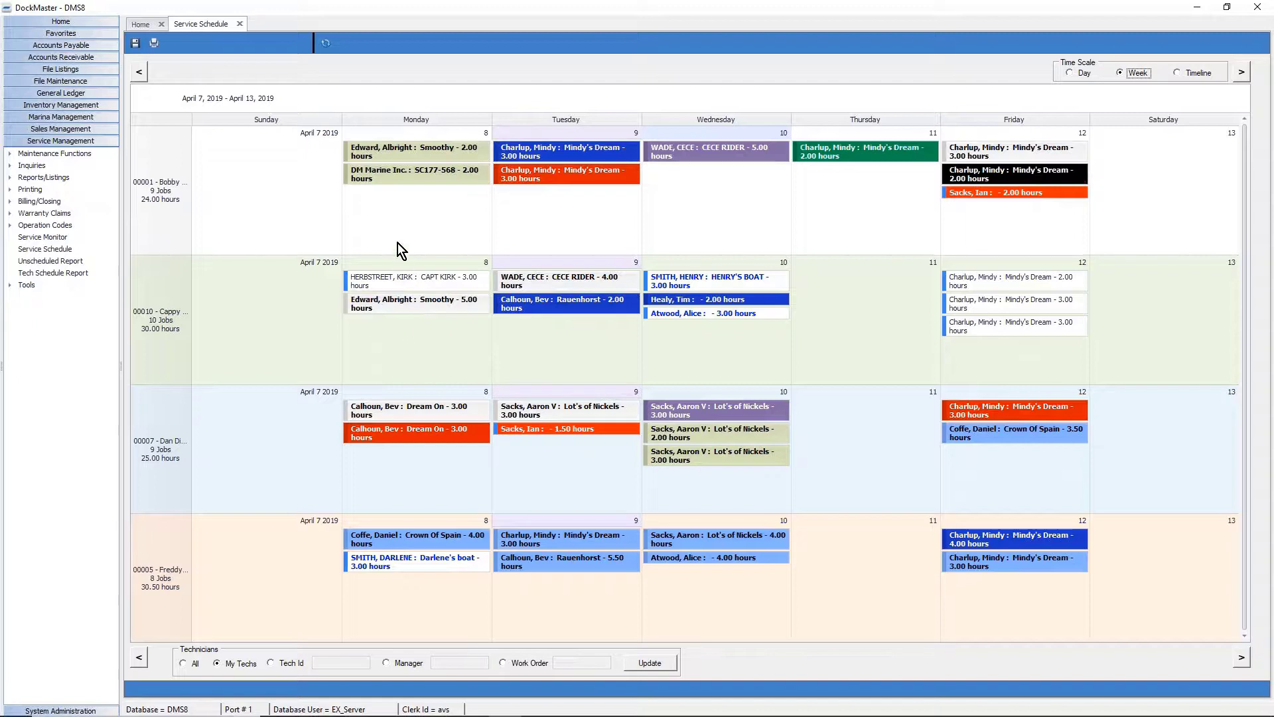
# Move the CAPT KIRK and Smoothy jobs to Tuesday in the second technician's row, then show Day view.
pyautogui.click(412, 353)
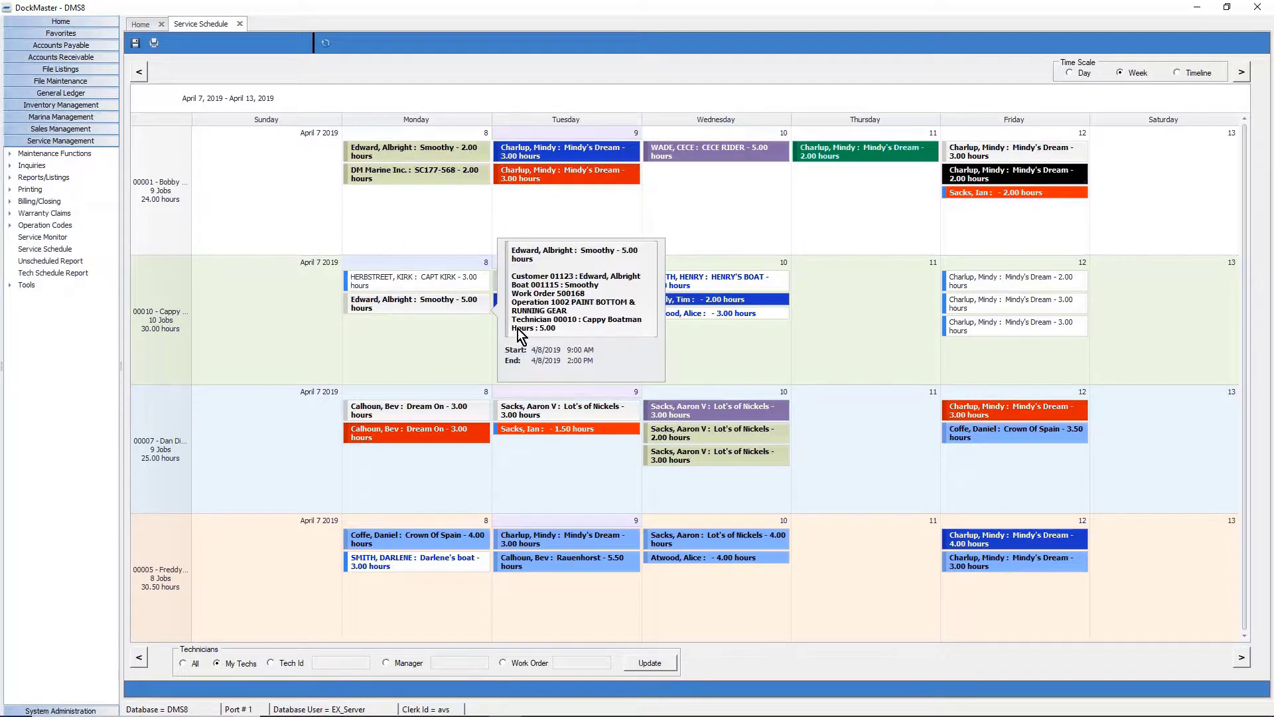
pyautogui.moveTo(389, 282); pyautogui.dragTo(584, 363)
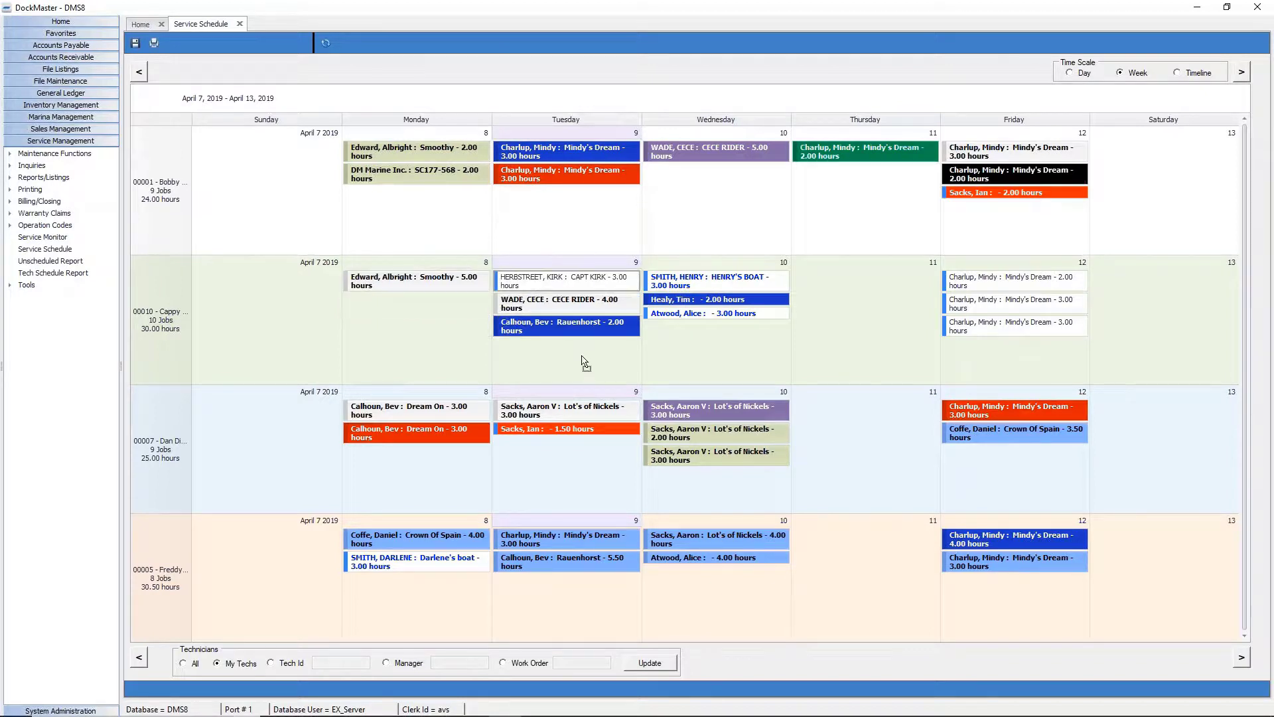
pyautogui.moveTo(416, 272); pyautogui.dragTo(524, 302)
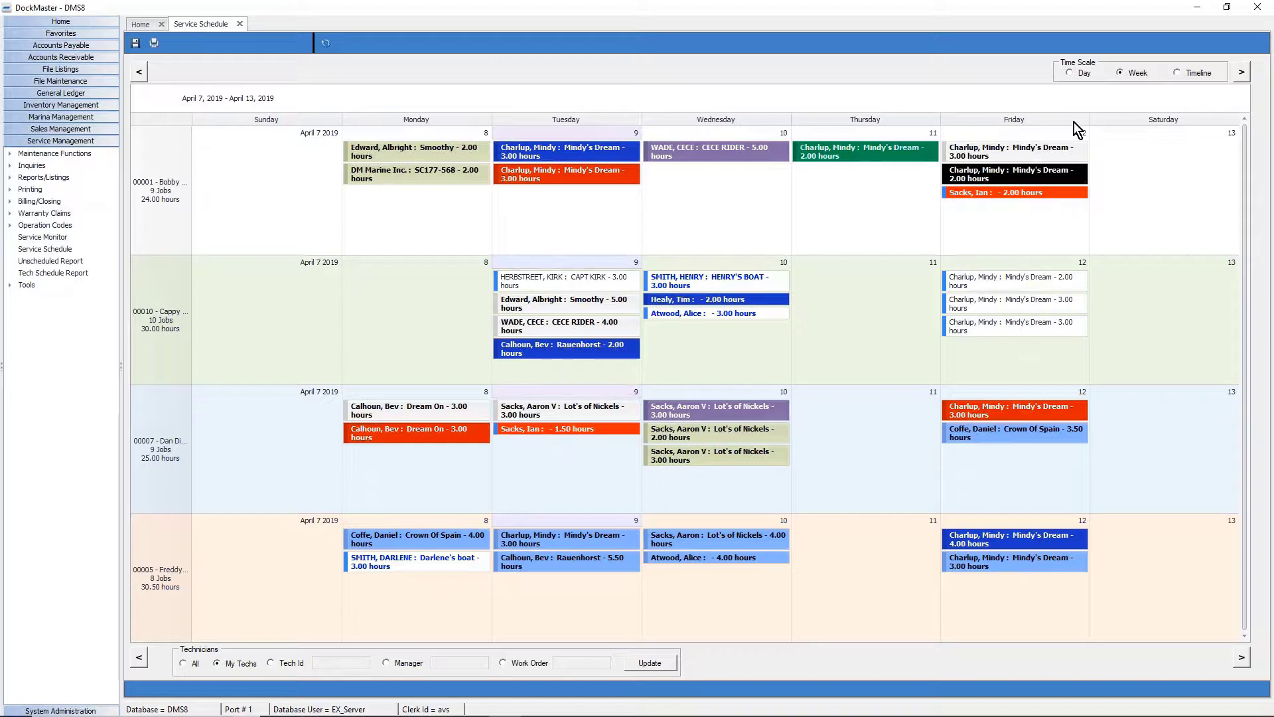
pyautogui.click(1076, 74)
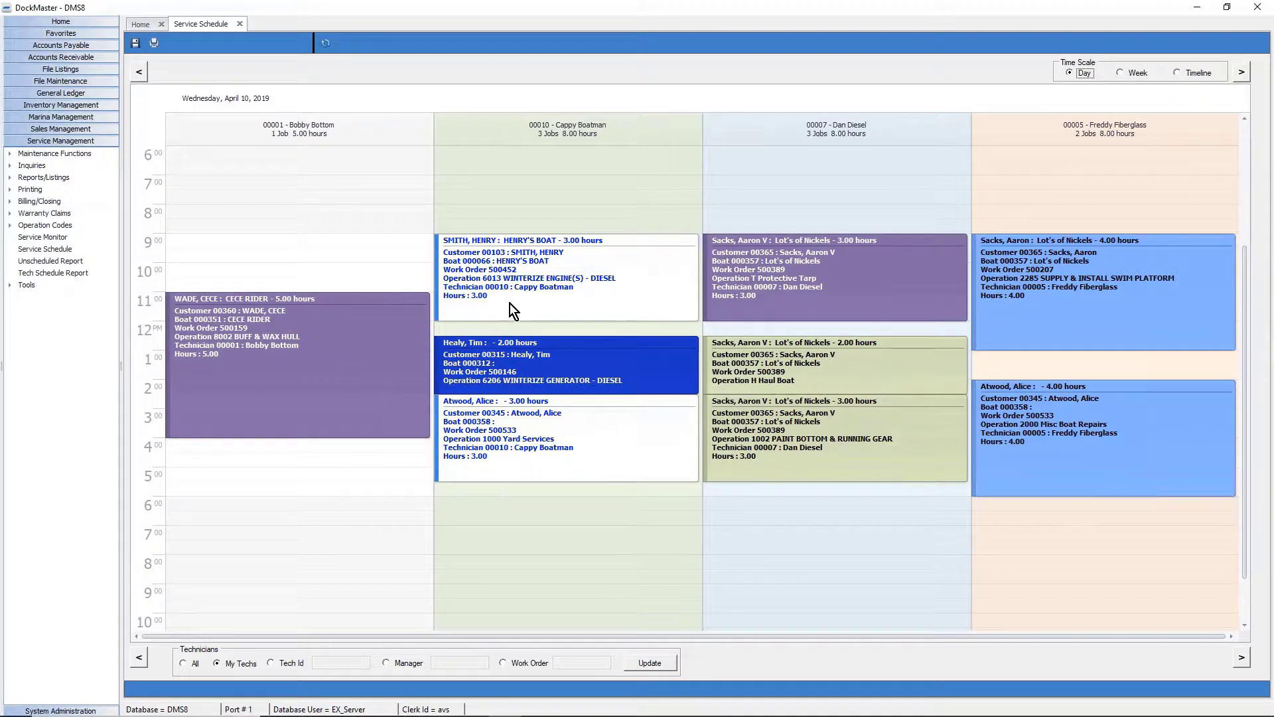
# Return to week view, save the rescheduled appointments, and open Tuesday, April 9's day view.
pyautogui.click(1126, 74)
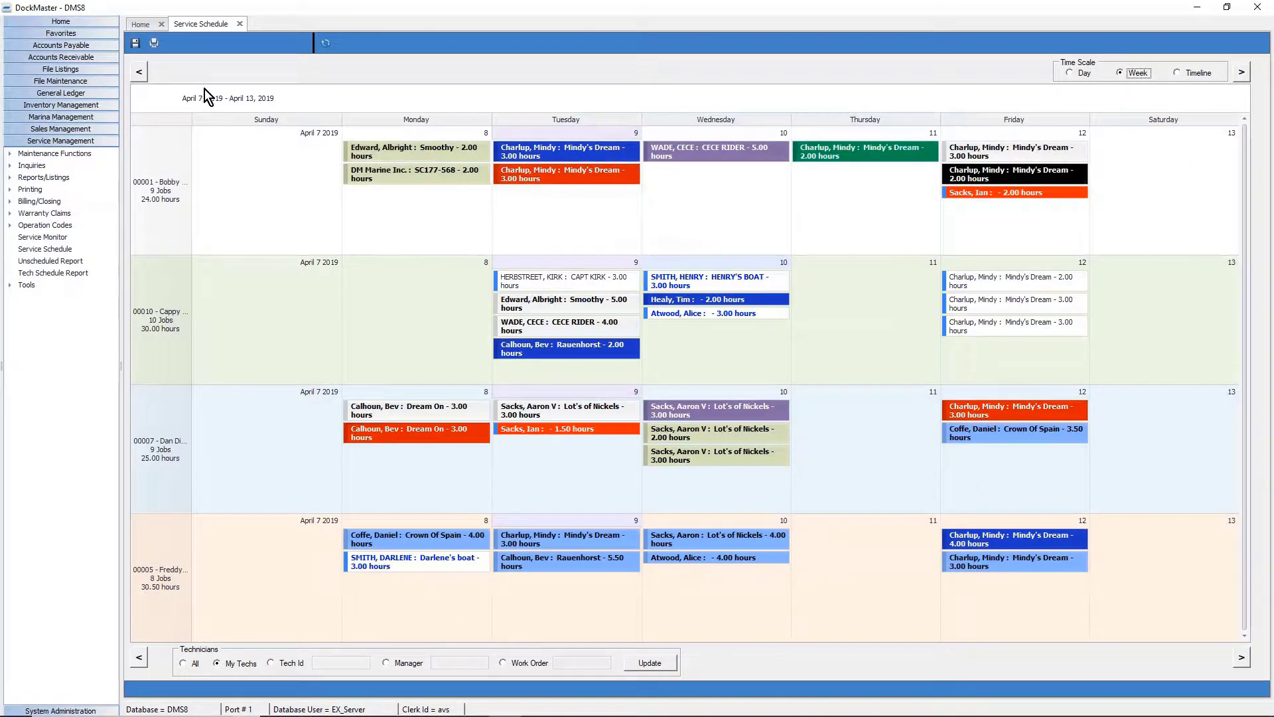
pyautogui.click(135, 43)
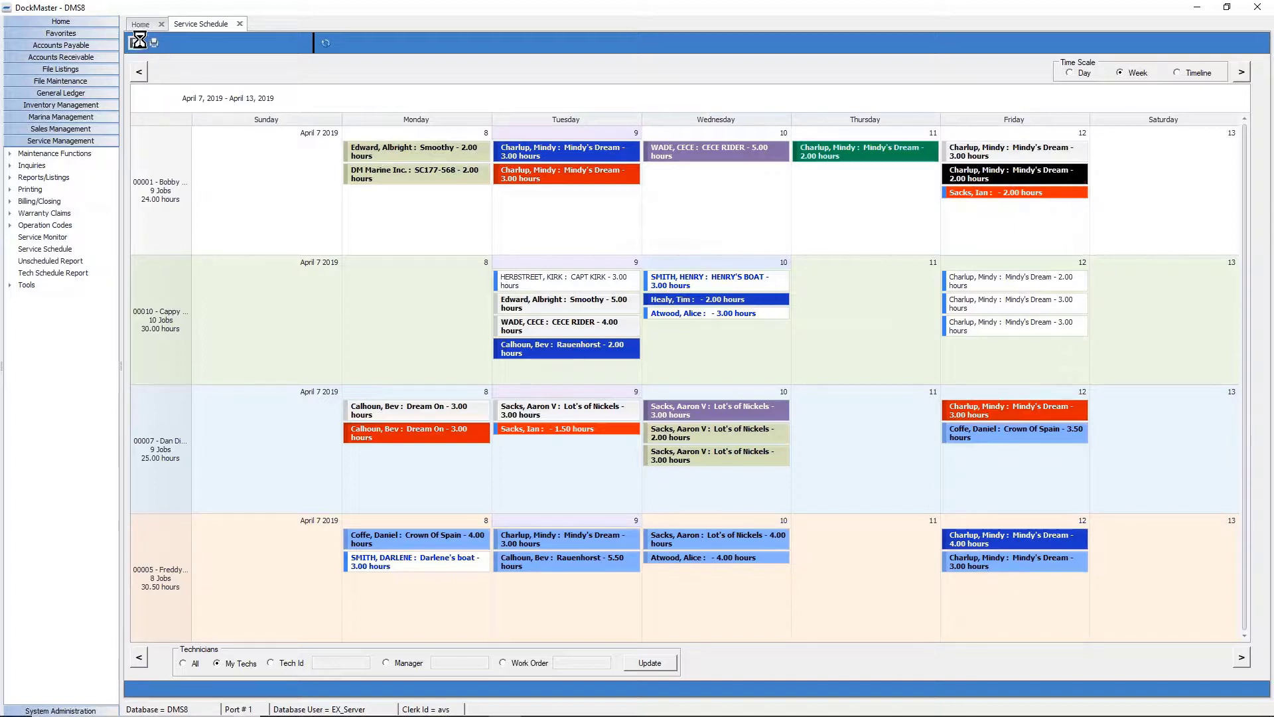
pyautogui.click(594, 397)
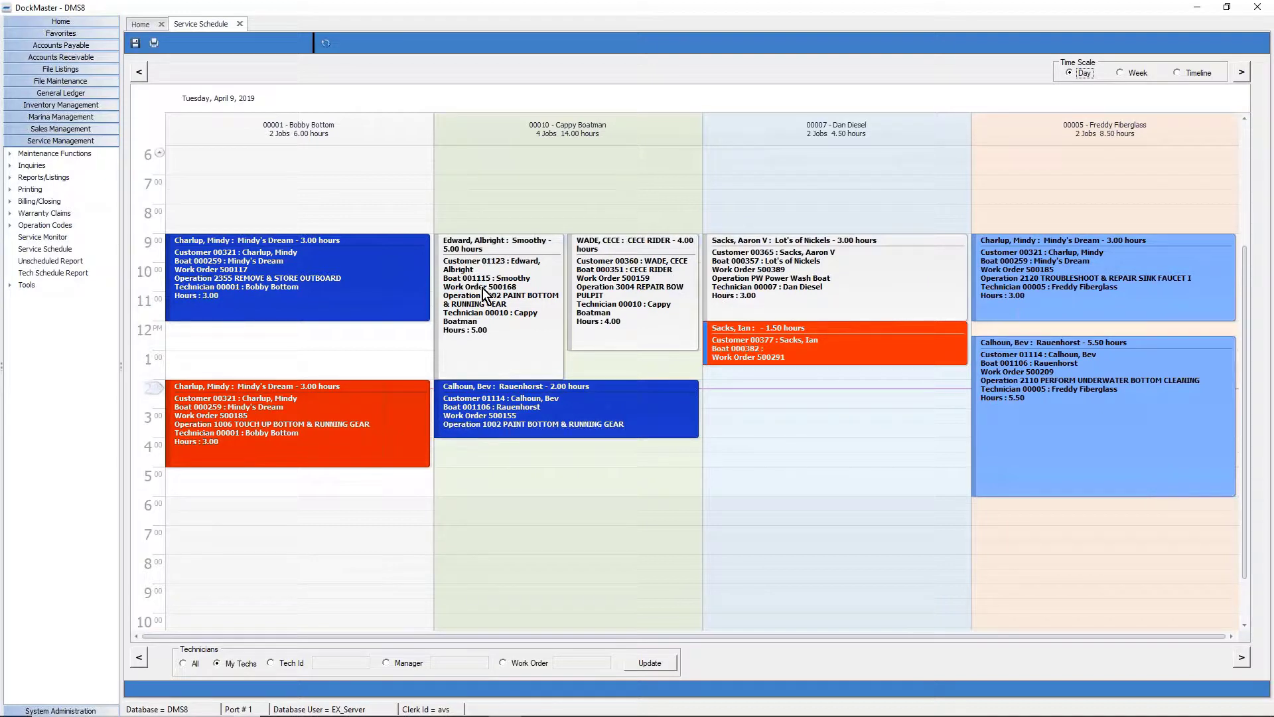
# Reassign Rauenhorst to the third technician, move CECE RIDER into the afternoon, save, and show the week.
pyautogui.moveTo(511, 265)
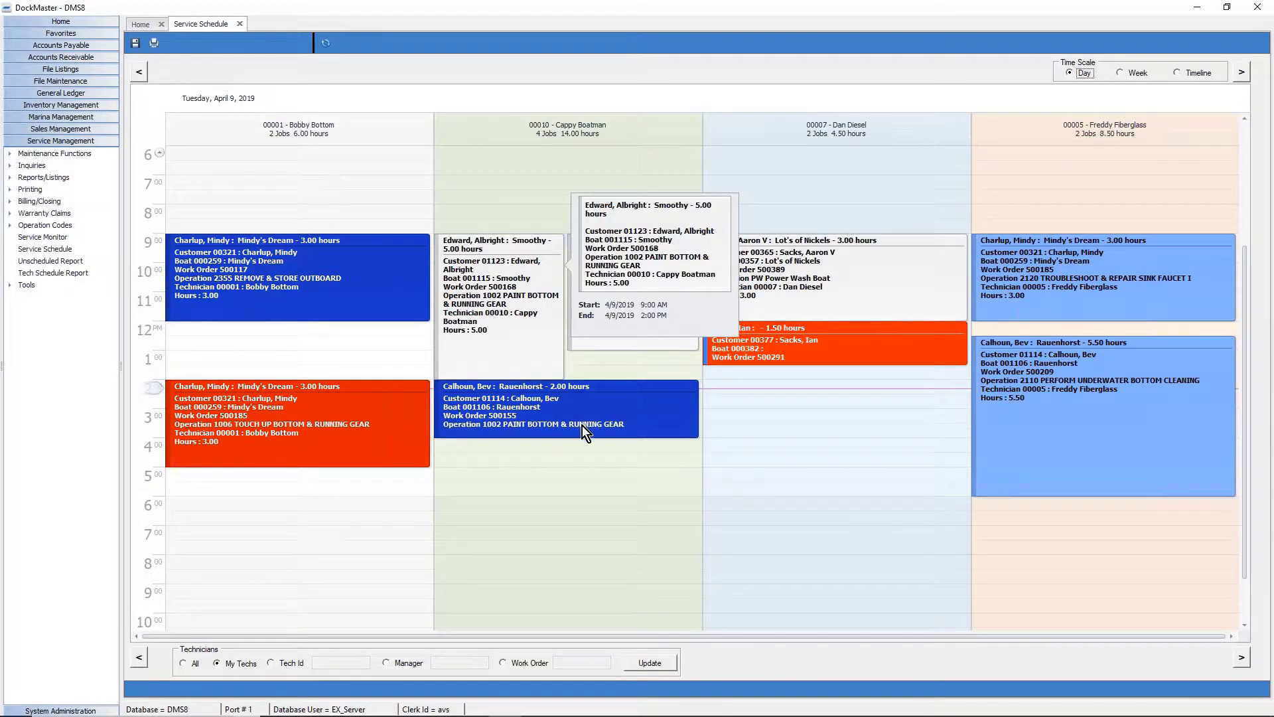
pyautogui.moveTo(615, 414); pyautogui.dragTo(851, 449)
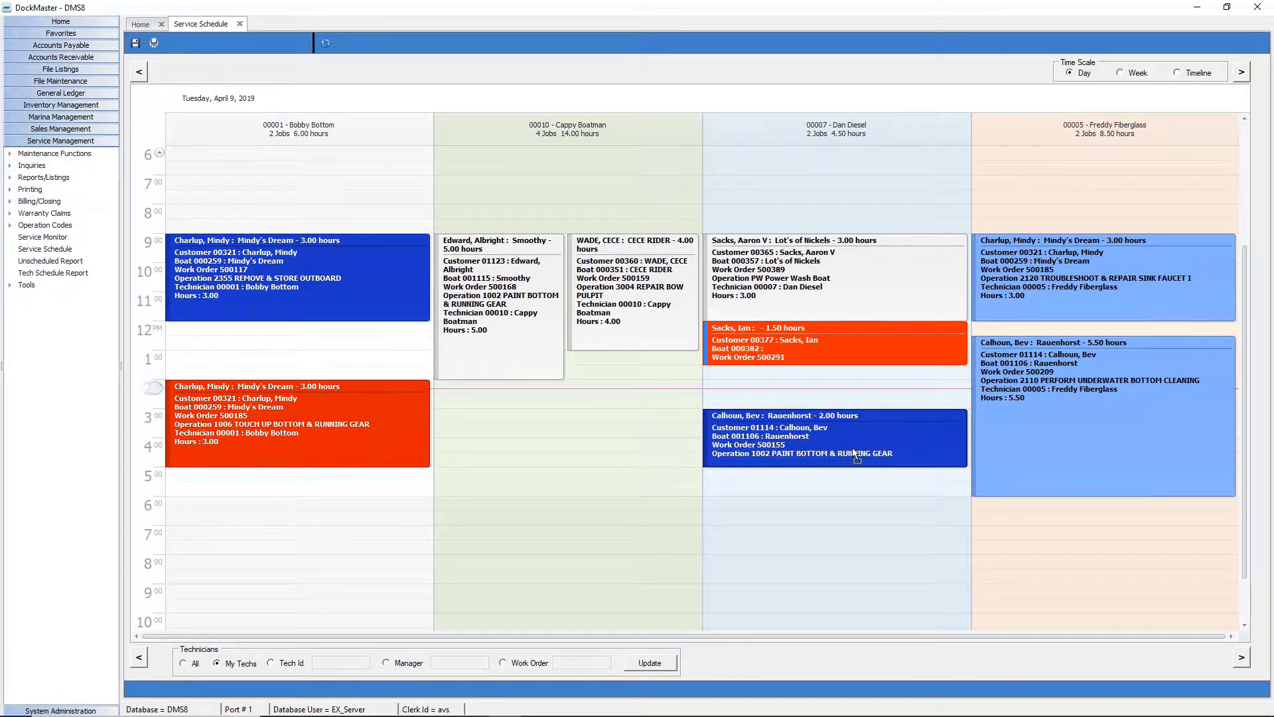
pyautogui.moveTo(635, 293); pyautogui.dragTo(620, 432)
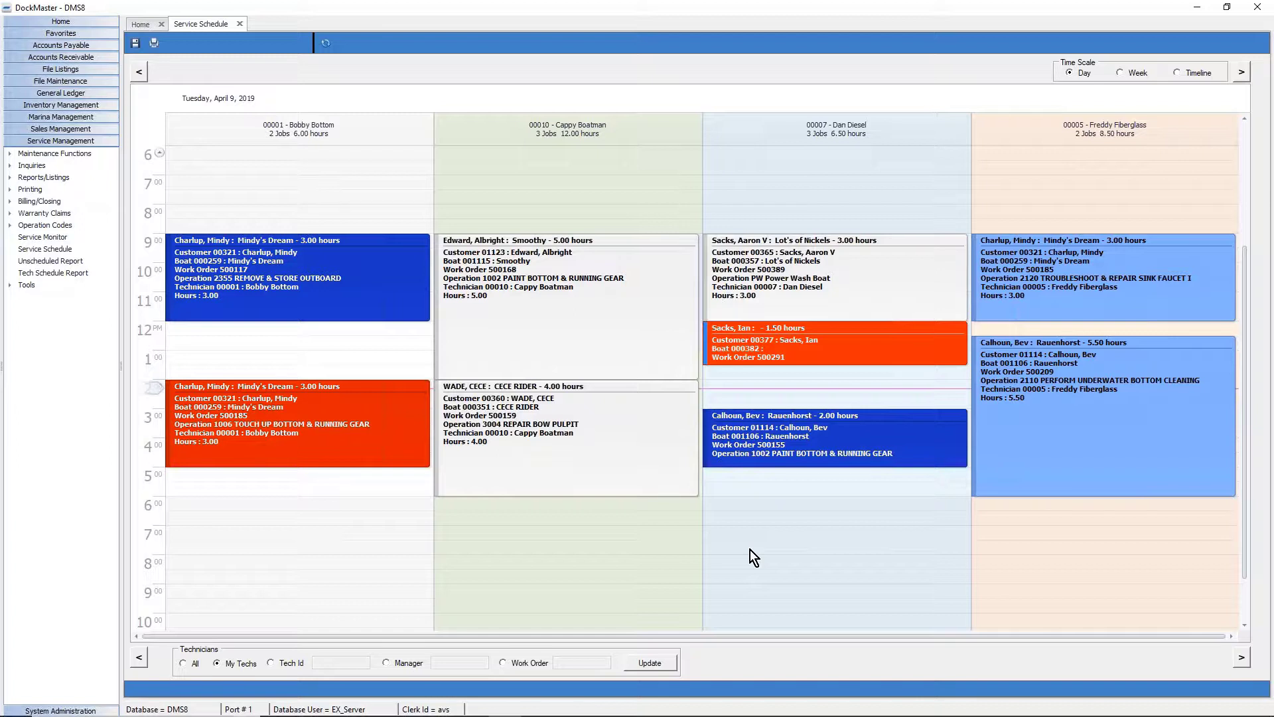
pyautogui.click(135, 42)
pyautogui.click(1121, 73)
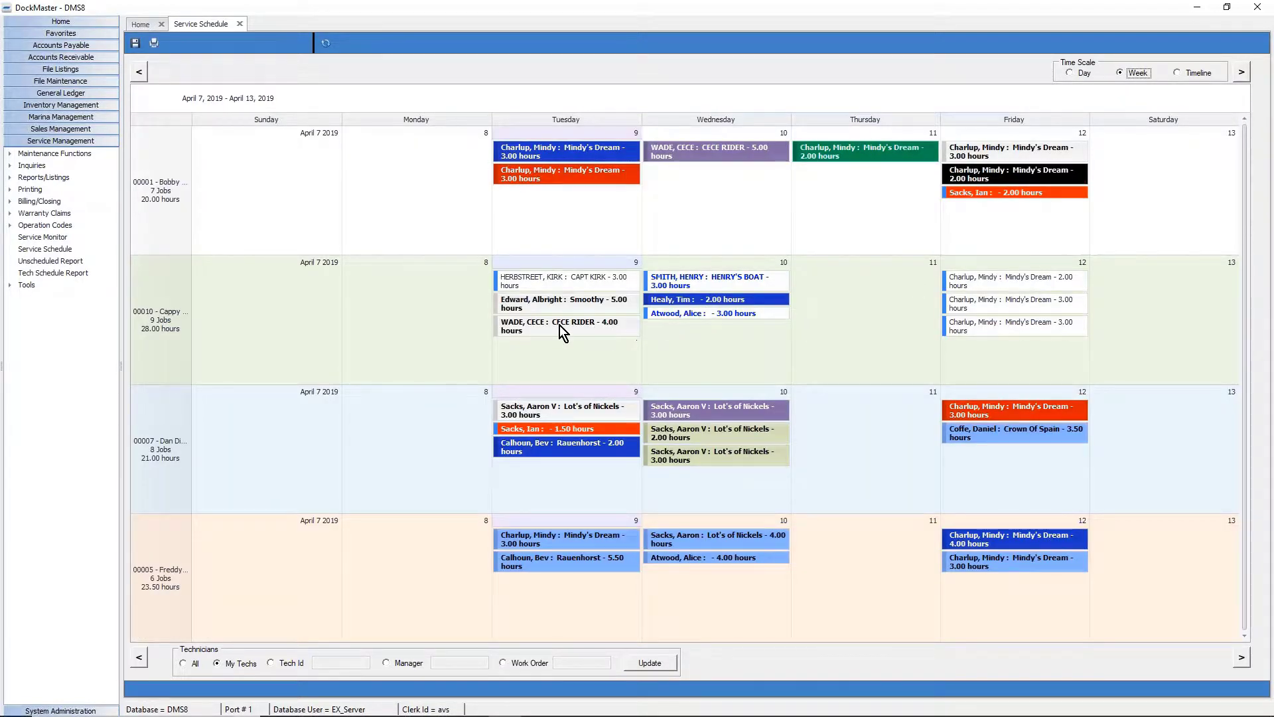
pyautogui.moveTo(559, 325); pyautogui.dragTo(903, 283)
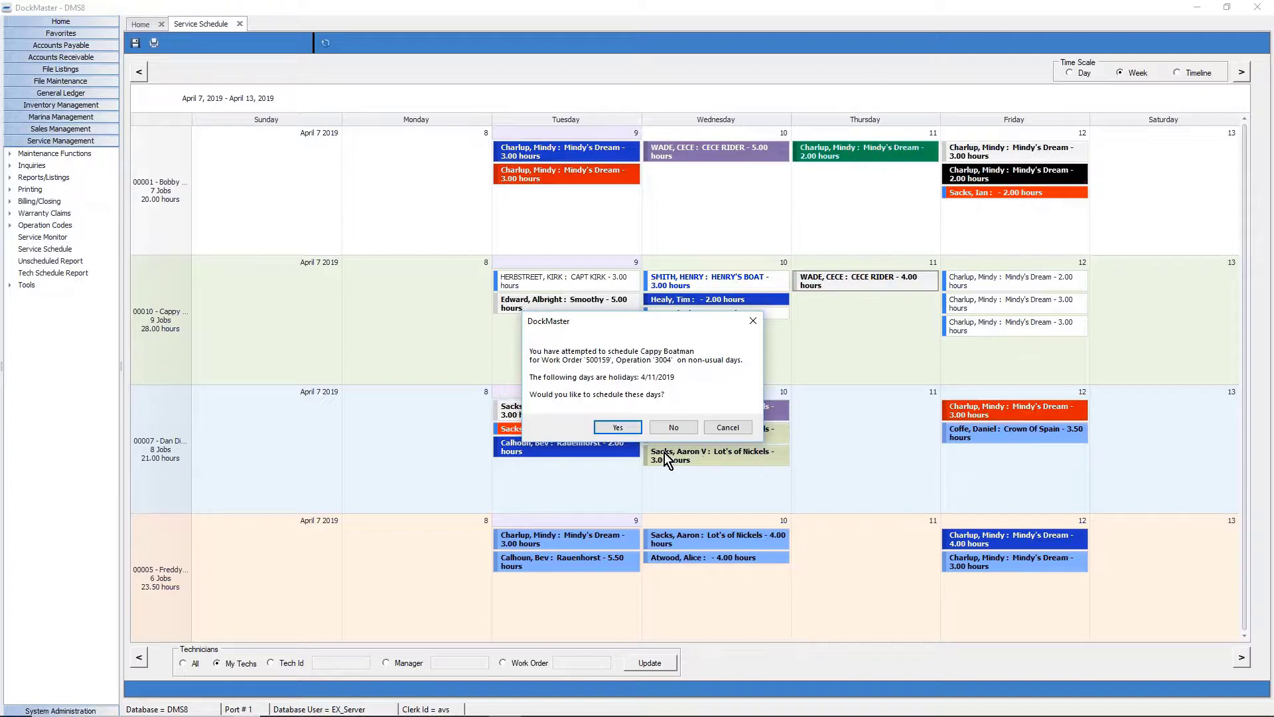
pyautogui.click(665, 432)
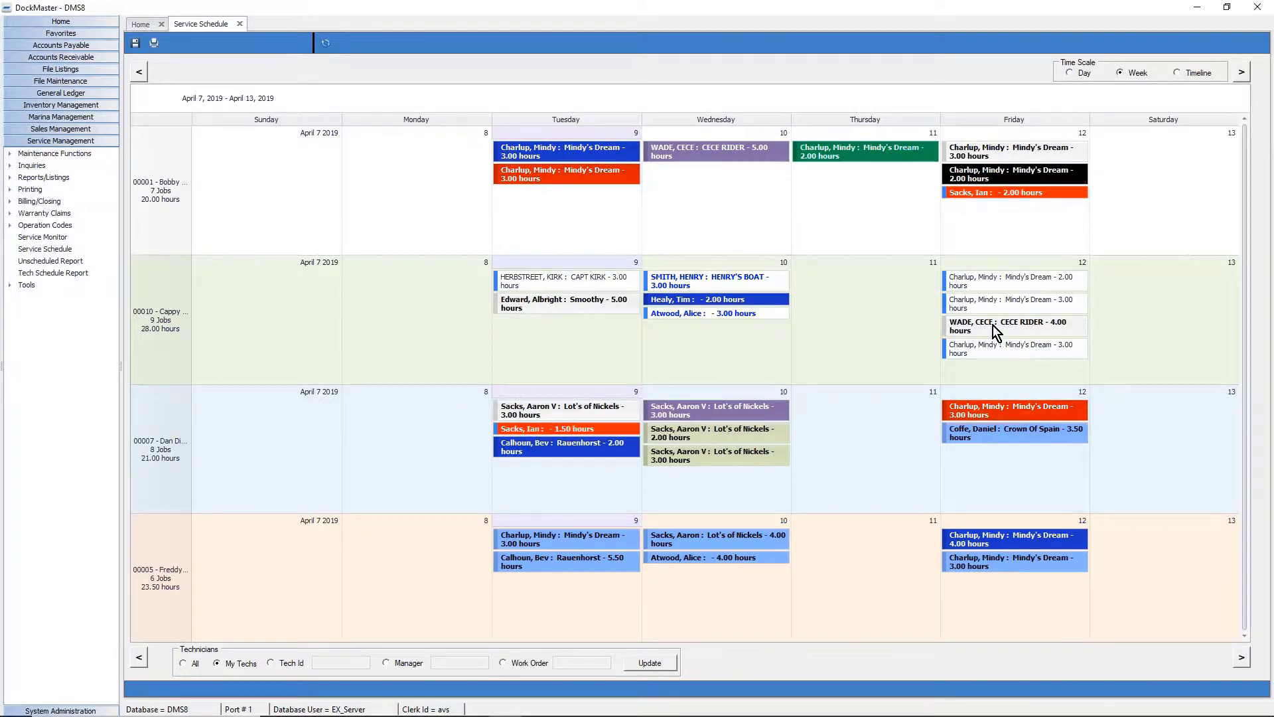
pyautogui.moveTo(1017, 329)
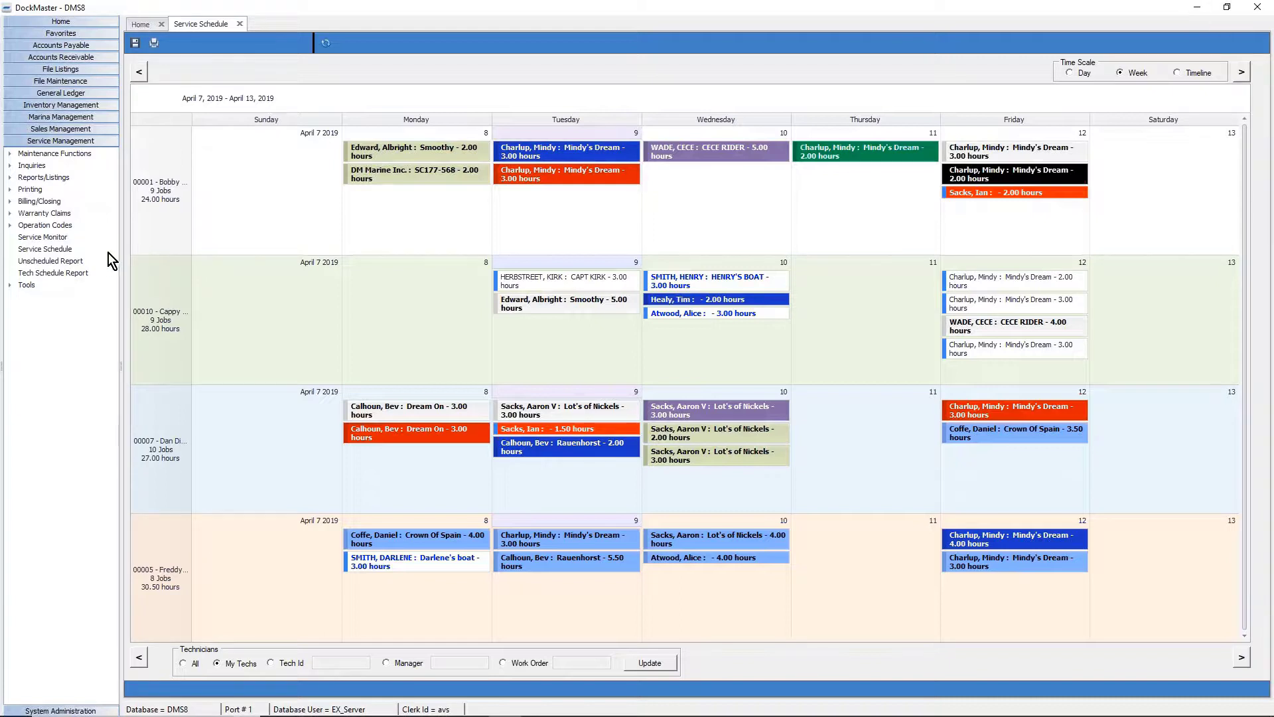
# Read appointment details, select Tuesday's Smoothy job, then set the Technicians filter to All.
pyautogui.moveTo(711, 421)
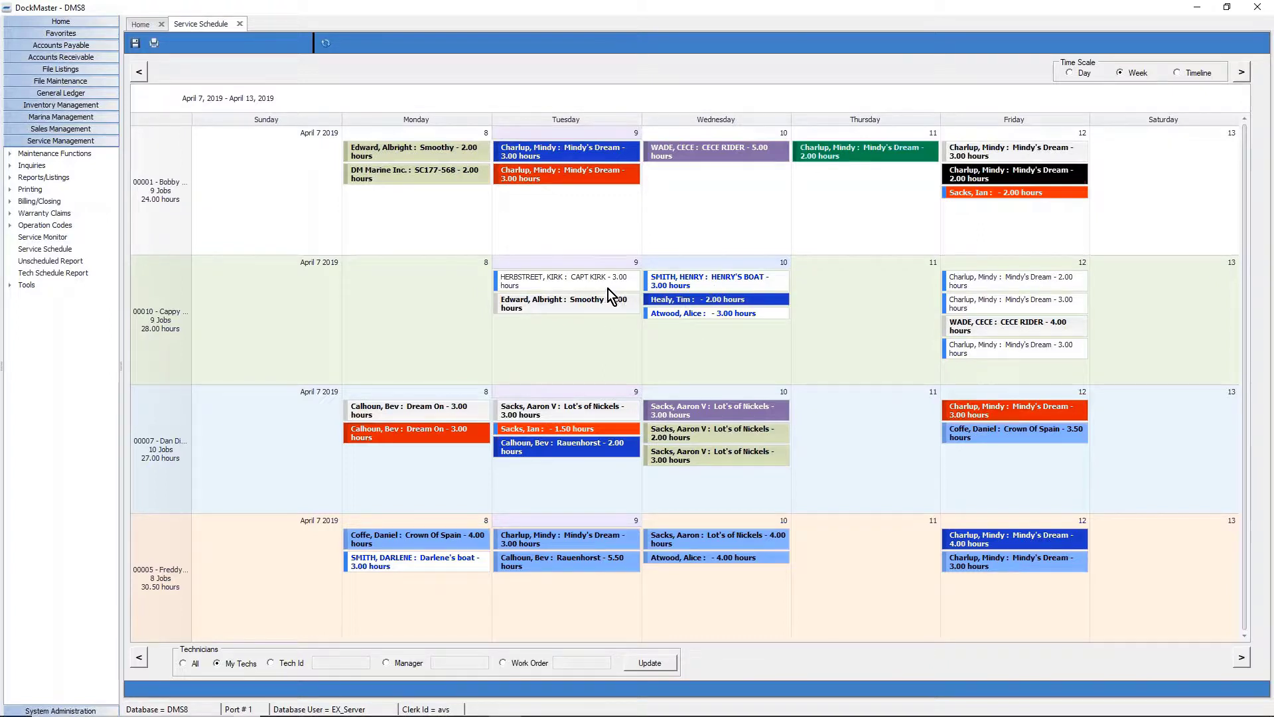
pyautogui.moveTo(608, 282)
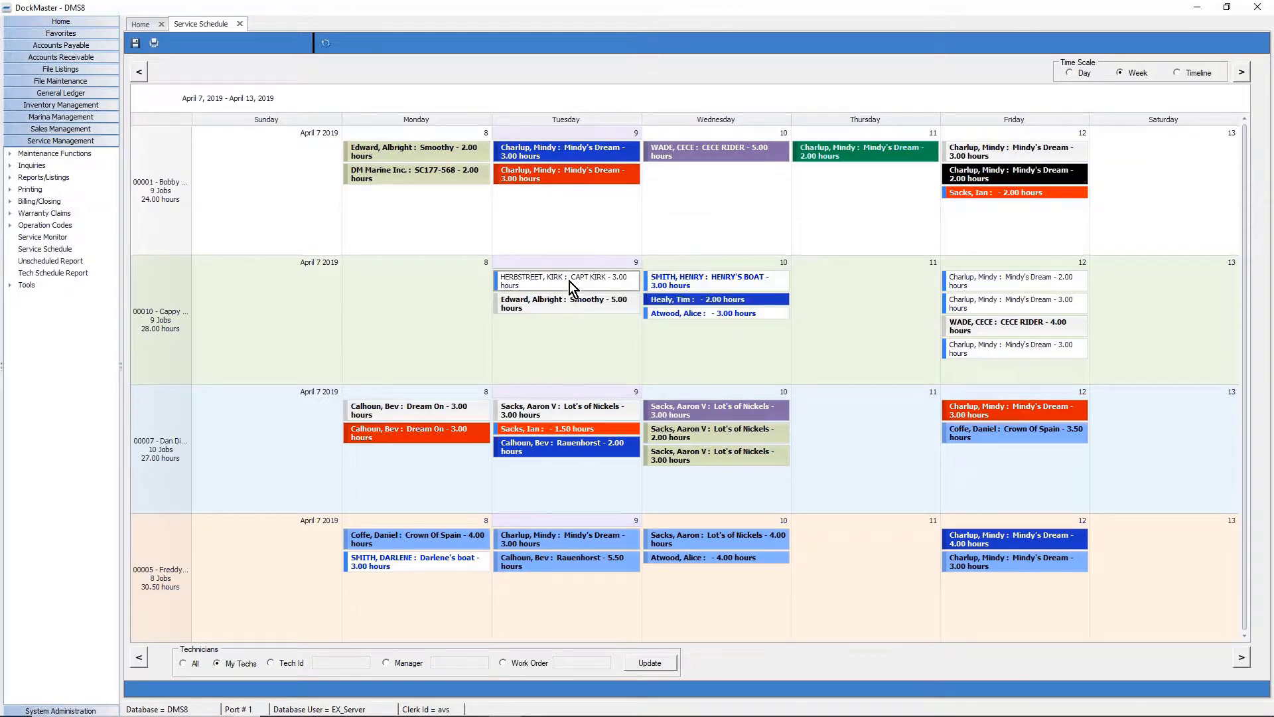
pyautogui.moveTo(568, 281)
pyautogui.moveTo(746, 282)
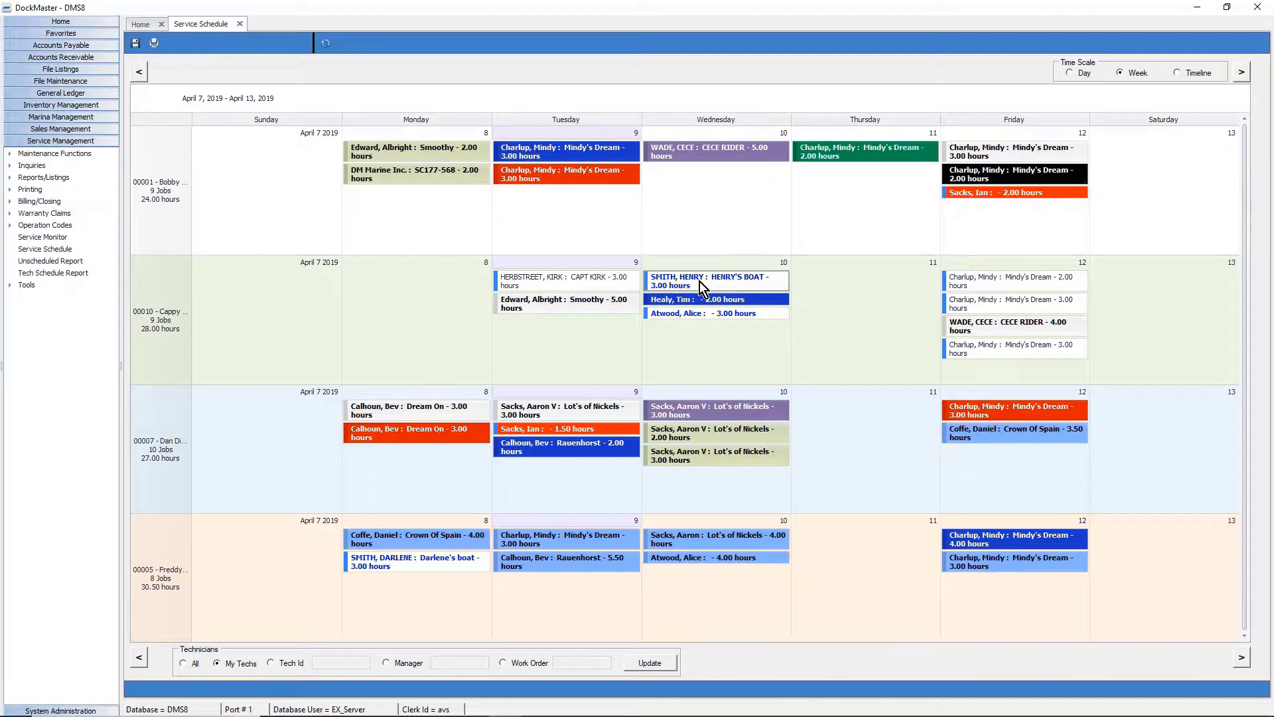
pyautogui.moveTo(691, 281)
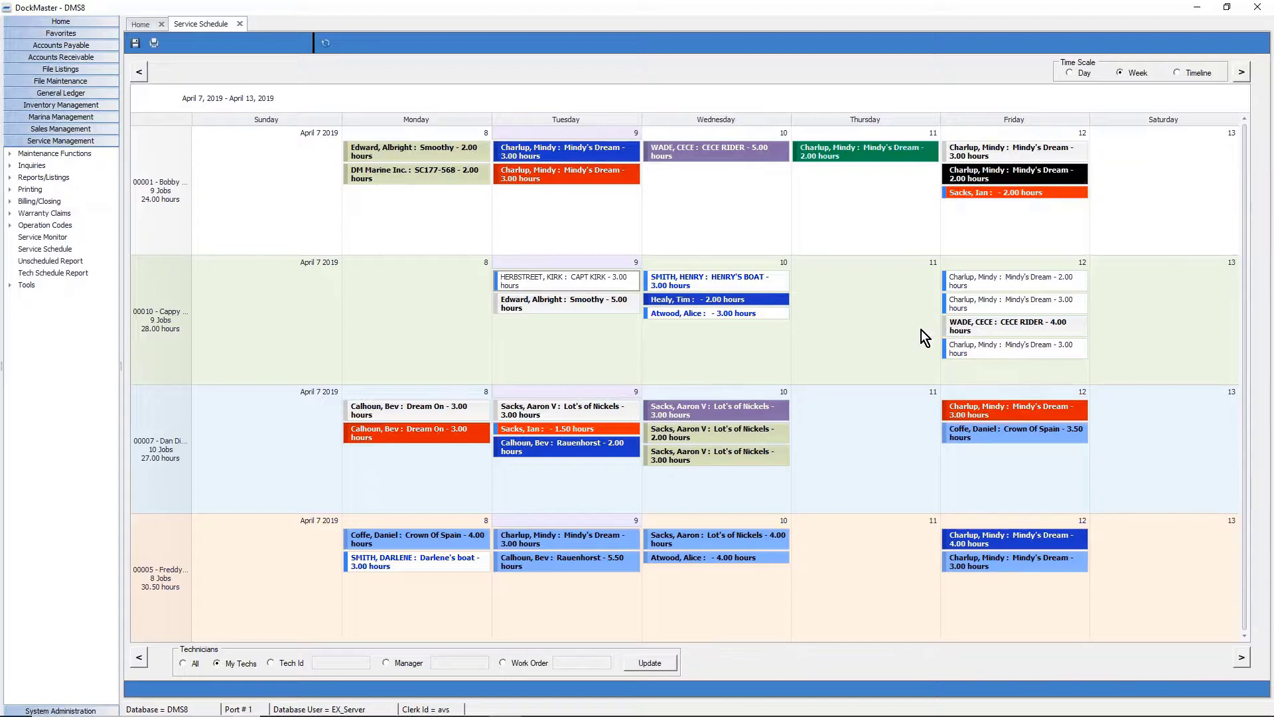
pyautogui.click(527, 305)
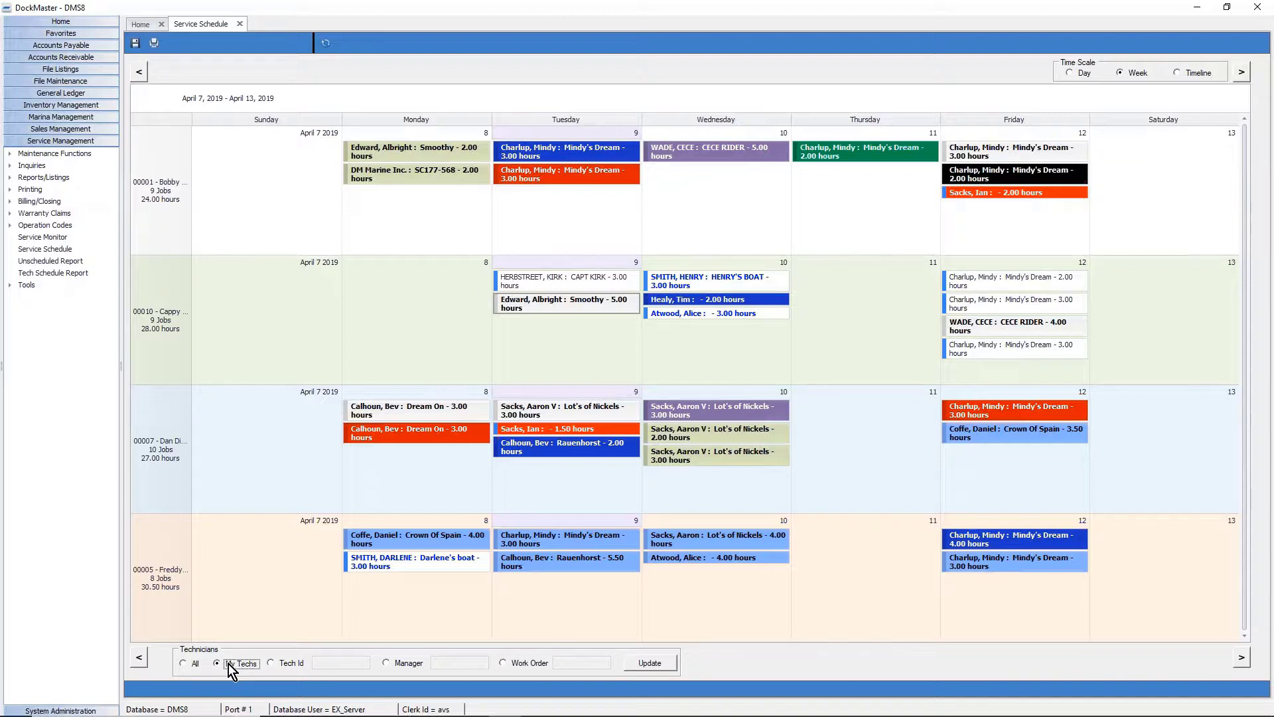
pyautogui.click(192, 667)
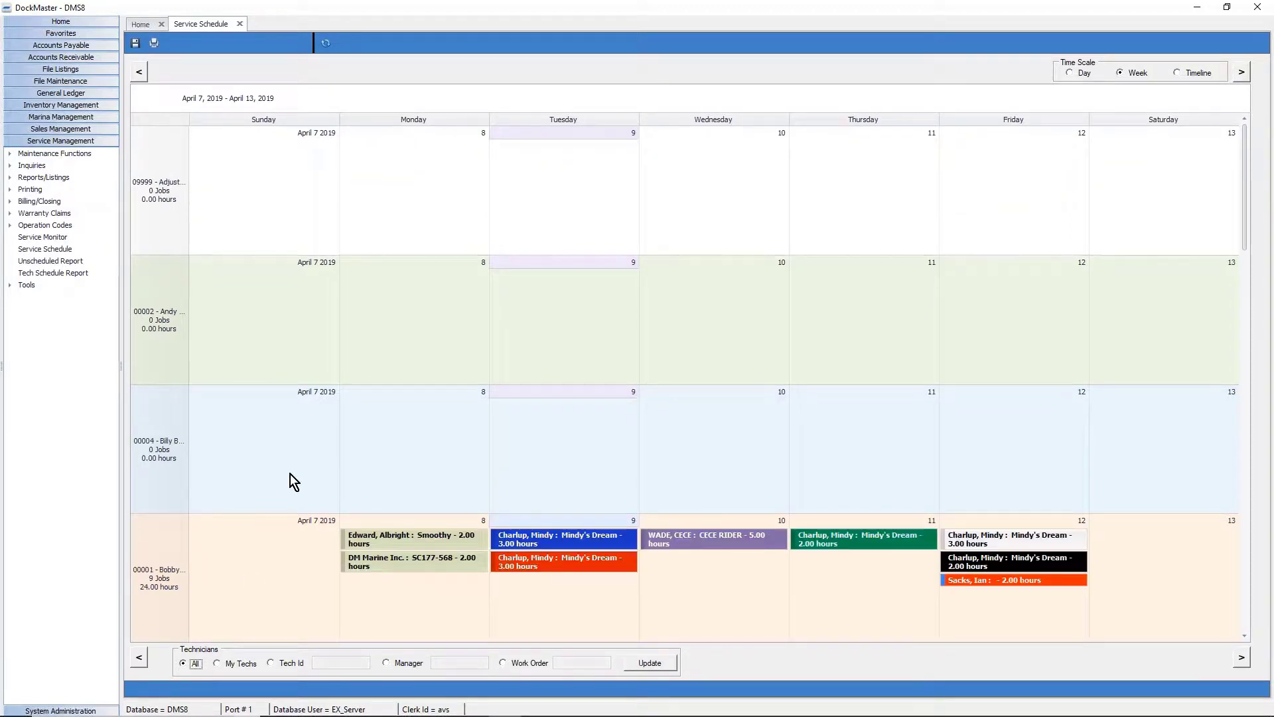
pyautogui.moveTo(1243, 219); pyautogui.dragTo(1243, 352)
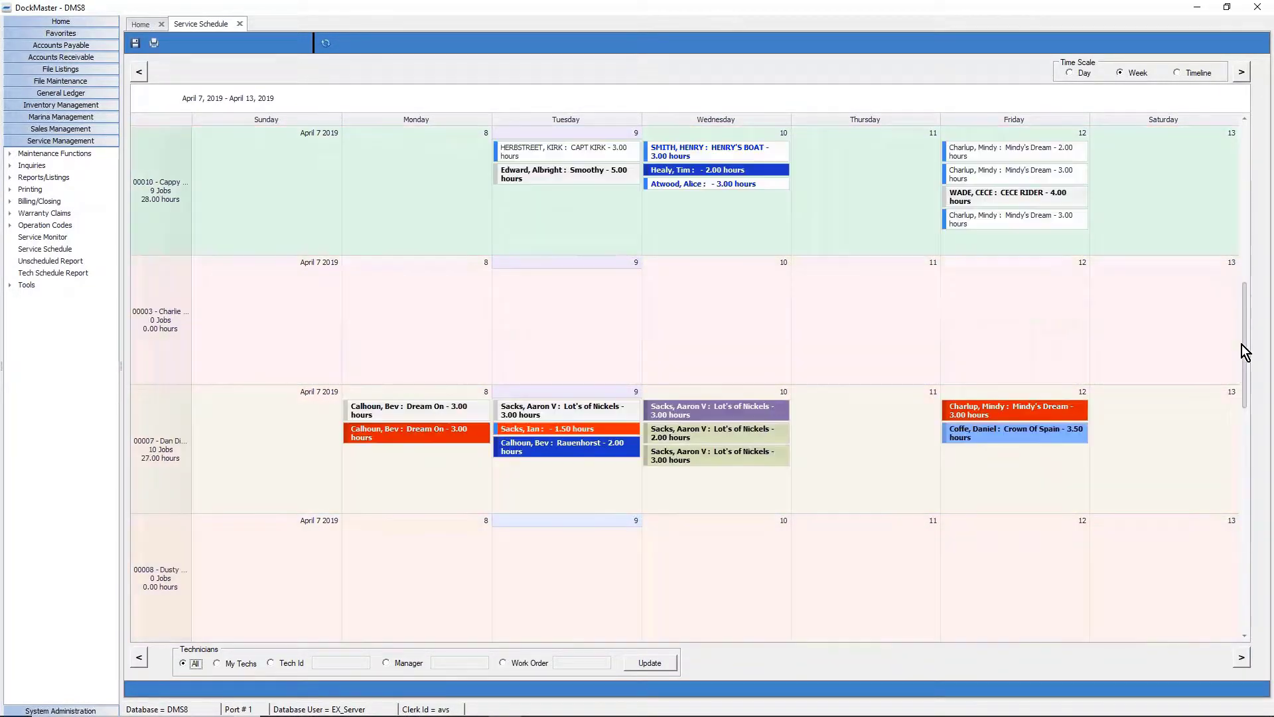
# Filter the schedule by Tech Id, picking technician 00001 from the listing.
pyautogui.click(271, 664)
pyautogui.rightClick(322, 663)
pyautogui.click(367, 628)
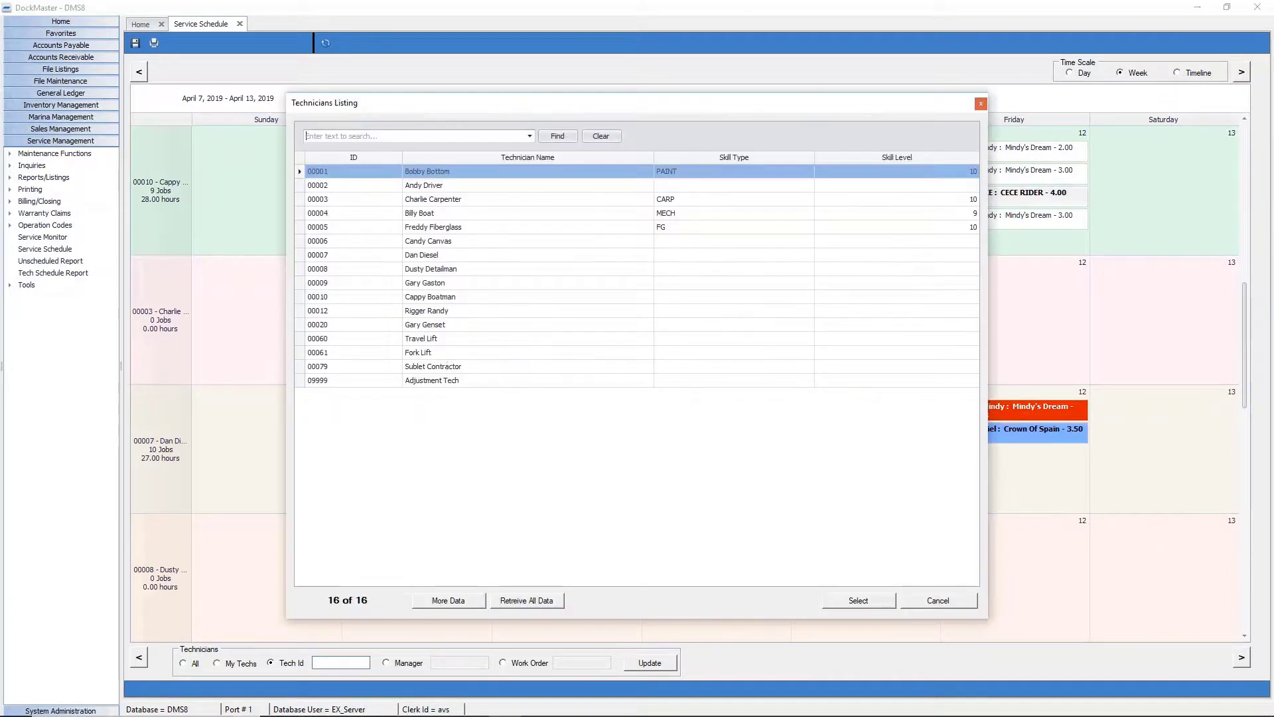
pyautogui.doubleClick(432, 174)
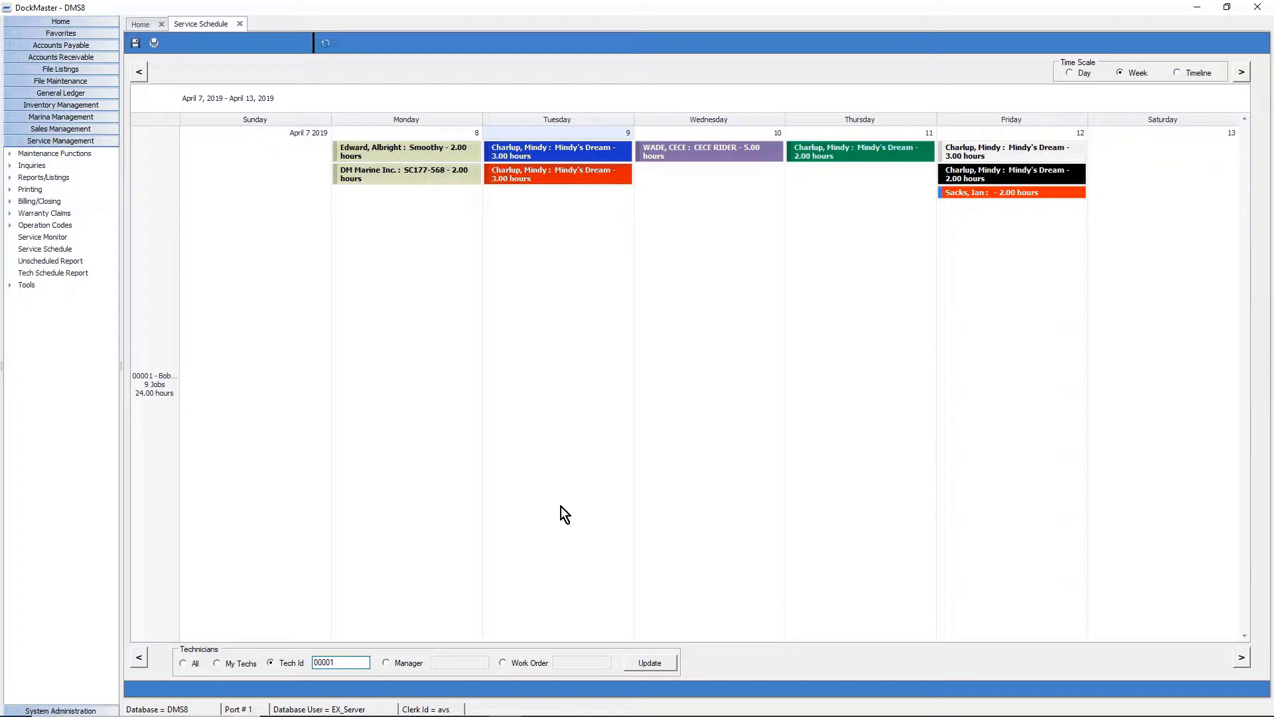
# Filter the schedule by manager loc1 to show only that manager's technicians.
pyautogui.click(386, 663)
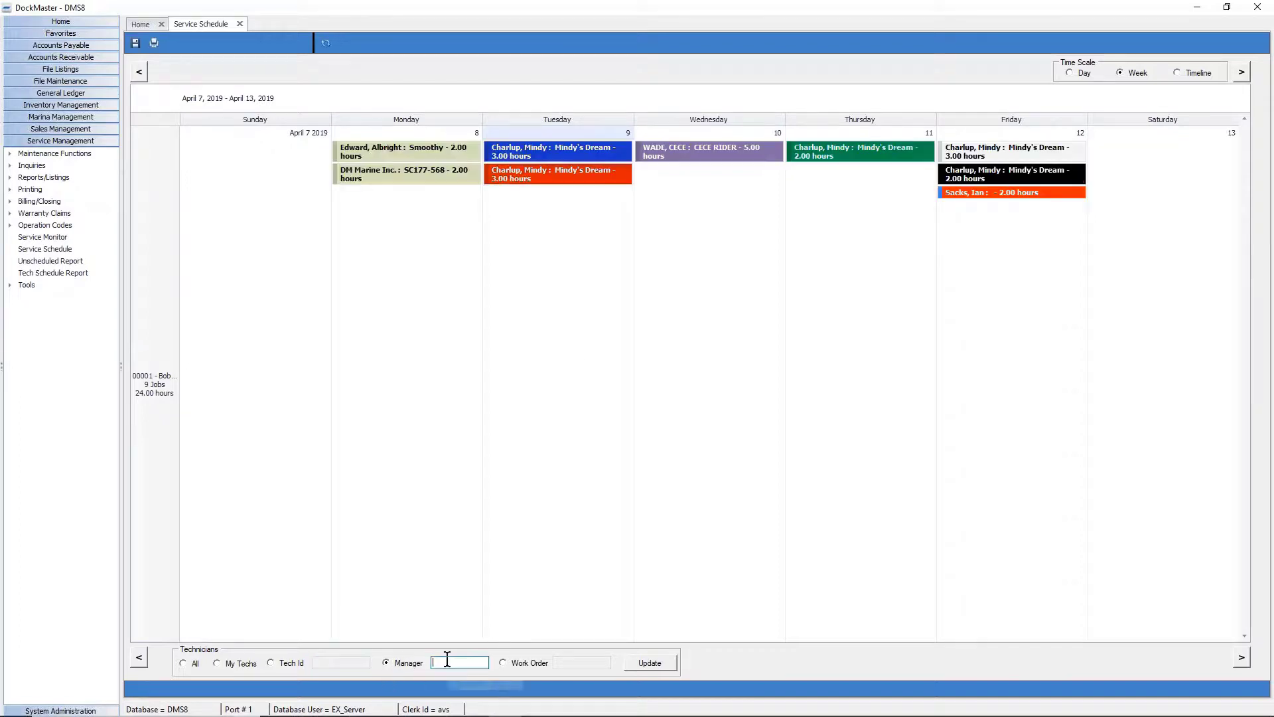
pyautogui.write('loc1')
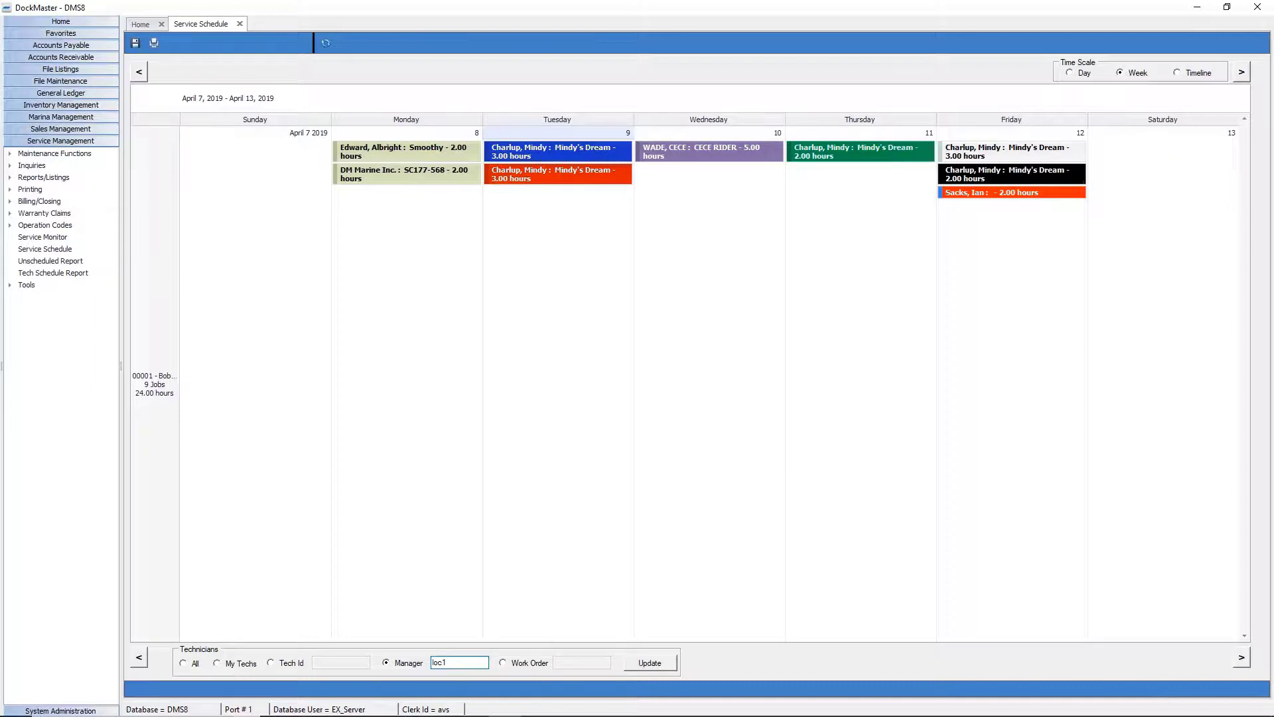
pyautogui.press('Return')
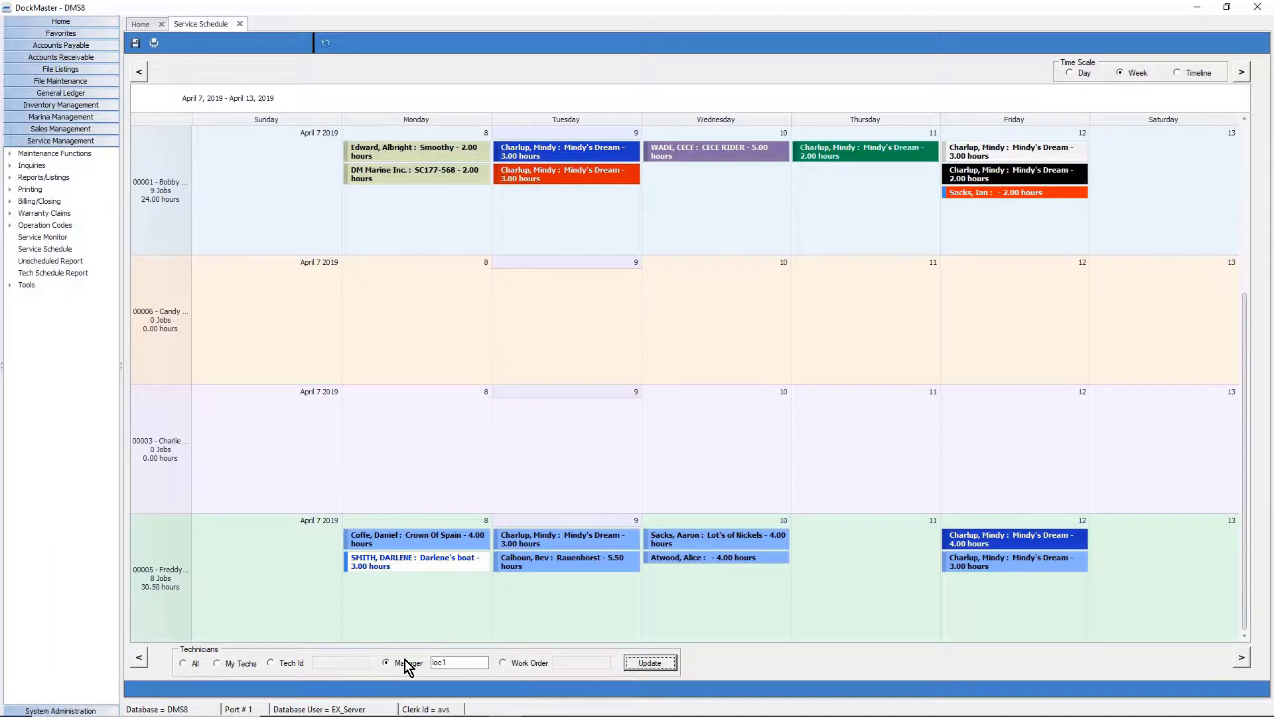
# Filter the schedule by work order 500209.
pyautogui.click(535, 663)
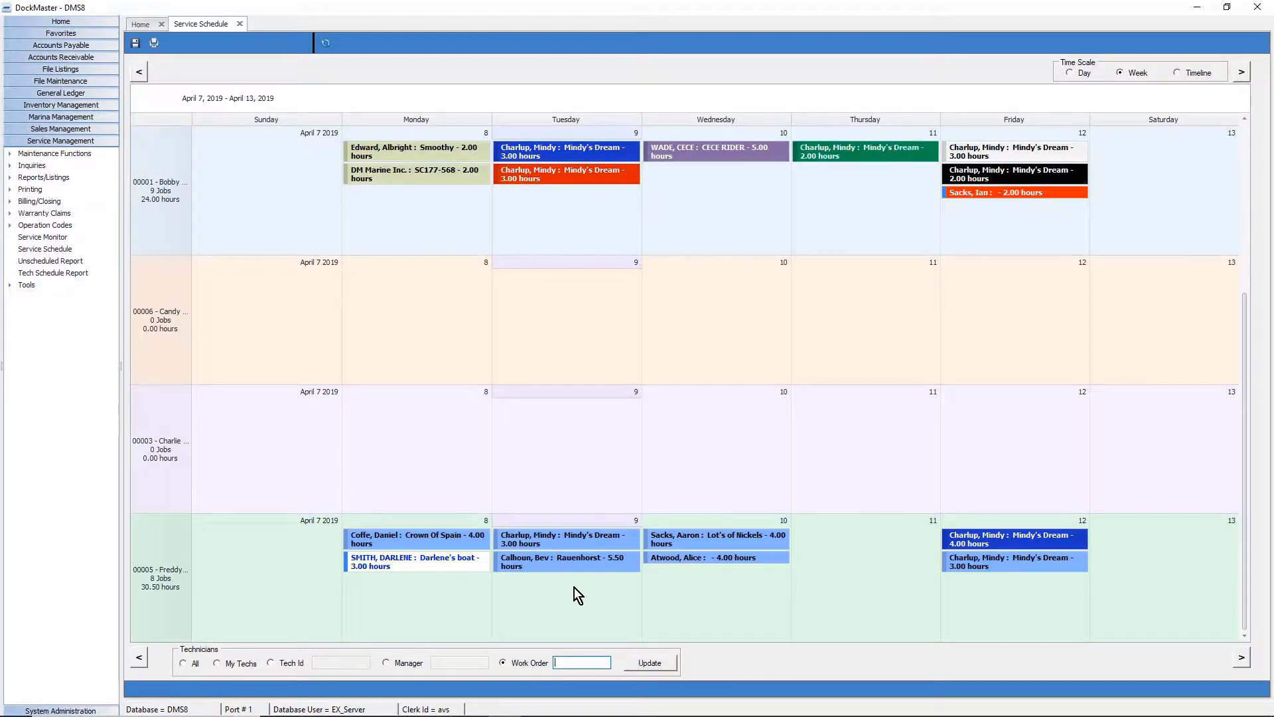
pyautogui.moveTo(570, 563)
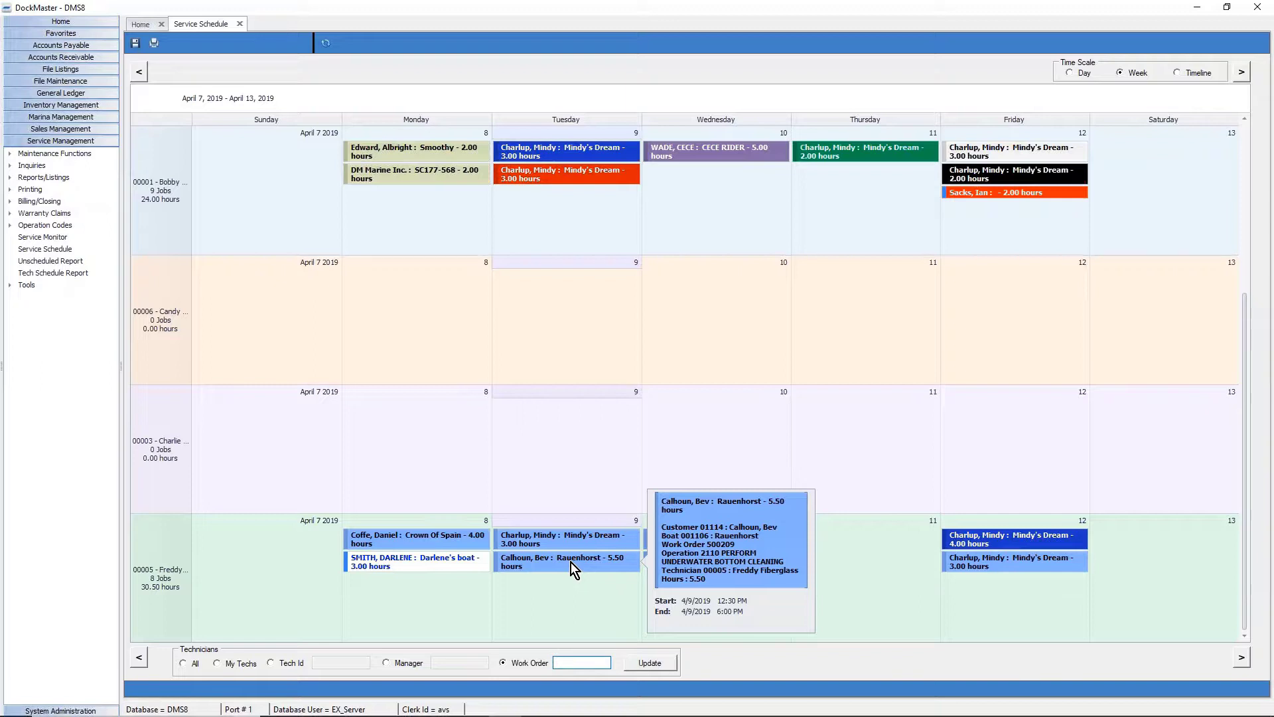
pyautogui.write('500209')
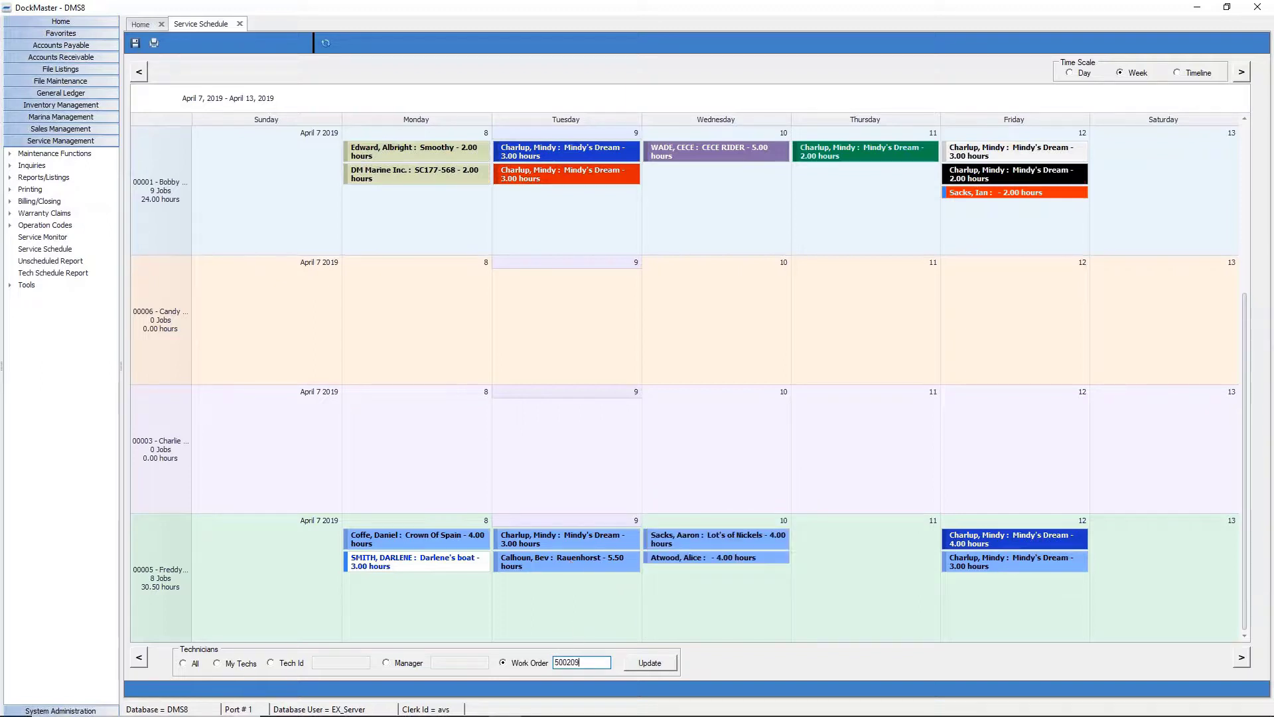
pyautogui.click(640, 661)
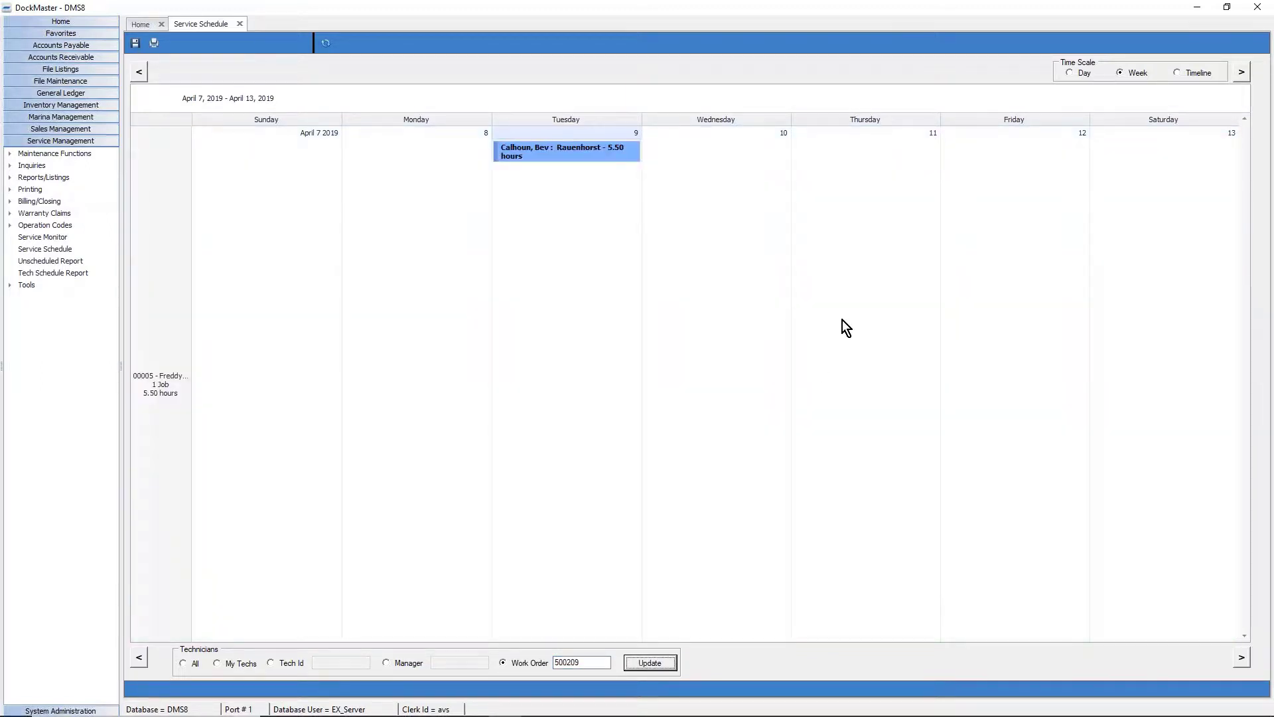
# Switch to the timeline, restore the user's-technicians filter, and close the Service Schedule.
pyautogui.click(1180, 76)
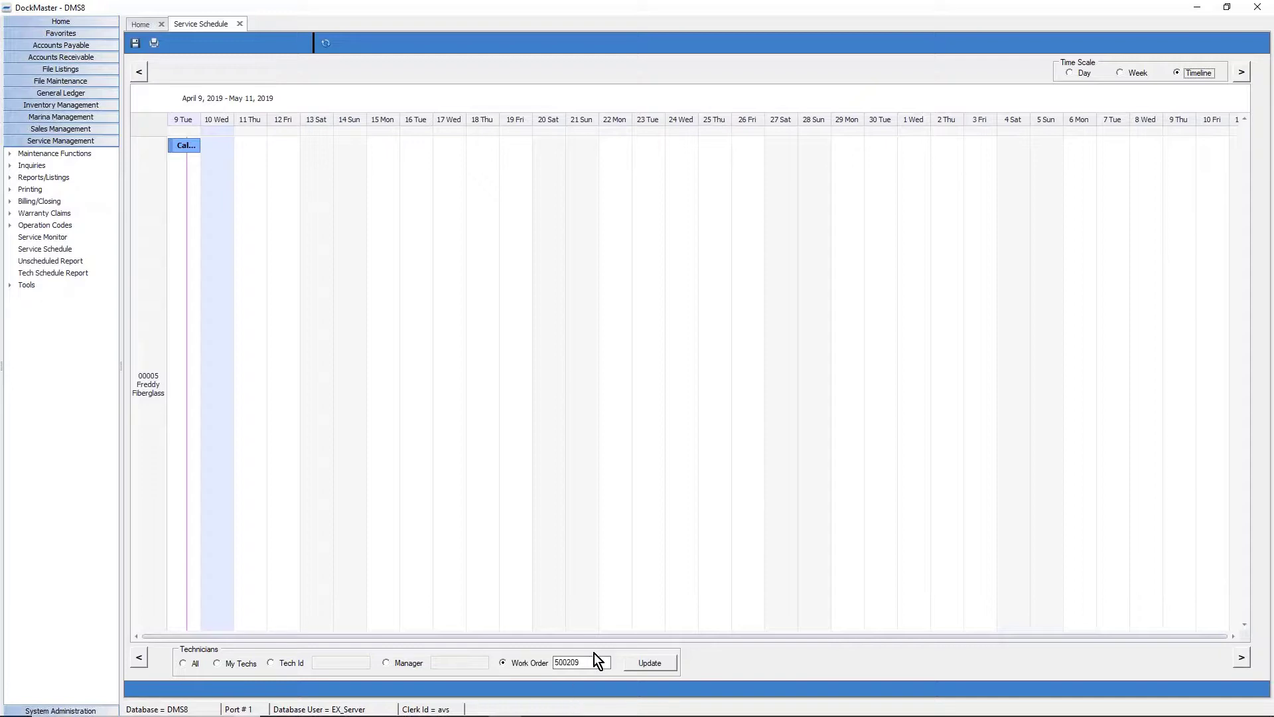
pyautogui.click(240, 663)
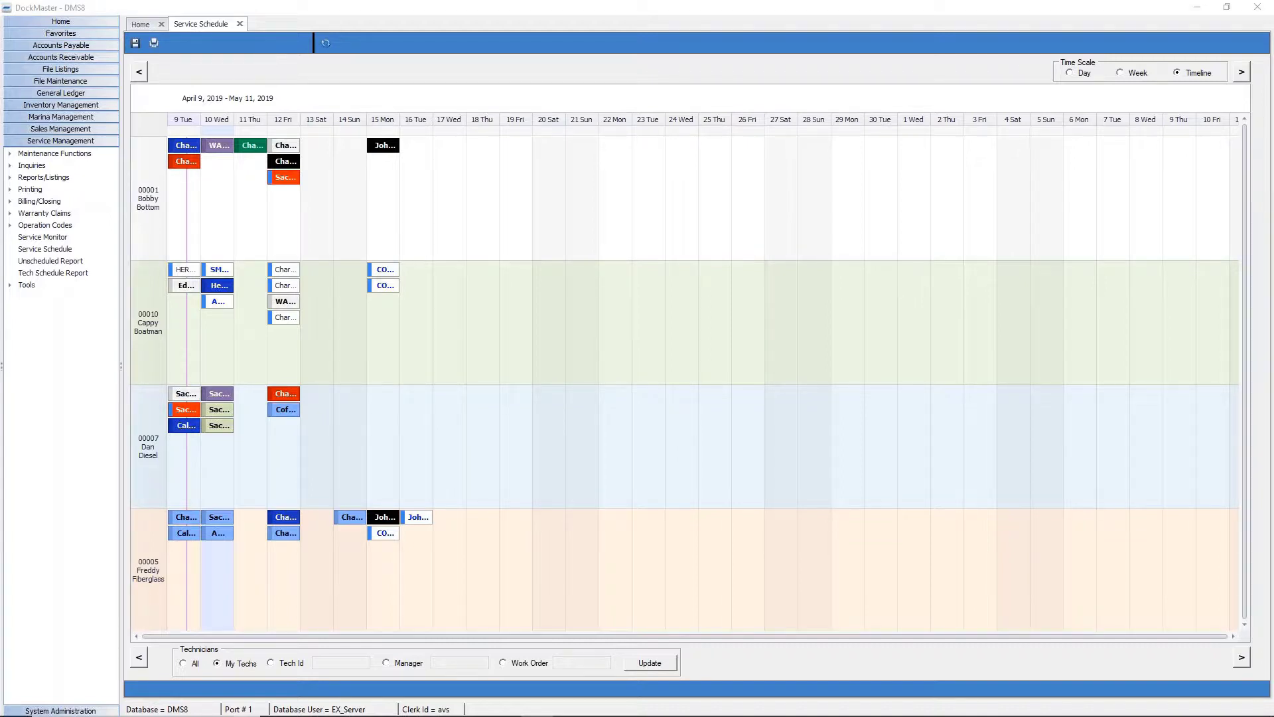
pyautogui.click(239, 24)
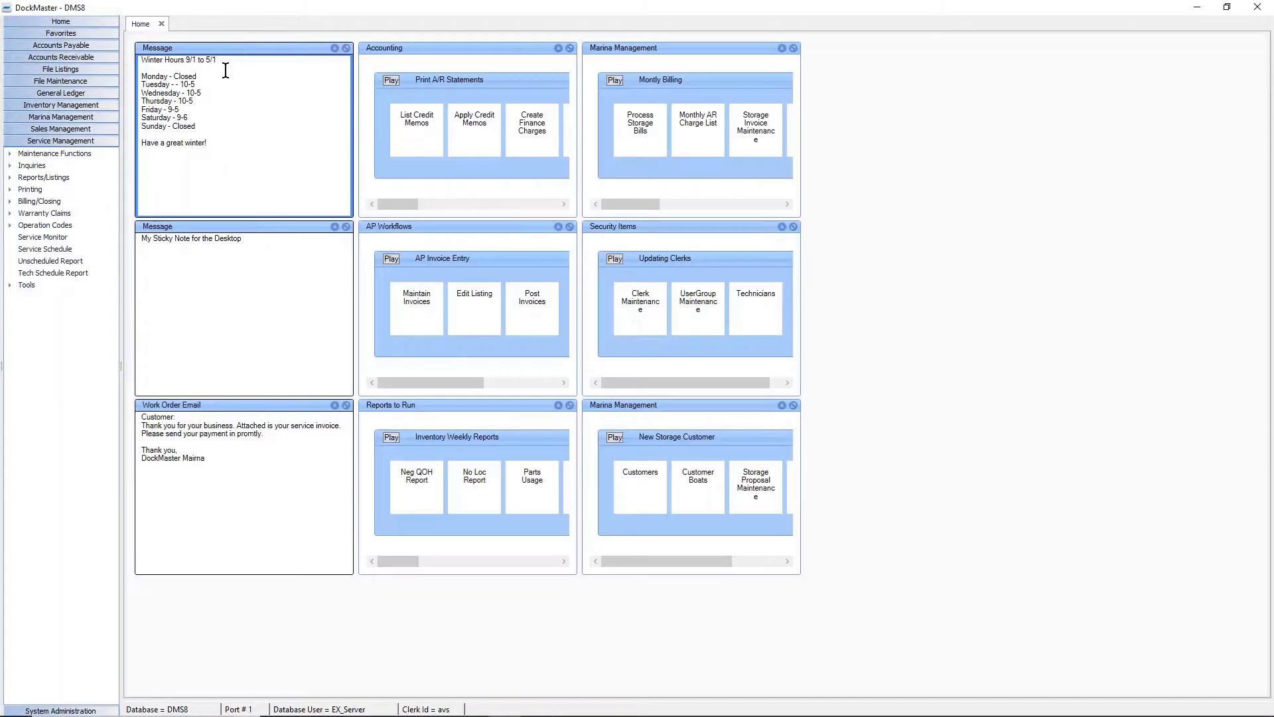
# Load work order 500560 from the open work orders list in Maintenance Functions.
pyautogui.click(71, 153)
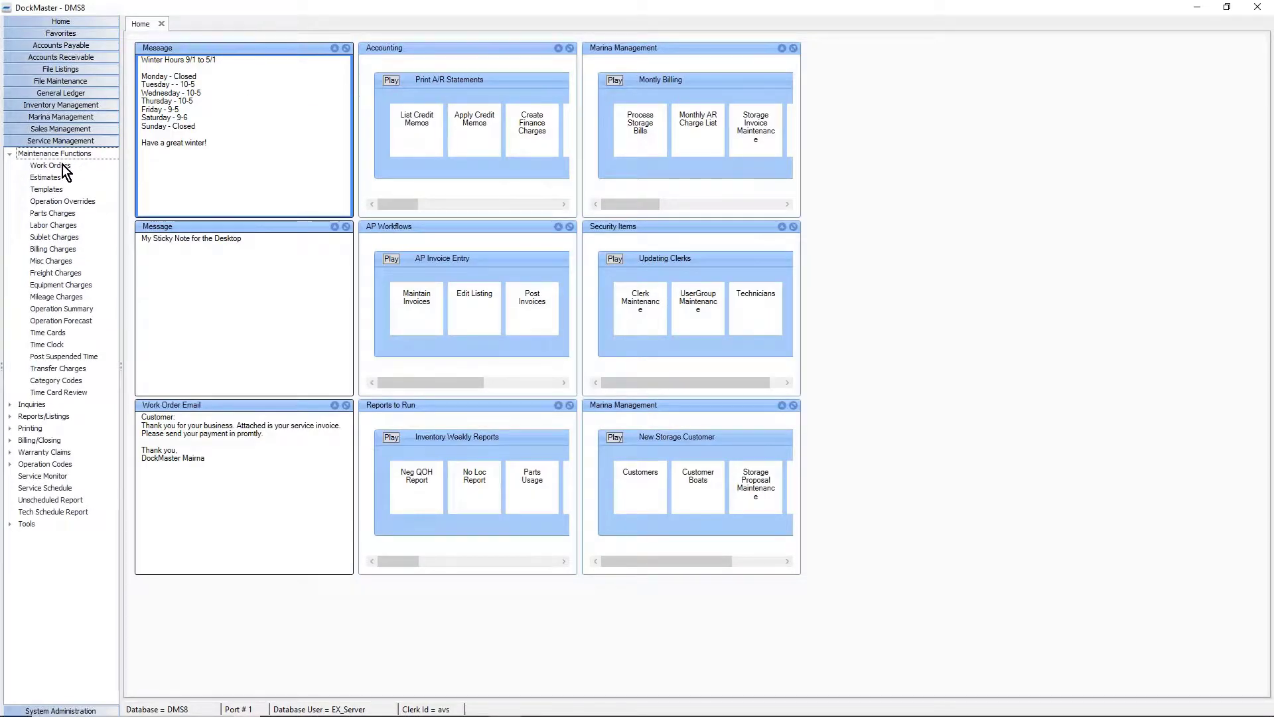
pyautogui.click(62, 165)
pyautogui.rightClick(228, 79)
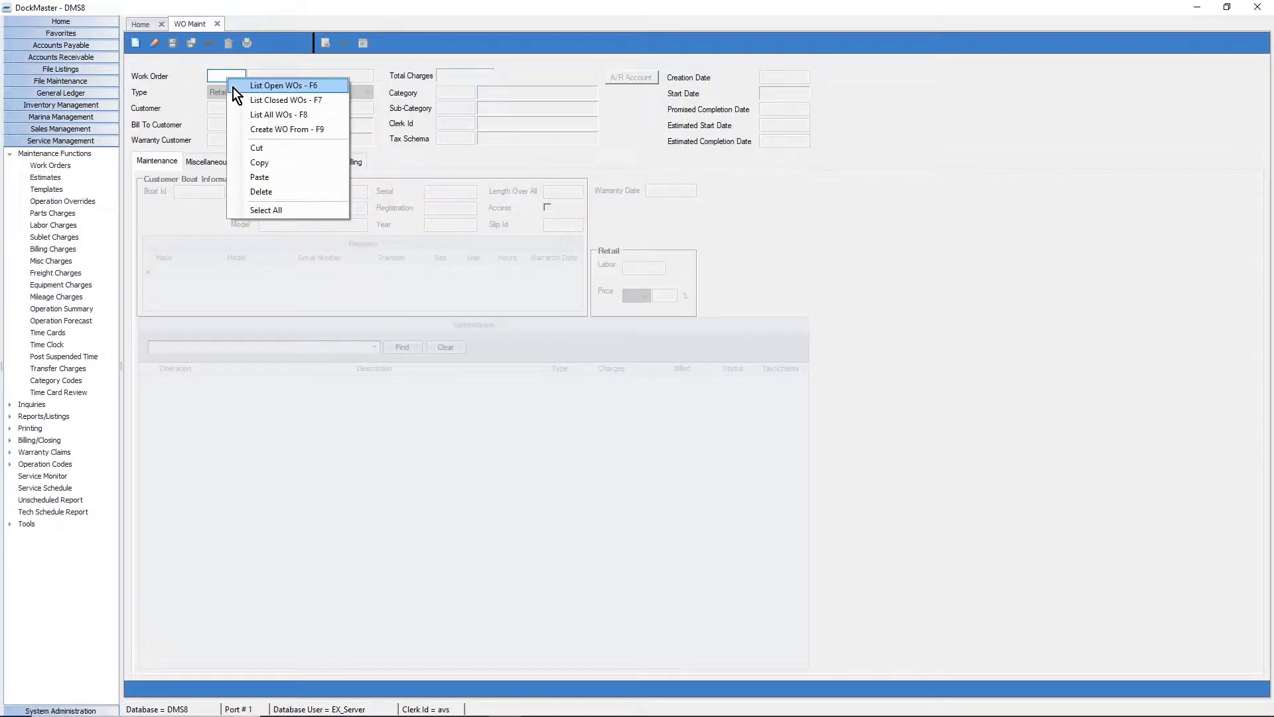
pyautogui.click(233, 88)
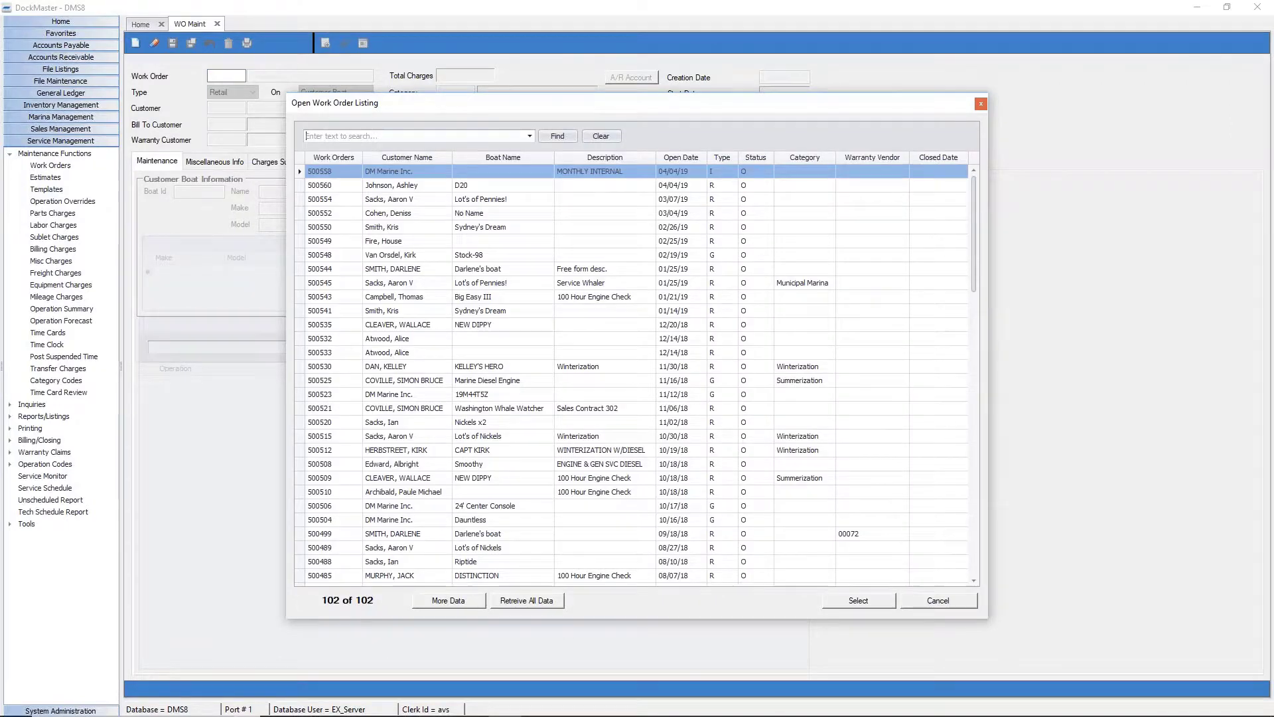
pyautogui.press('Escape')
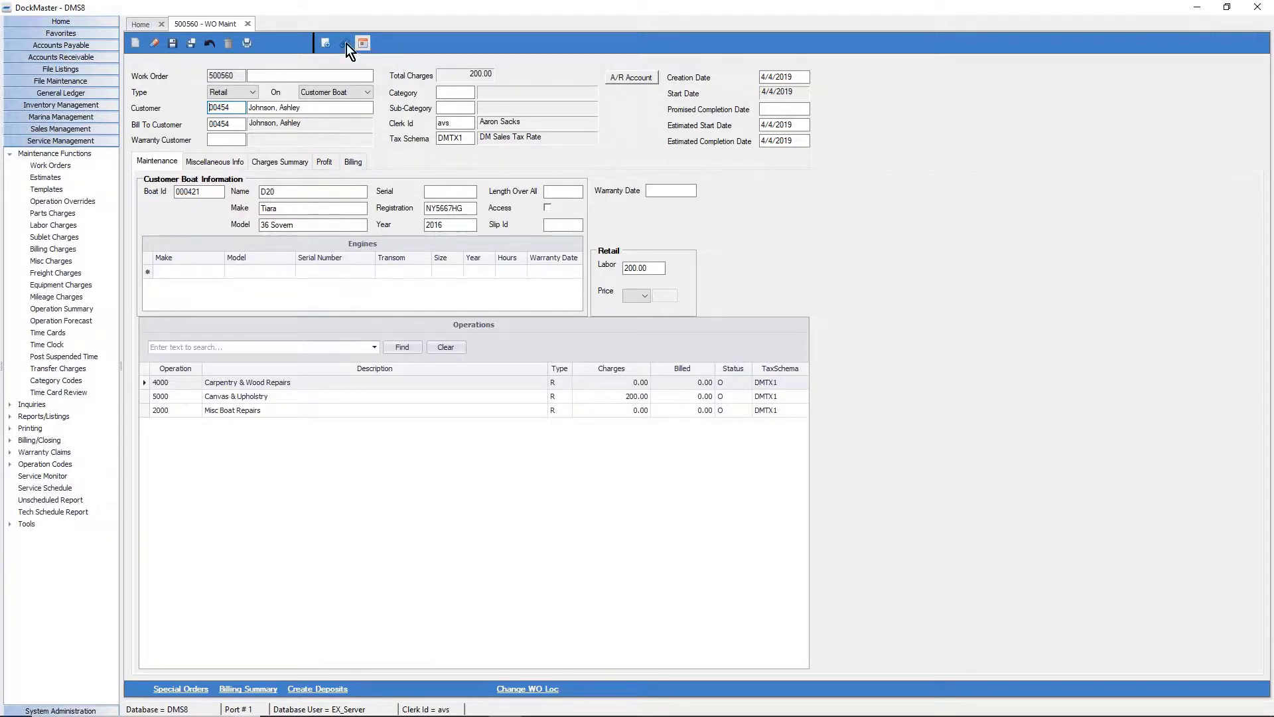
# Open operation 4000 for editing and launch its Service Schedule.
pyautogui.rightClick(345, 400)
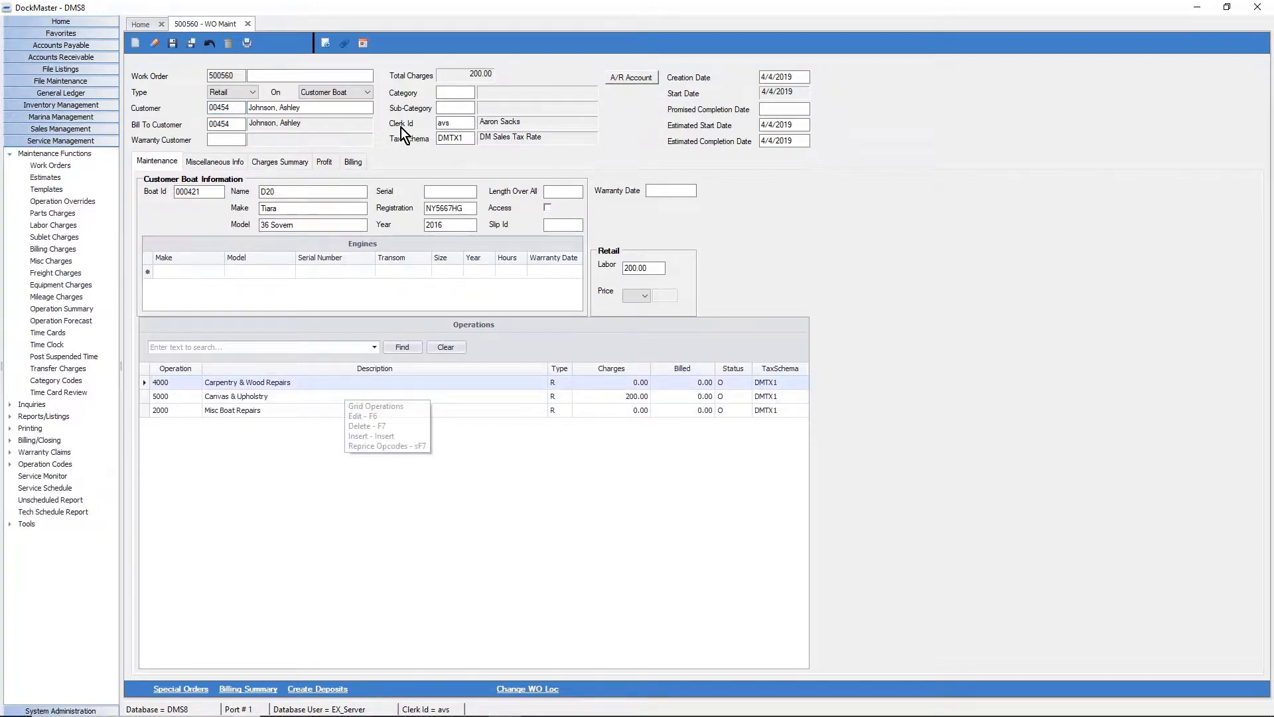
pyautogui.press('F6')
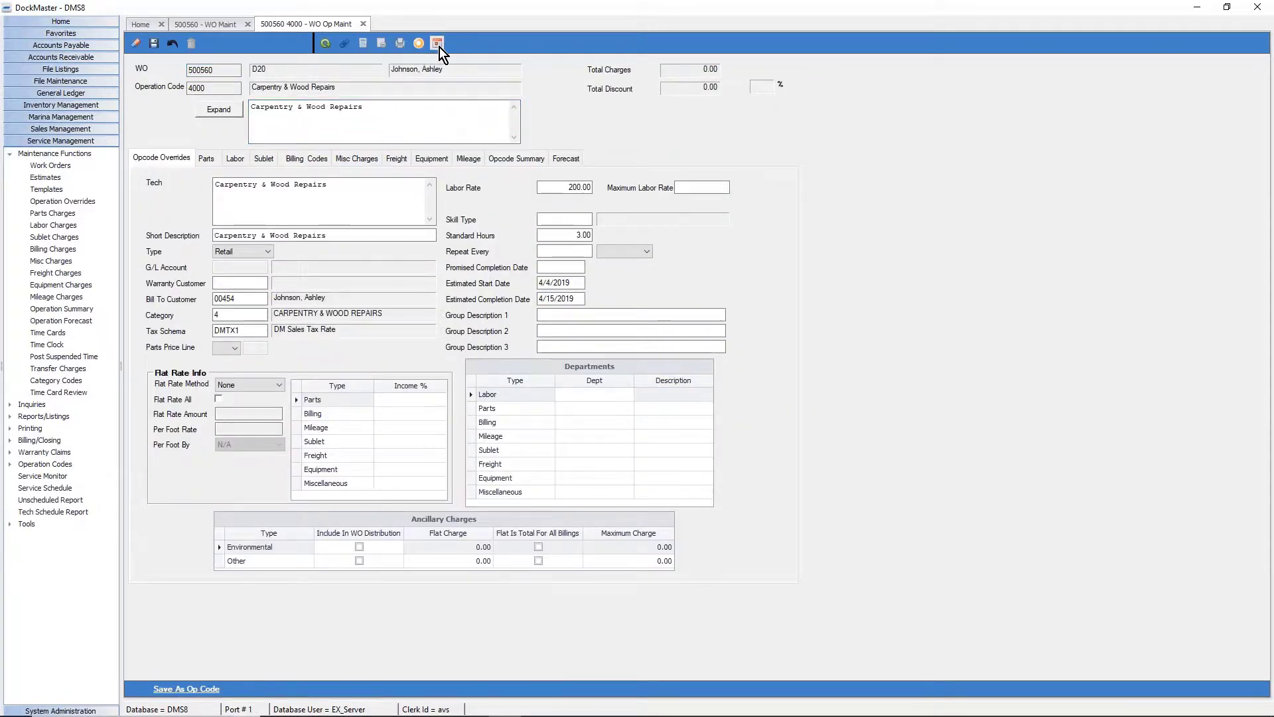
pyautogui.click(438, 44)
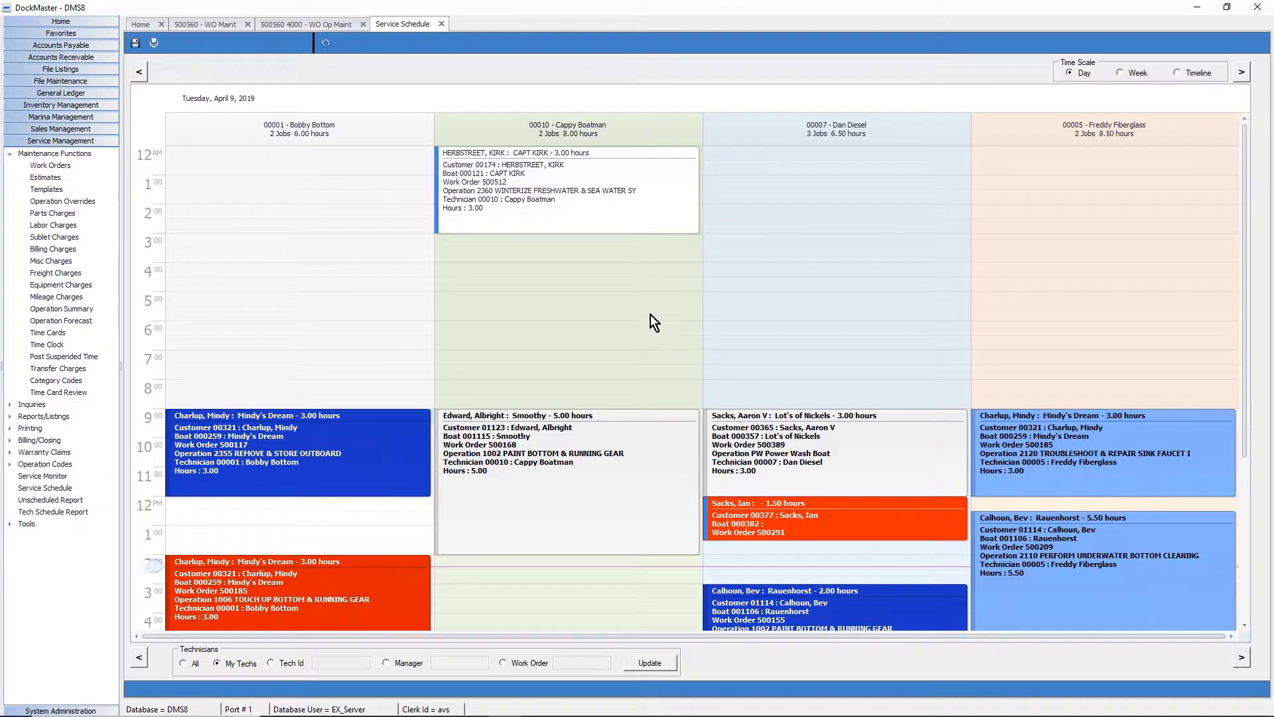
# Reschedule work order 500512's appointment to the afternoon, save, and start a 16 Tue appointment for technician 00010.
pyautogui.moveTo(586, 209); pyautogui.dragTo(562, 624)
pyautogui.click(131, 41)
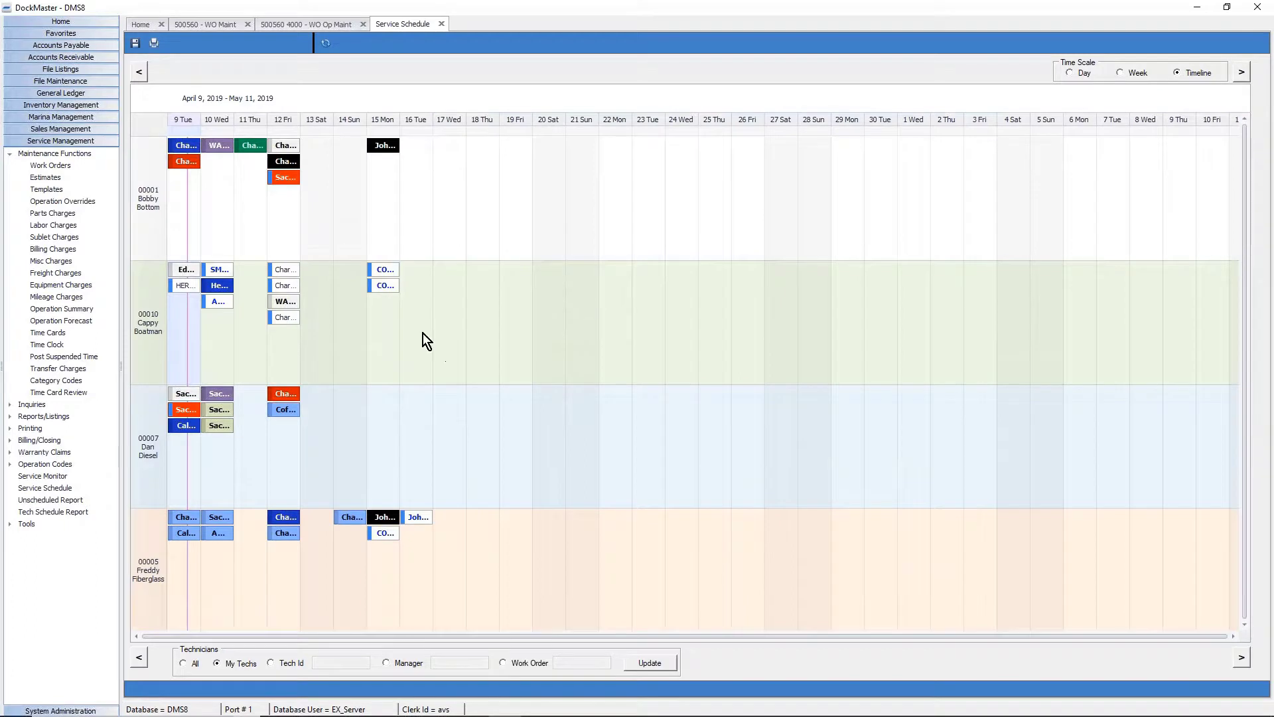
pyautogui.click(424, 333)
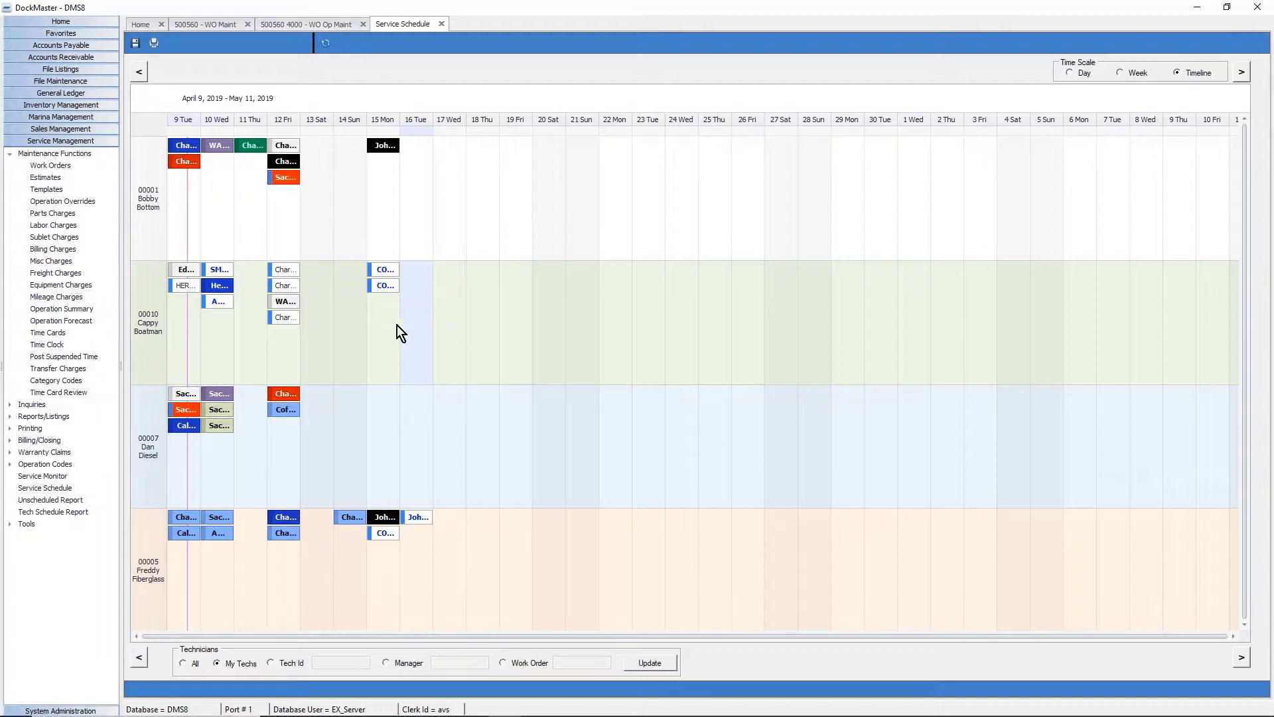
pyautogui.rightClick(412, 300)
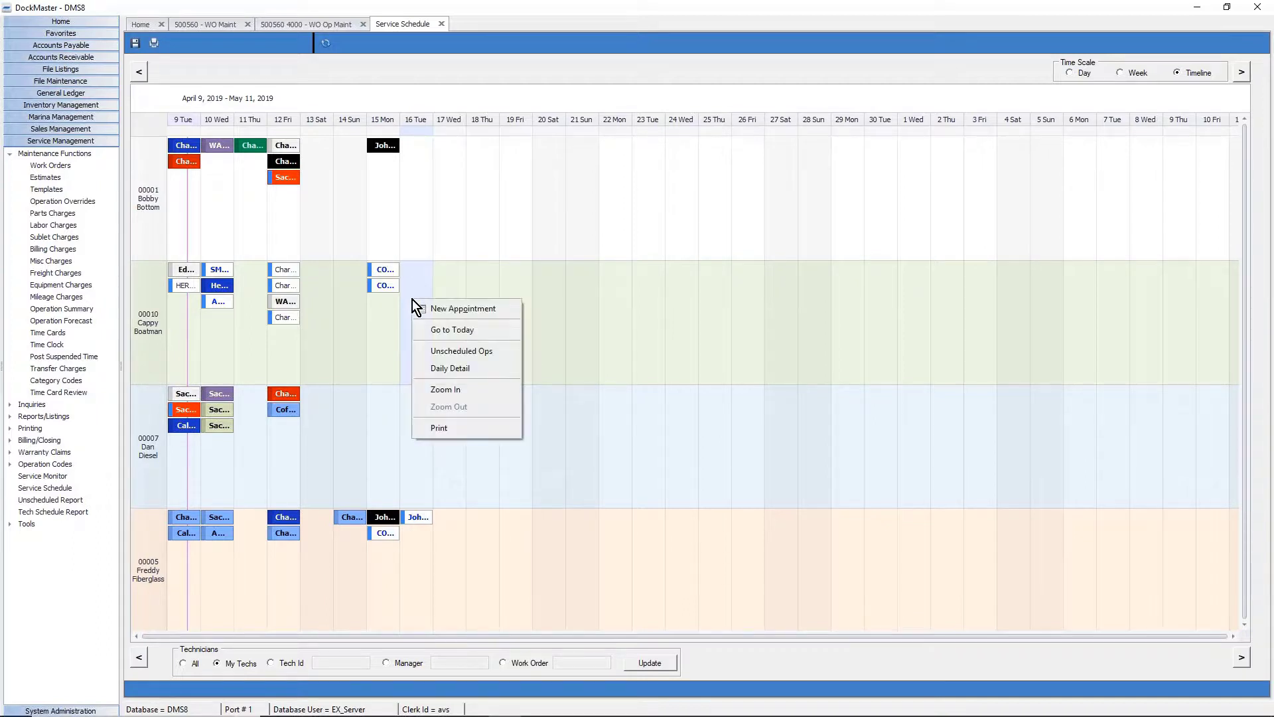
pyautogui.click(484, 304)
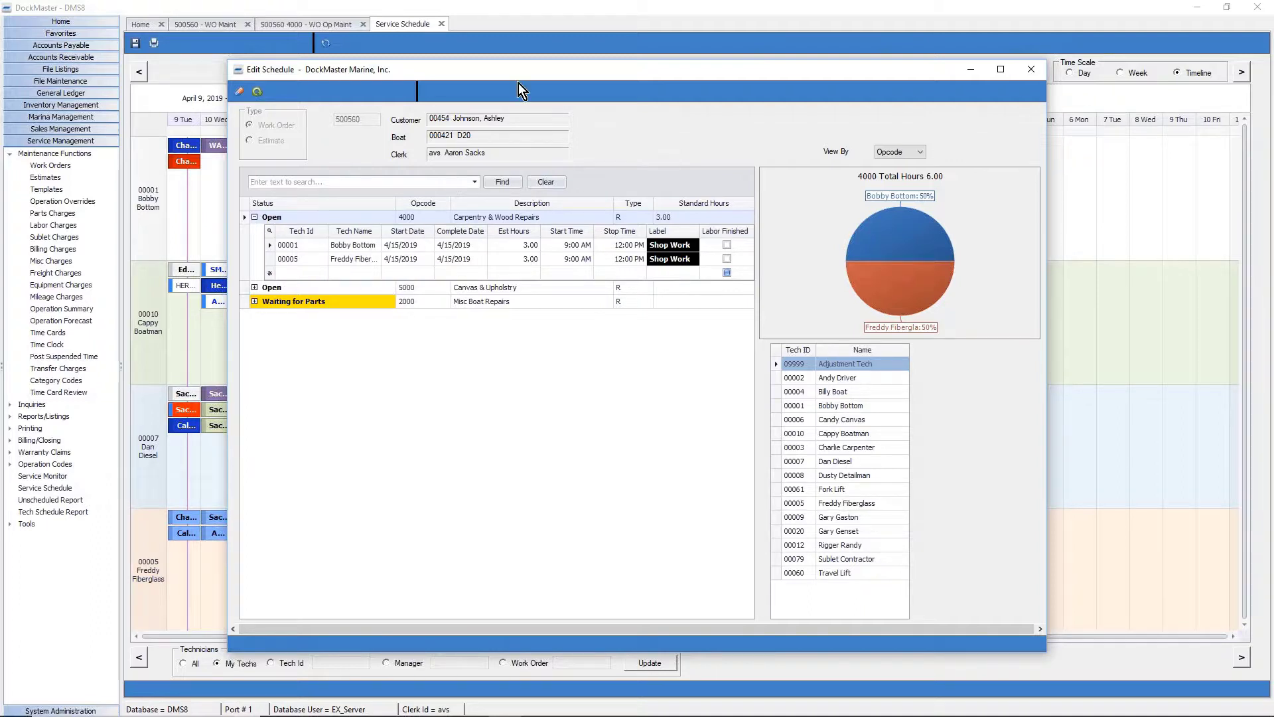
# Add technician 00010 under operation 4000 on 4/16/2019 with 2 estimated hours.
pyautogui.moveTo(519, 79); pyautogui.dragTo(532, 69)
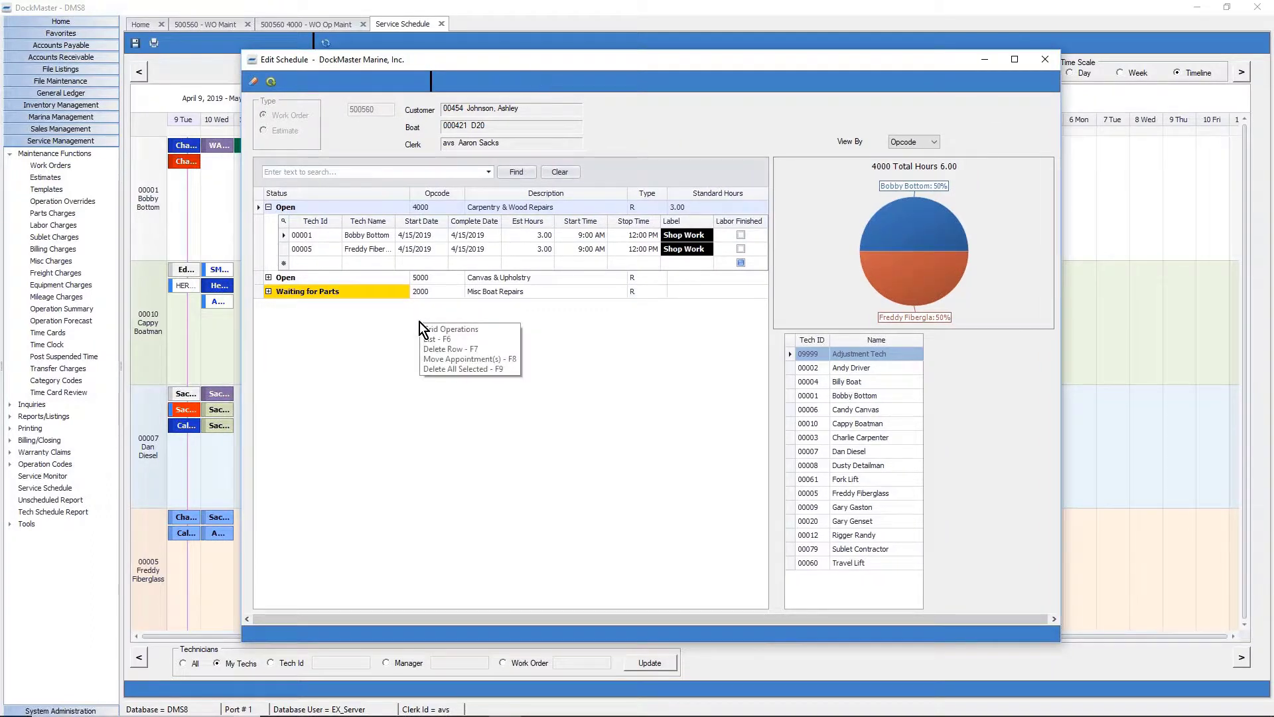
pyautogui.click(336, 265)
pyautogui.write('00010')
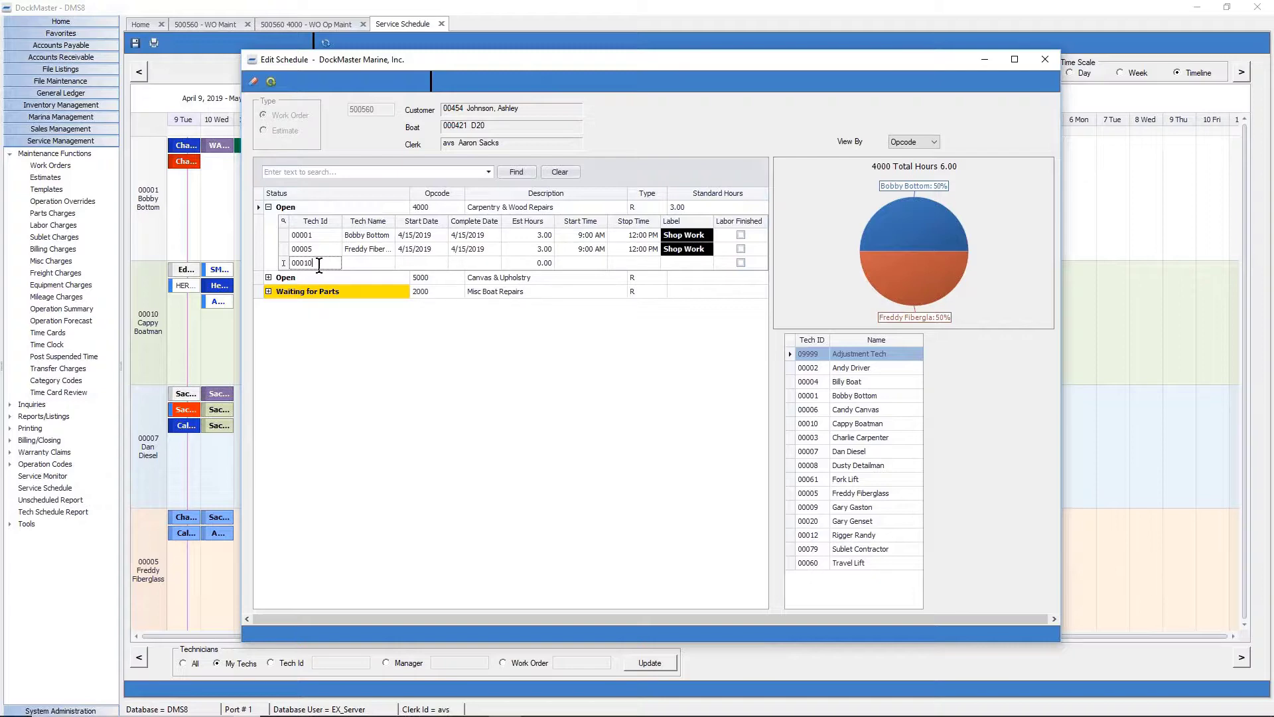
pyautogui.moveTo(499, 61); pyautogui.dragTo(533, 61)
pyautogui.rightClick(354, 295)
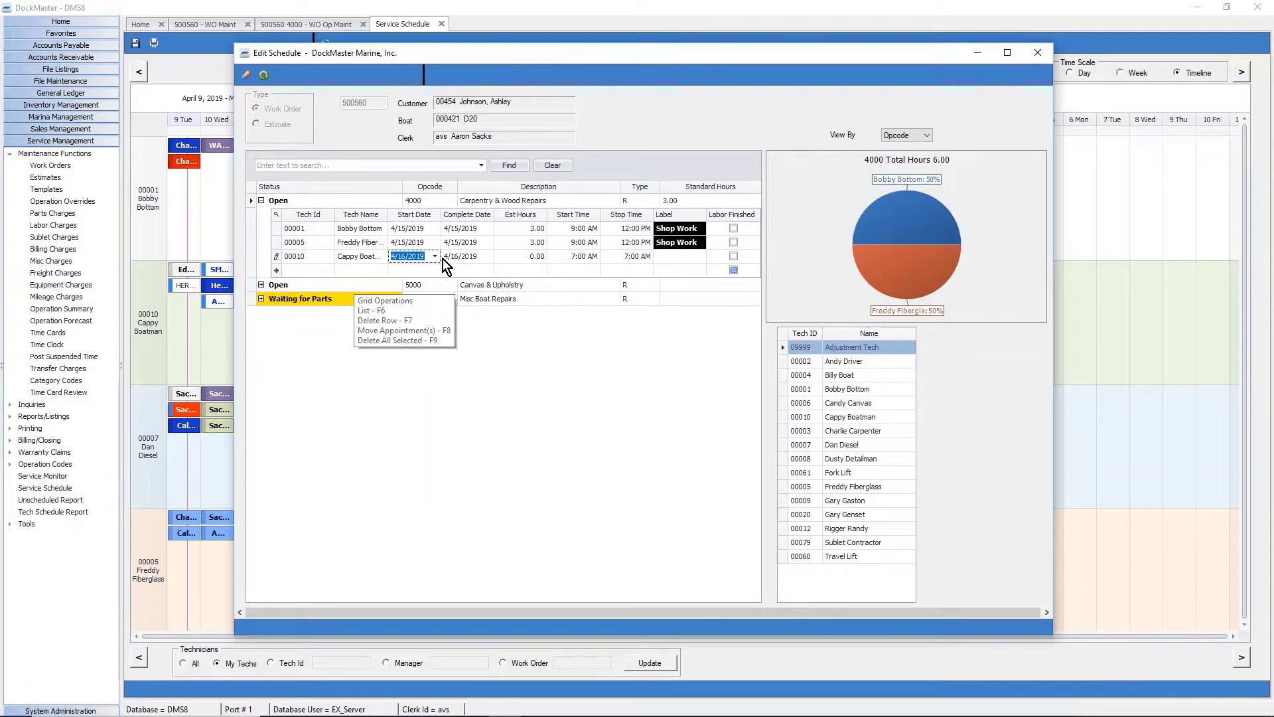
pyautogui.press('Escape')
pyautogui.press('Tab')
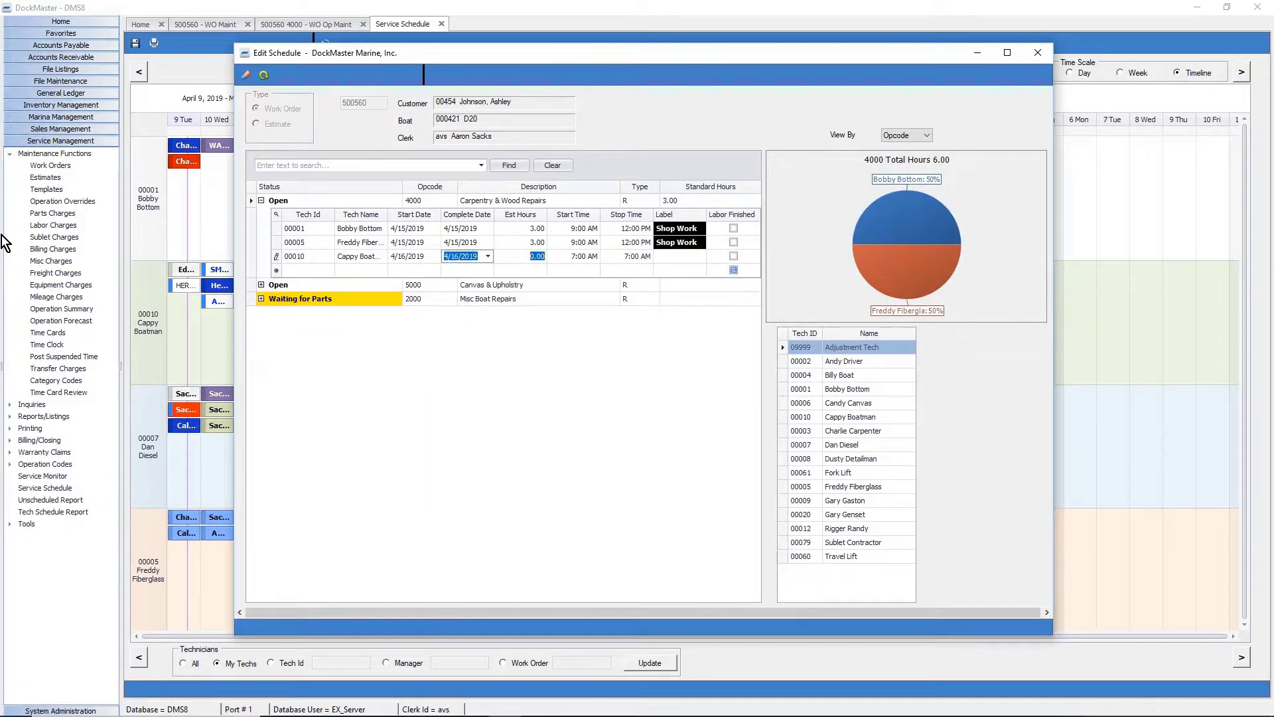
pyautogui.press('Tab')
pyautogui.write('2')
pyautogui.press('Tab')
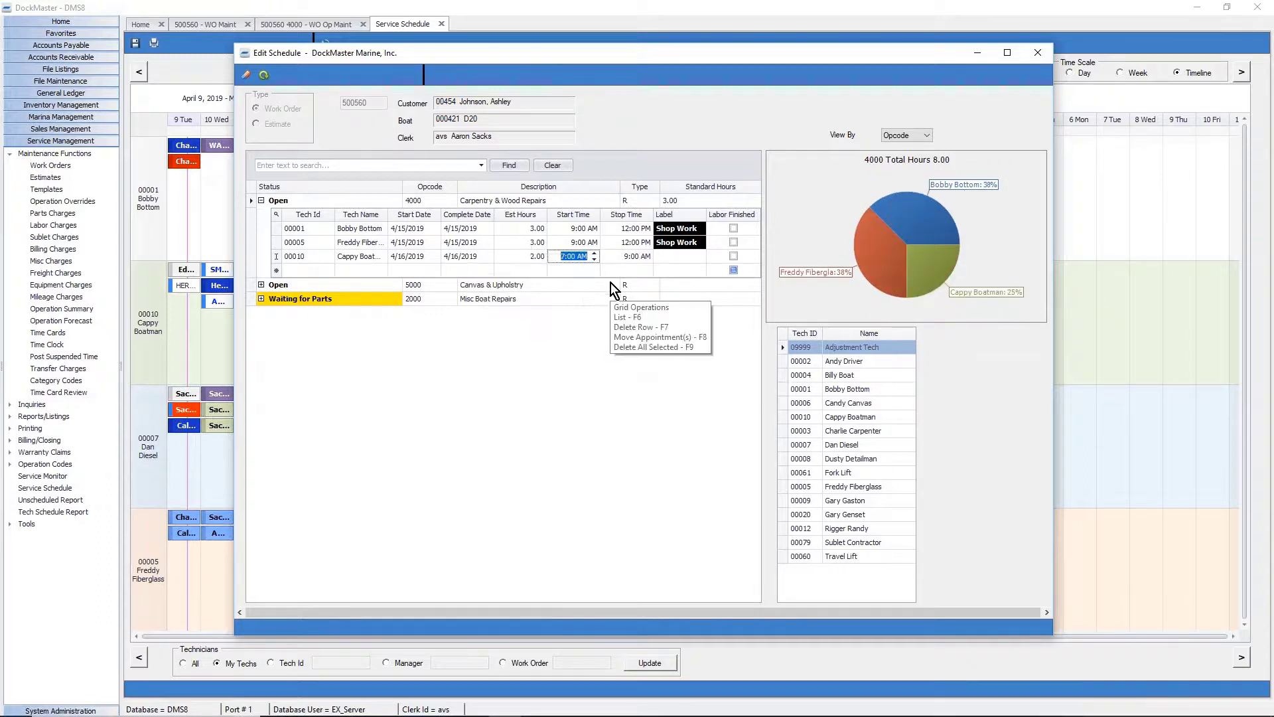
# Set the start time to 9:00 AM, apply the green must-complete label, and save.
pyautogui.click(593, 252)
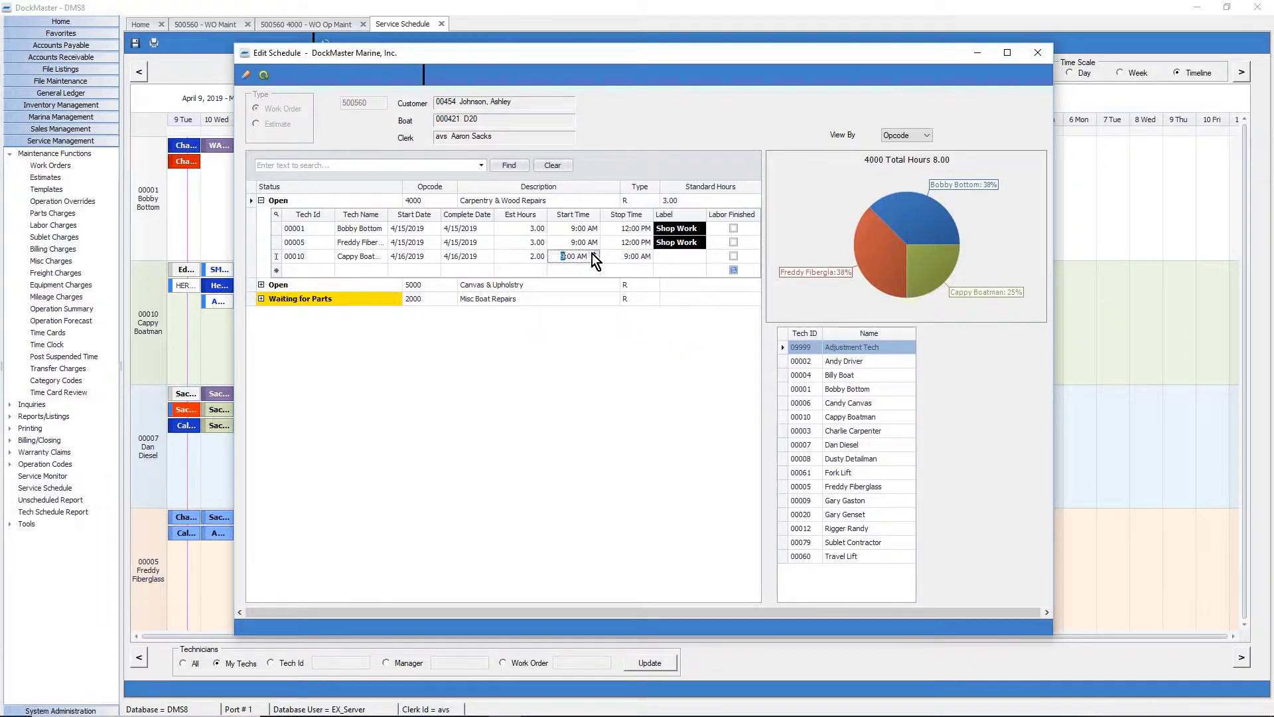
pyautogui.click(592, 254)
pyautogui.click(690, 258)
pyautogui.moveTo(738, 307); pyautogui.dragTo(739, 285)
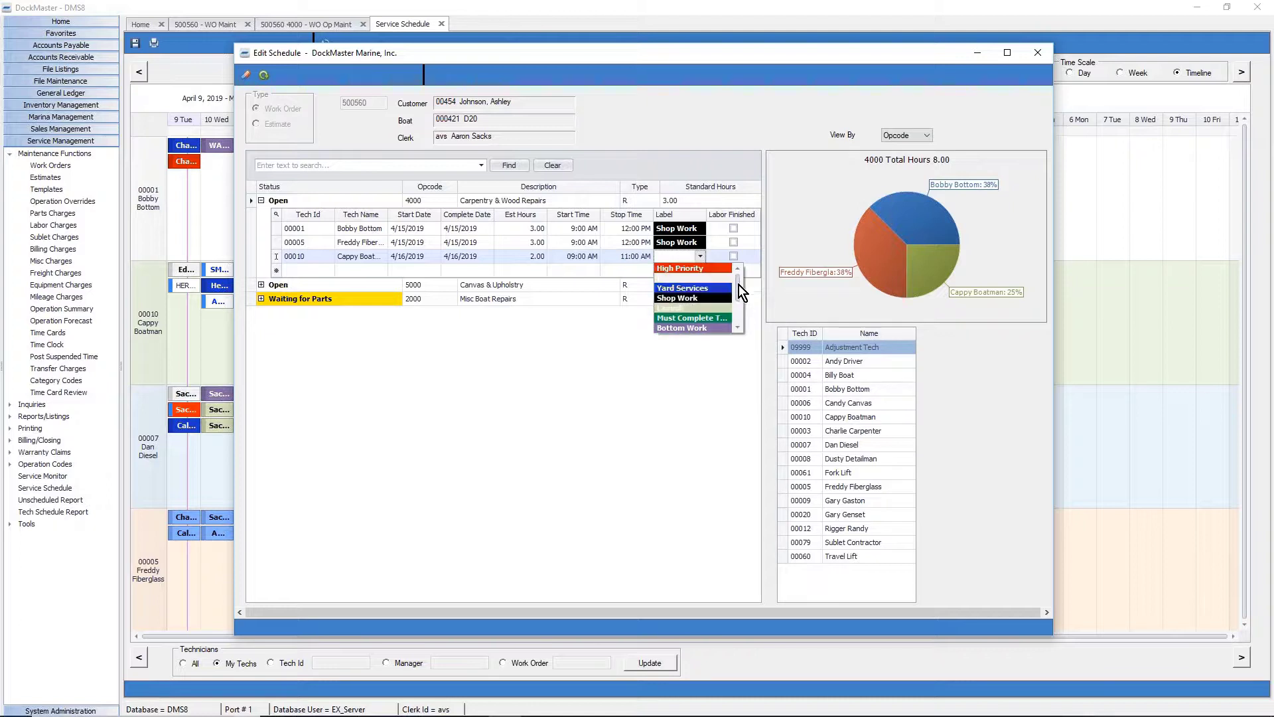
pyautogui.click(702, 317)
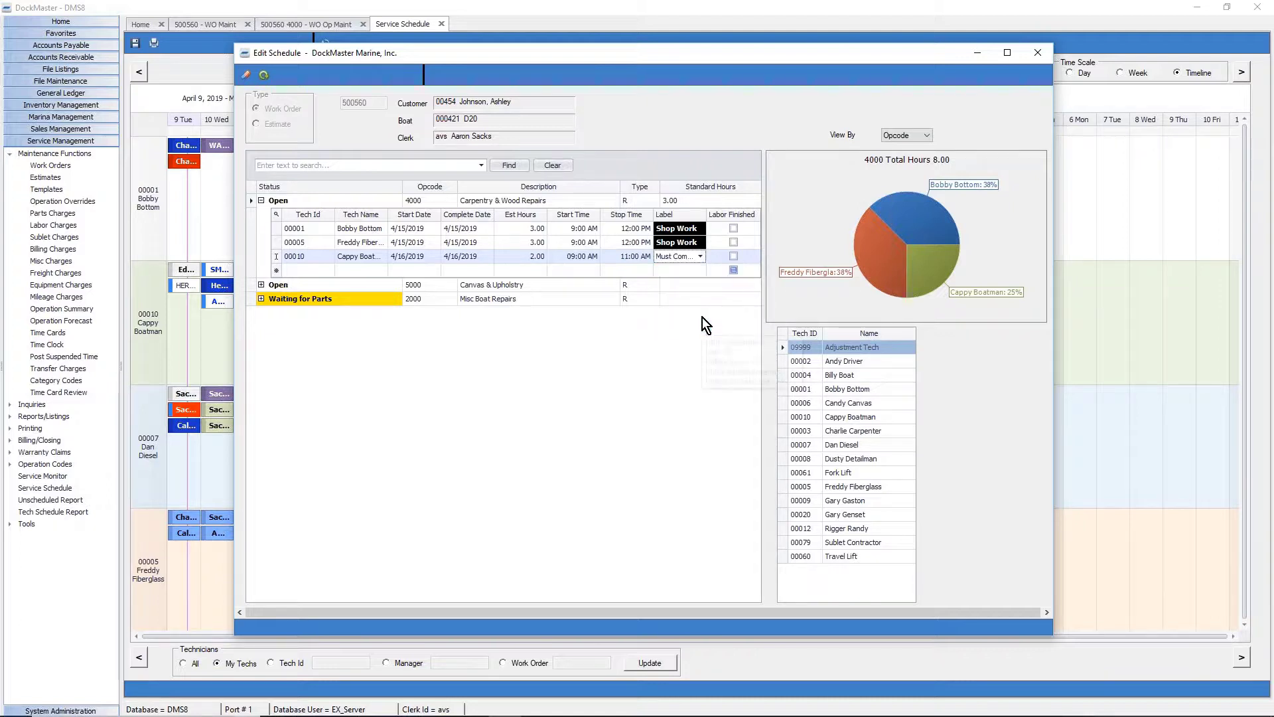
pyautogui.click(264, 76)
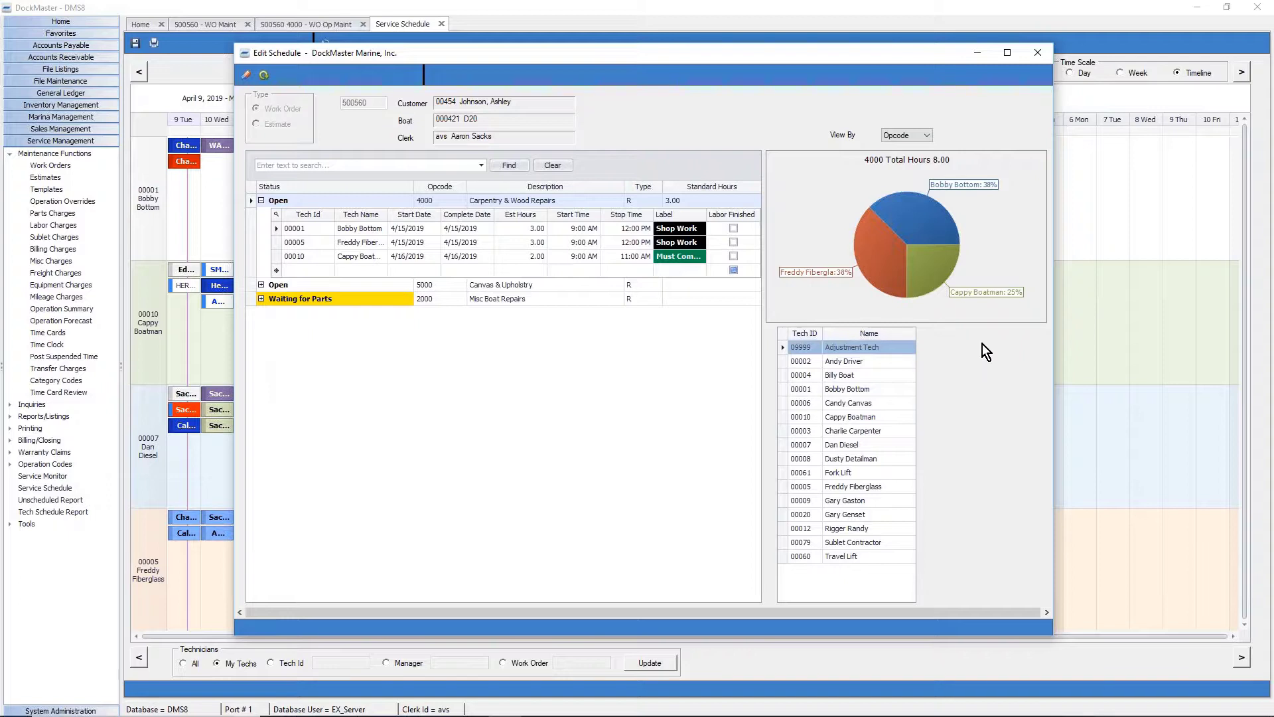
# Chart hours for the whole work order, then close the Edit Schedule window.
pyautogui.click(893, 137)
pyautogui.click(897, 153)
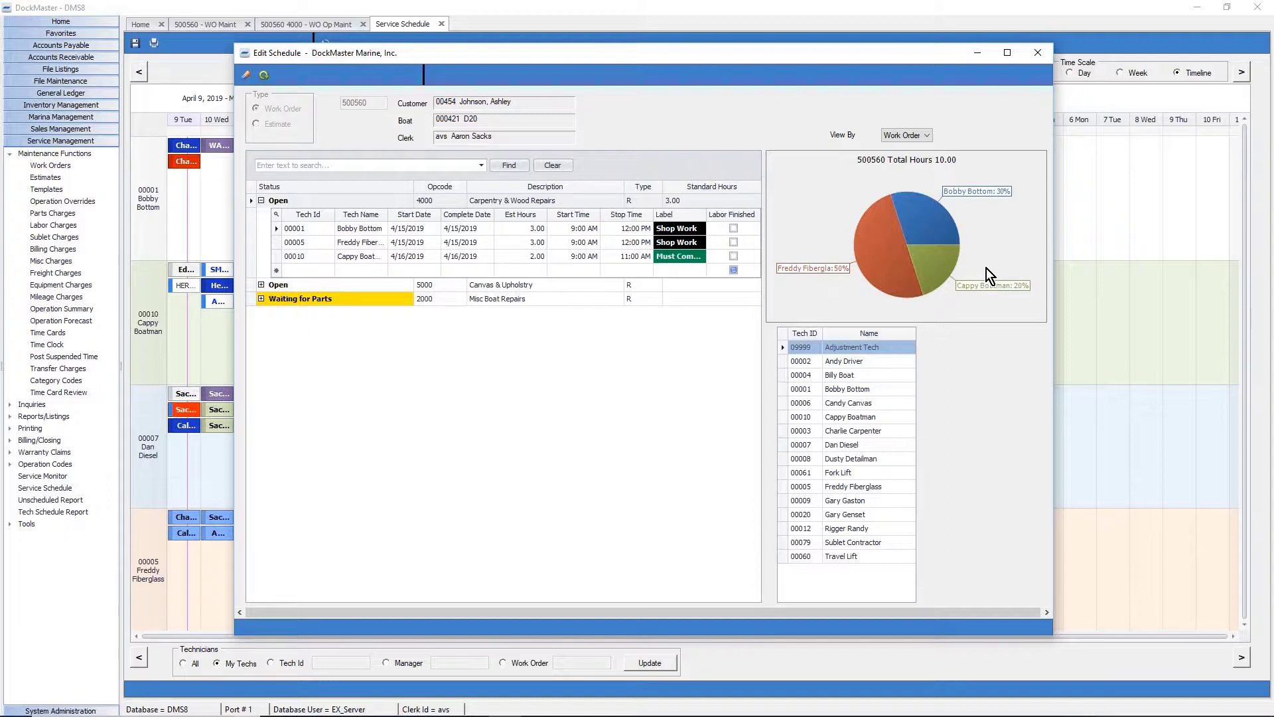
pyautogui.click(1038, 53)
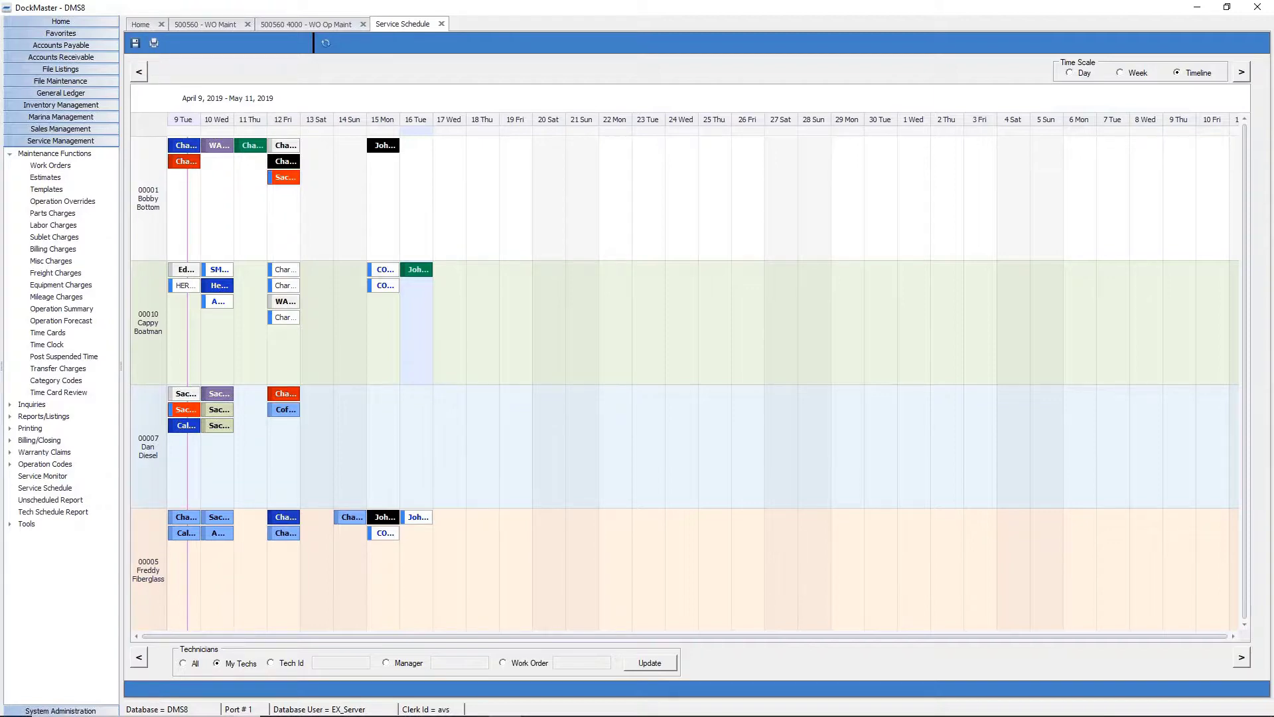
# Reopen the work order's service schedule and start a new appointment at the 1 PM slot.
pyautogui.click(442, 25)
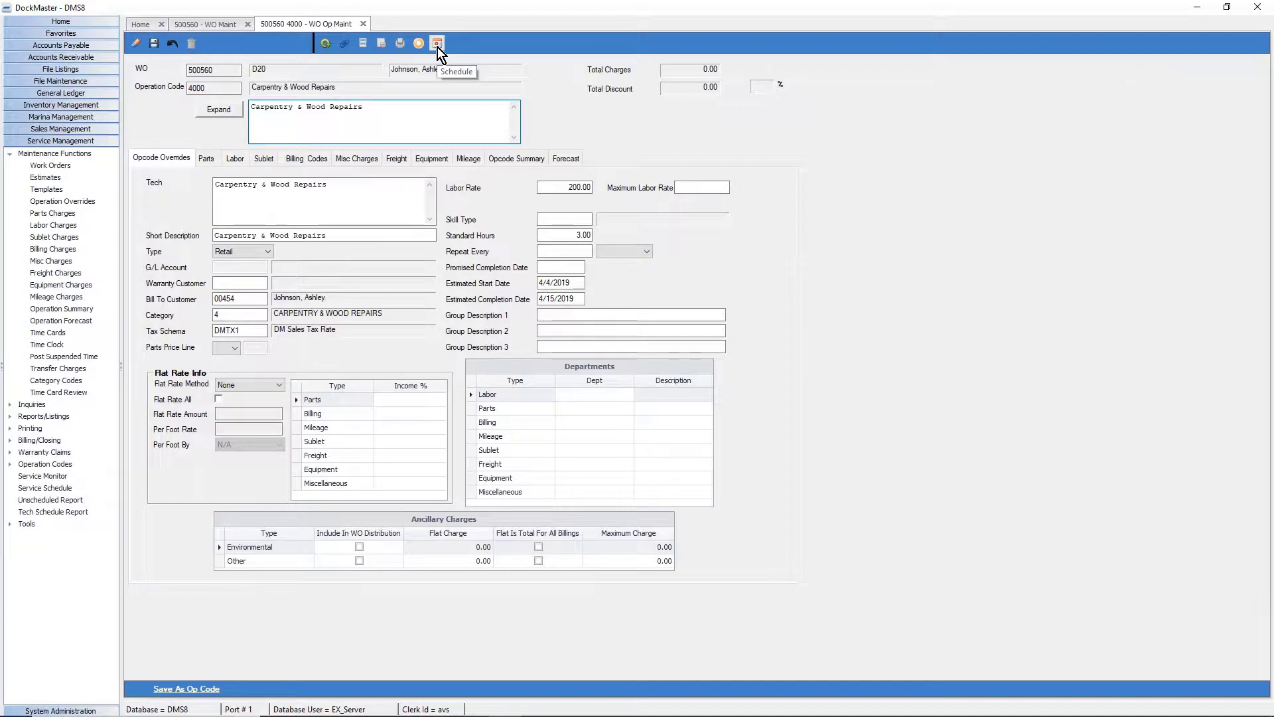
pyautogui.click(363, 24)
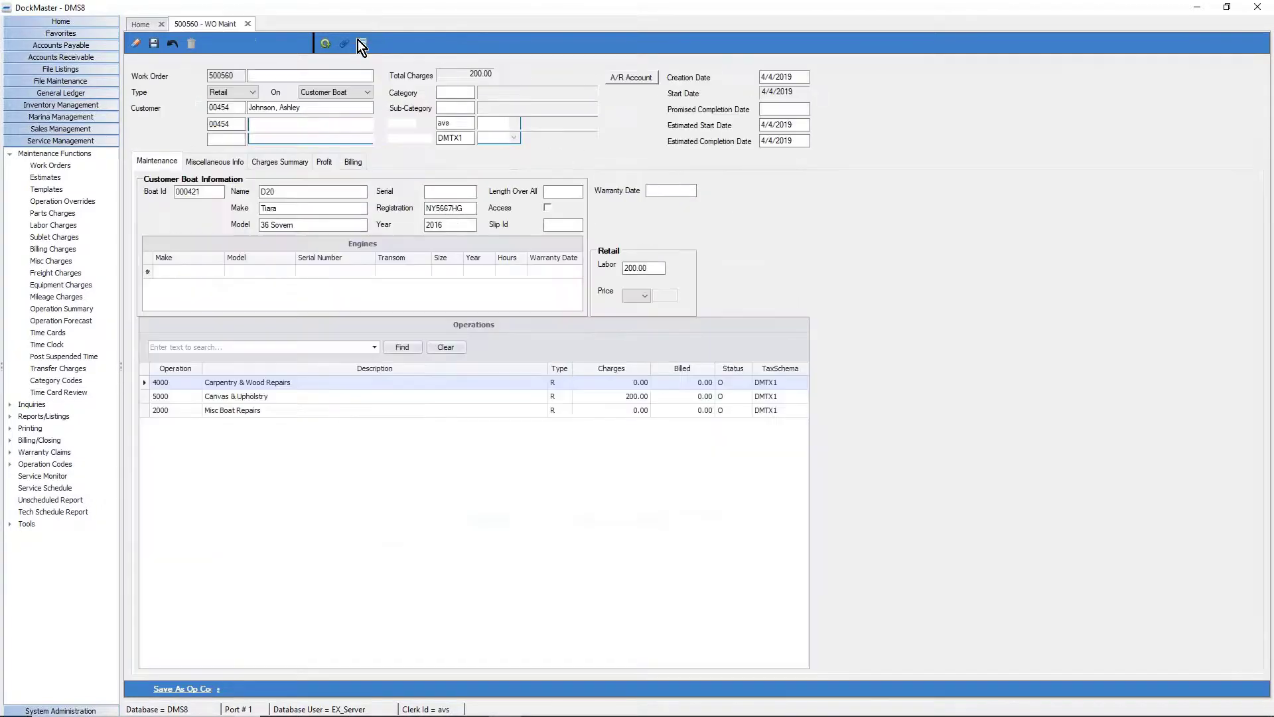
pyautogui.click(363, 45)
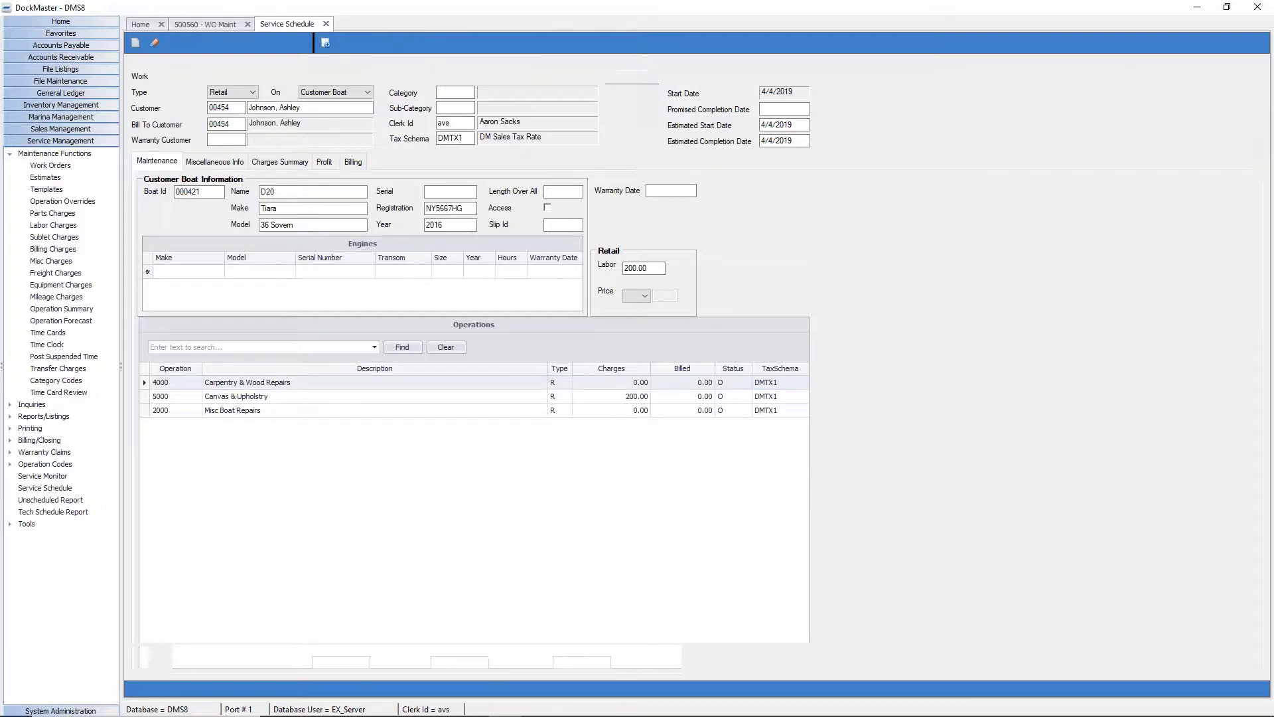
pyautogui.rightClick(353, 531)
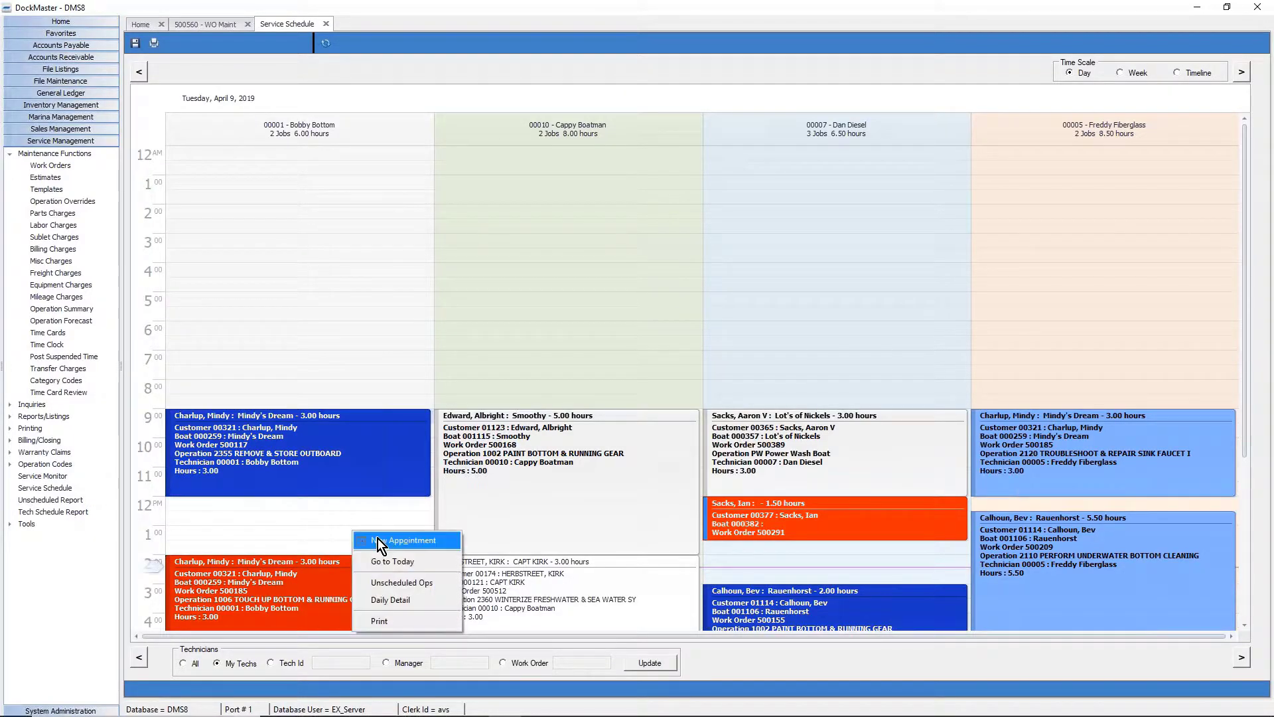
pyautogui.click(400, 541)
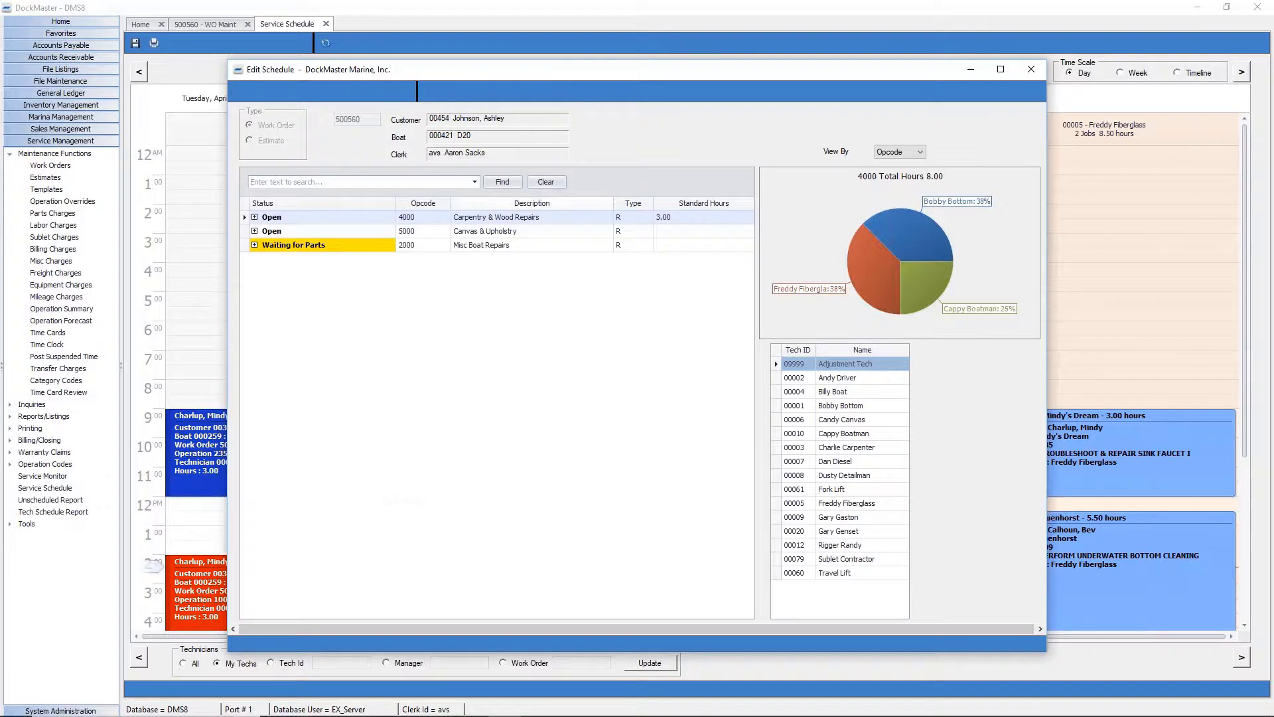
# Expand all operations to show technician rows and review the Grid Operations menu.
pyautogui.rightClick(484, 202)
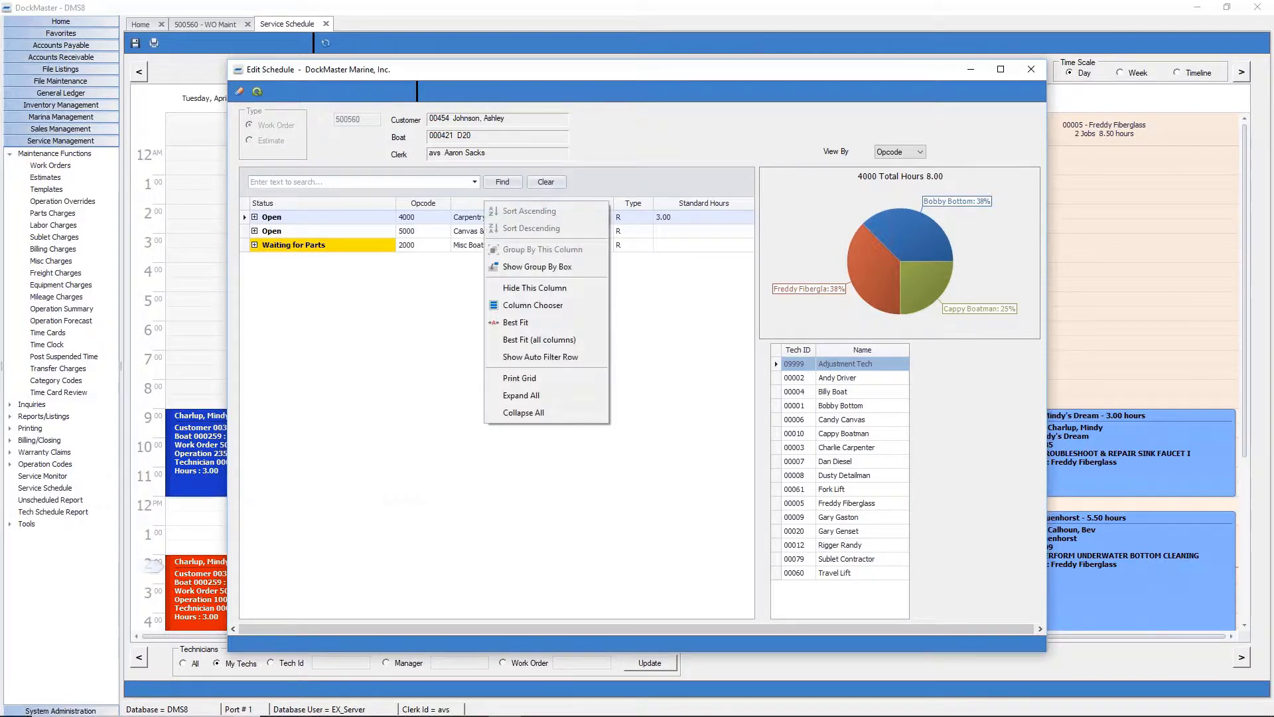
pyautogui.click(588, 401)
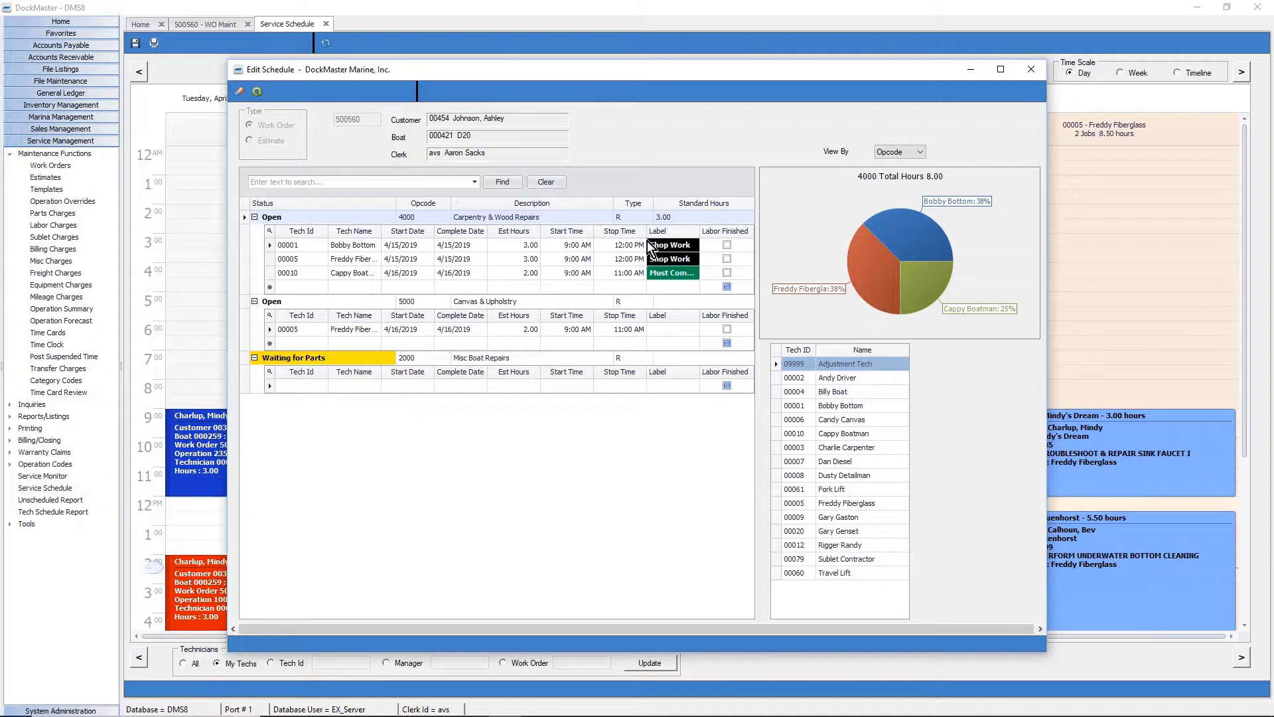
pyautogui.rightClick(663, 227)
pyautogui.rightClick(662, 304)
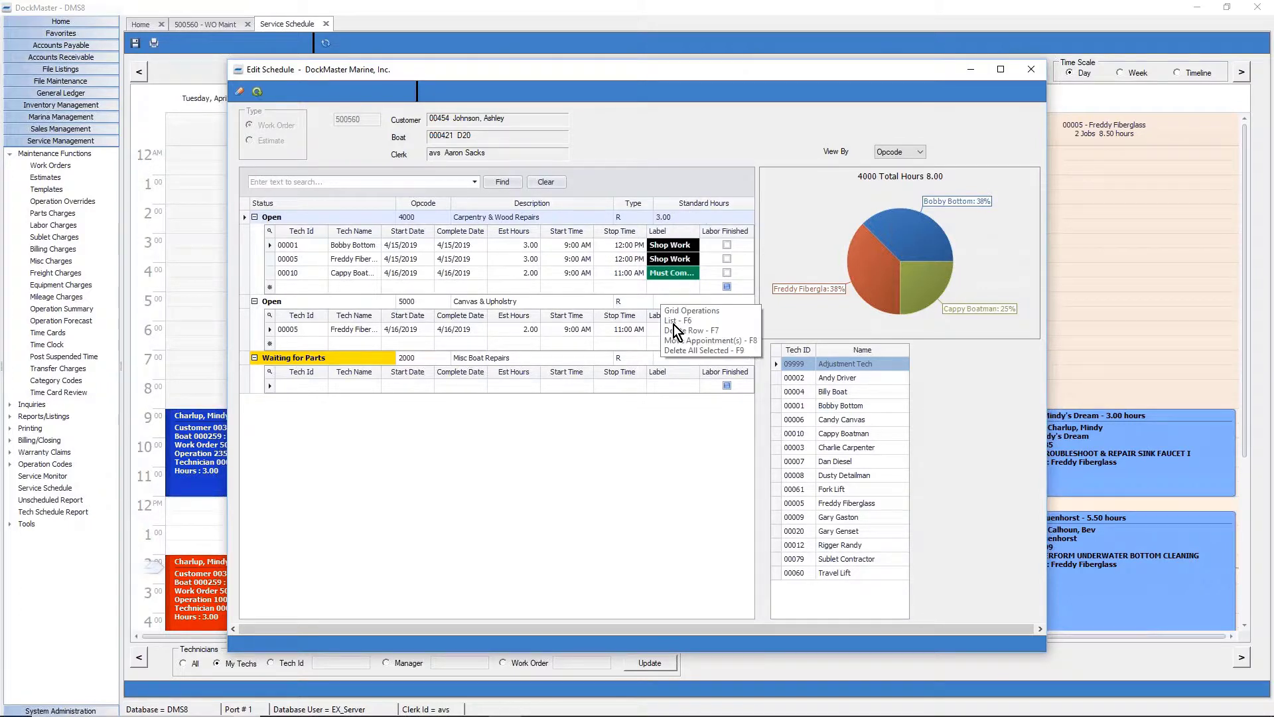
pyautogui.press('Escape')
pyautogui.rightClick(591, 235)
pyautogui.press('Escape')
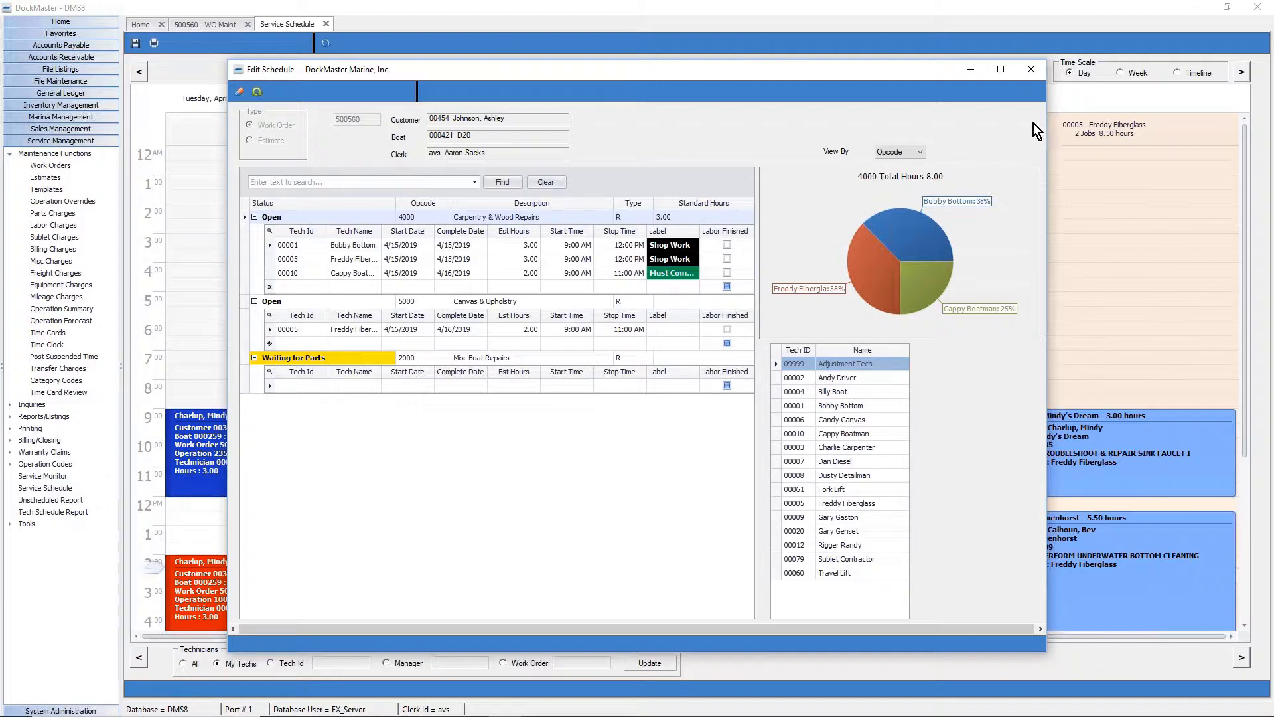
# Close work order 500560 without saving and show the schedule as a multi-week timeline.
pyautogui.click(1030, 70)
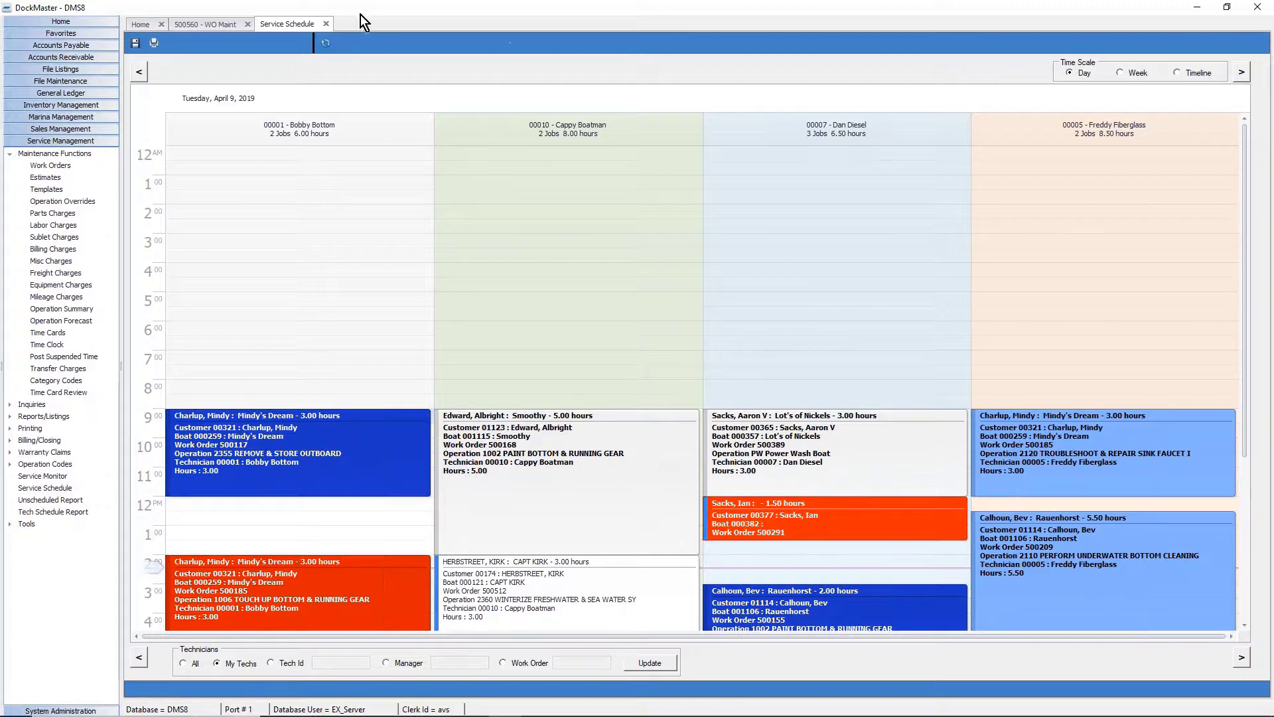
pyautogui.click(248, 25)
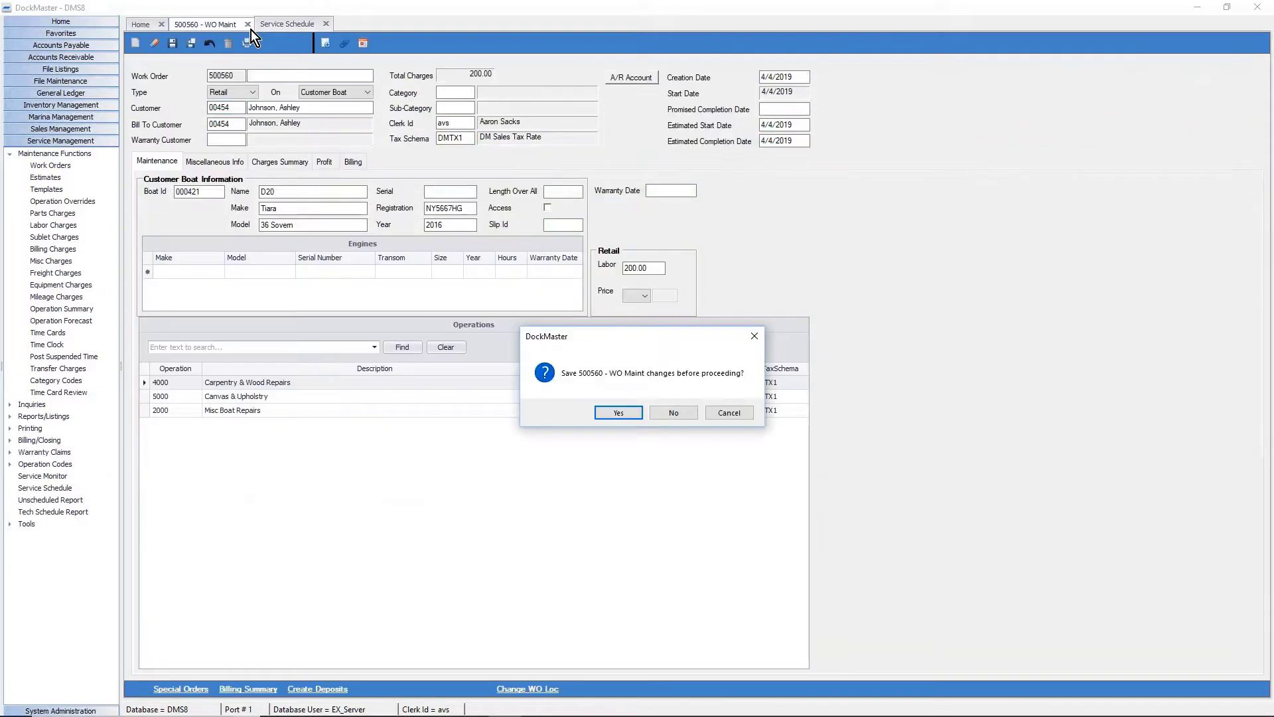
pyautogui.click(677, 414)
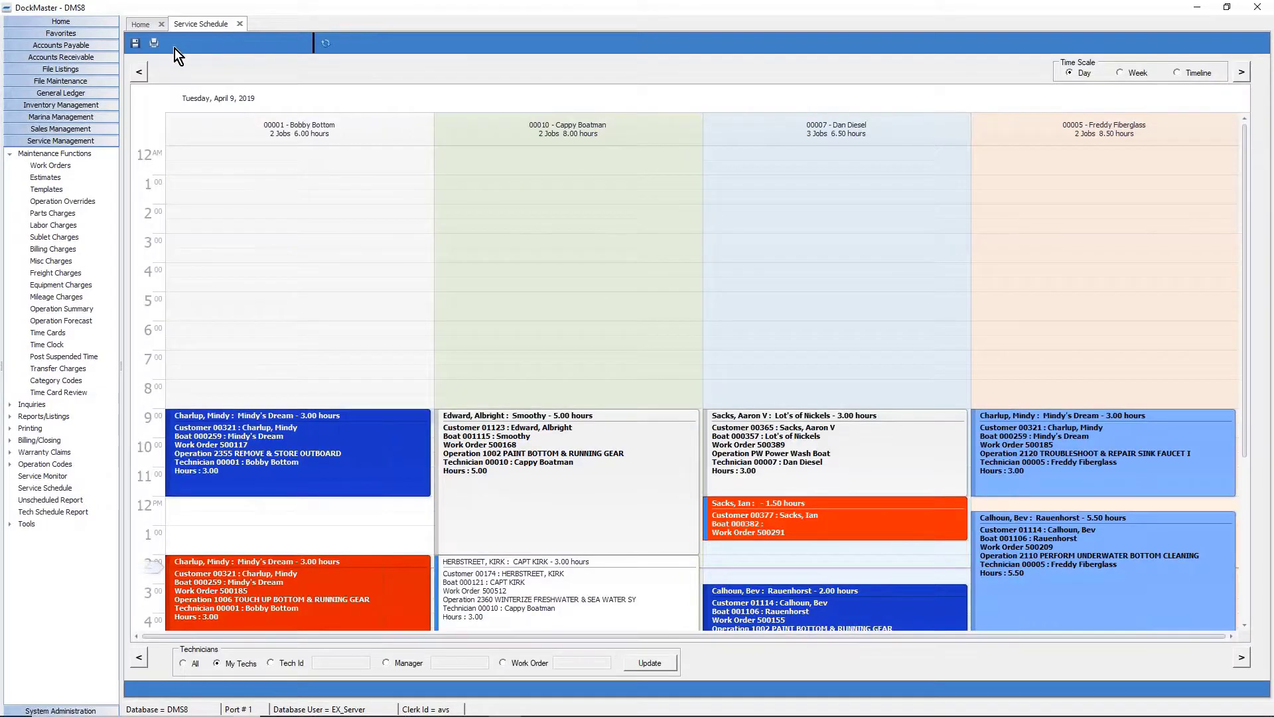
pyautogui.click(1183, 74)
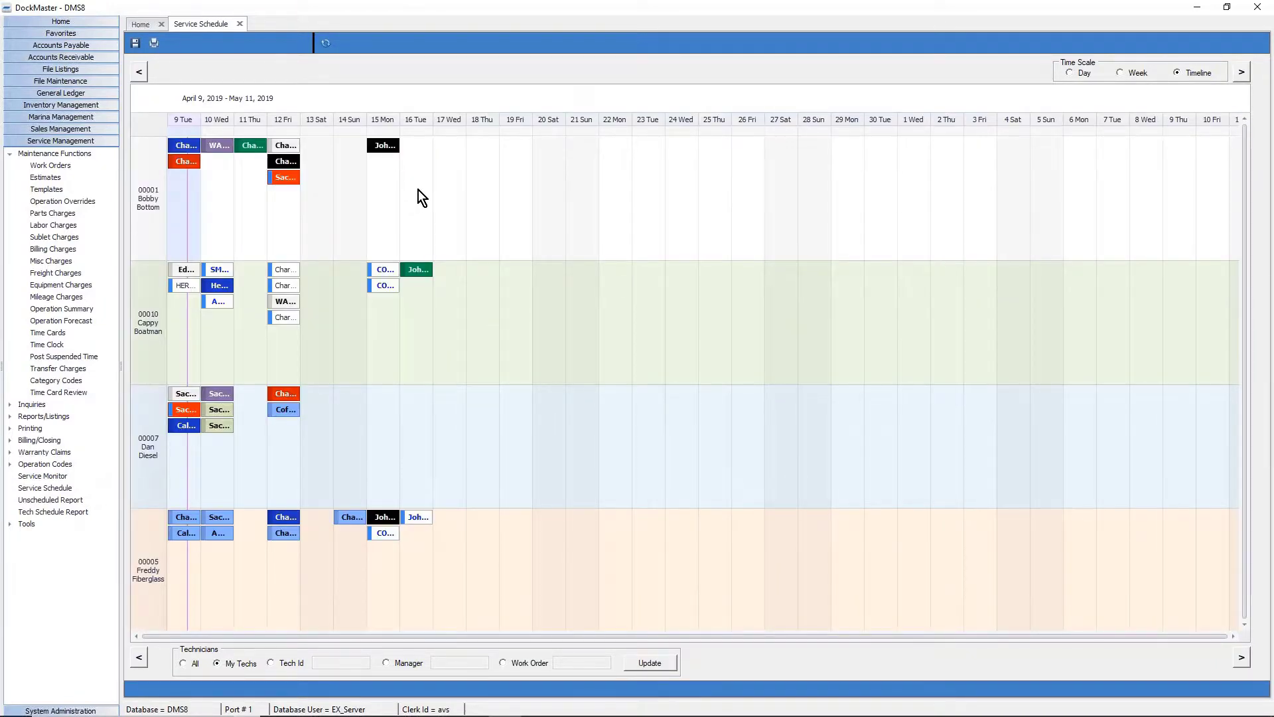
# Start a new appointment on Tuesday the 16th for open work order 500525.
pyautogui.click(420, 158)
pyautogui.rightClick(421, 170)
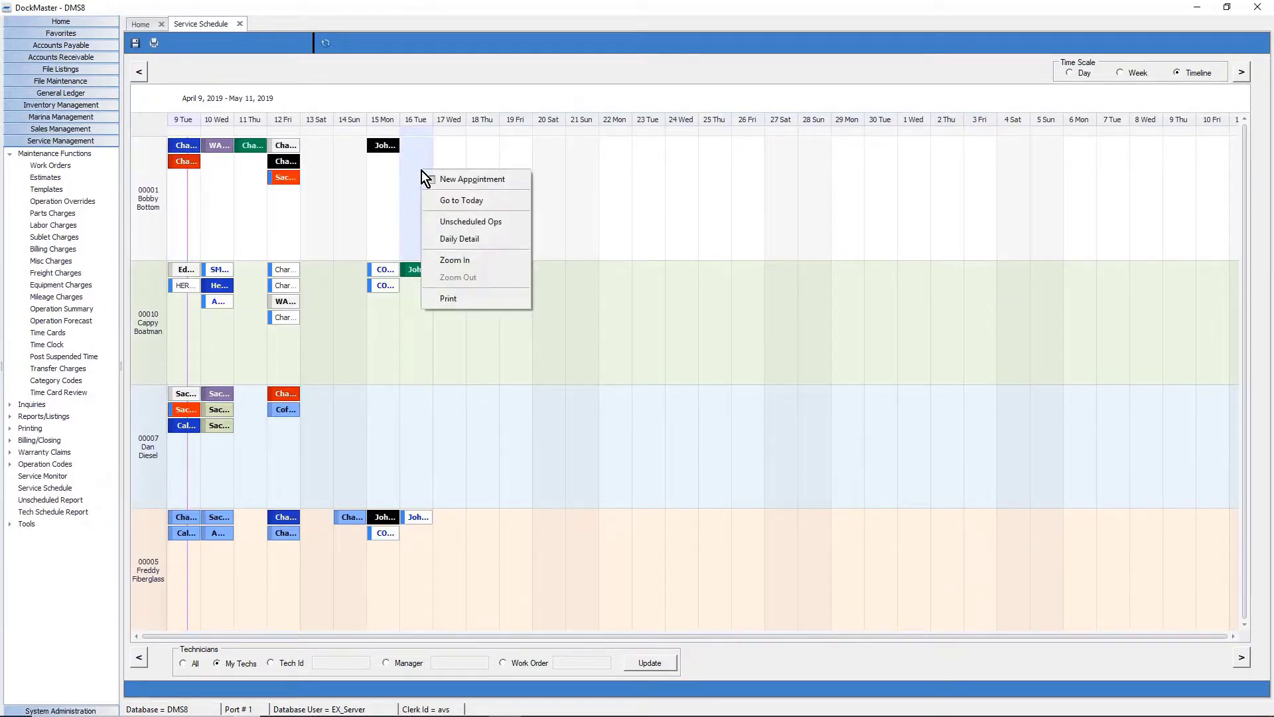
pyautogui.click(440, 174)
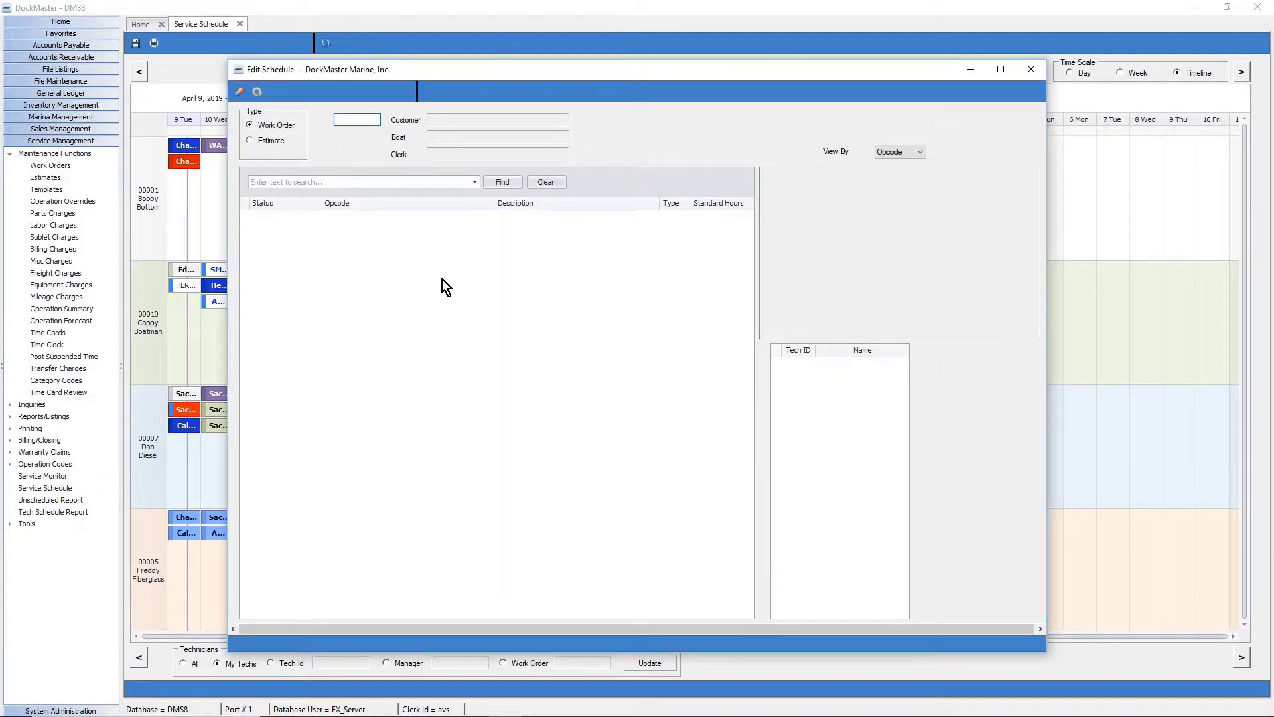
pyautogui.rightClick(366, 123)
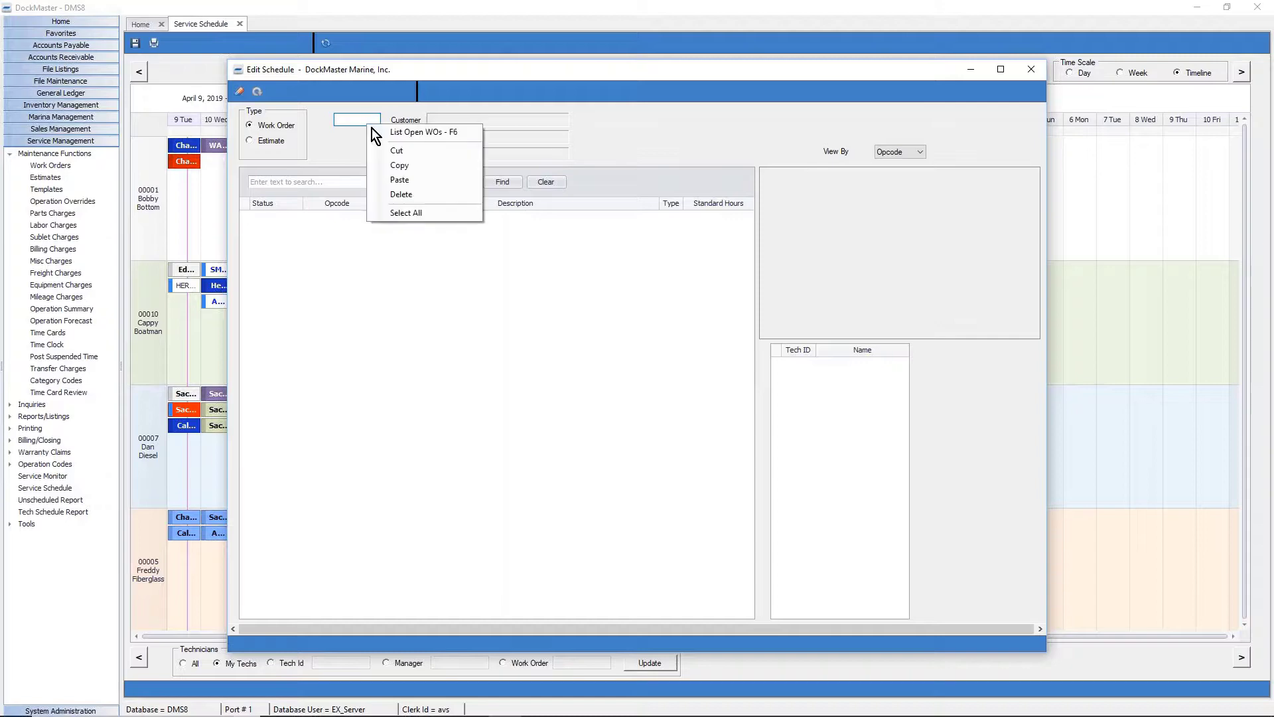
pyautogui.click(393, 133)
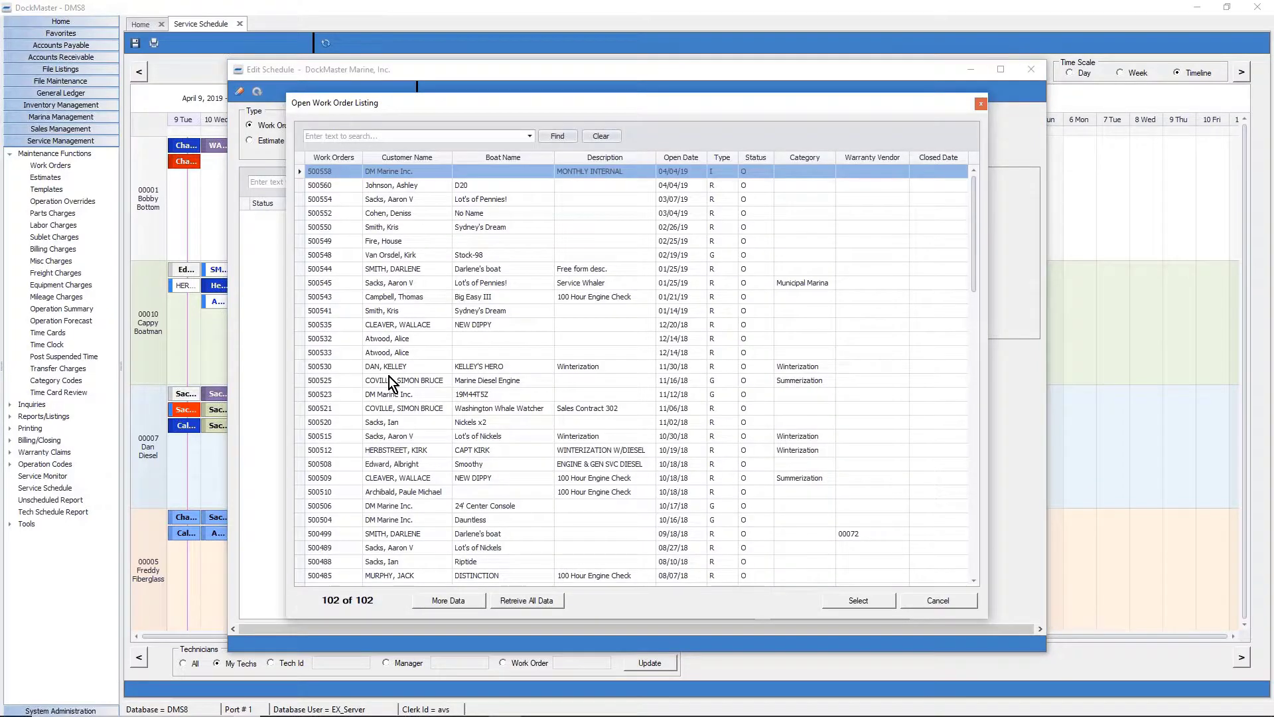
pyautogui.doubleClick(389, 377)
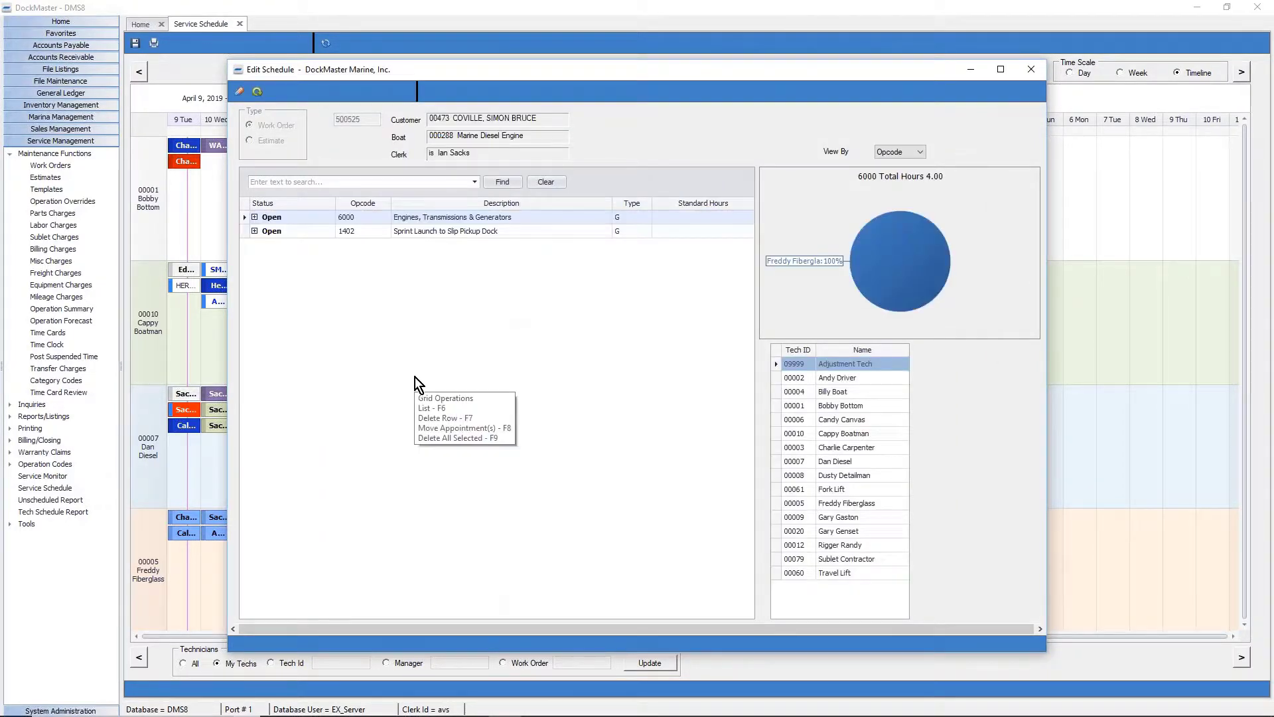
# Assign technician 00010 to opcode 6000 for 5 hours from 9 AM with the Topside label.
pyautogui.click(254, 217)
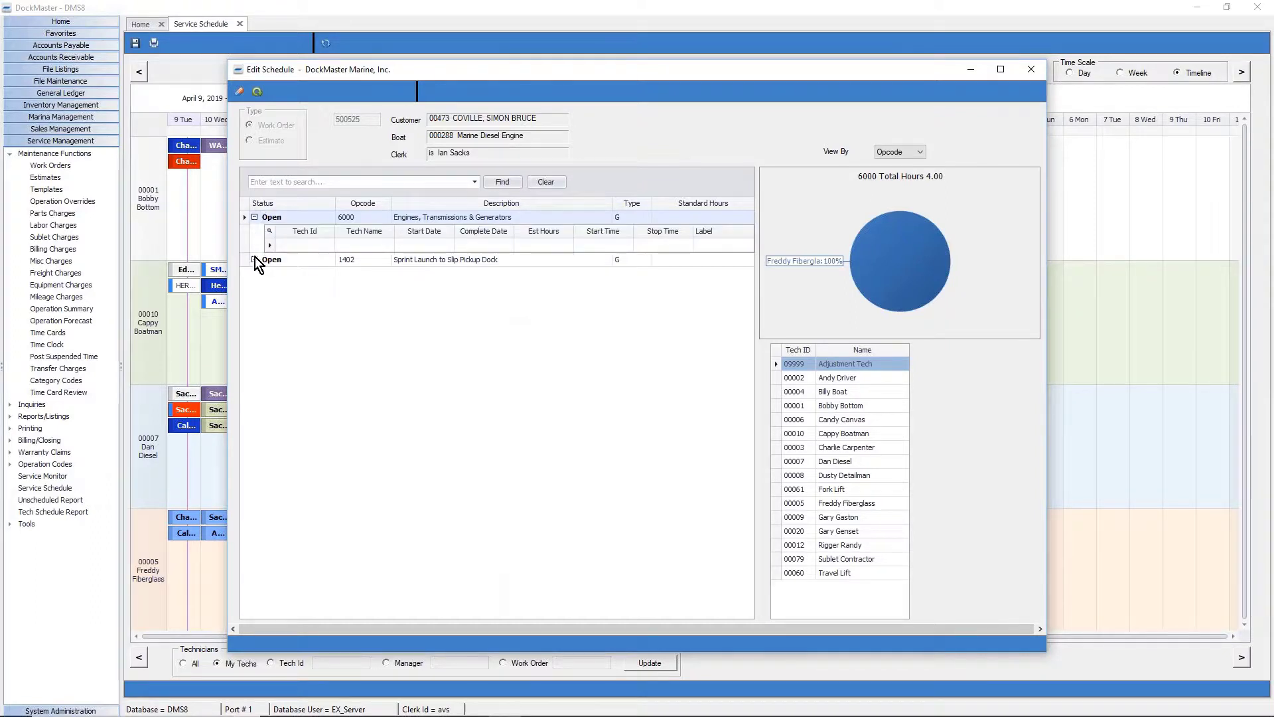
pyautogui.click(254, 259)
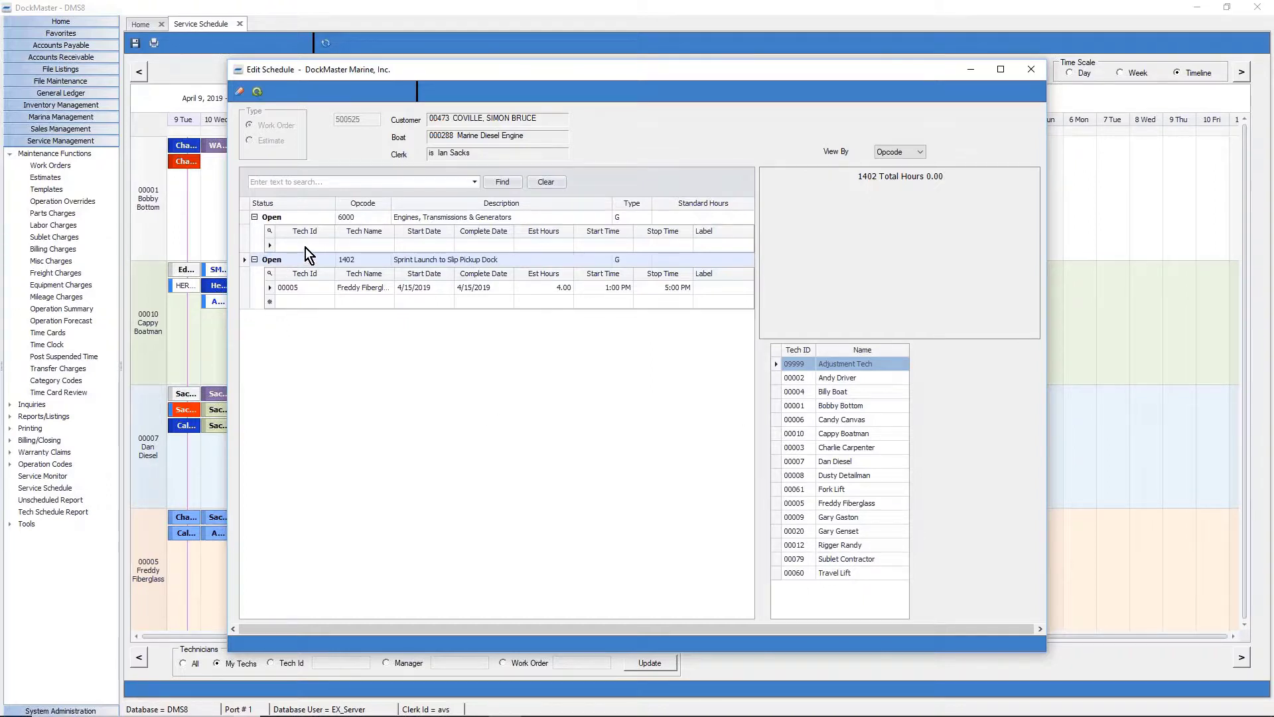
pyautogui.moveTo(846, 433); pyautogui.dragTo(279, 242)
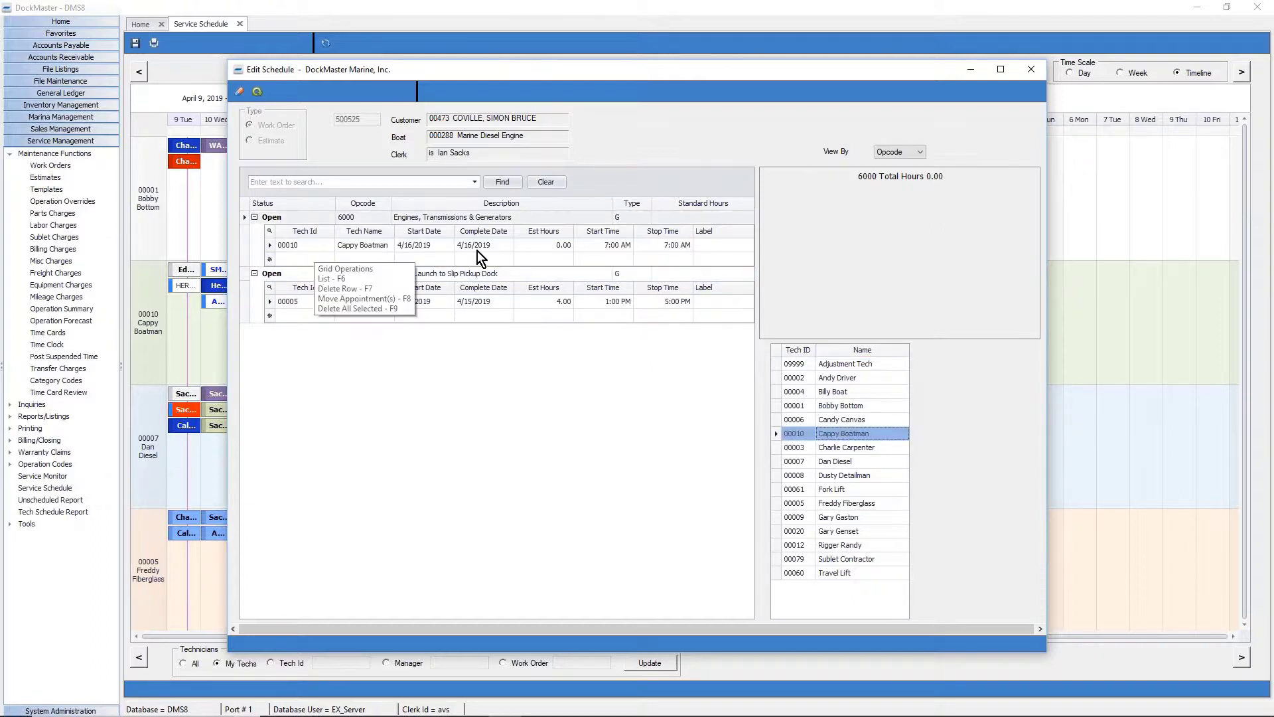
pyautogui.click(544, 245)
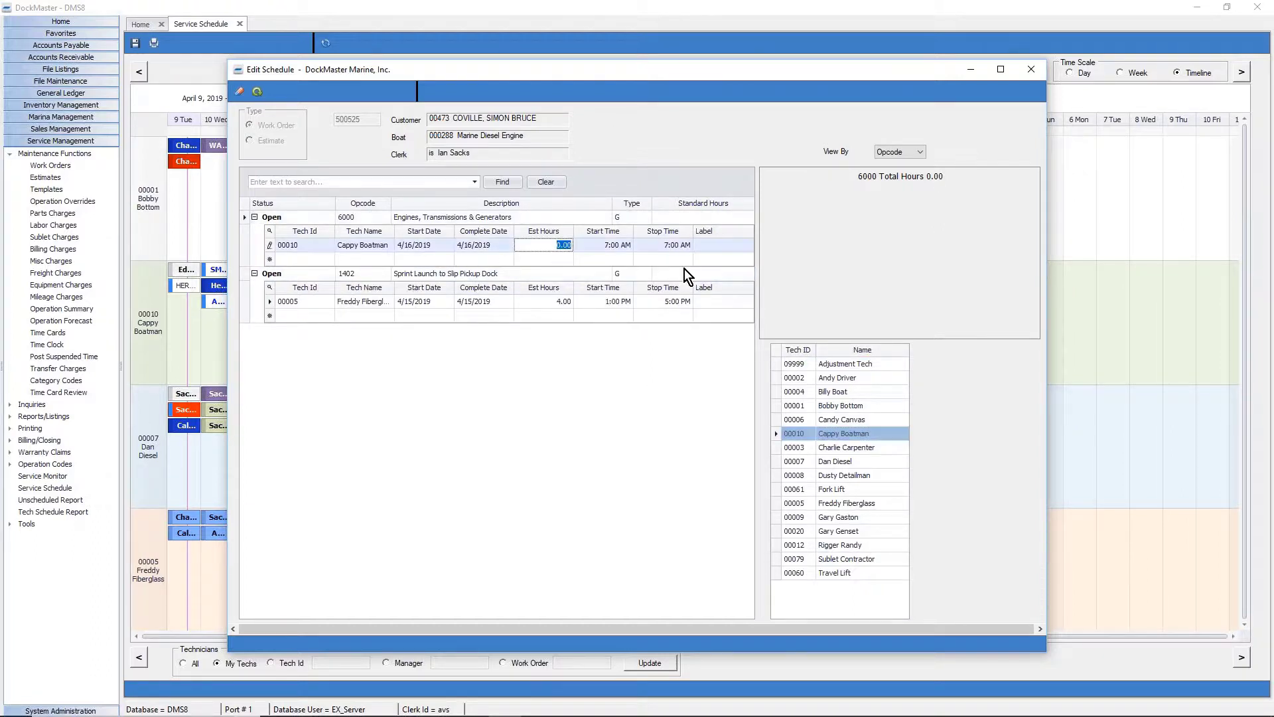
pyautogui.write('5')
pyautogui.press('Tab')
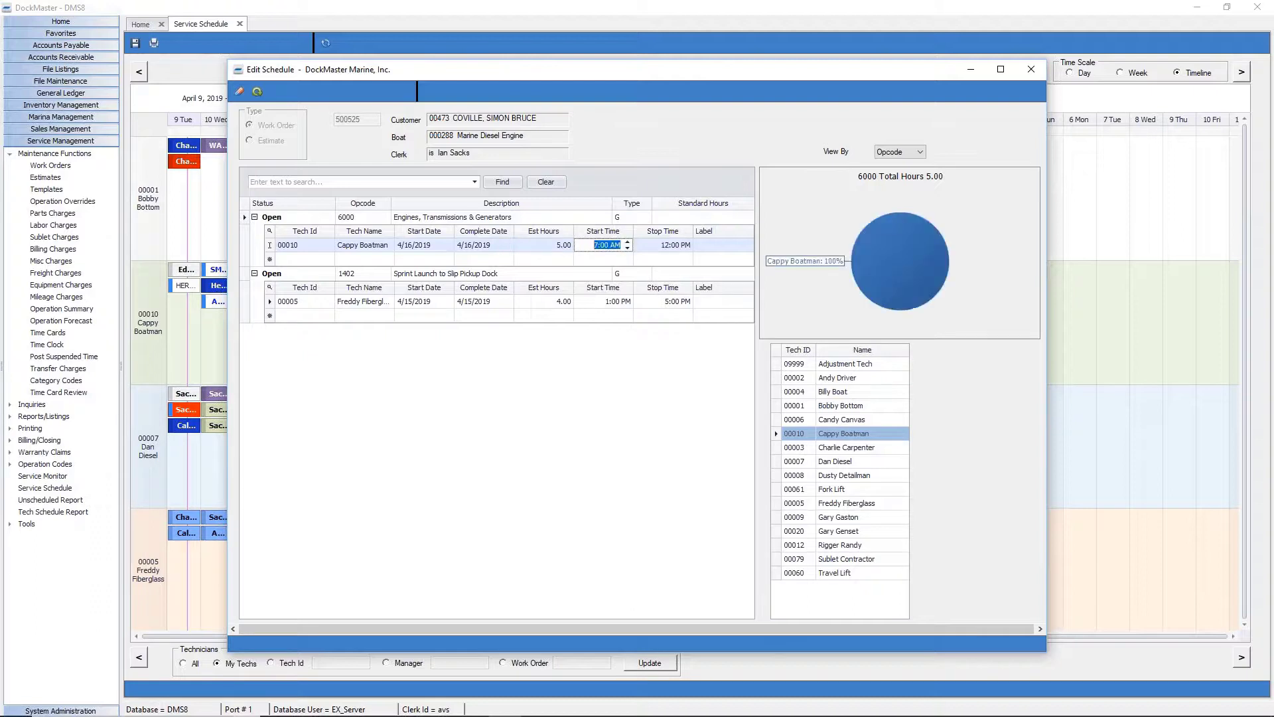
pyautogui.write('9')
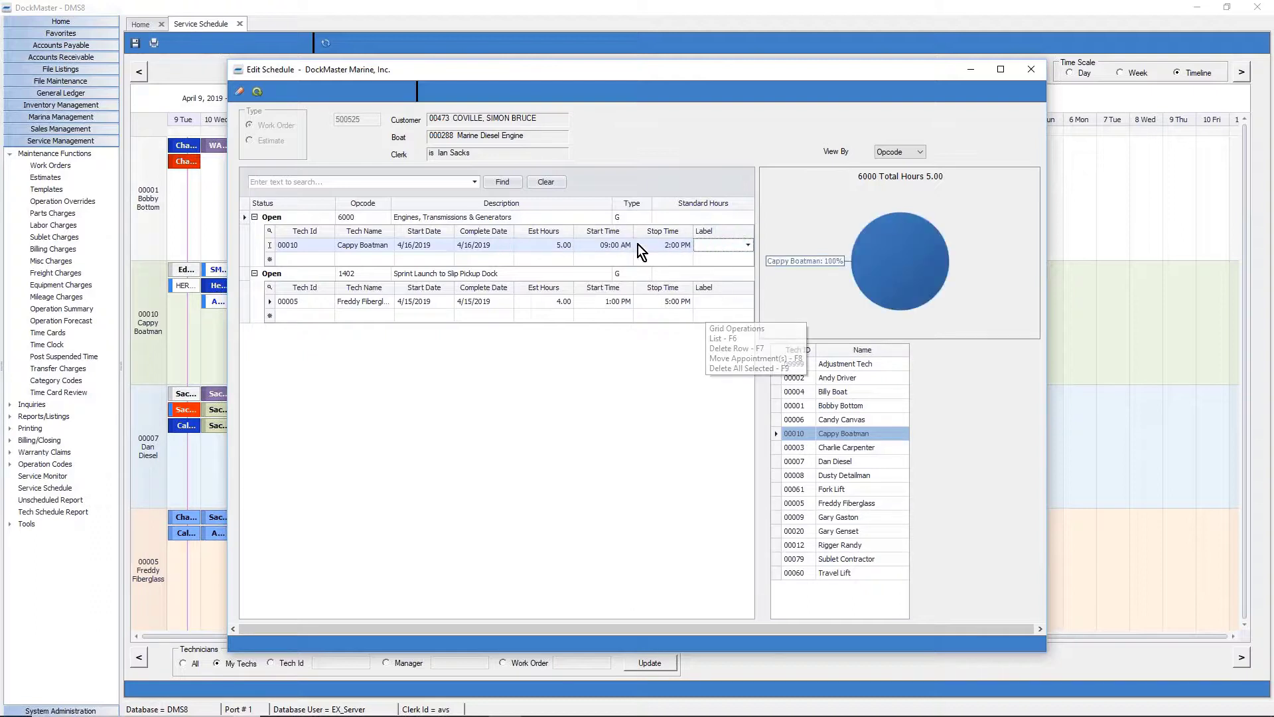
pyautogui.click(750, 246)
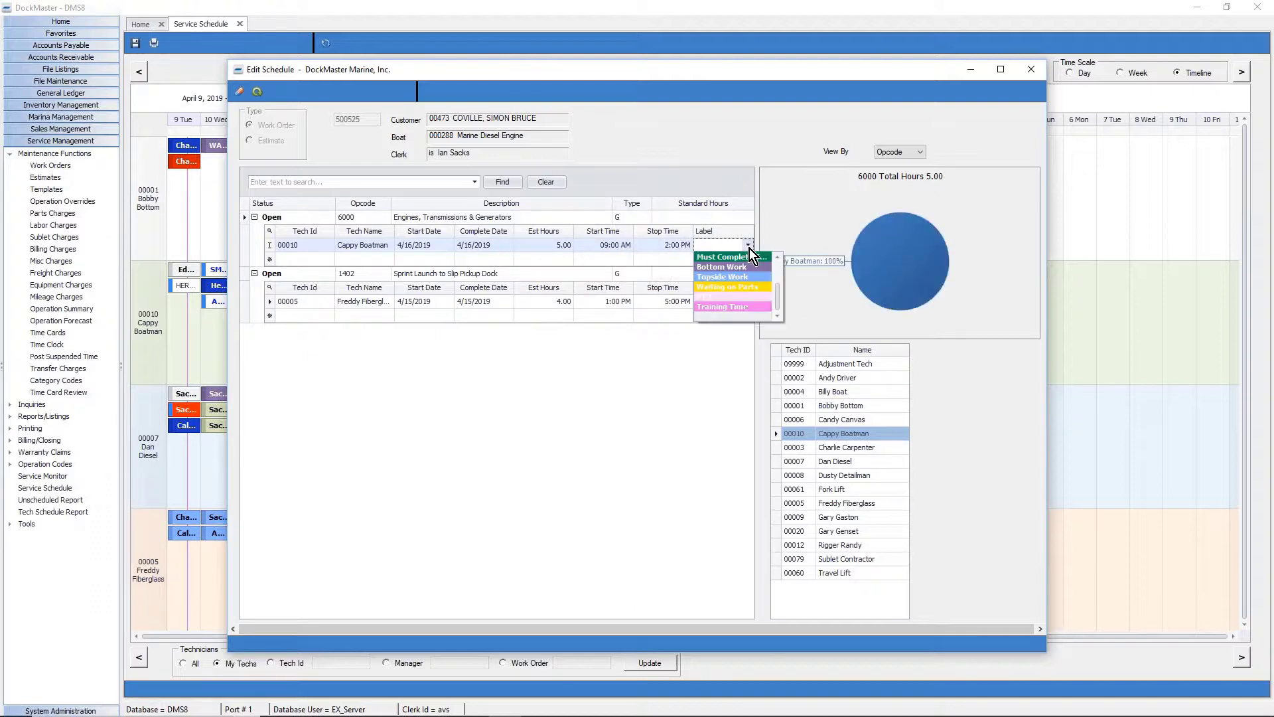
pyautogui.click(730, 277)
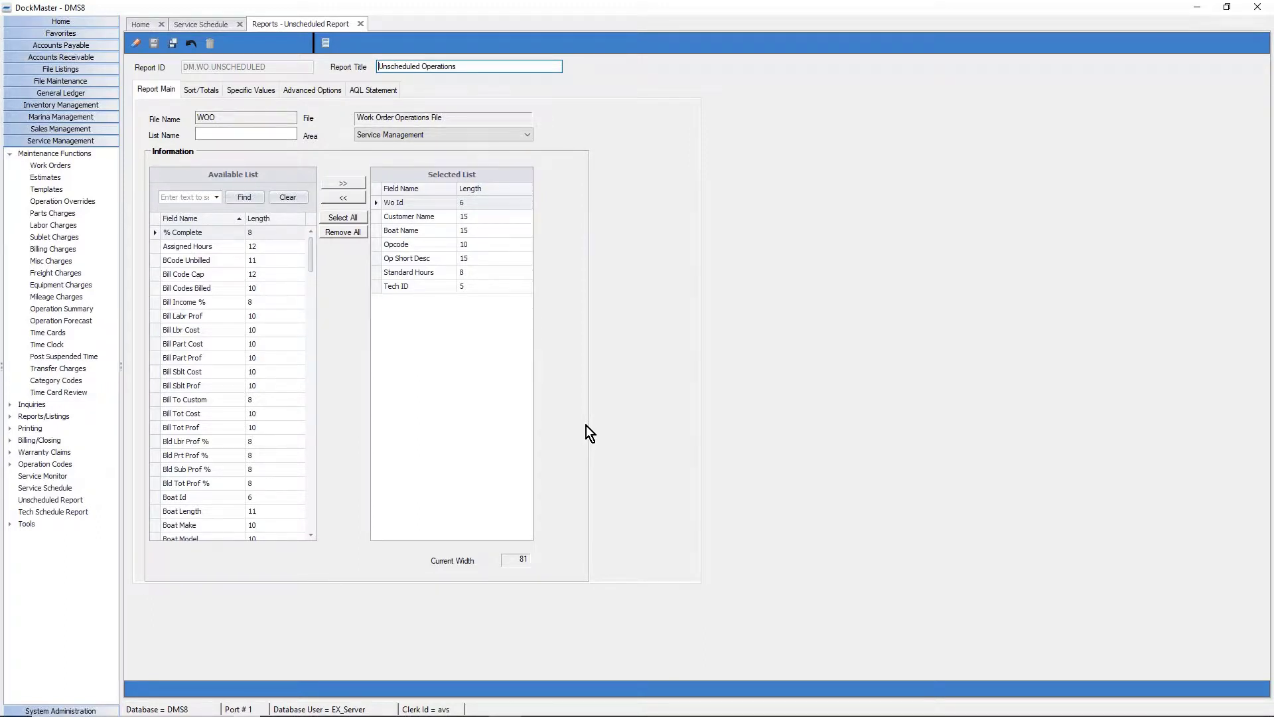
# Close the Unscheduled Operations report tab.
pyautogui.click(361, 25)
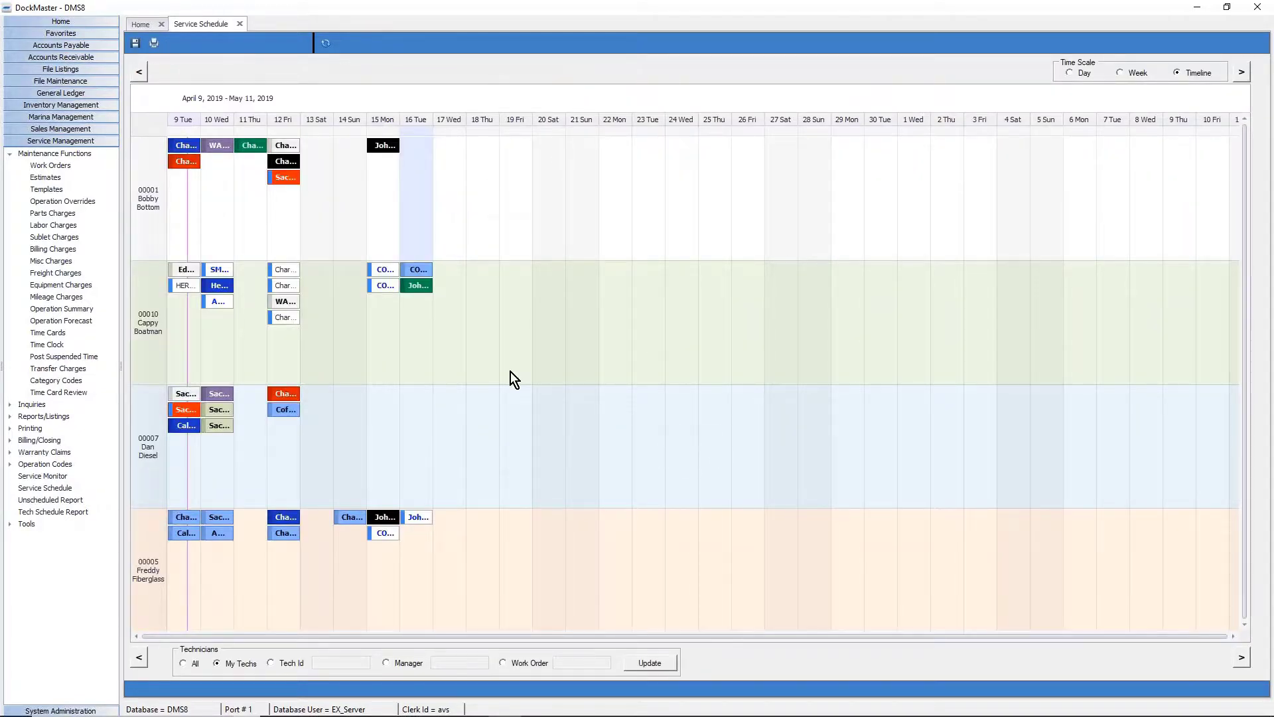
# Open Unscheduled Ops from the timeline menu, browse the grid, and sort by Status with Late first.
pyautogui.rightClick(428, 236)
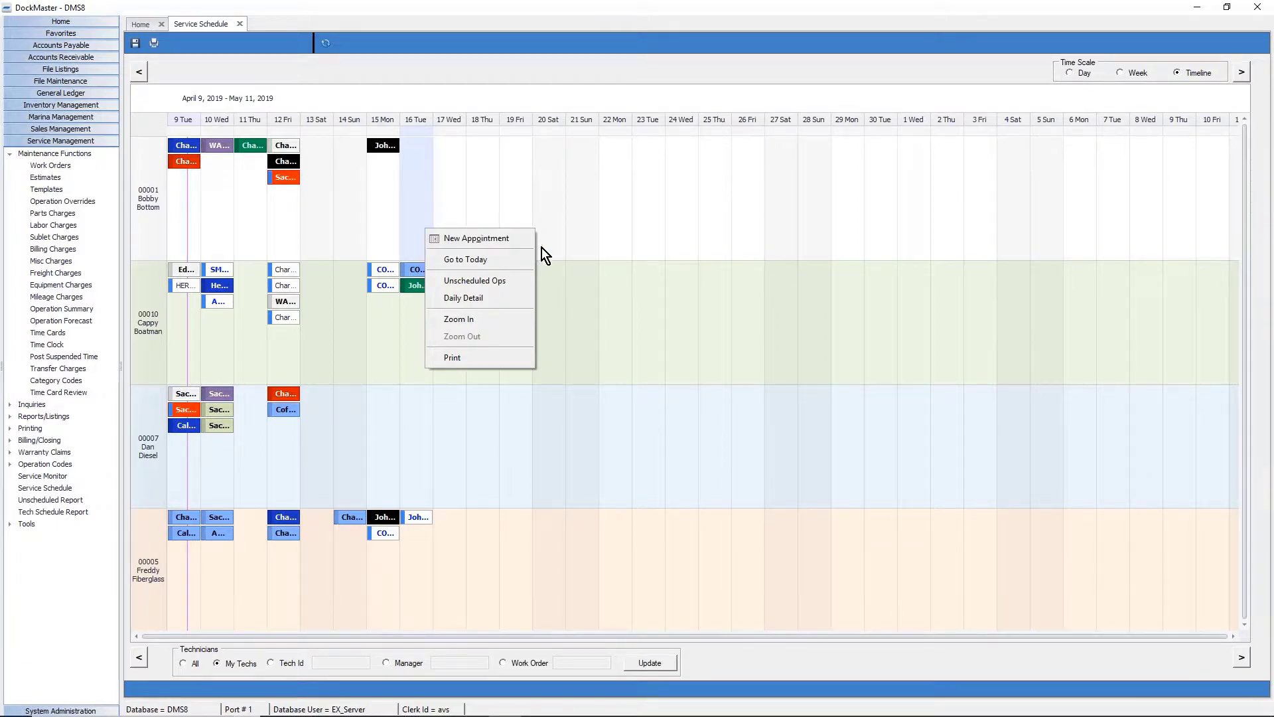
pyautogui.click(515, 288)
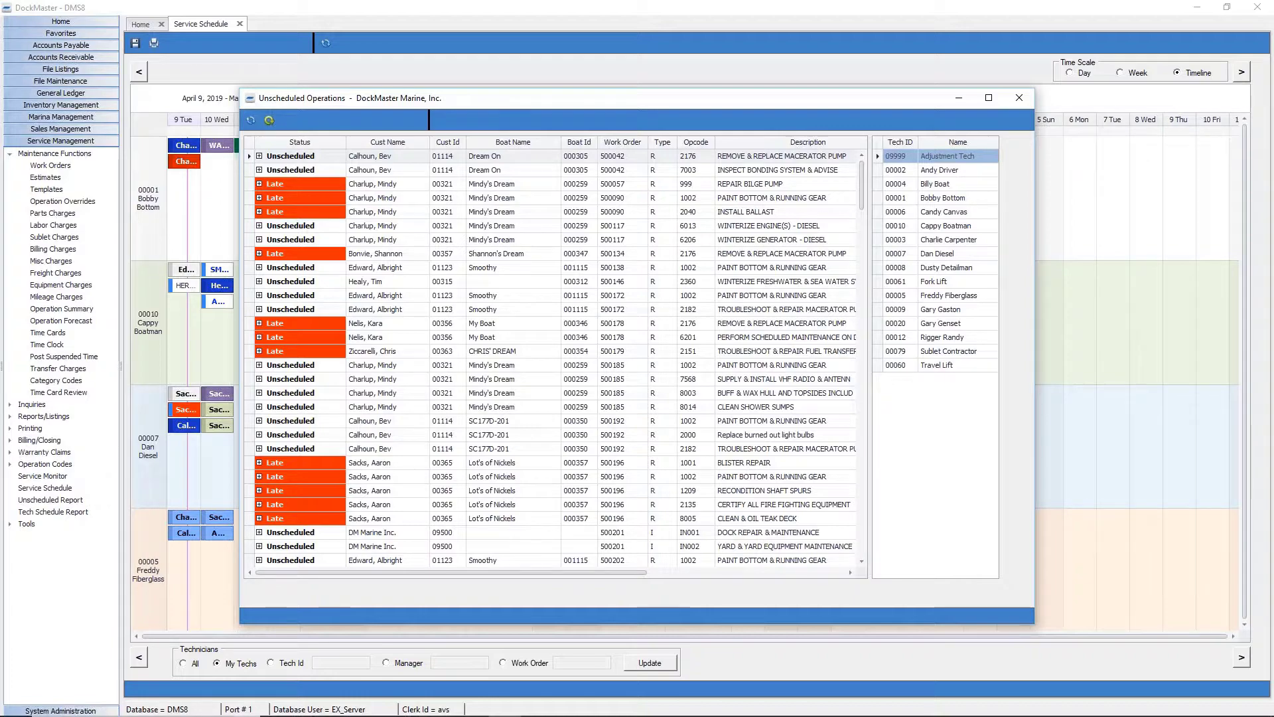
pyautogui.moveTo(861, 178); pyautogui.dragTo(590, 179)
pyautogui.click(331, 184)
pyautogui.moveTo(294, 180); pyautogui.dragTo(217, 179)
pyautogui.moveTo(865, 180); pyautogui.dragTo(867, 549)
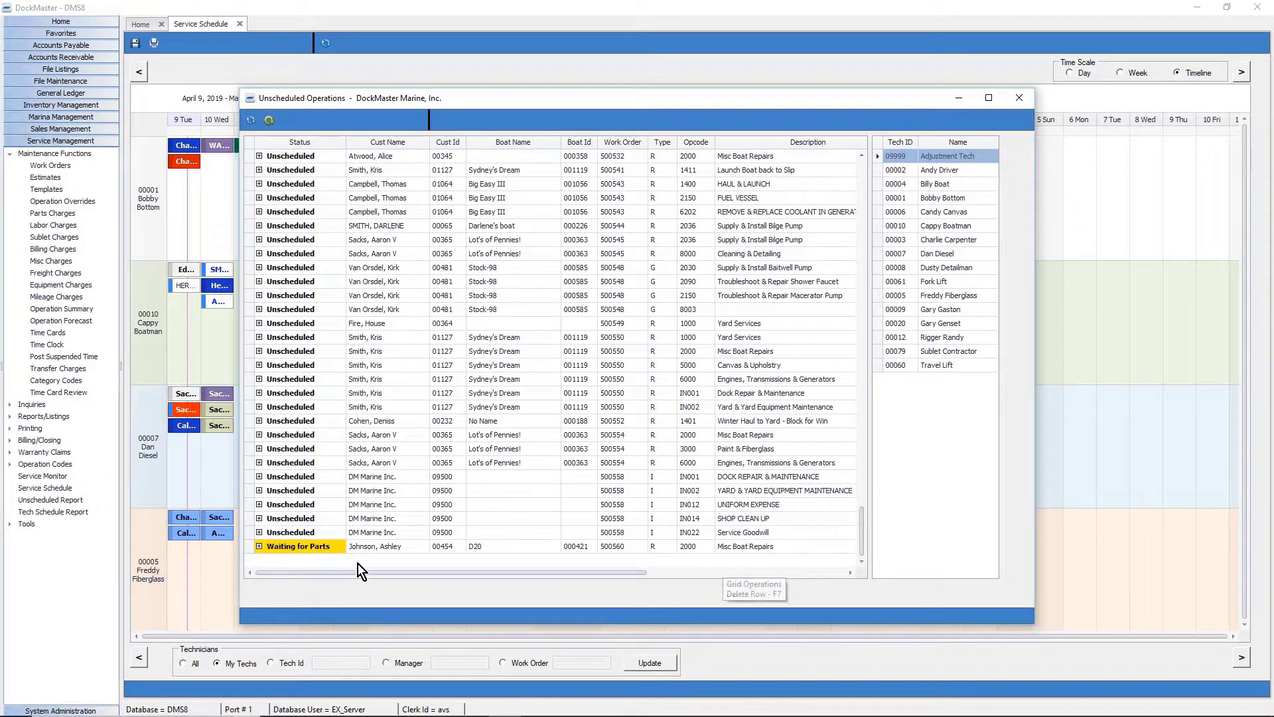
pyautogui.scroll(10, 316, 378)
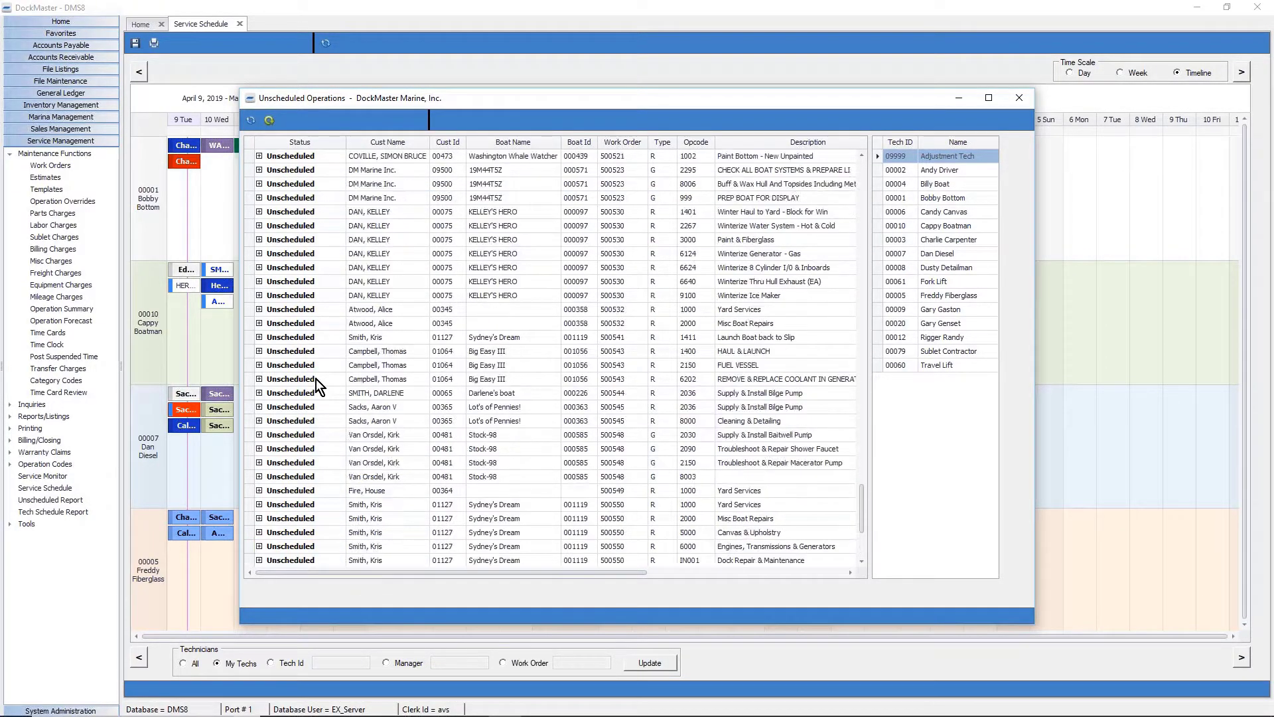
pyautogui.scroll(20, 316, 381)
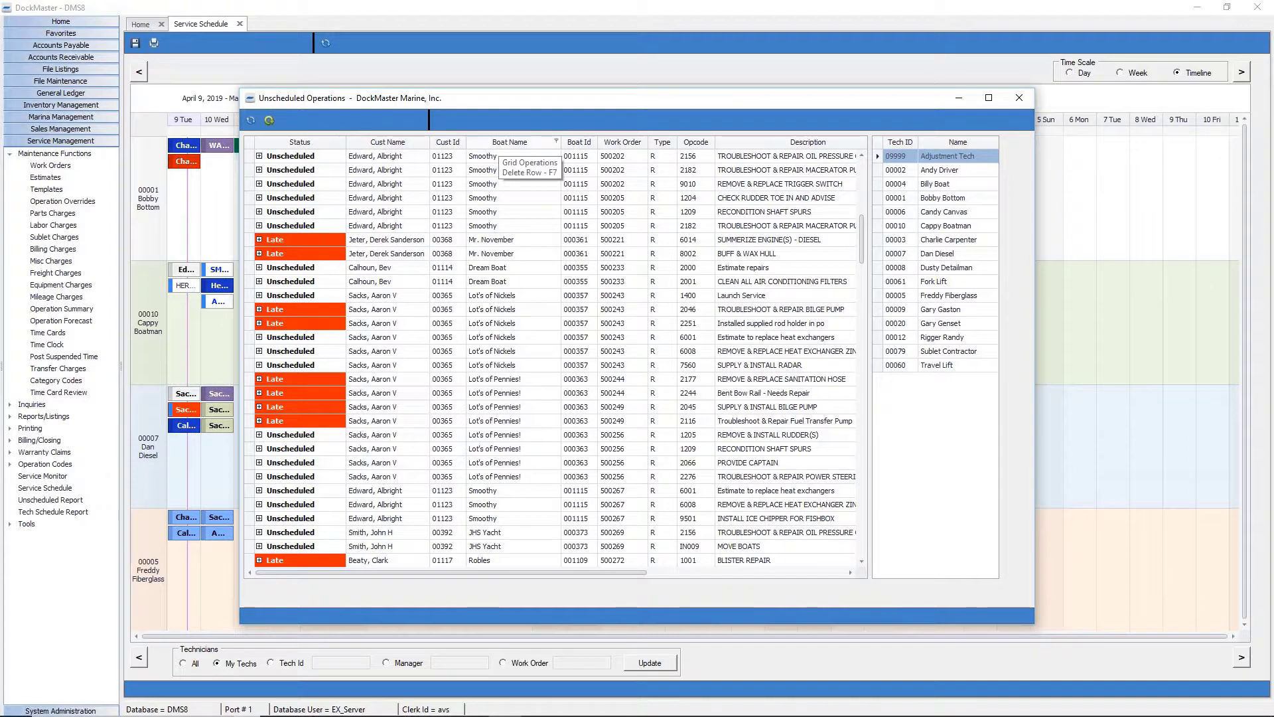
pyautogui.click(301, 144)
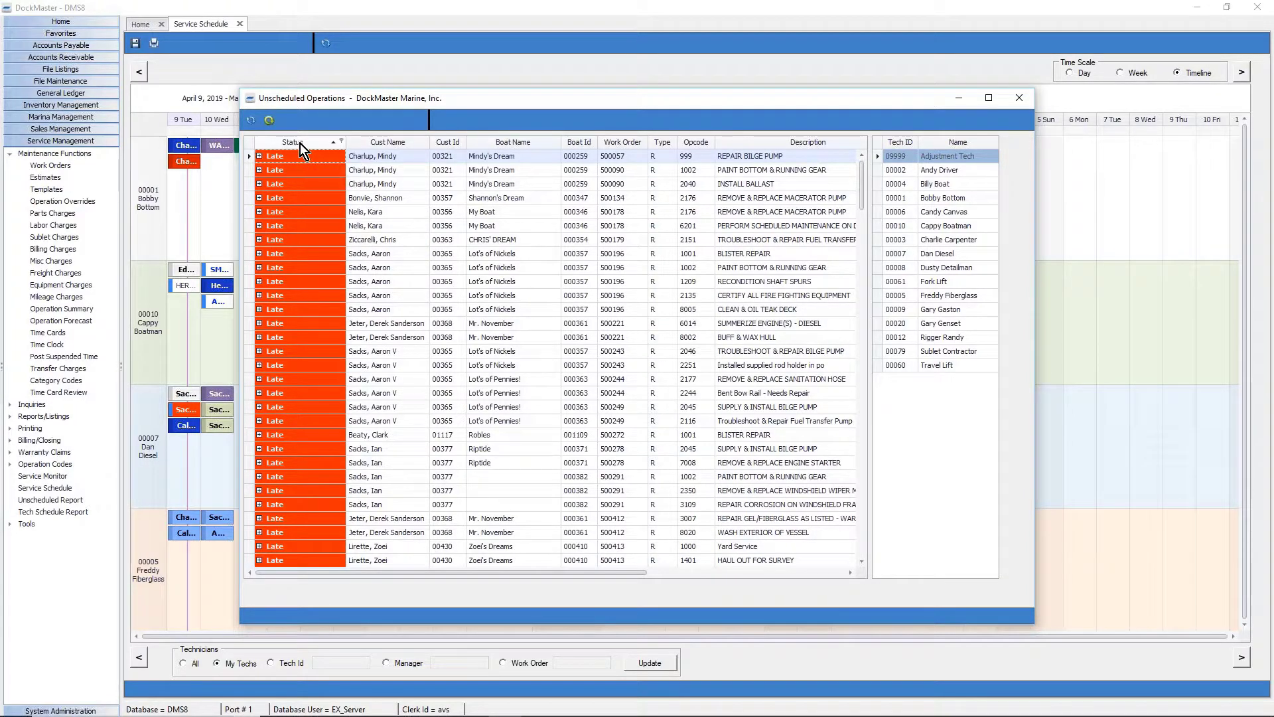
# Filter the Status column to Late and the Type column to R.
pyautogui.rightClick(300, 144)
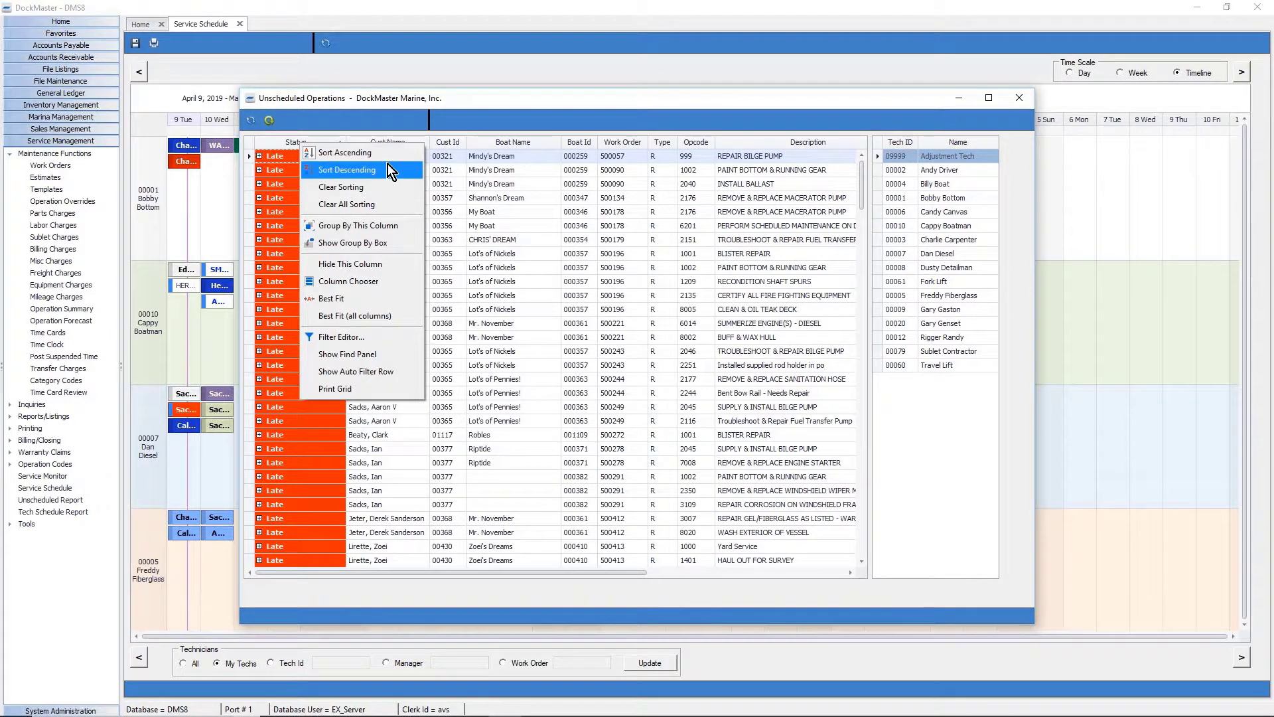
pyautogui.click(368, 137)
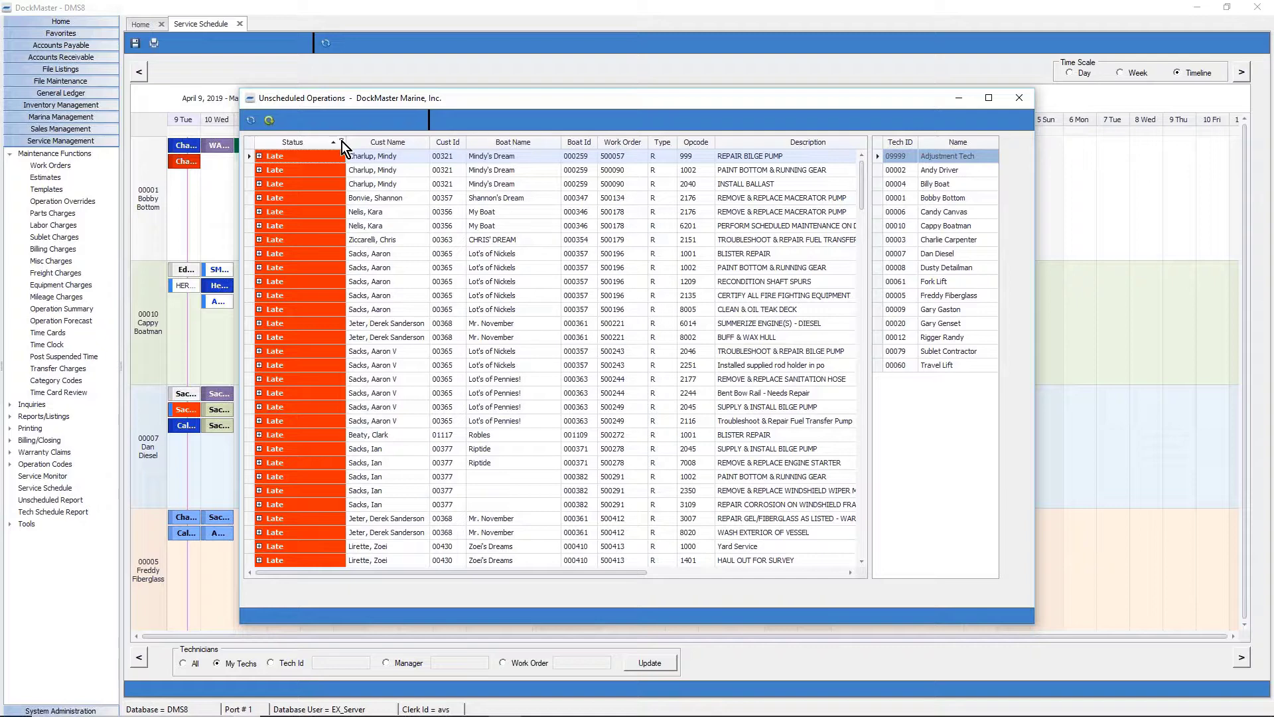
pyautogui.click(341, 142)
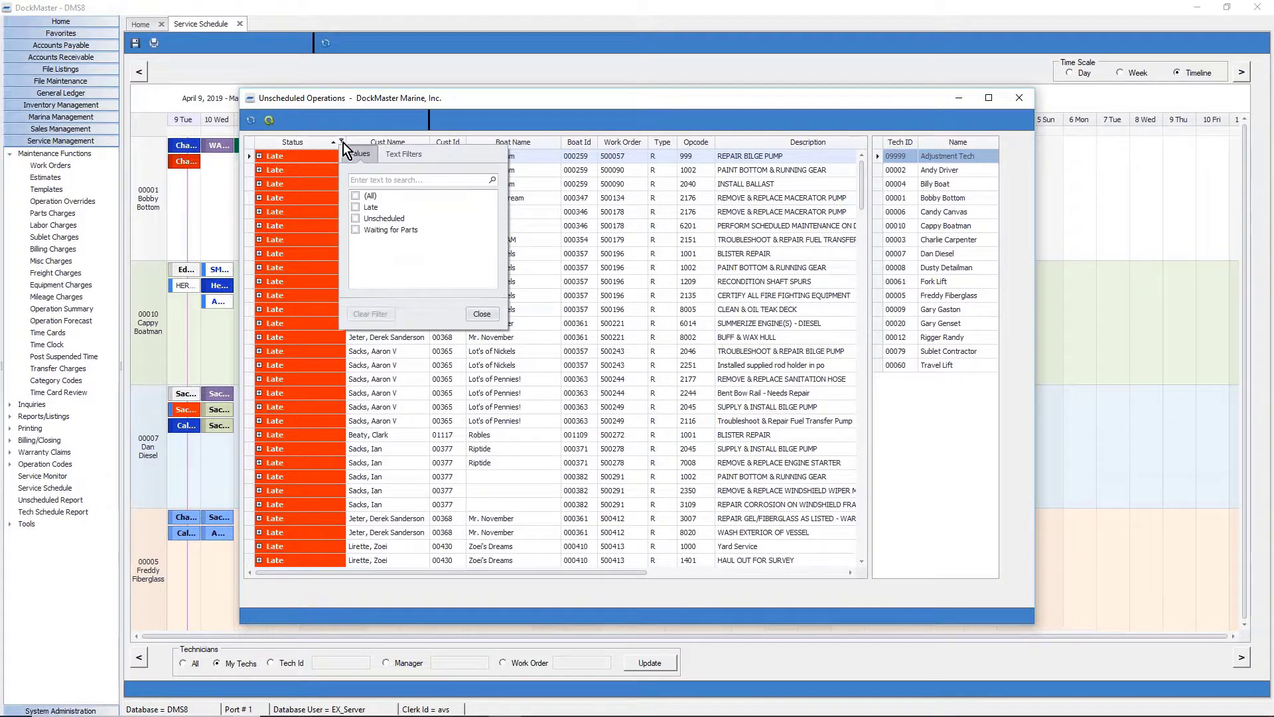
pyautogui.click(356, 207)
pyautogui.click(495, 330)
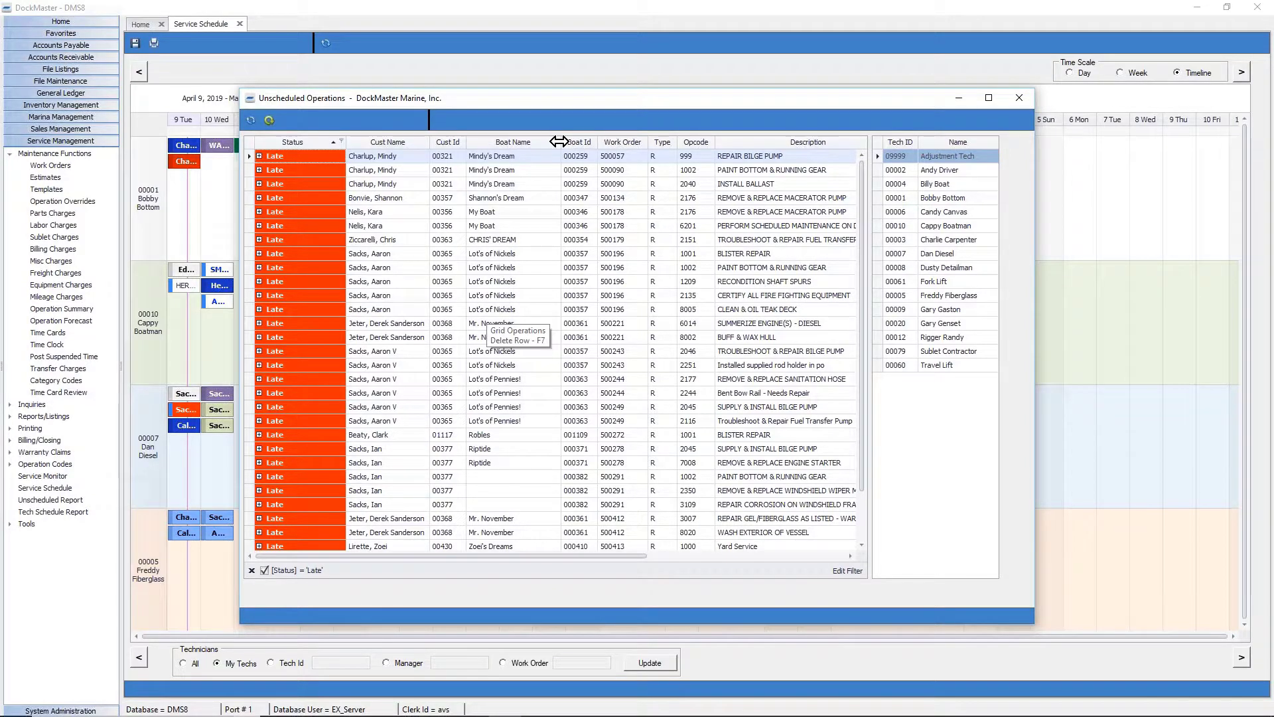
pyautogui.click(672, 141)
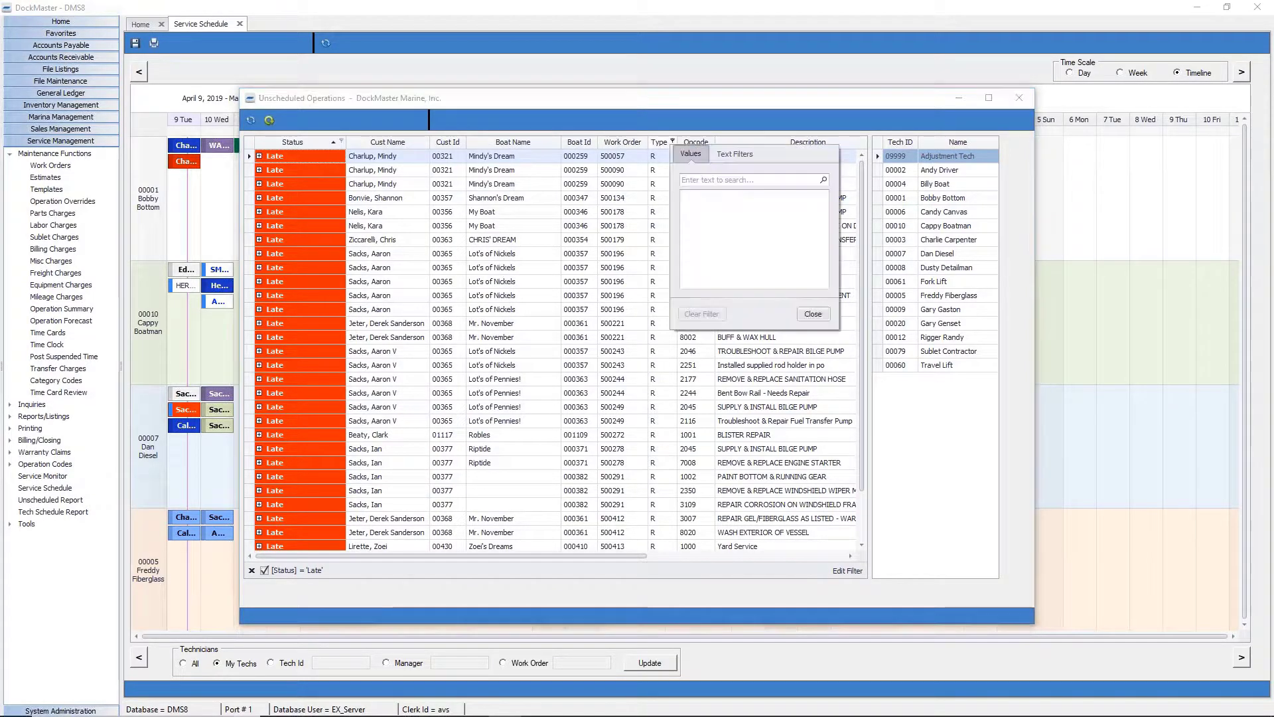
pyautogui.click(688, 193)
pyautogui.click(822, 318)
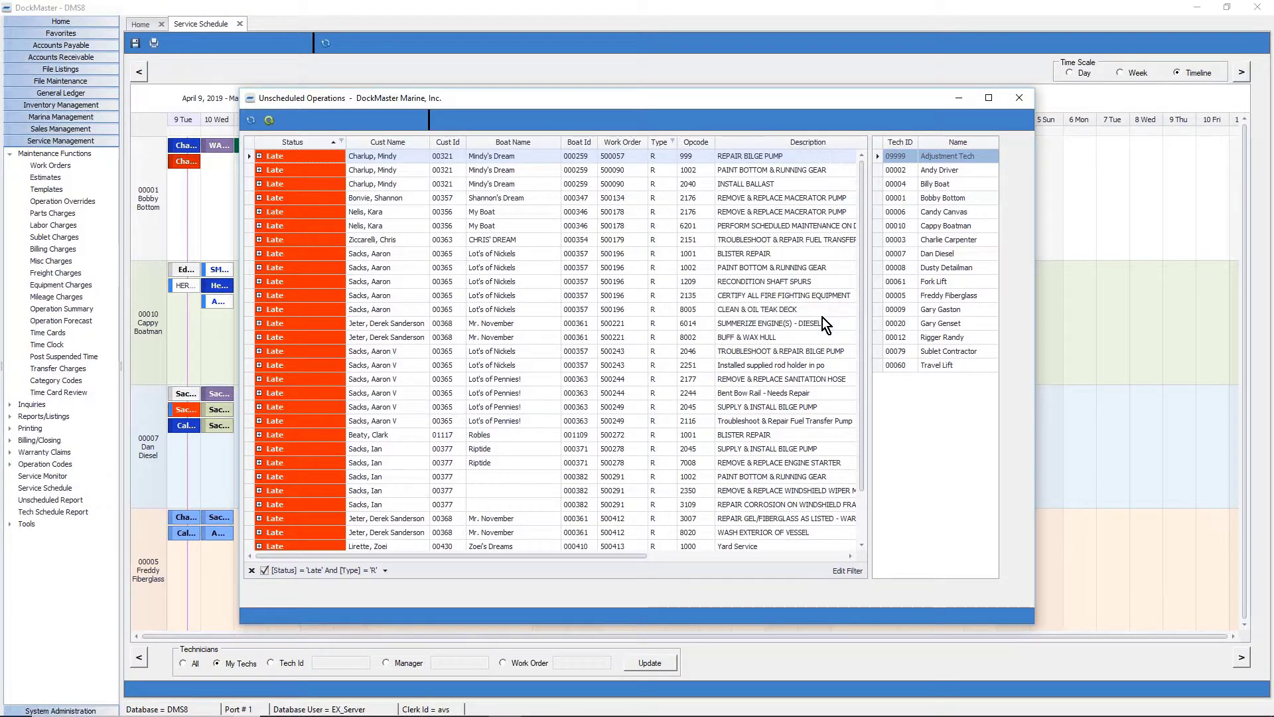
pyautogui.rightClick(526, 142)
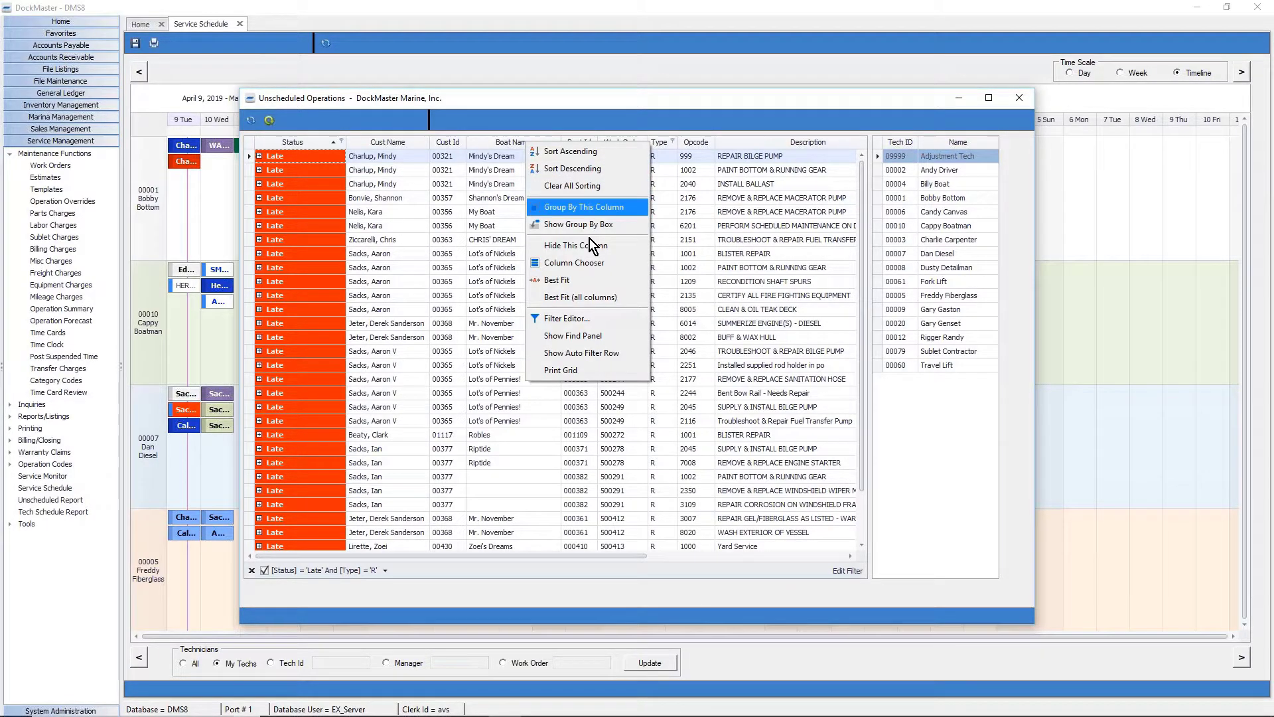
# Open the Find panel and search for 'bilge'.
pyautogui.click(601, 337)
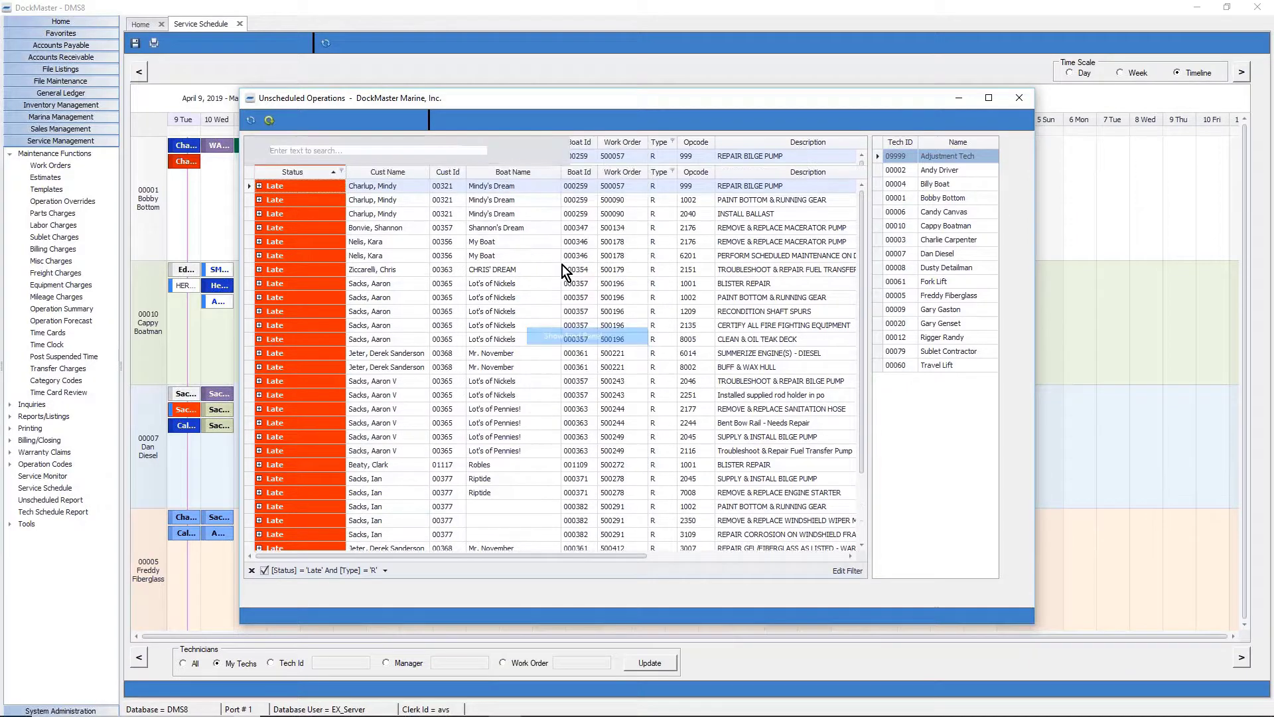
pyautogui.click(430, 148)
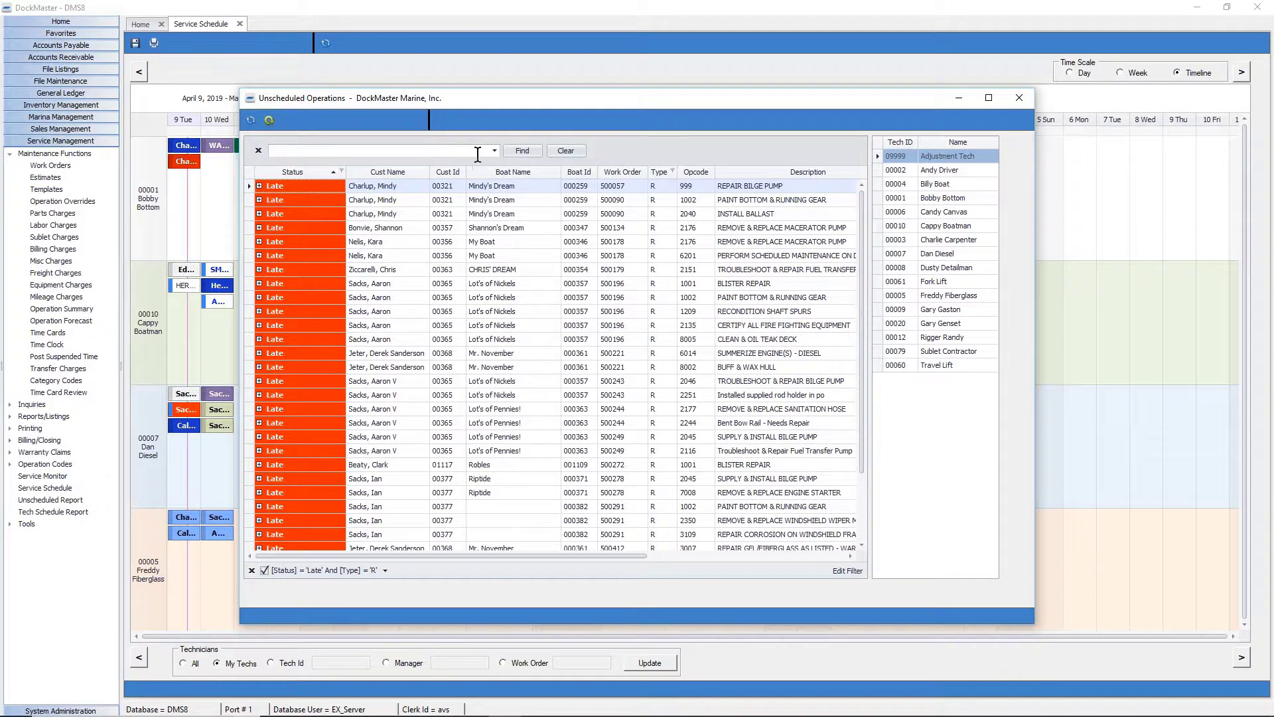
pyautogui.write('bilge')
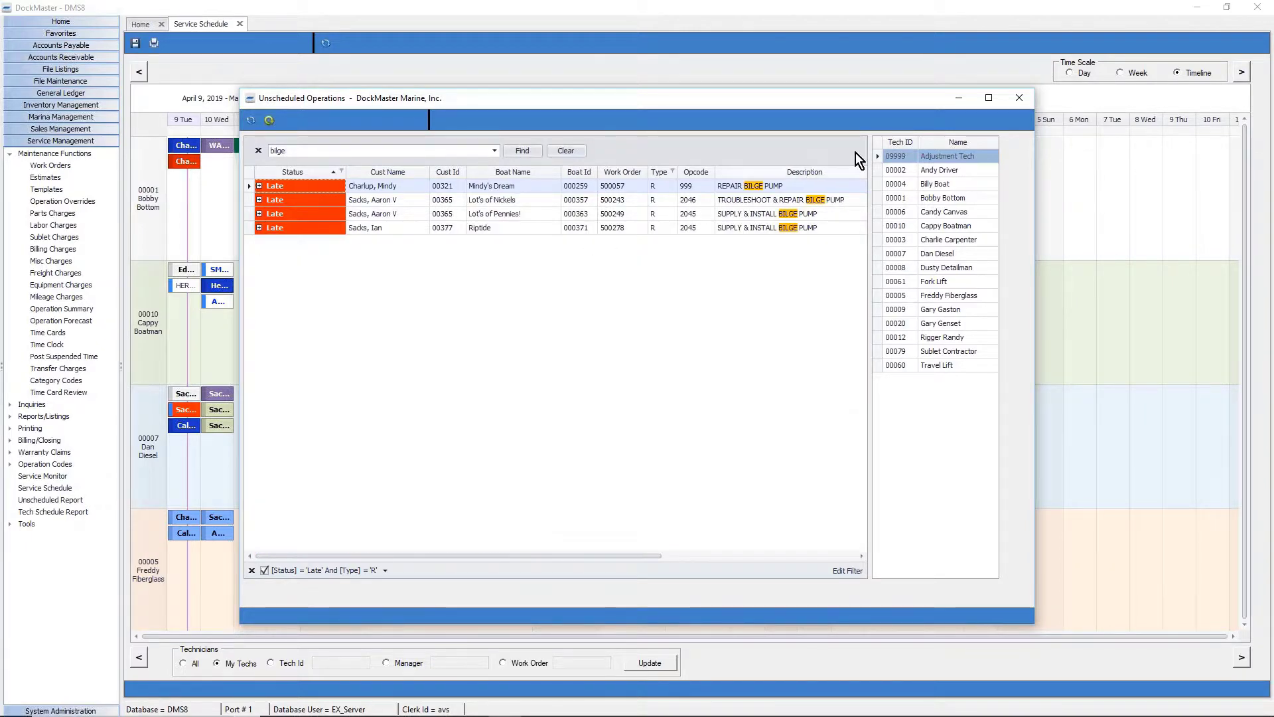
# Clear the filters and search, filter Opcode to 1000, and move Category Desc beside Boat Id.
pyautogui.click(251, 569)
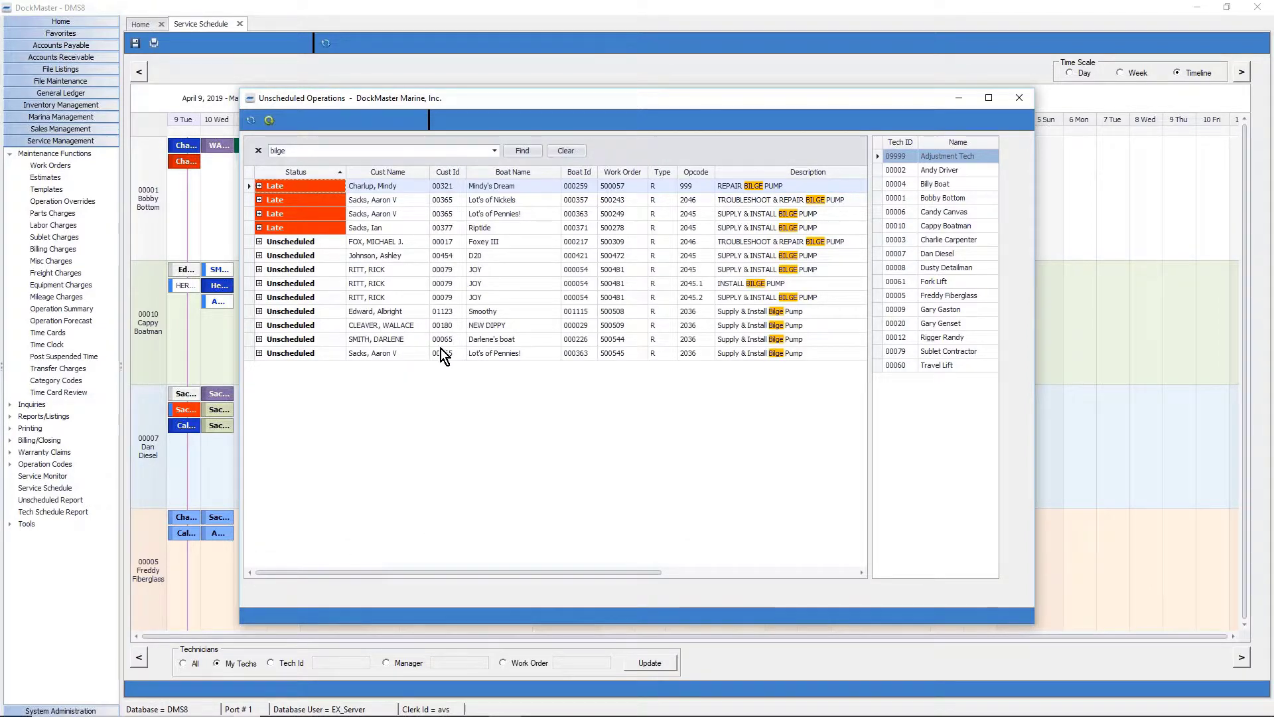
pyautogui.click(576, 148)
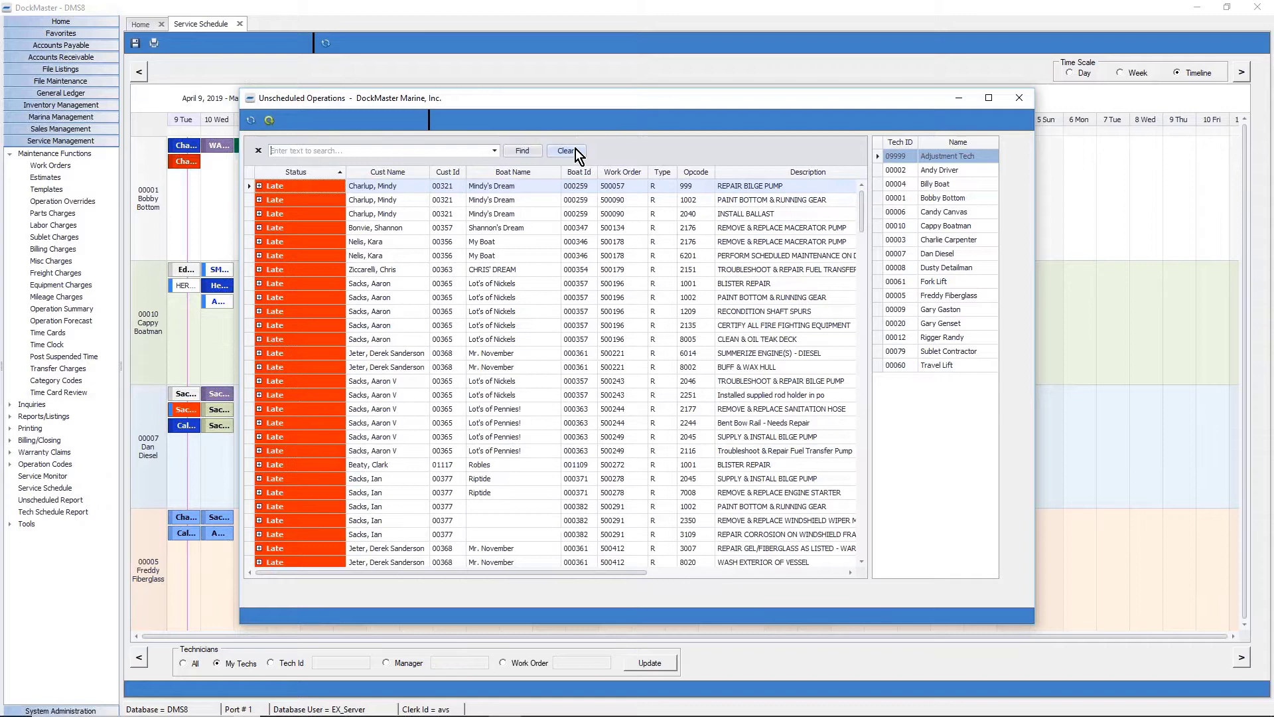
pyautogui.click(710, 171)
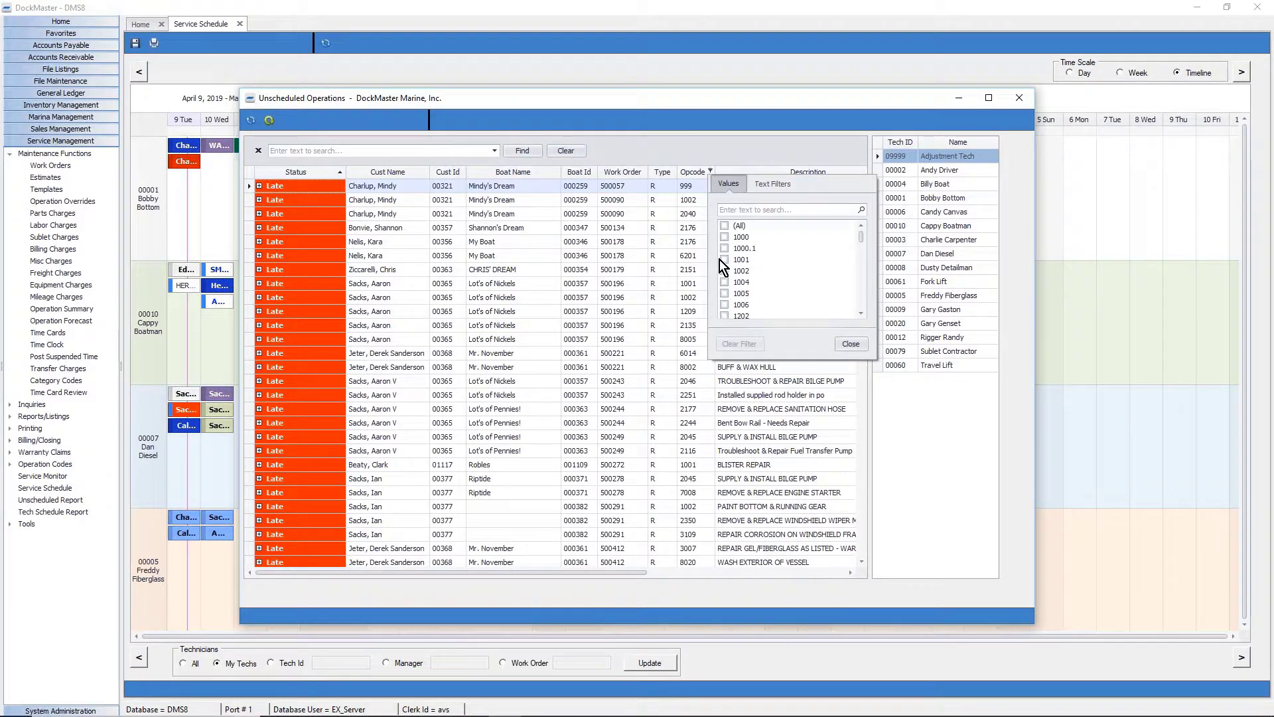
pyautogui.click(723, 237)
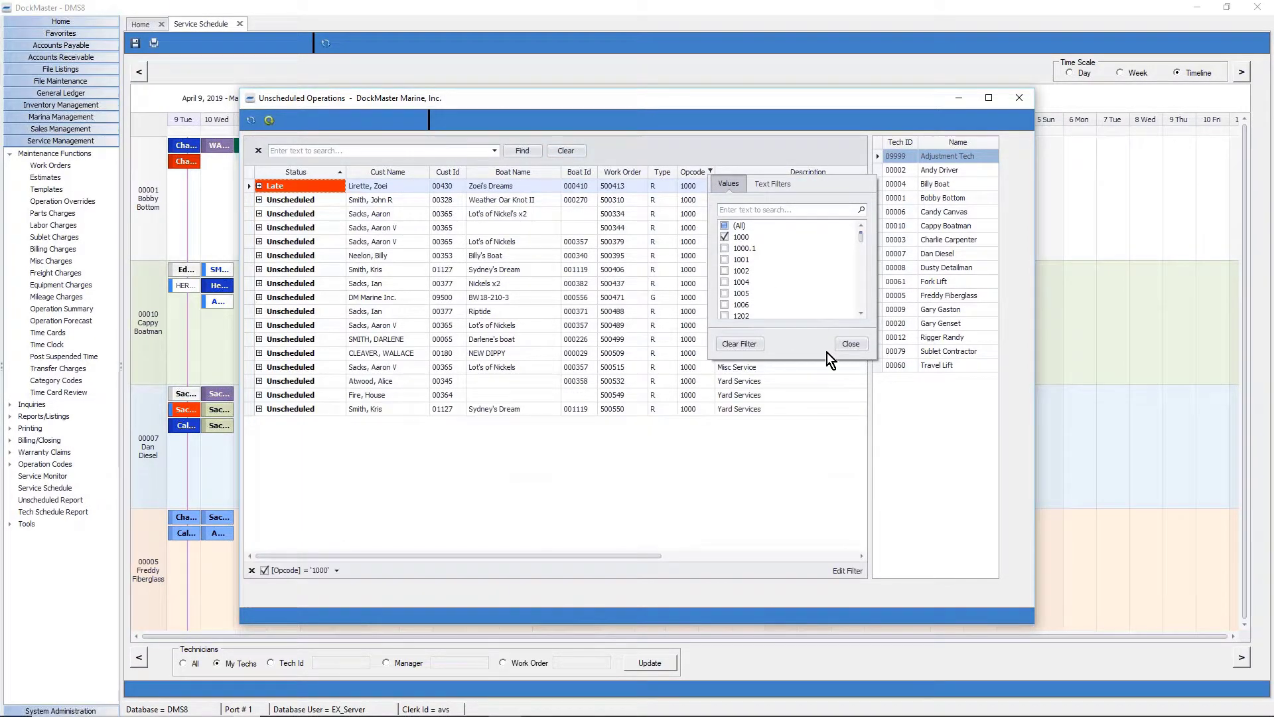
pyautogui.click(861, 344)
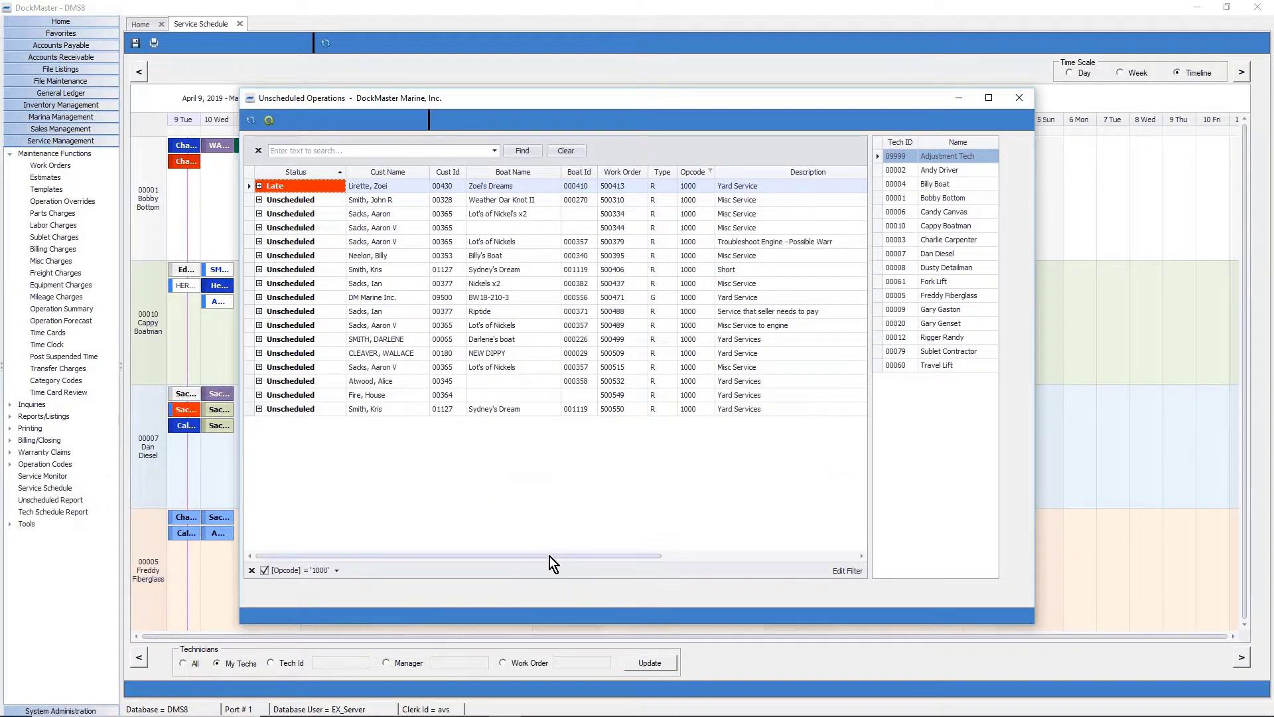
pyautogui.moveTo(551, 556); pyautogui.dragTo(799, 572)
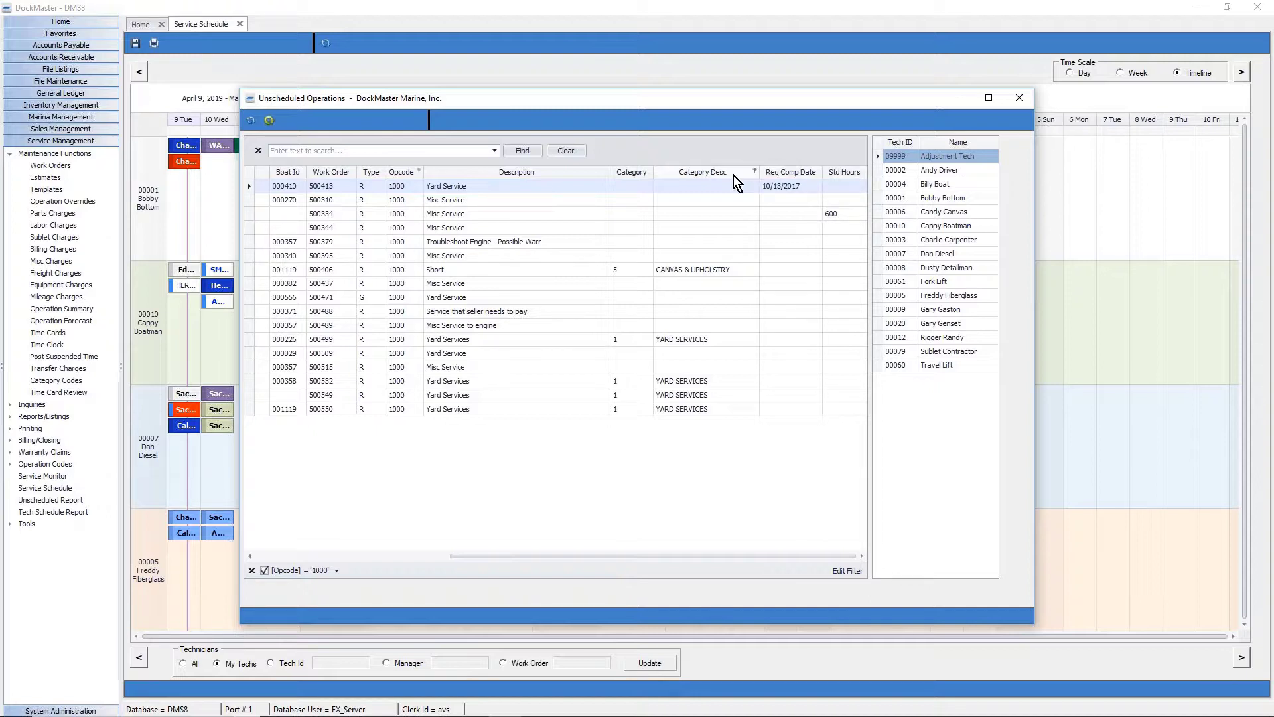
pyautogui.moveTo(734, 175); pyautogui.dragTo(309, 178)
pyautogui.moveTo(508, 557); pyautogui.dragTo(202, 556)
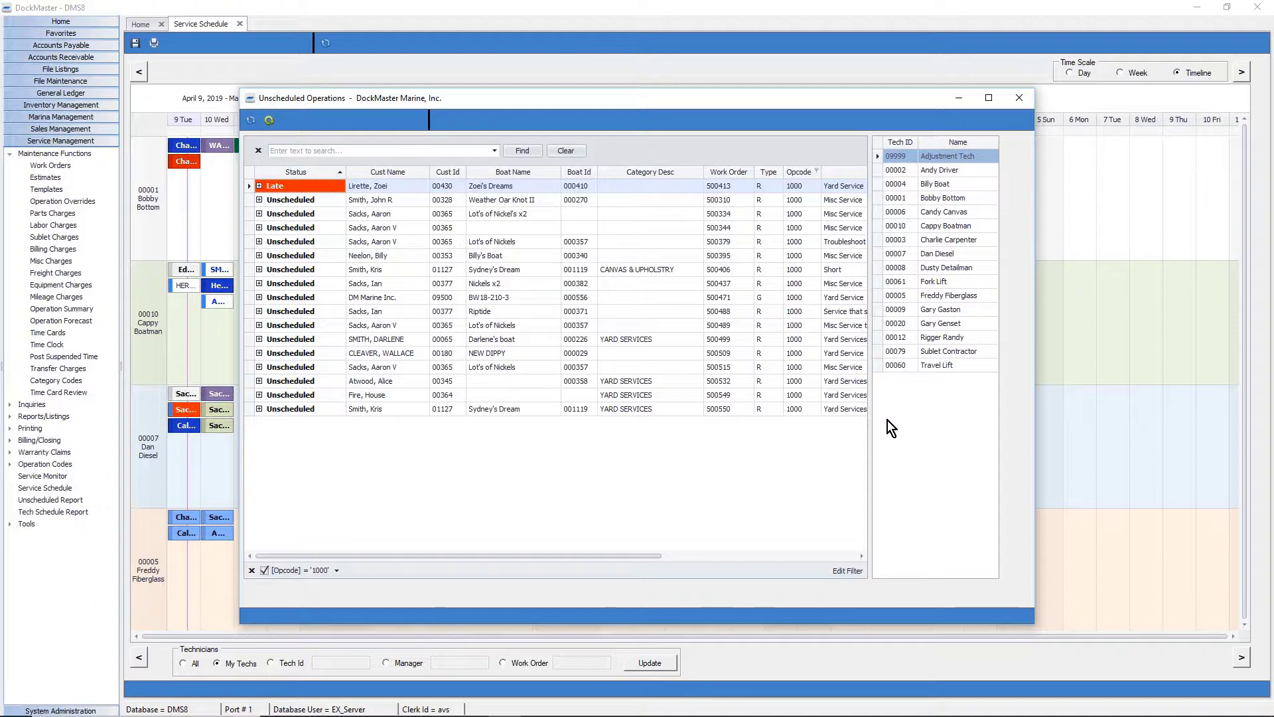
# Book technician 00001 on Misc Service to engine for 3.5 hours from 9:00 AM and save.
pyautogui.click(259, 326)
pyautogui.click(324, 353)
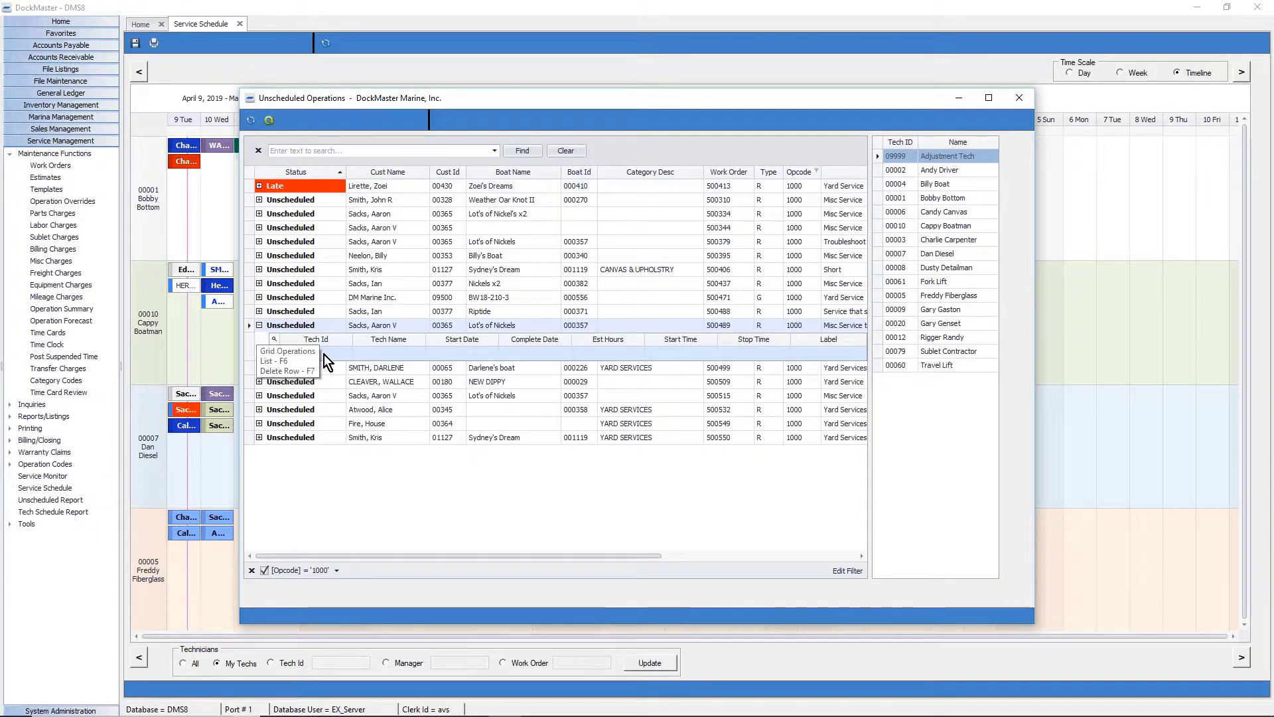
pyautogui.write('00001')
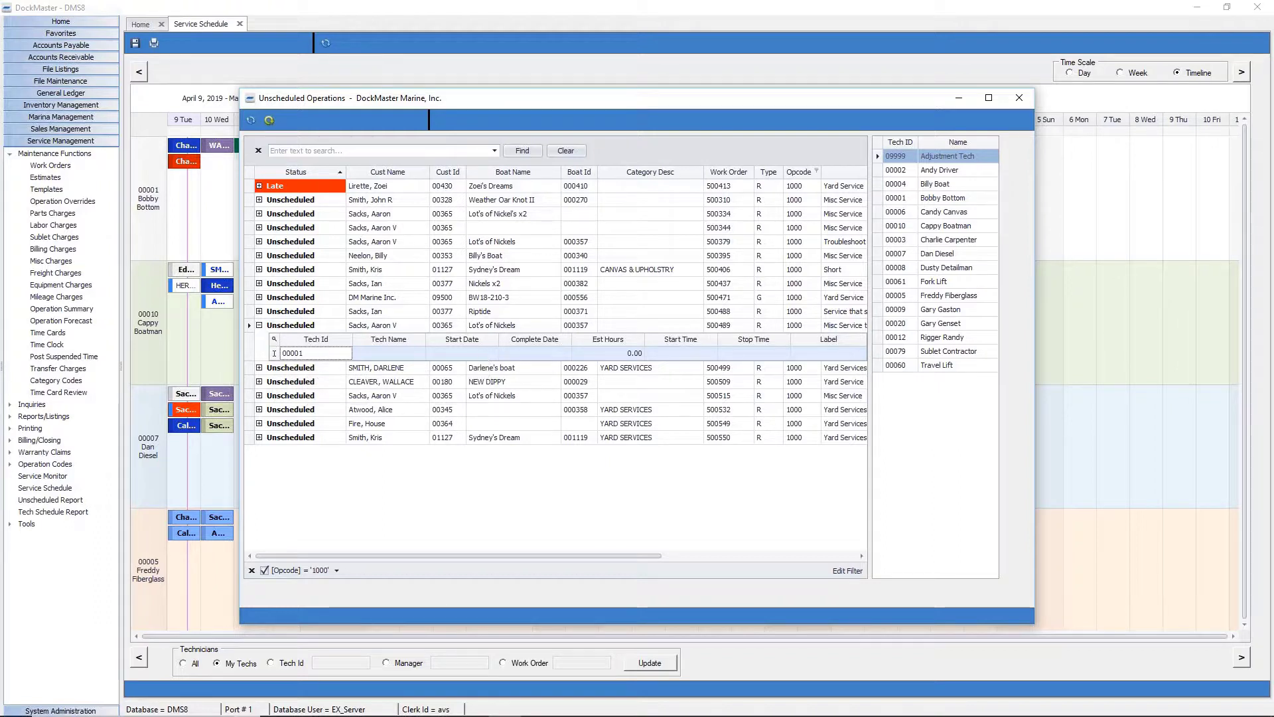
pyautogui.click(430, 354)
pyautogui.click(588, 353)
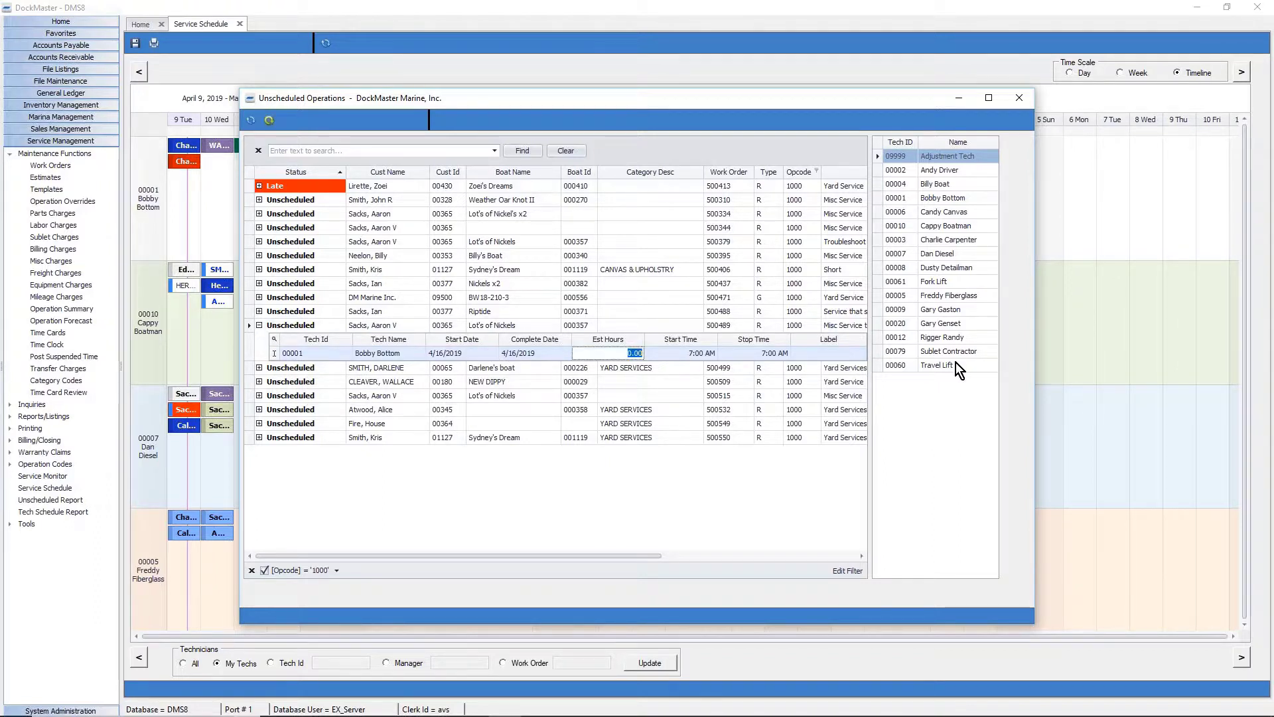
pyautogui.press('BackSpace')
pyautogui.write('3.5')
pyautogui.press('Tab')
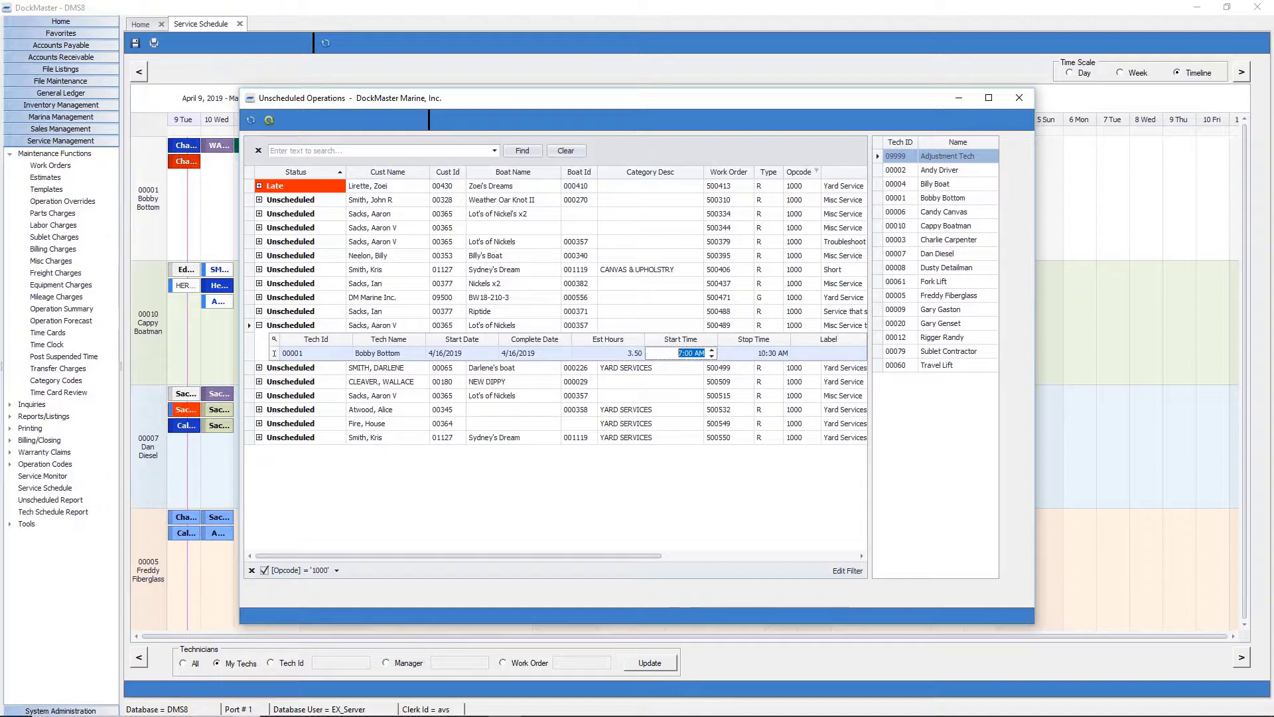
pyautogui.write('9')
pyautogui.press('Tab')
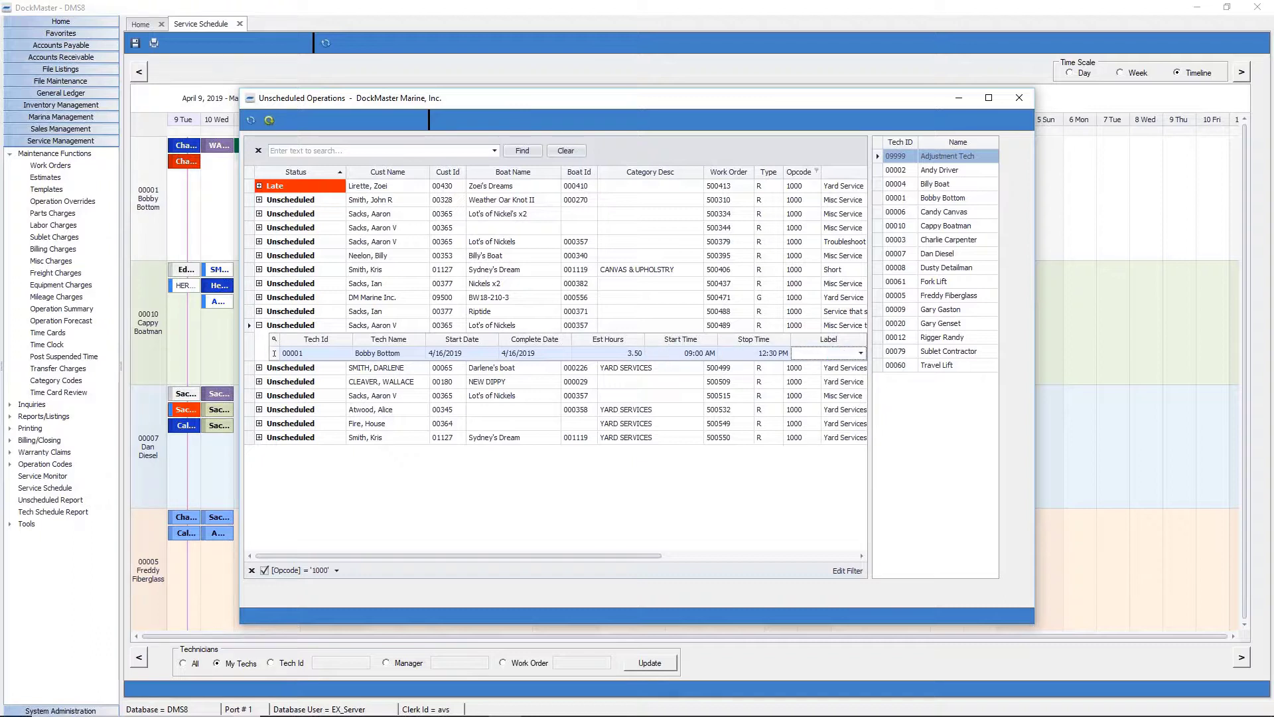
pyautogui.click(274, 121)
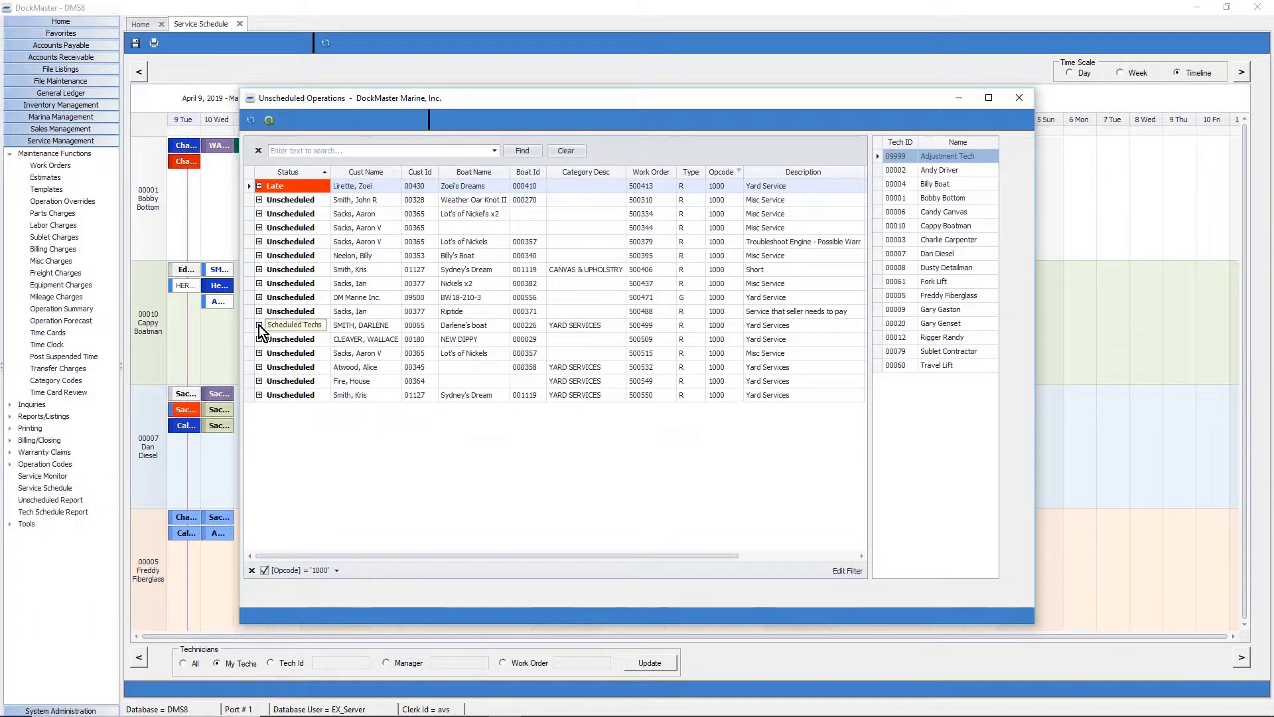
# Book late work order 500413 to technician 00005 at 9:00 AM on 4/16/2019, then close Unscheduled Operations.
pyautogui.click(259, 186)
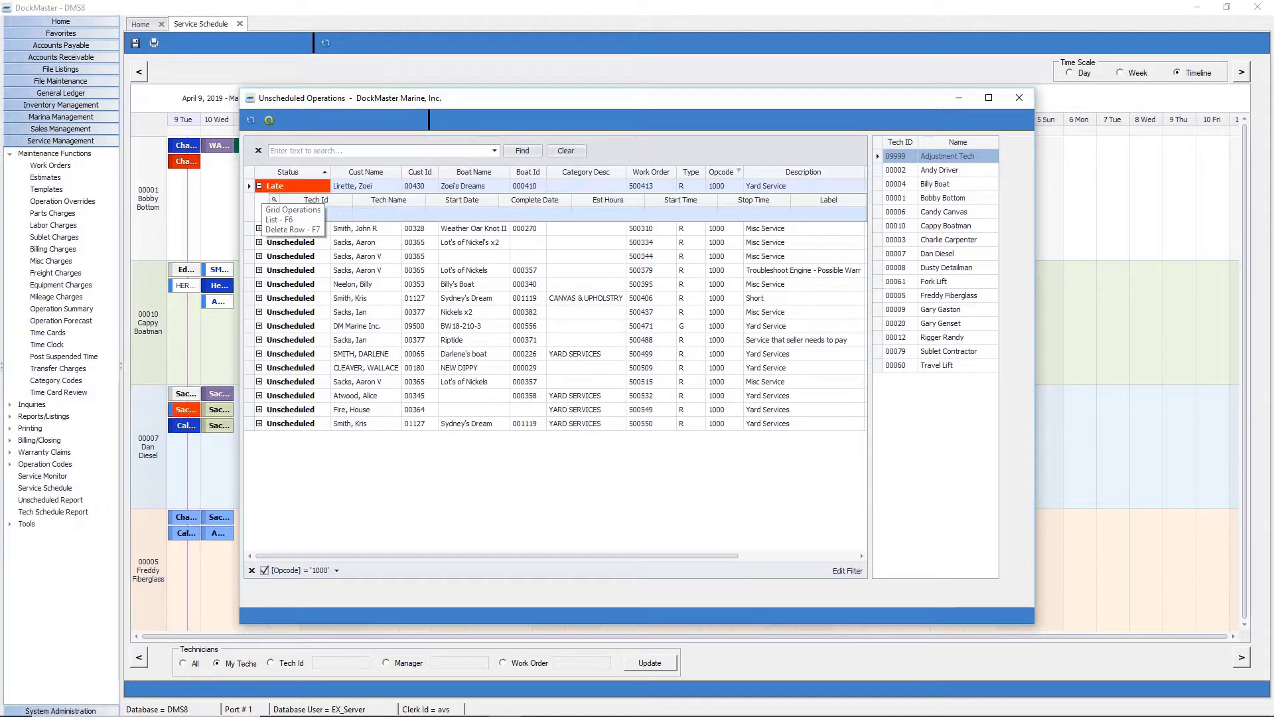
pyautogui.click(338, 213)
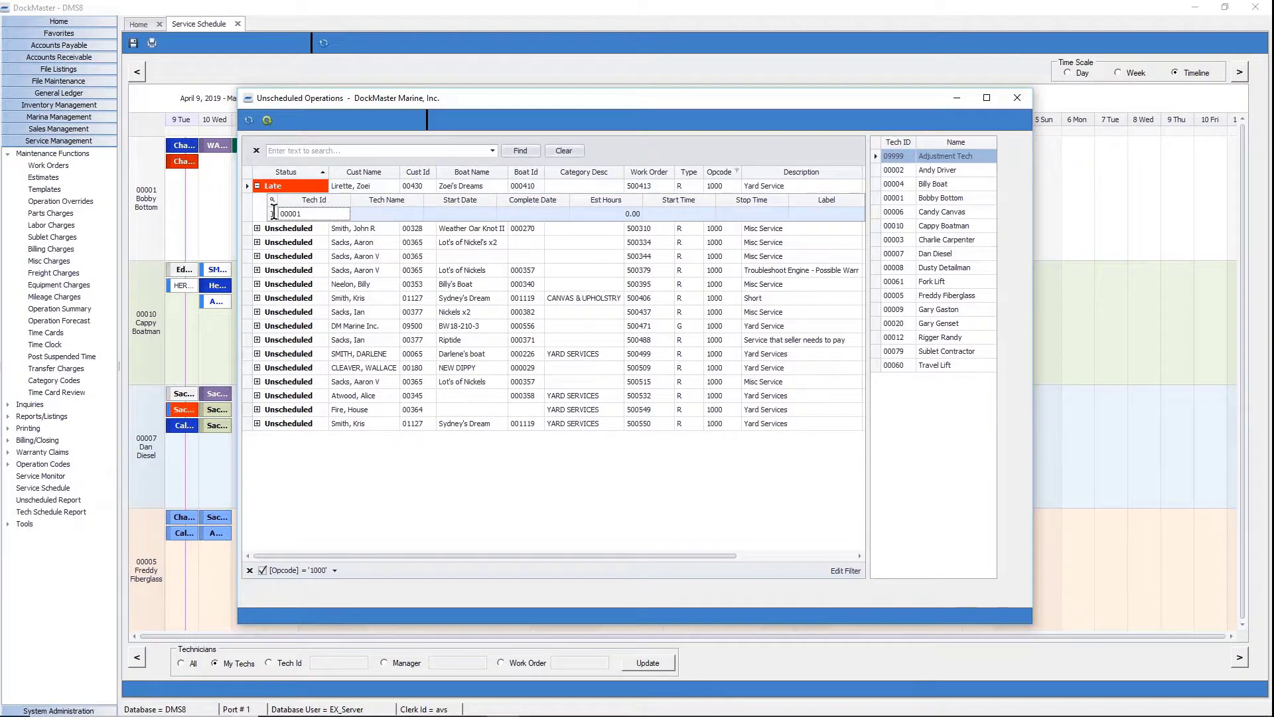
pyautogui.doubleClick(274, 213)
pyautogui.press('Tab')
pyautogui.press('Tab')
pyautogui.press('Tab')
pyautogui.press('Tab')
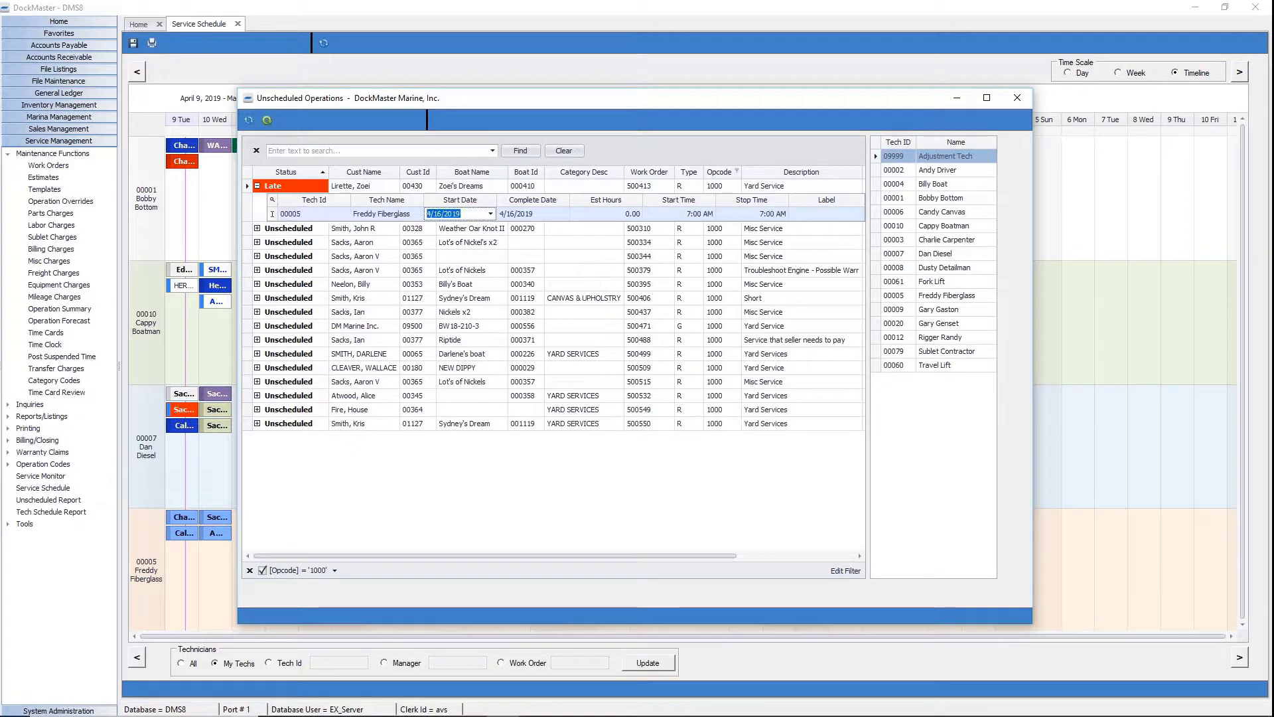
pyautogui.write('9')
pyautogui.press('Tab')
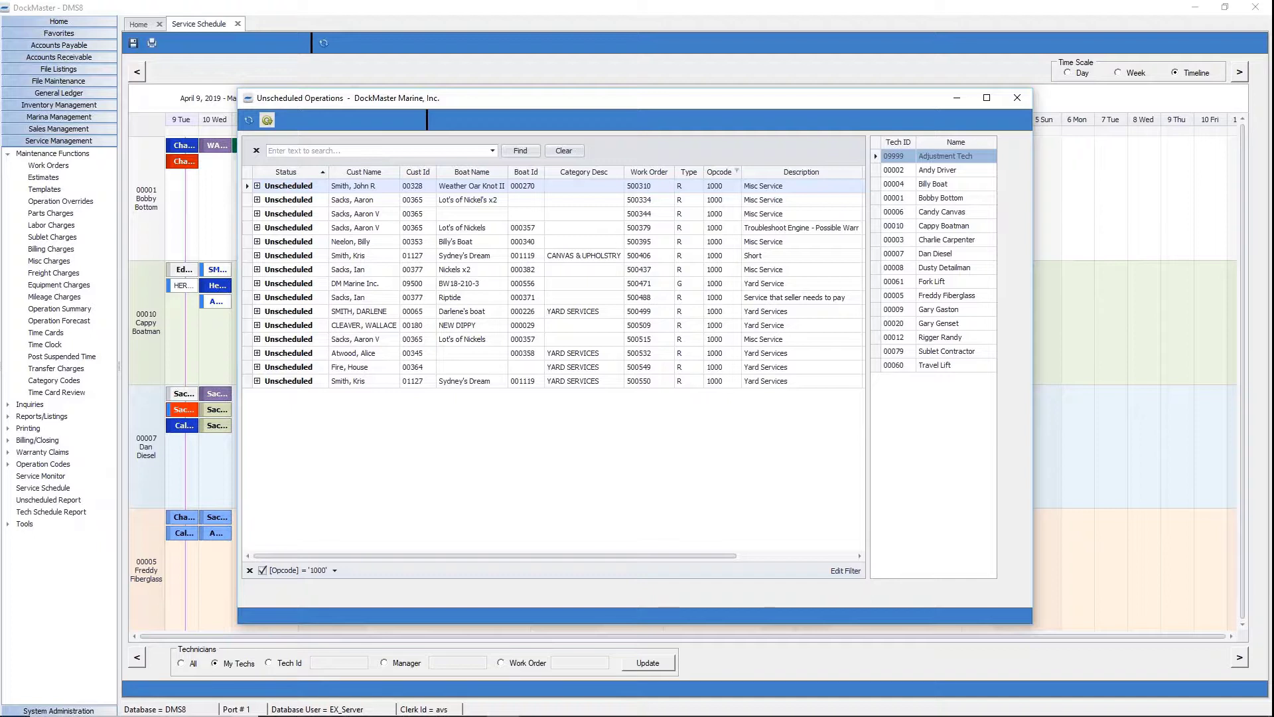
pyautogui.click(1017, 98)
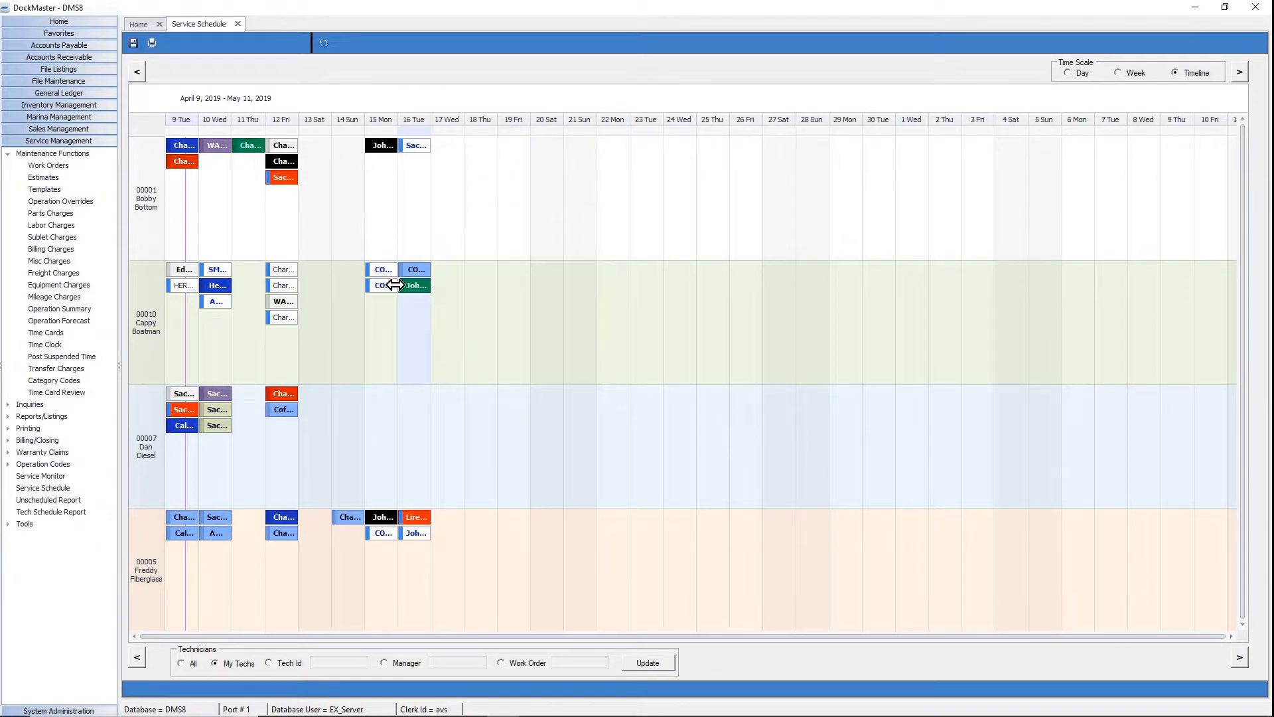
pyautogui.rightClick(418, 285)
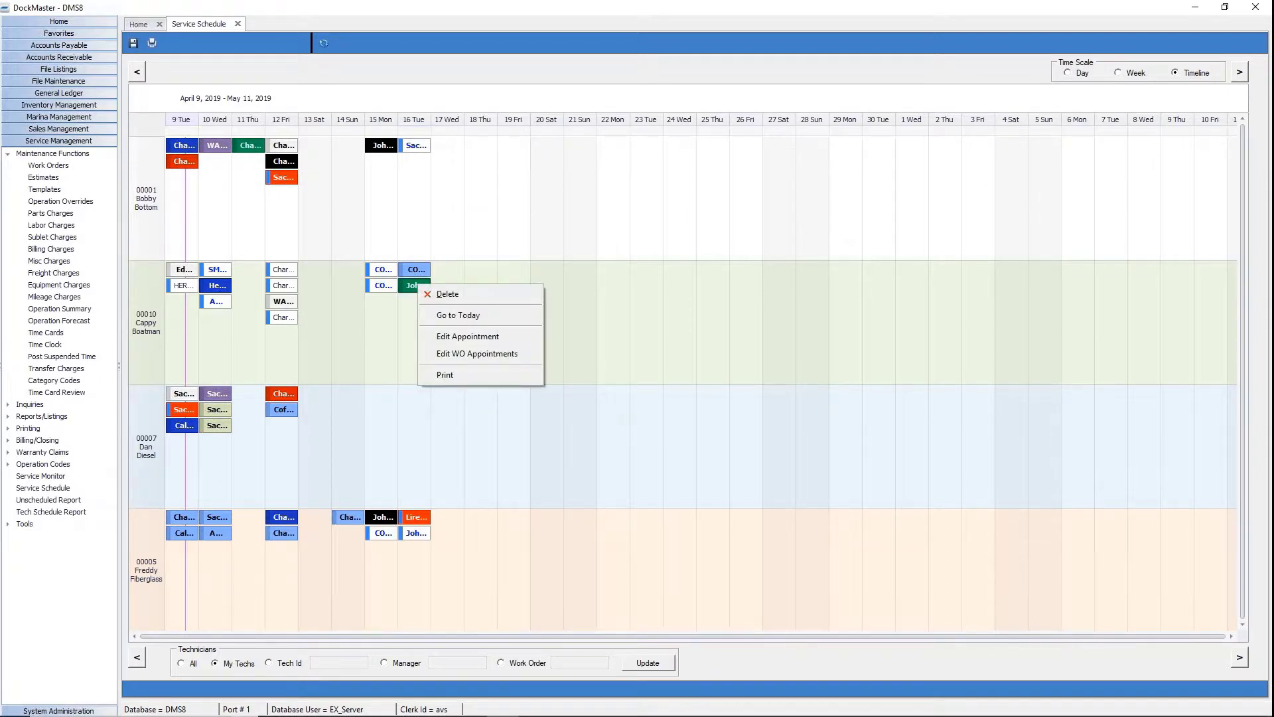
pyautogui.click(515, 353)
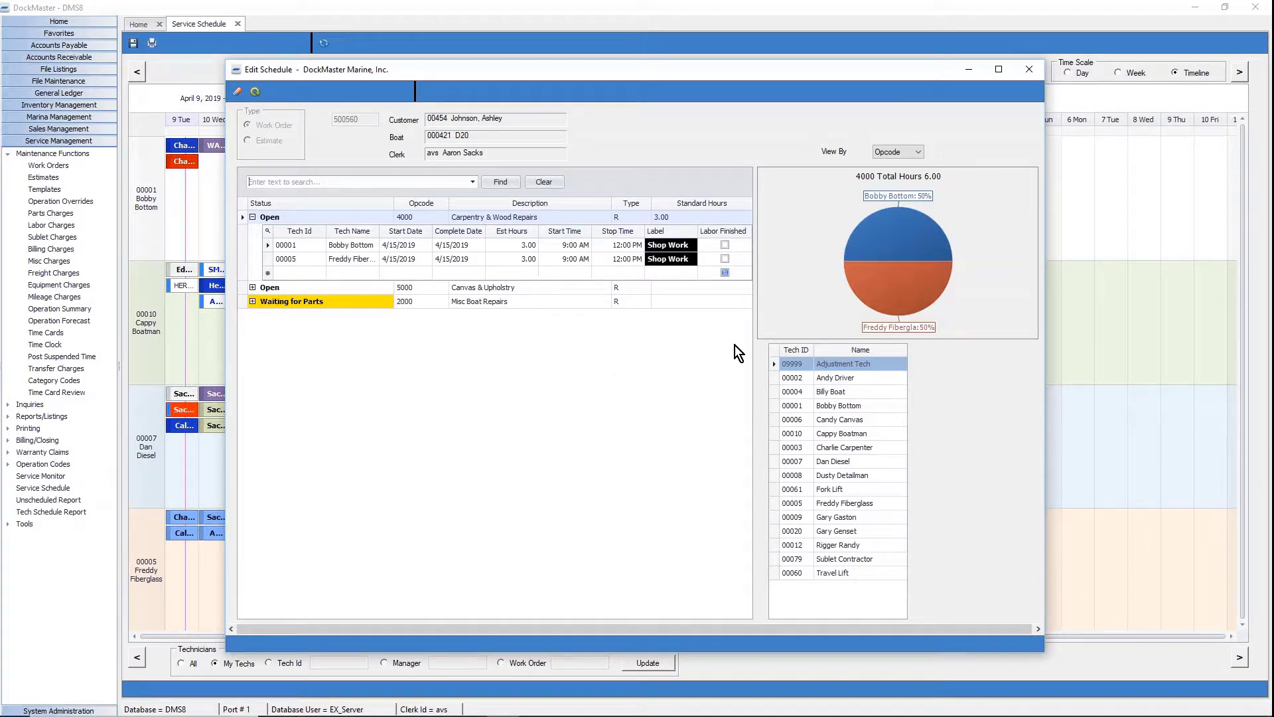
pyautogui.click(1040, 71)
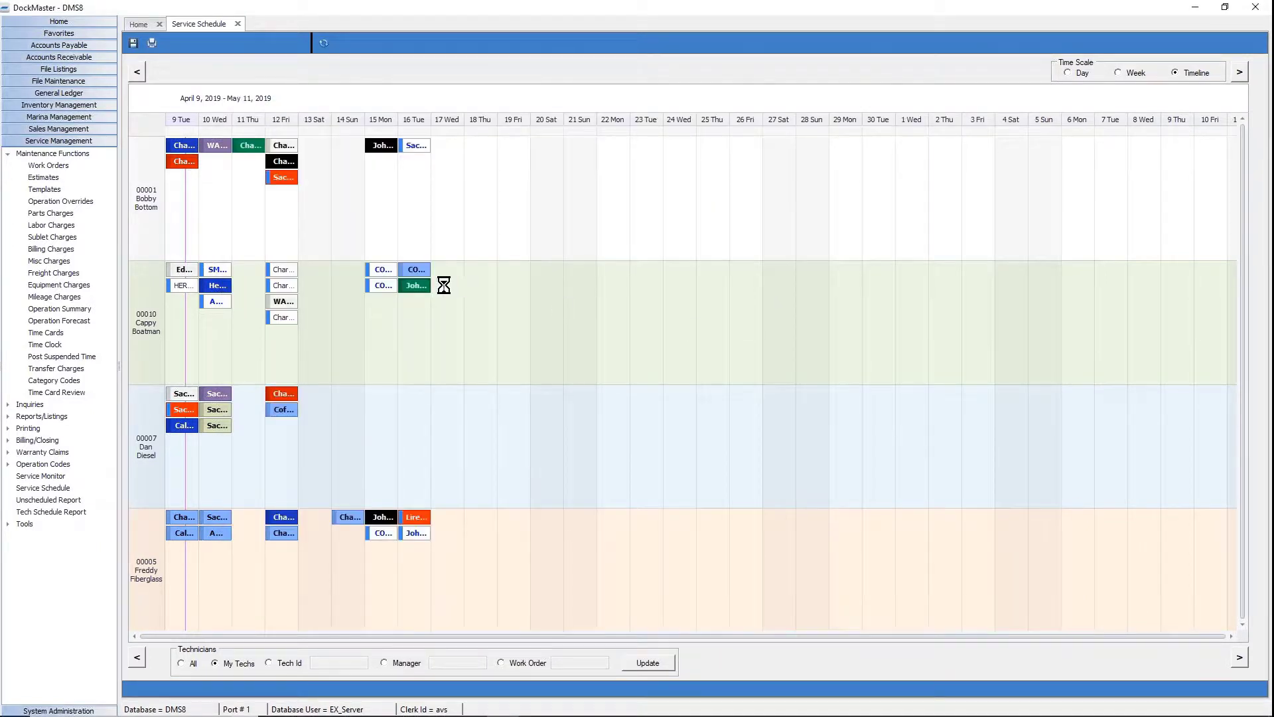
pyautogui.rightClick(418, 286)
pyautogui.click(459, 338)
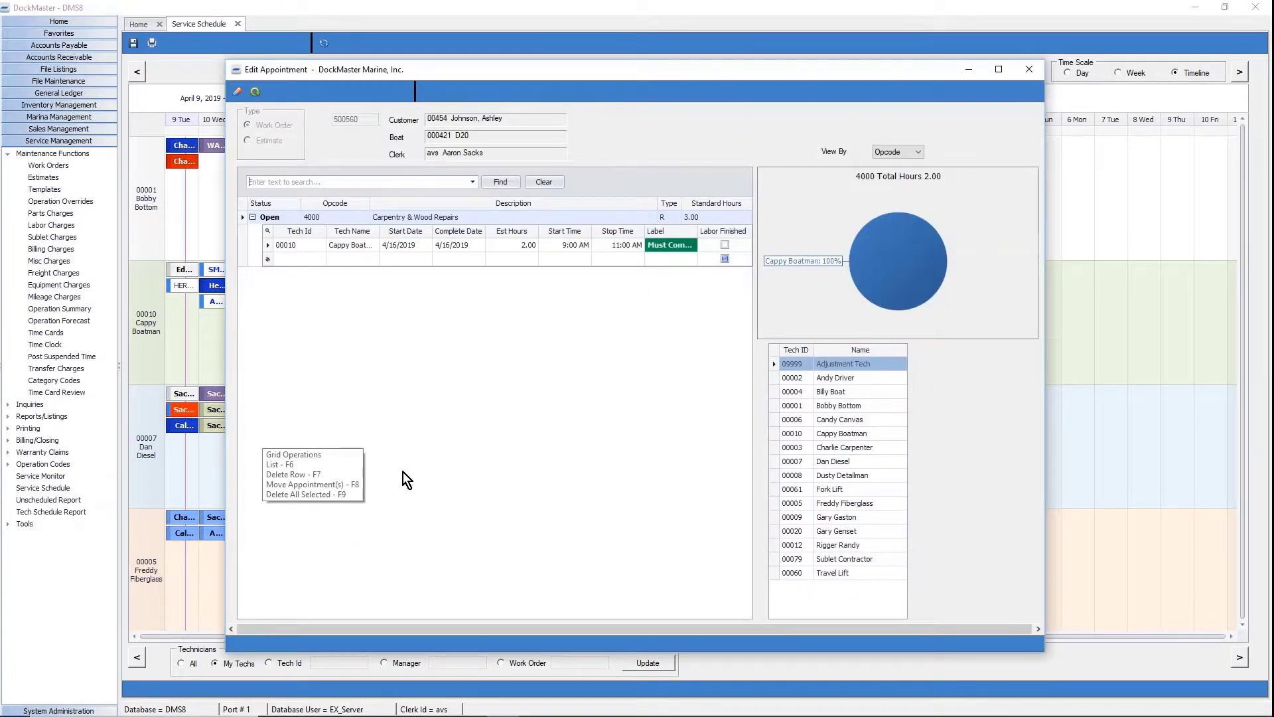
pyautogui.click(1026, 73)
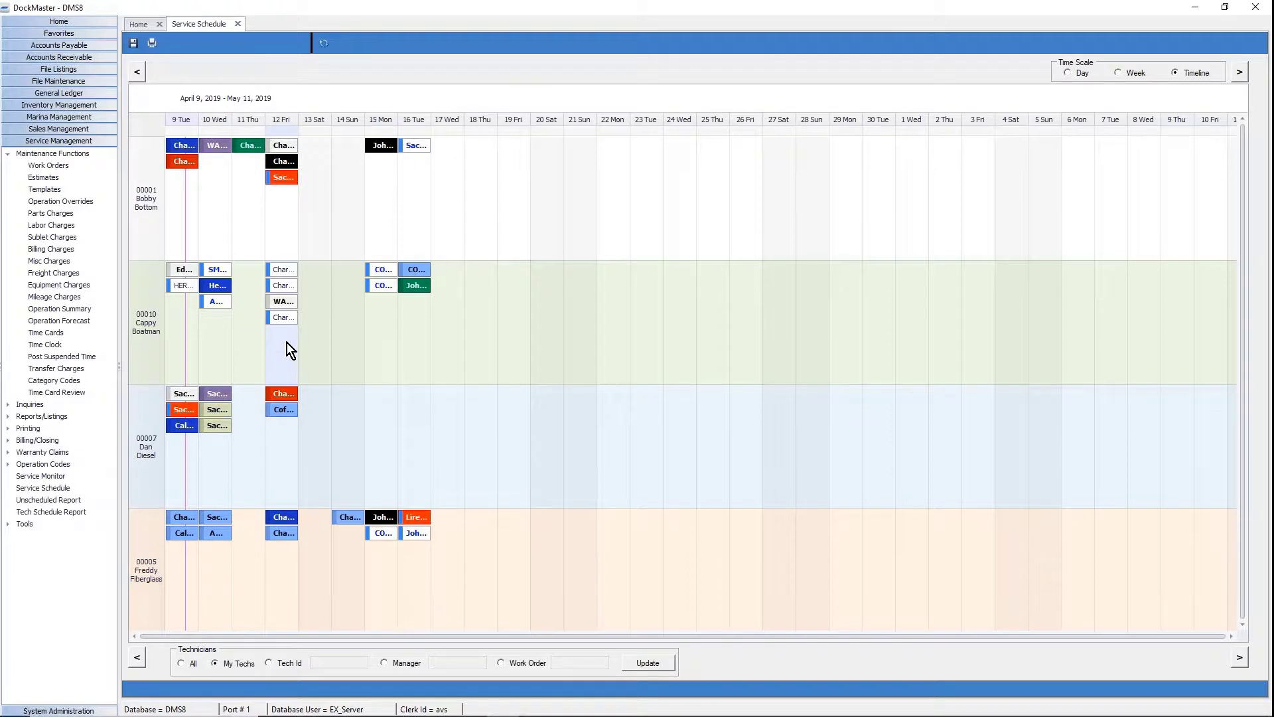
# Open the Daily Detail for Friday, April 12, 2019 and list it by operations.
pyautogui.rightClick(287, 342)
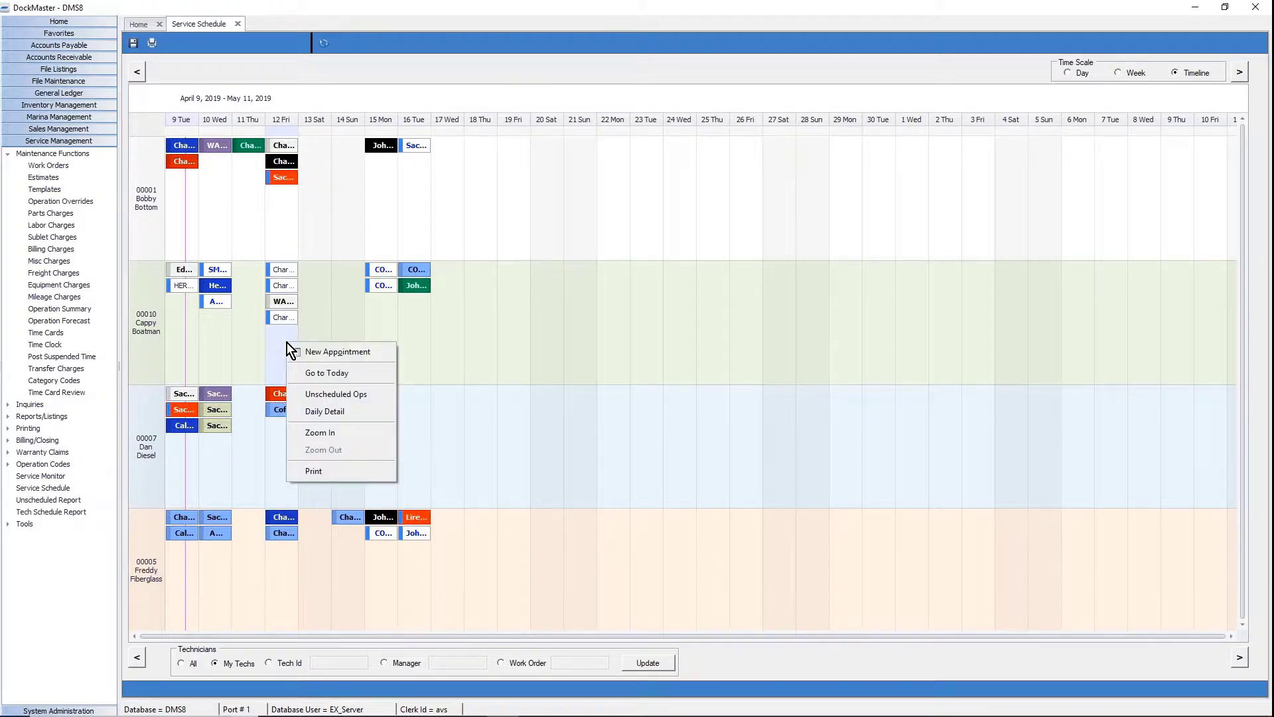
pyautogui.click(330, 413)
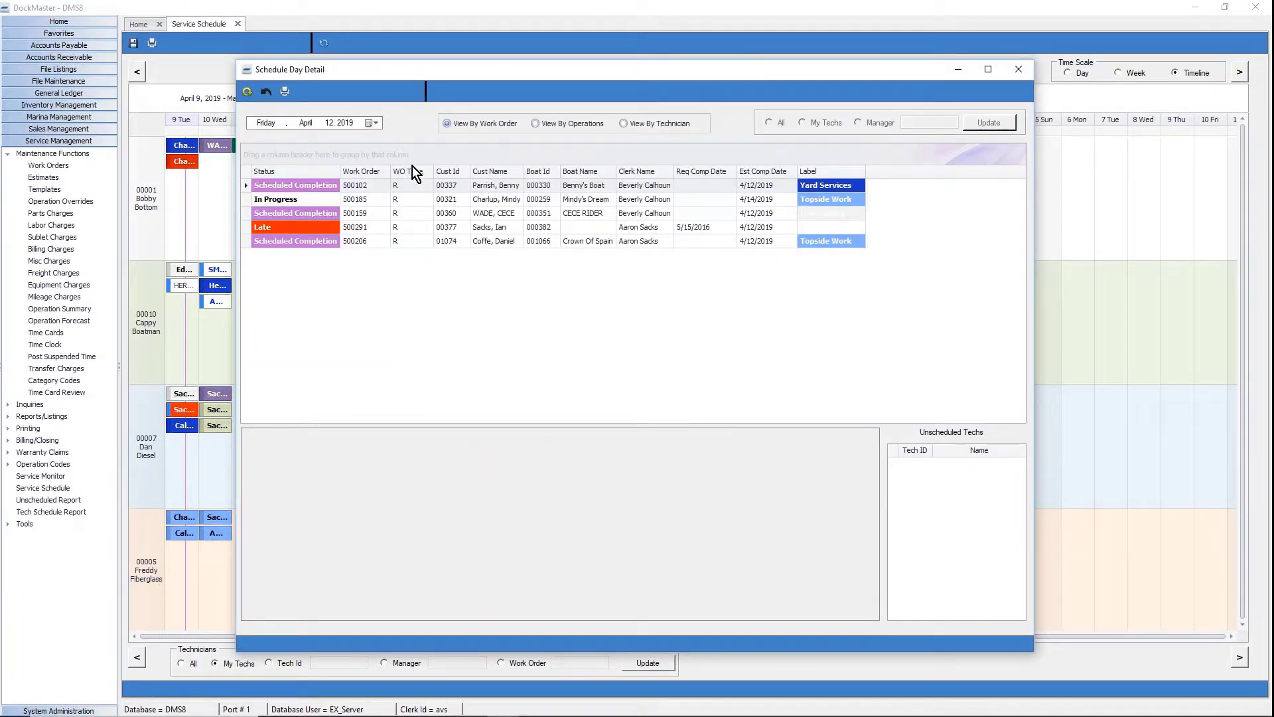
pyautogui.click(541, 126)
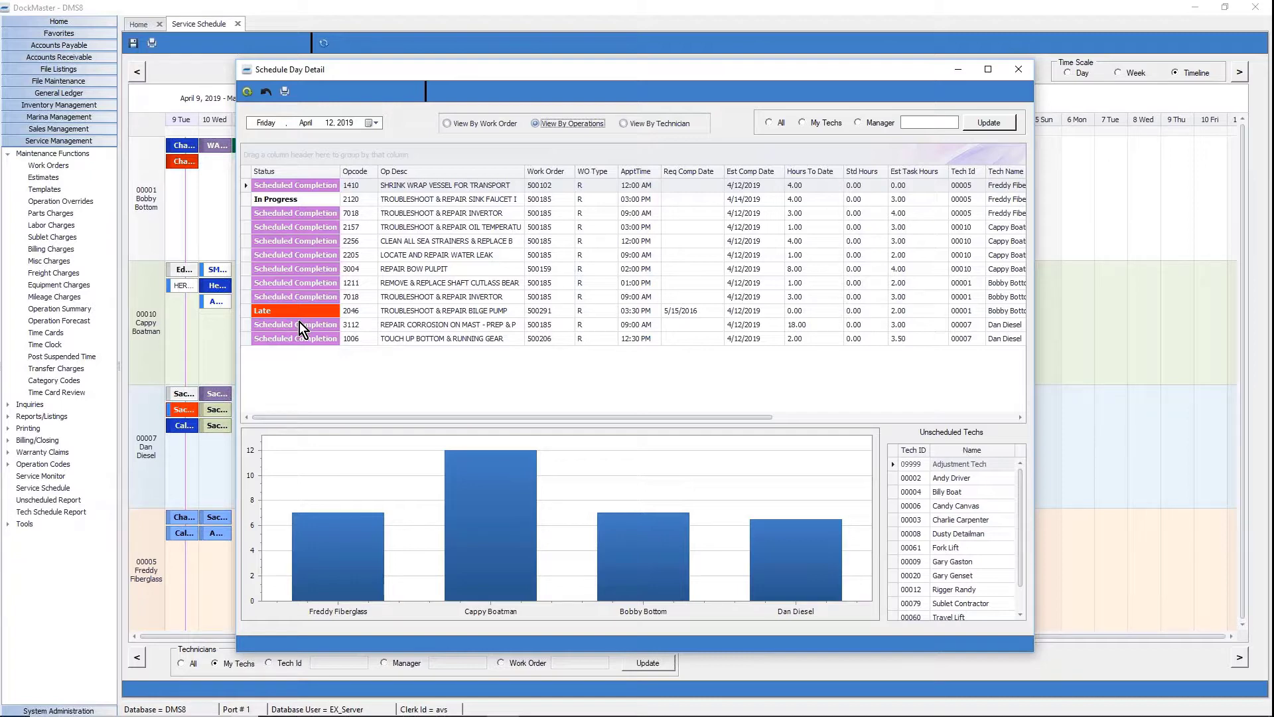
# Open the Label list for LOCATE AND REPAIR WATER LEAK and close it without choosing.
pyautogui.click(269, 310)
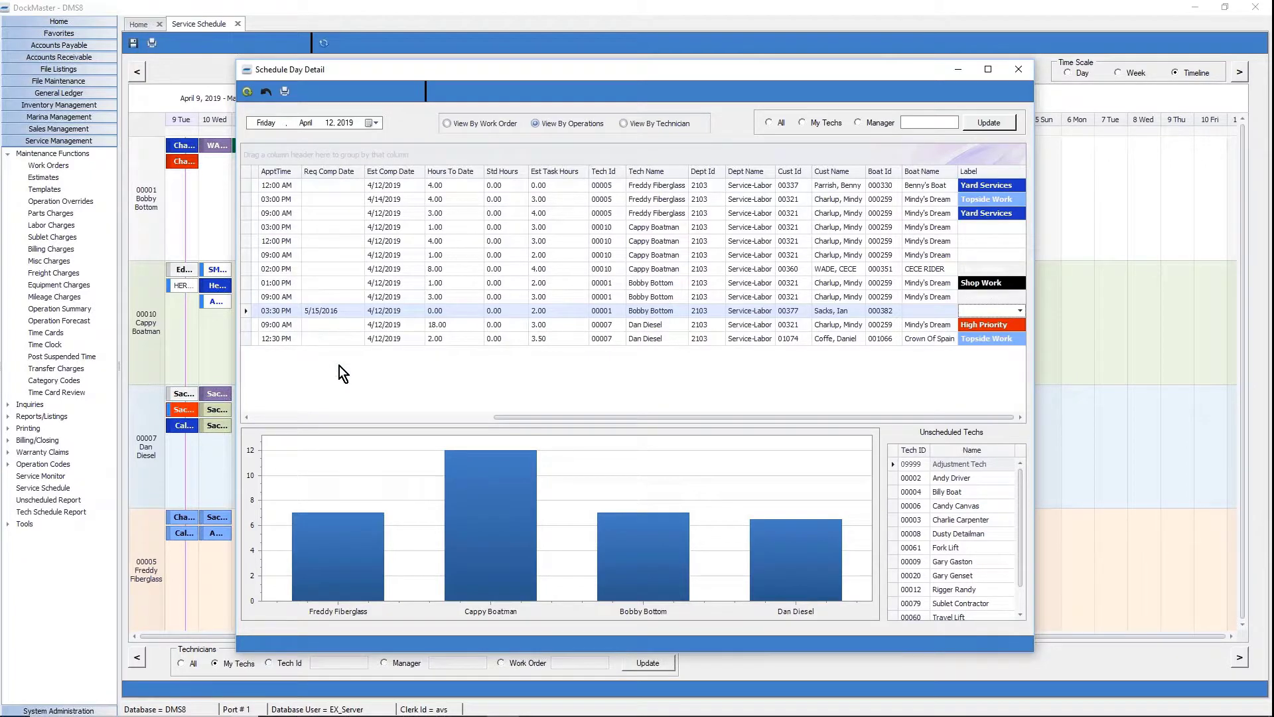
pyautogui.moveTo(532, 417); pyautogui.dragTo(293, 417)
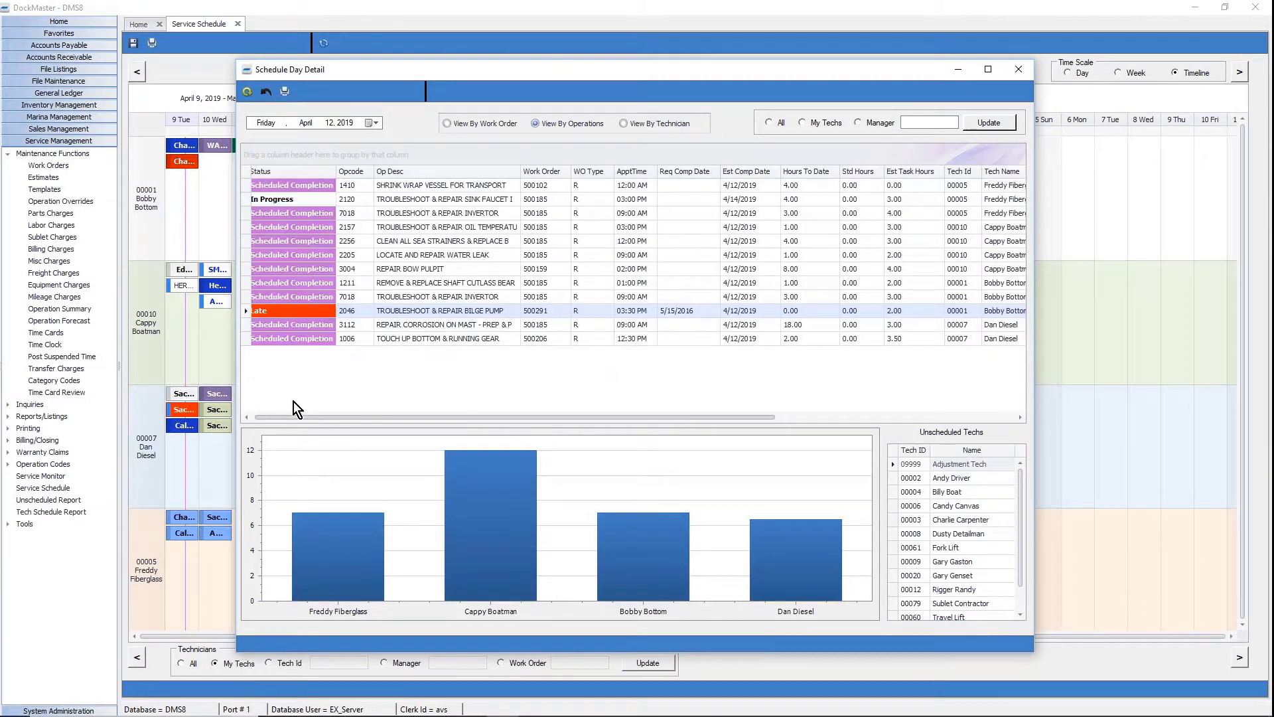
pyautogui.click(775, 252)
pyautogui.moveTo(725, 416); pyautogui.dragTo(998, 416)
pyautogui.click(1005, 256)
pyautogui.click(1017, 256)
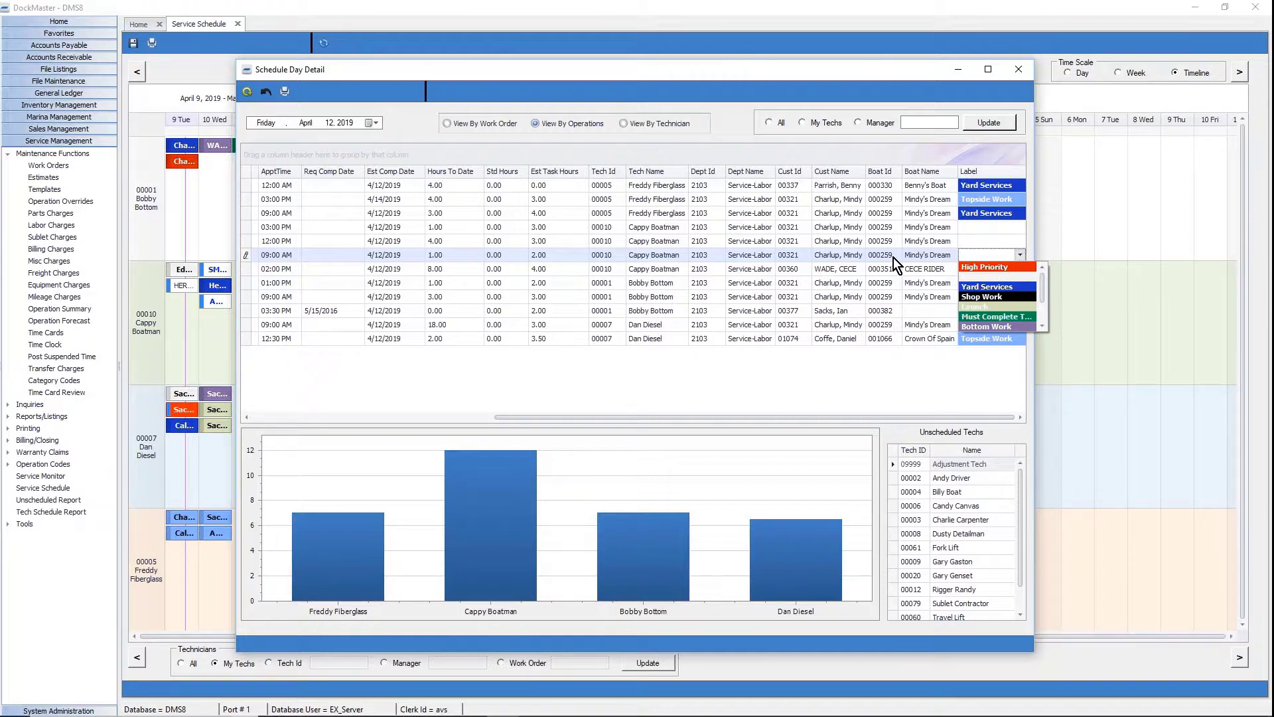
pyautogui.click(476, 251)
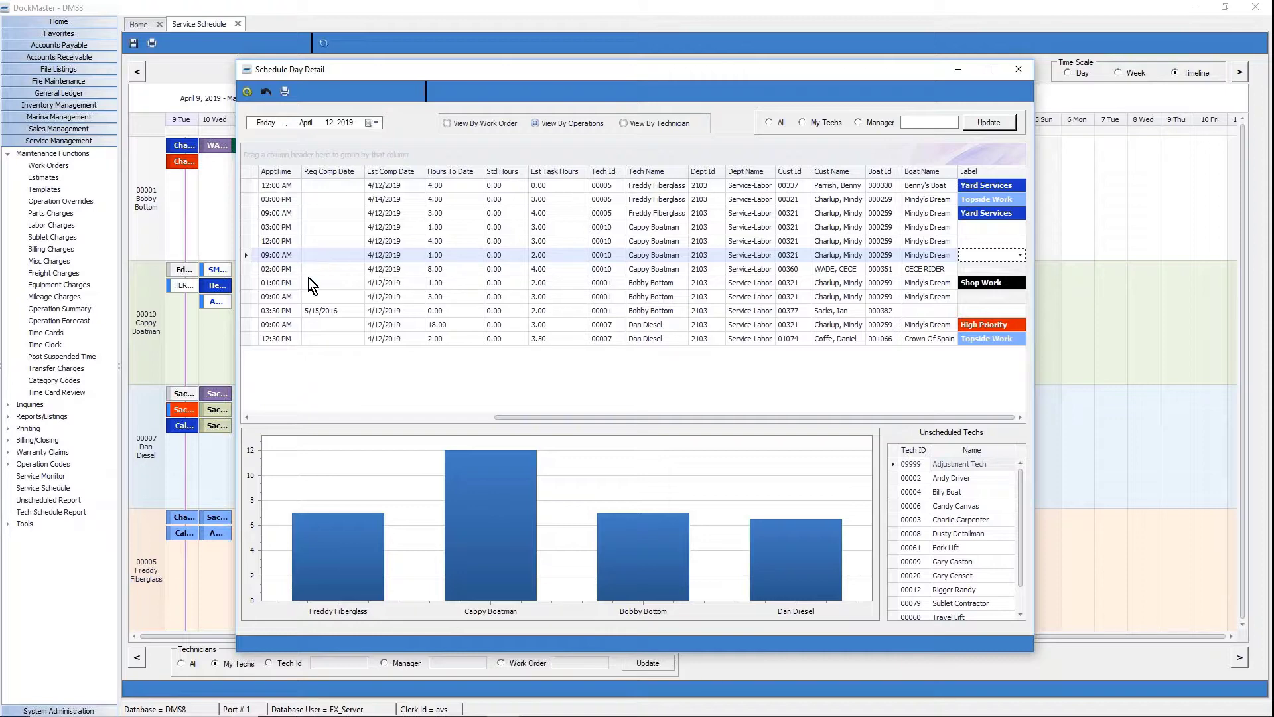
pyautogui.click(405, 416)
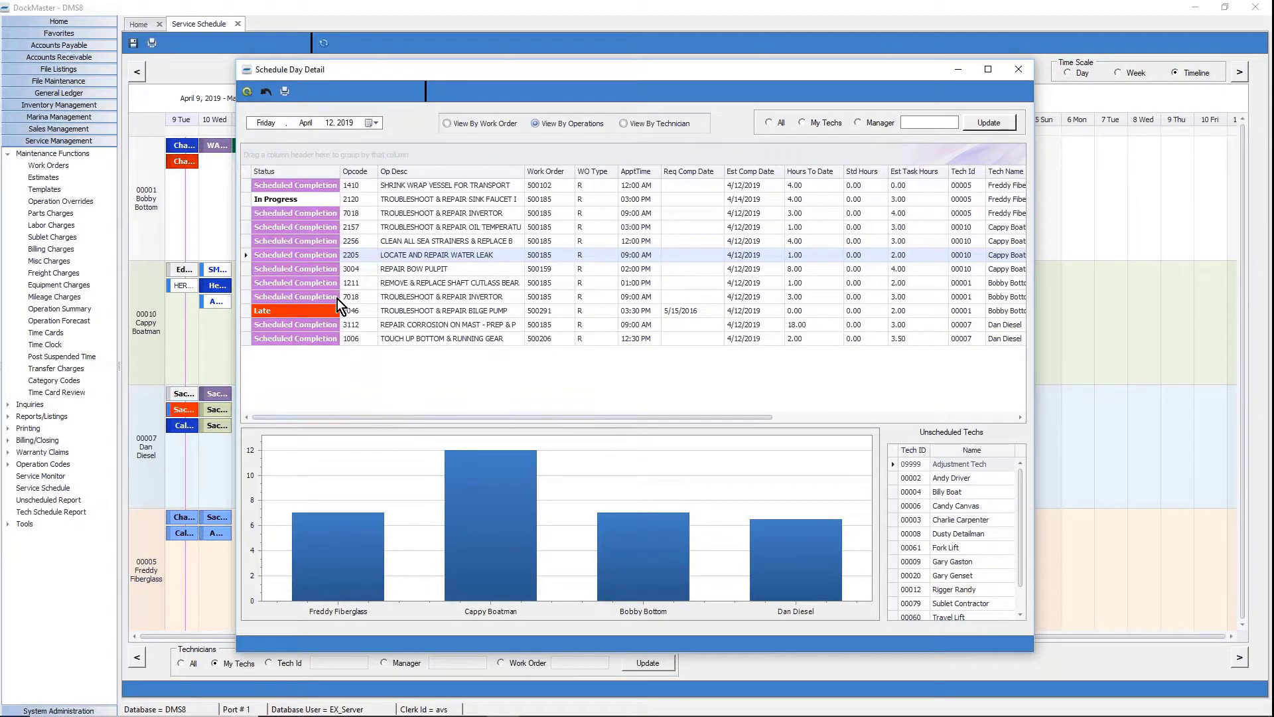
# Bring up Print Grid, dismiss it, and close the Schedule Day Detail window.
pyautogui.rightClick(300, 268)
pyautogui.click(376, 402)
pyautogui.click(1025, 71)
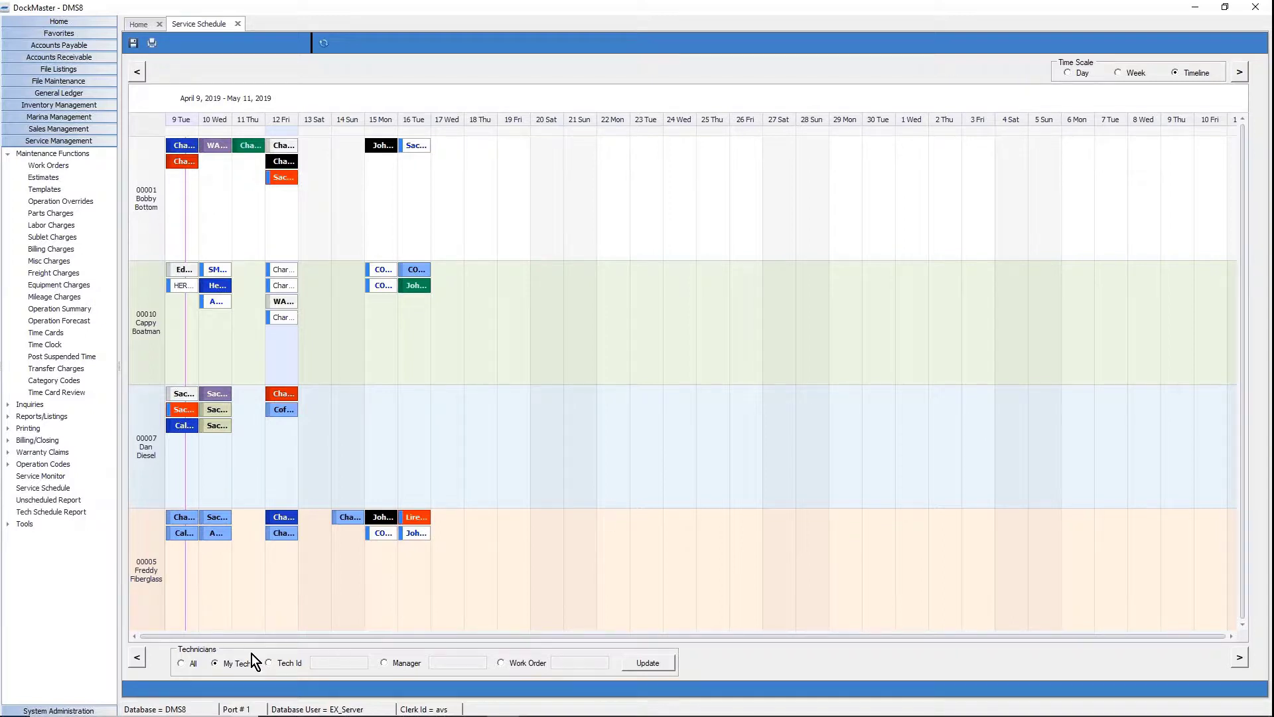
pyautogui.click(138, 657)
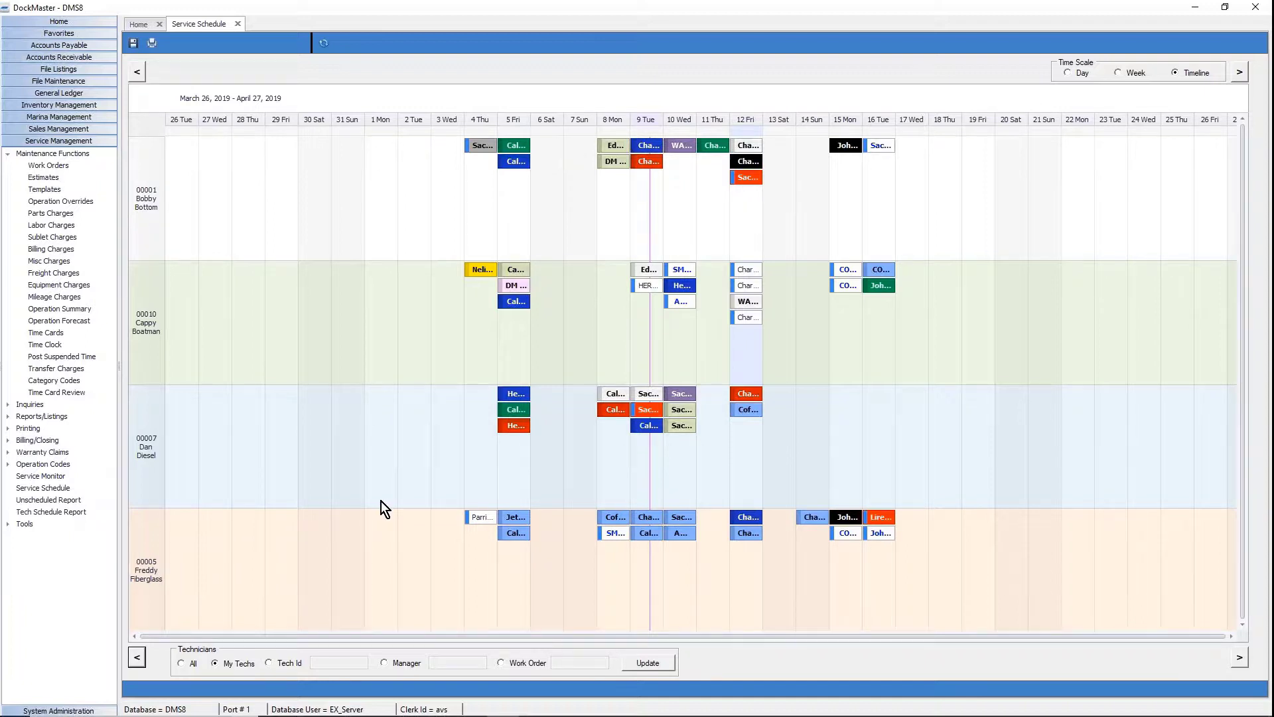
pyautogui.moveTo(509, 392); pyautogui.dragTo(845, 395)
pyautogui.moveTo(505, 414); pyautogui.dragTo(861, 433)
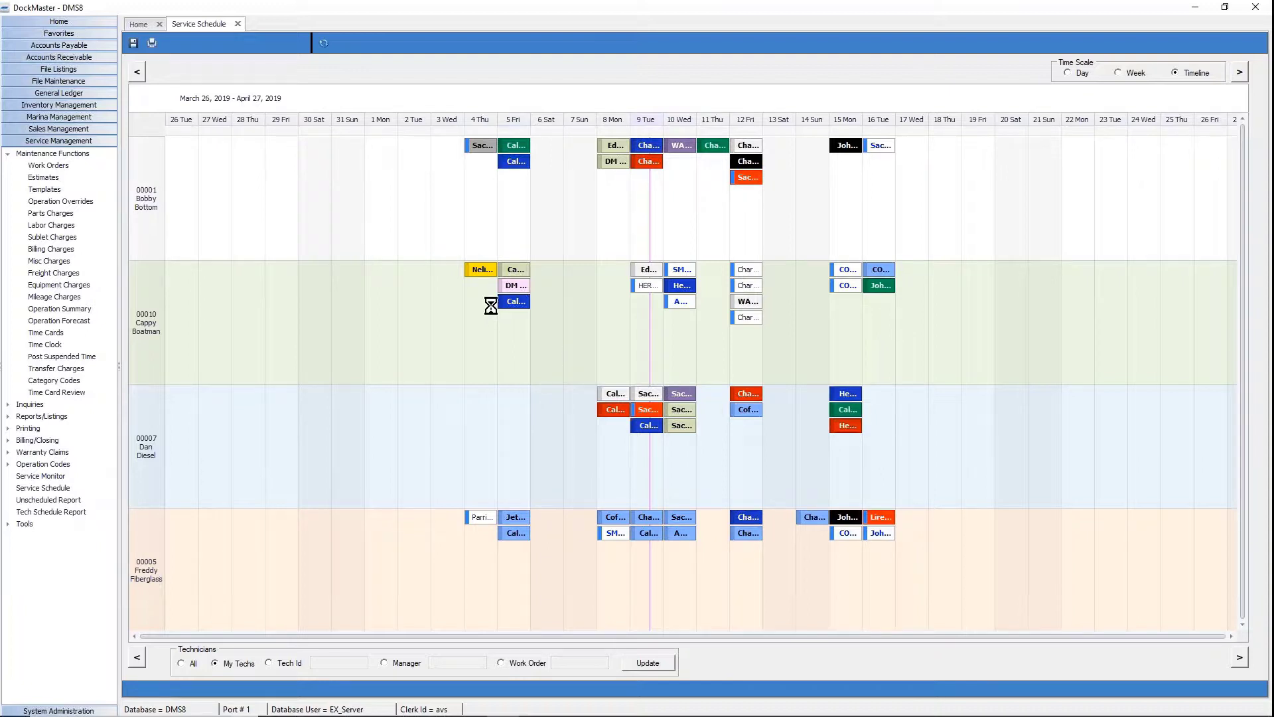
# Change the High Priority job's Complete Date to 4/17/2019 and close the appointment editor.
pyautogui.doubleClick(845, 426)
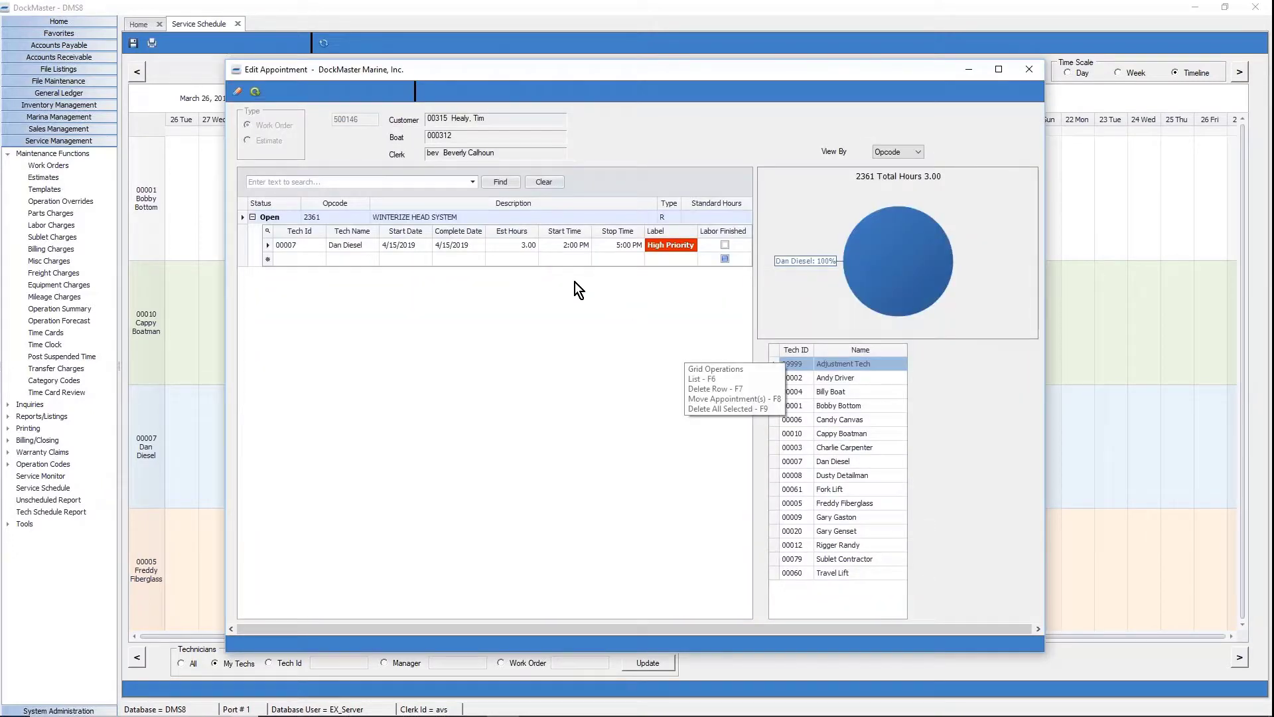
pyautogui.click(475, 245)
pyautogui.click(476, 243)
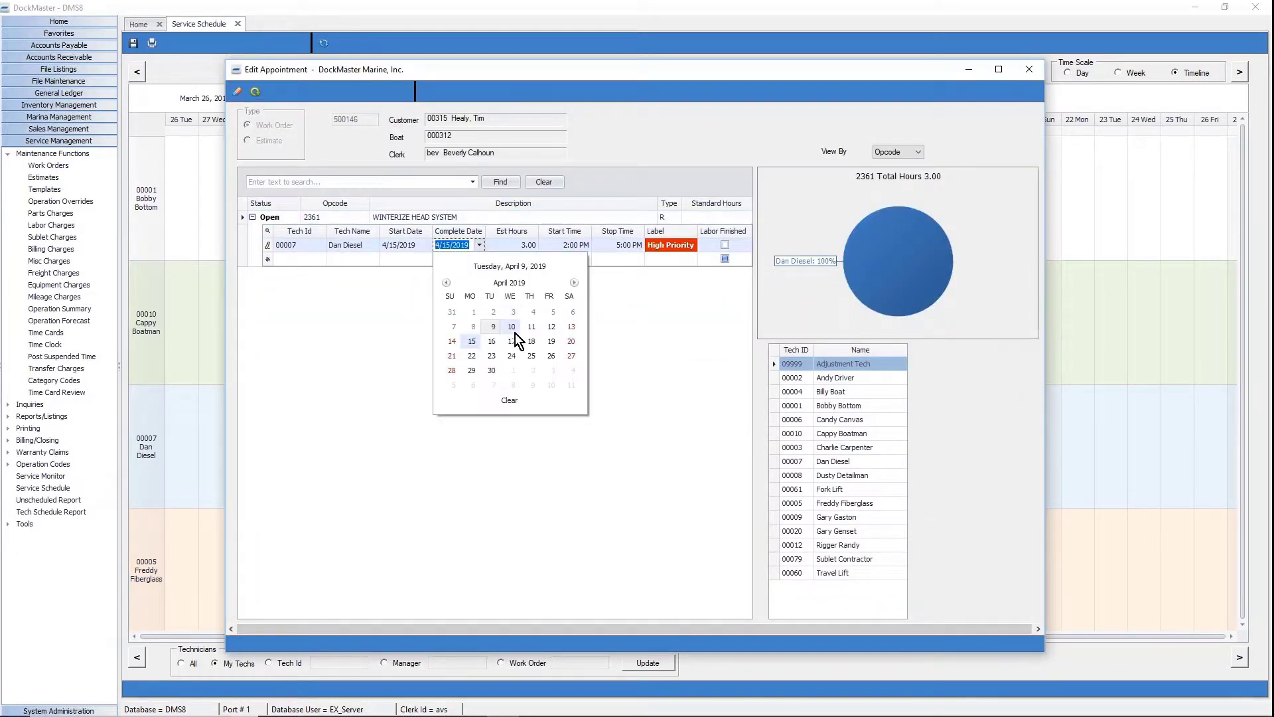
pyautogui.click(512, 342)
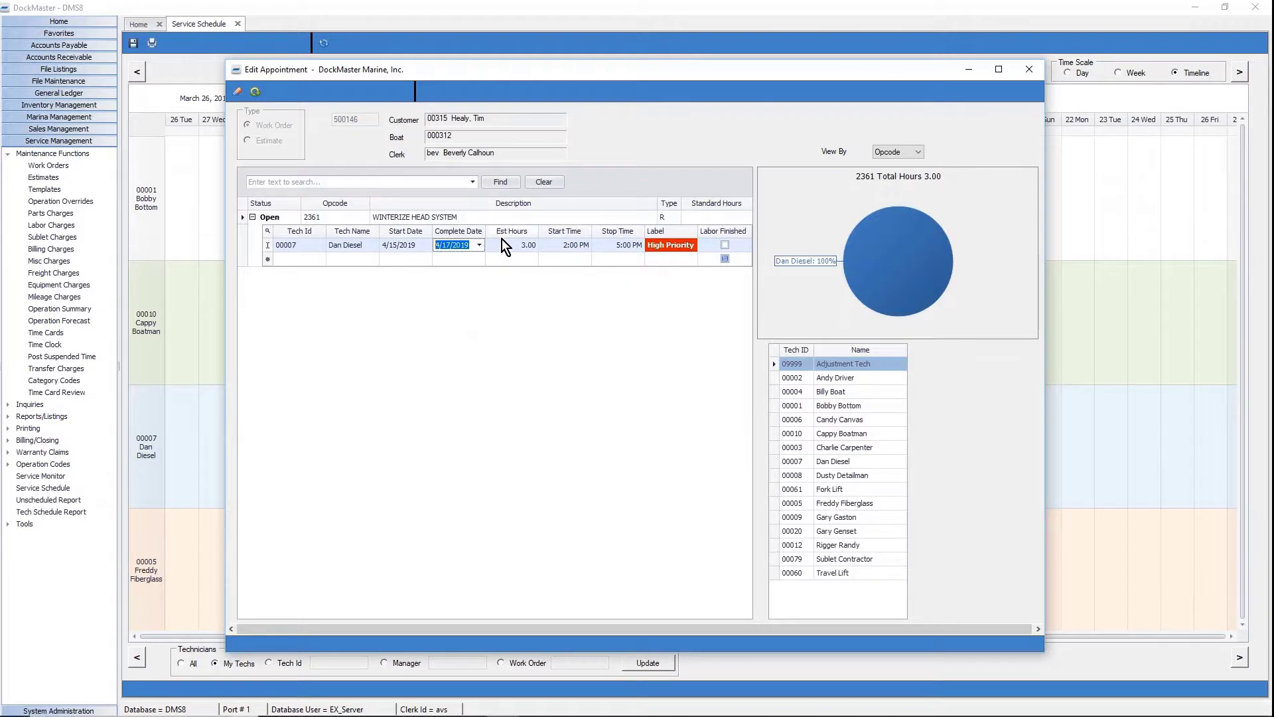
pyautogui.click(251, 88)
pyautogui.click(1033, 70)
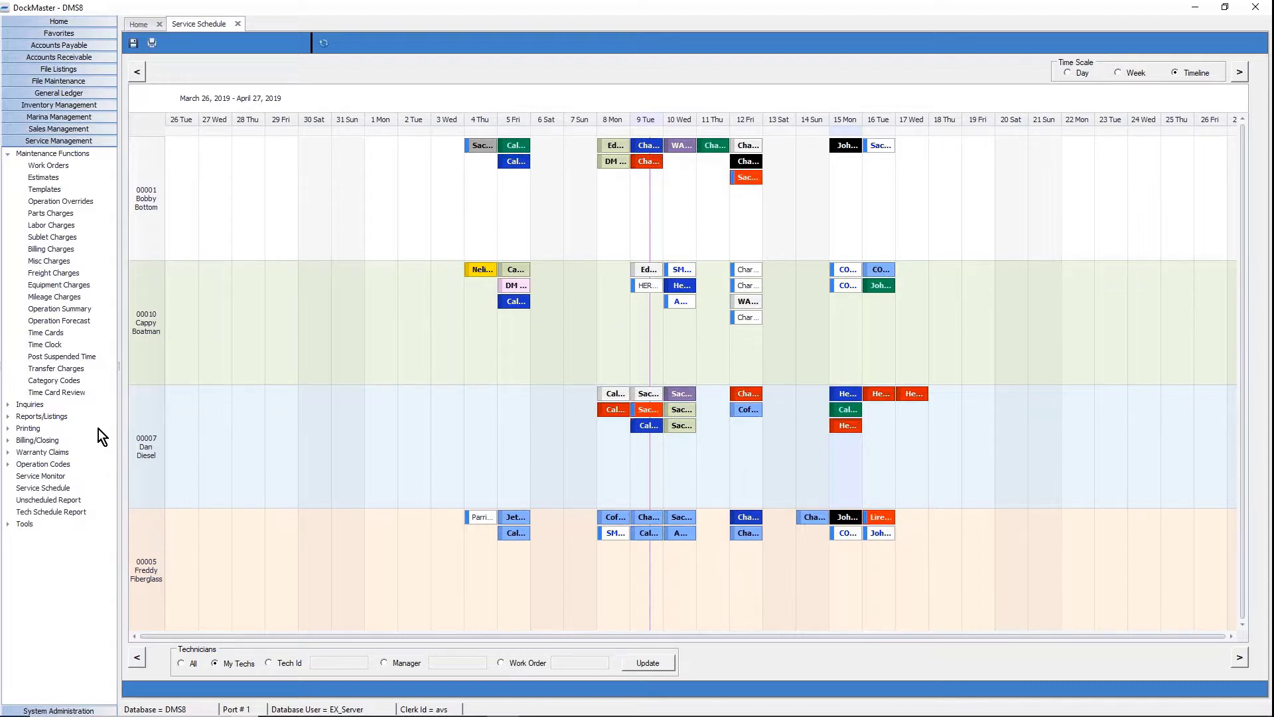
pyautogui.click(945, 290)
# Start a new April 18 appointment on the DM Marine Inc. open work order.
pyautogui.rightClick(951, 298)
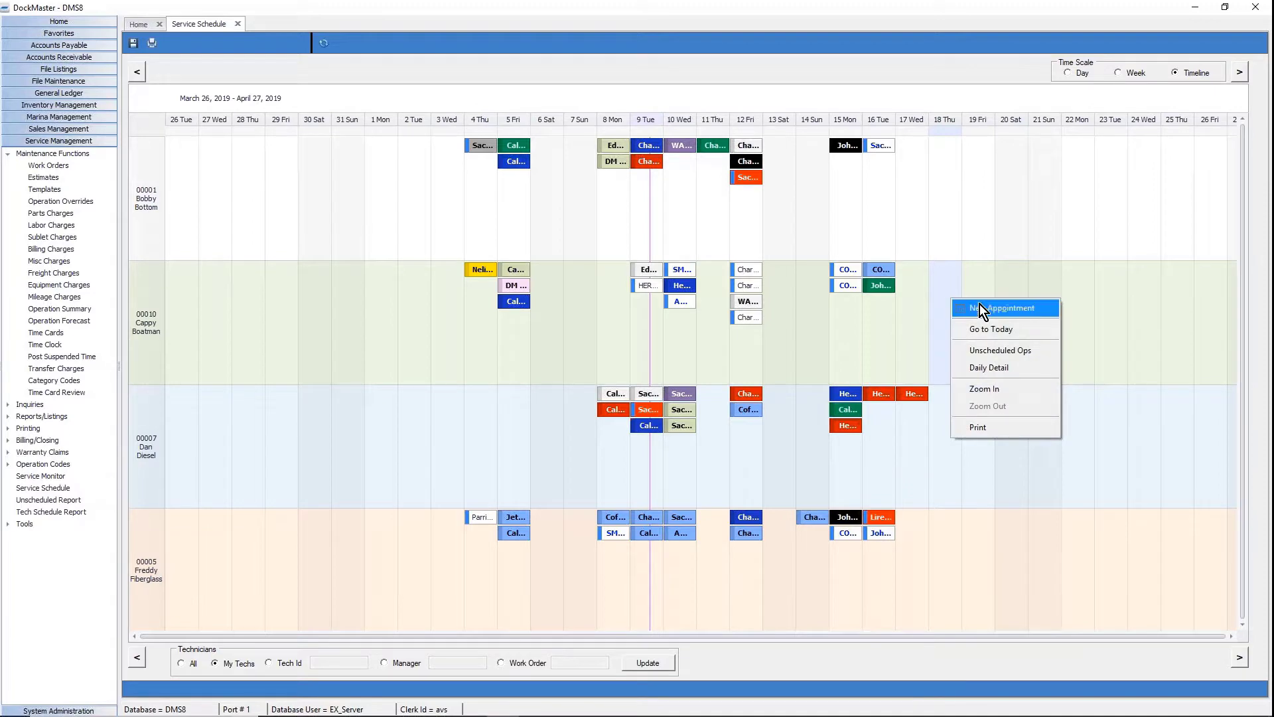
pyautogui.click(979, 306)
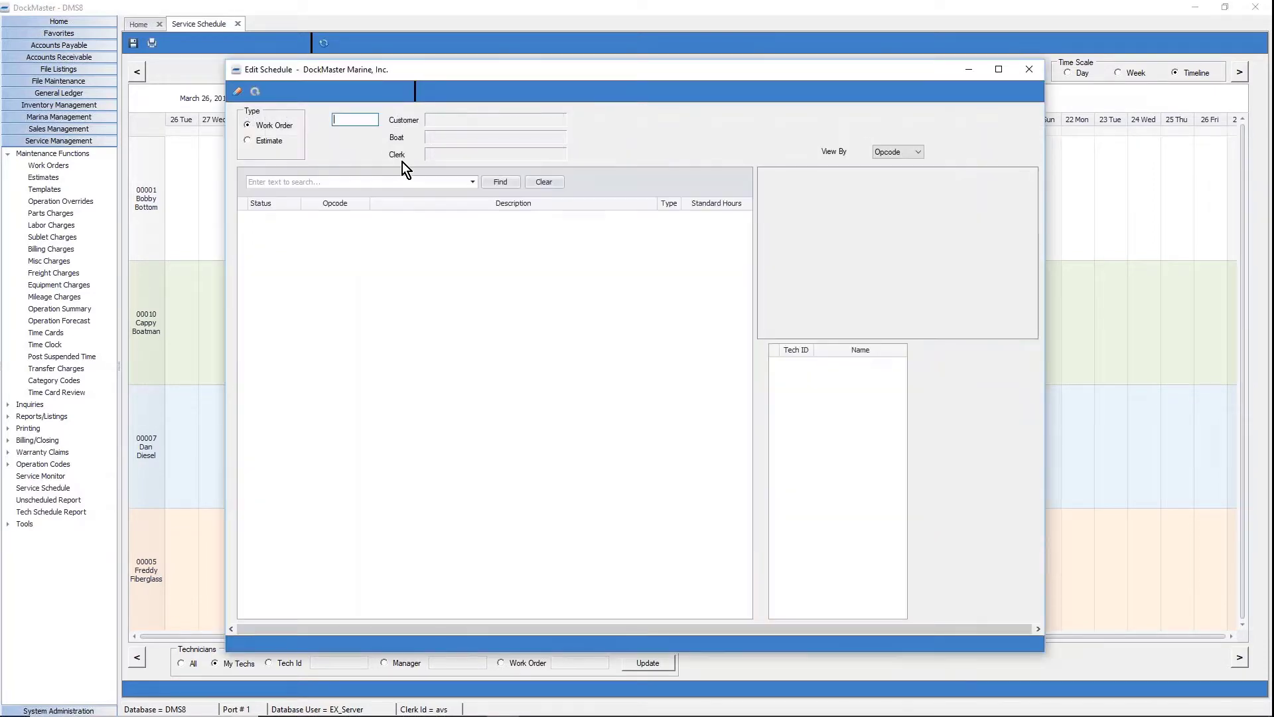
pyautogui.rightClick(366, 123)
pyautogui.click(376, 133)
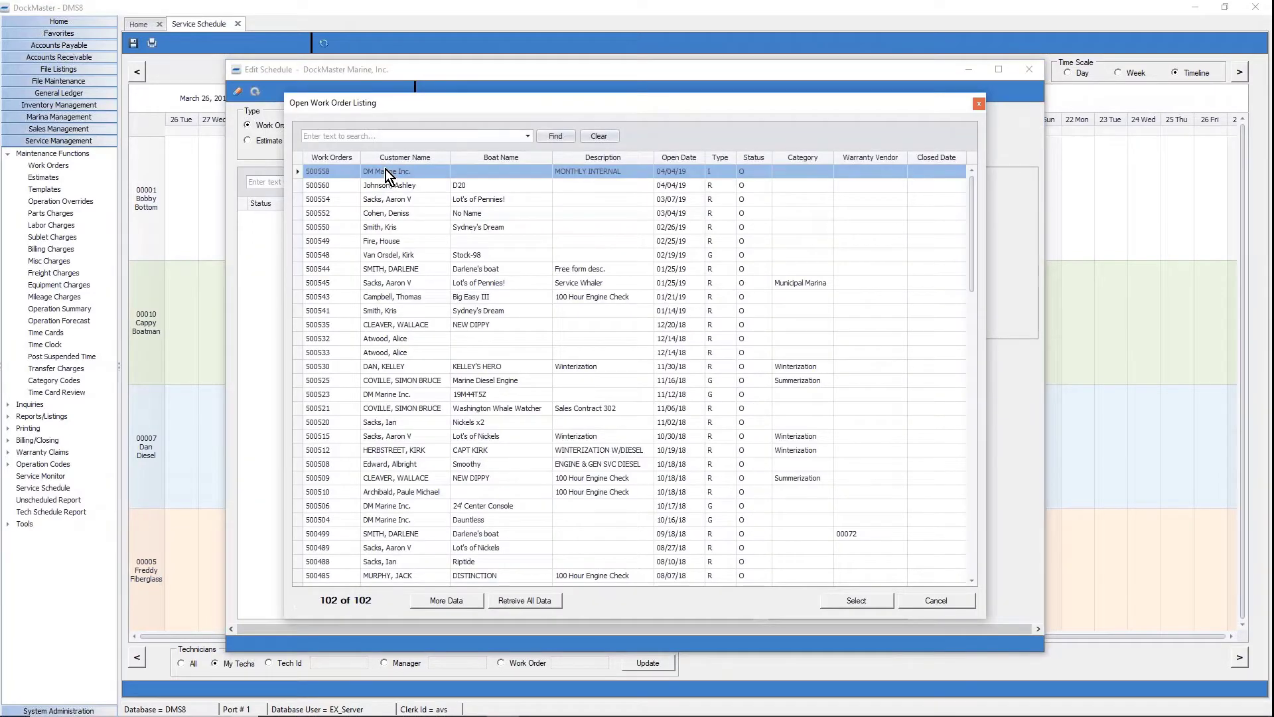
pyautogui.press('Escape')
pyautogui.click(407, 290)
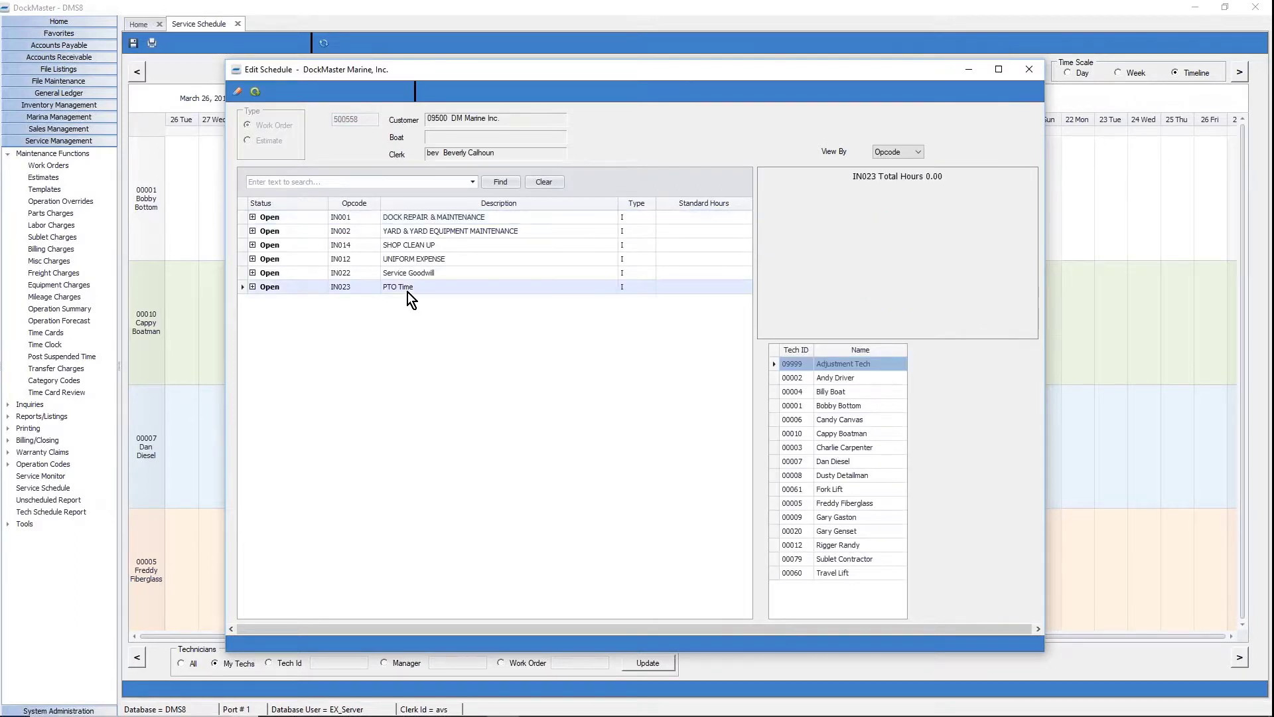
pyautogui.click(253, 287)
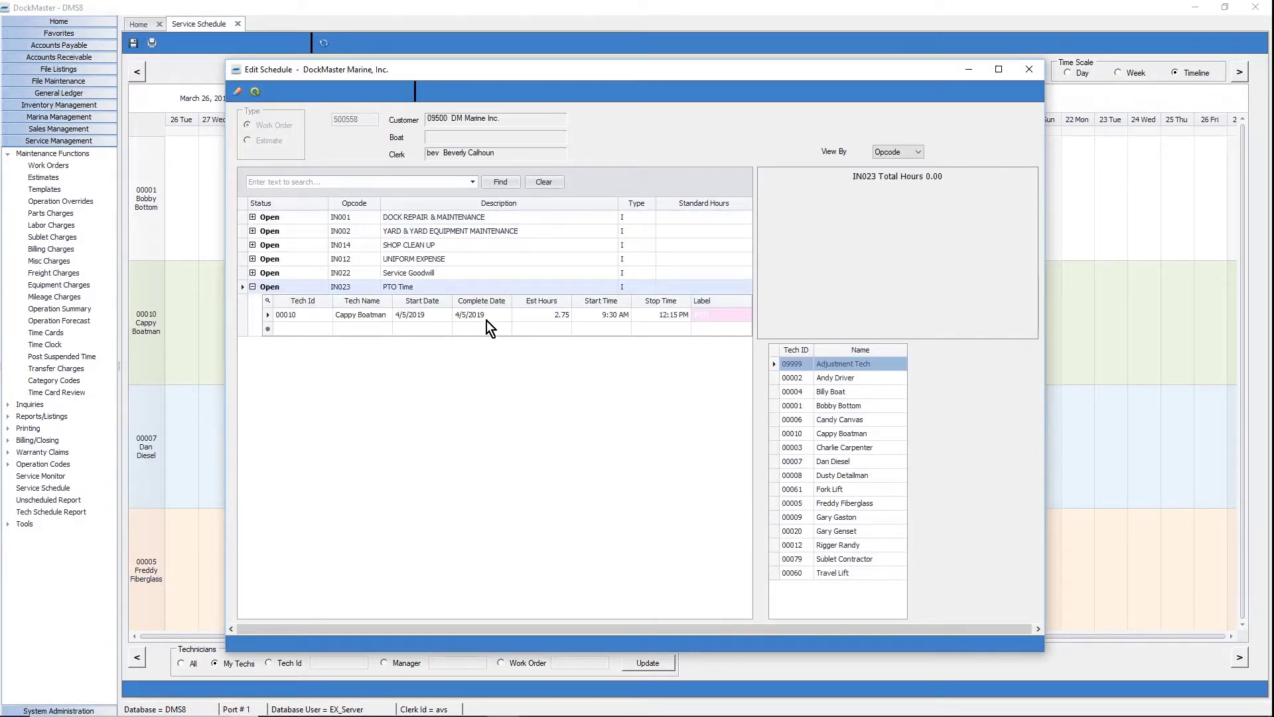
pyautogui.click(542, 317)
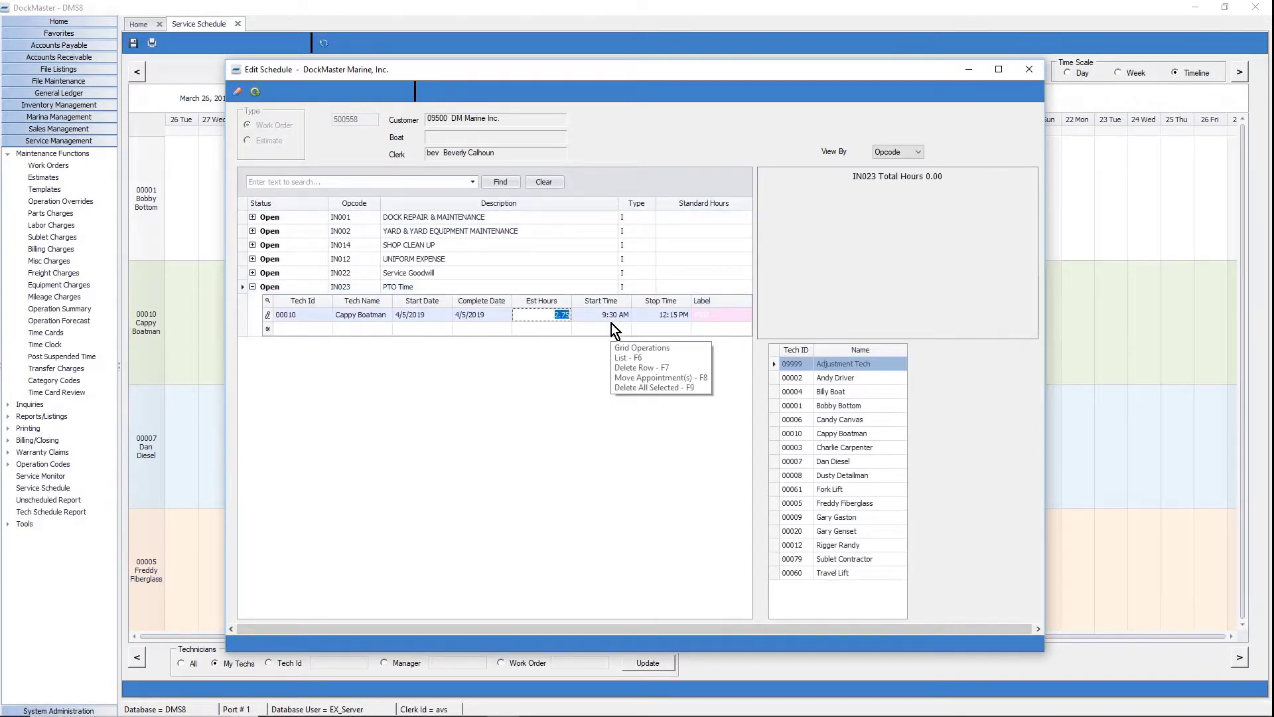
pyautogui.write('8')
pyautogui.press('Tab')
pyautogui.write('9')
pyautogui.press('Tab')
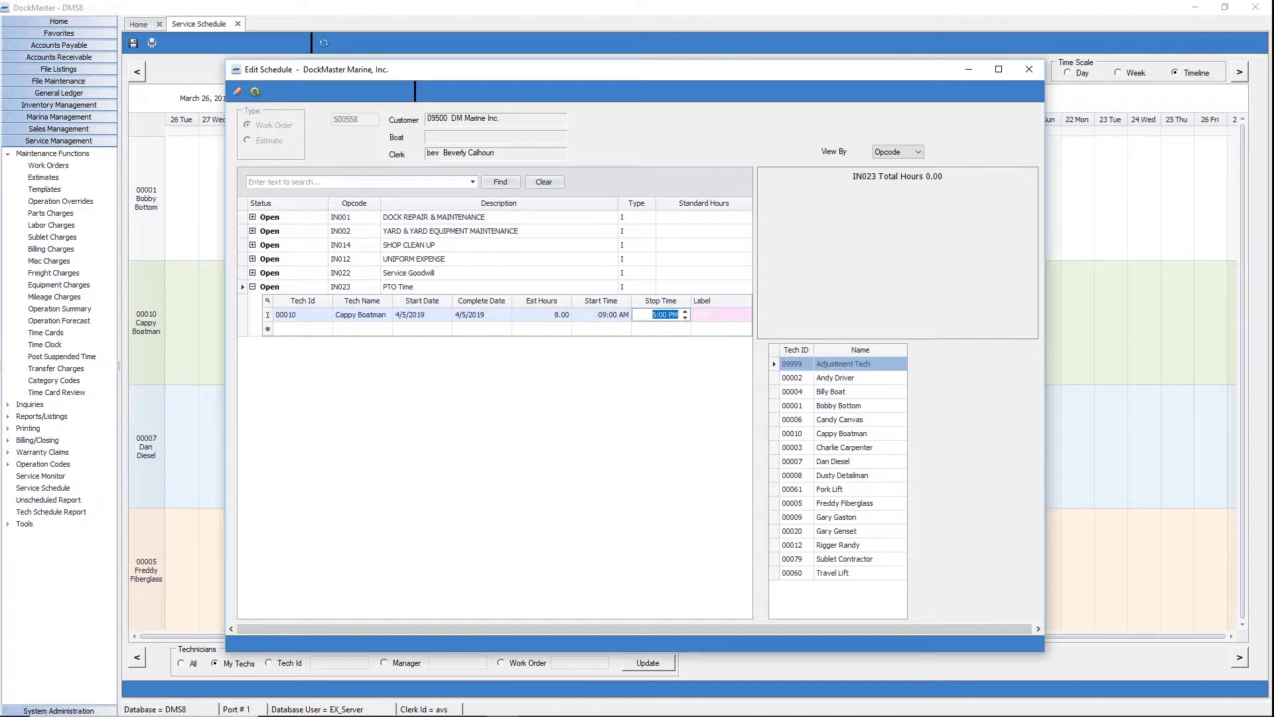
pyautogui.click(255, 91)
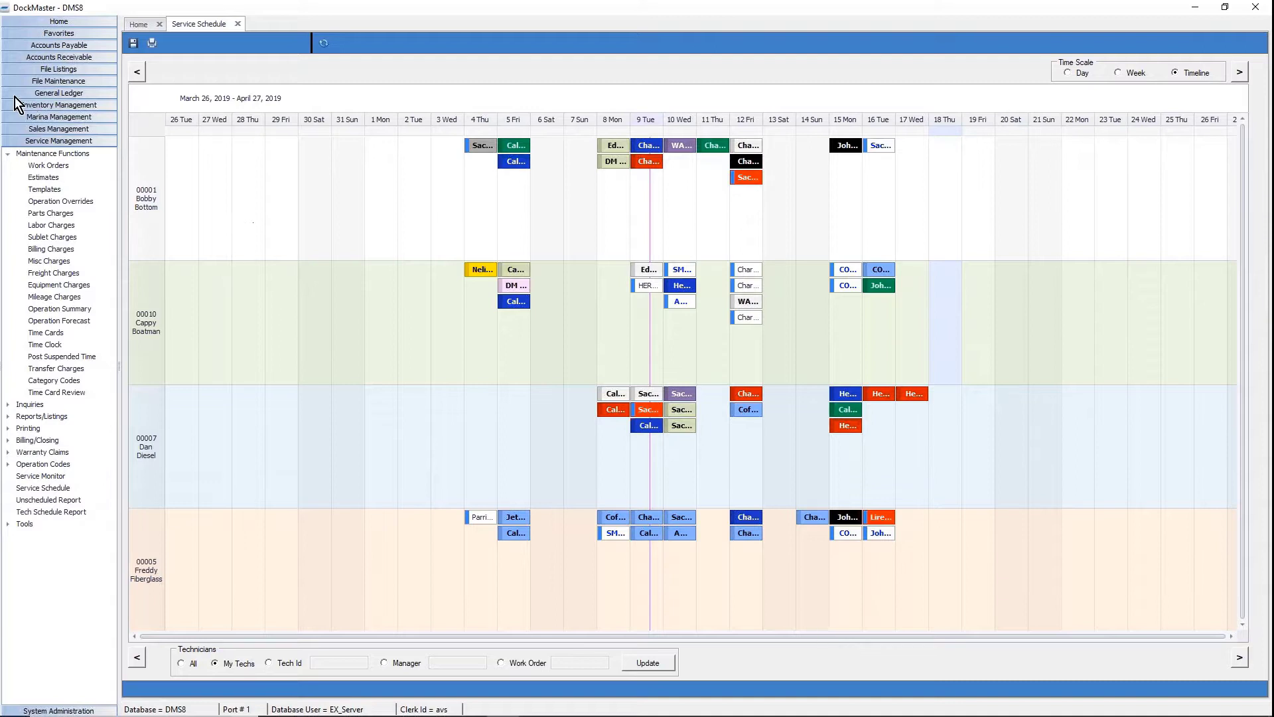
pyautogui.click(35, 83)
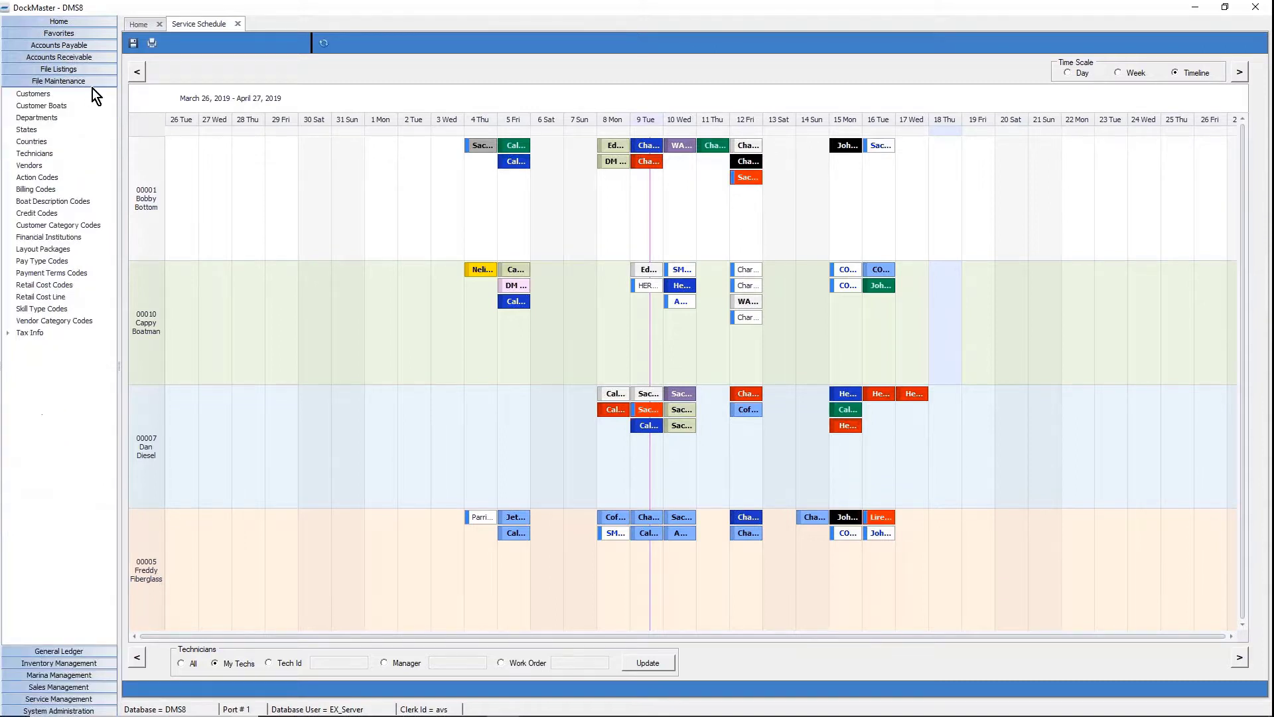
pyautogui.click(45, 153)
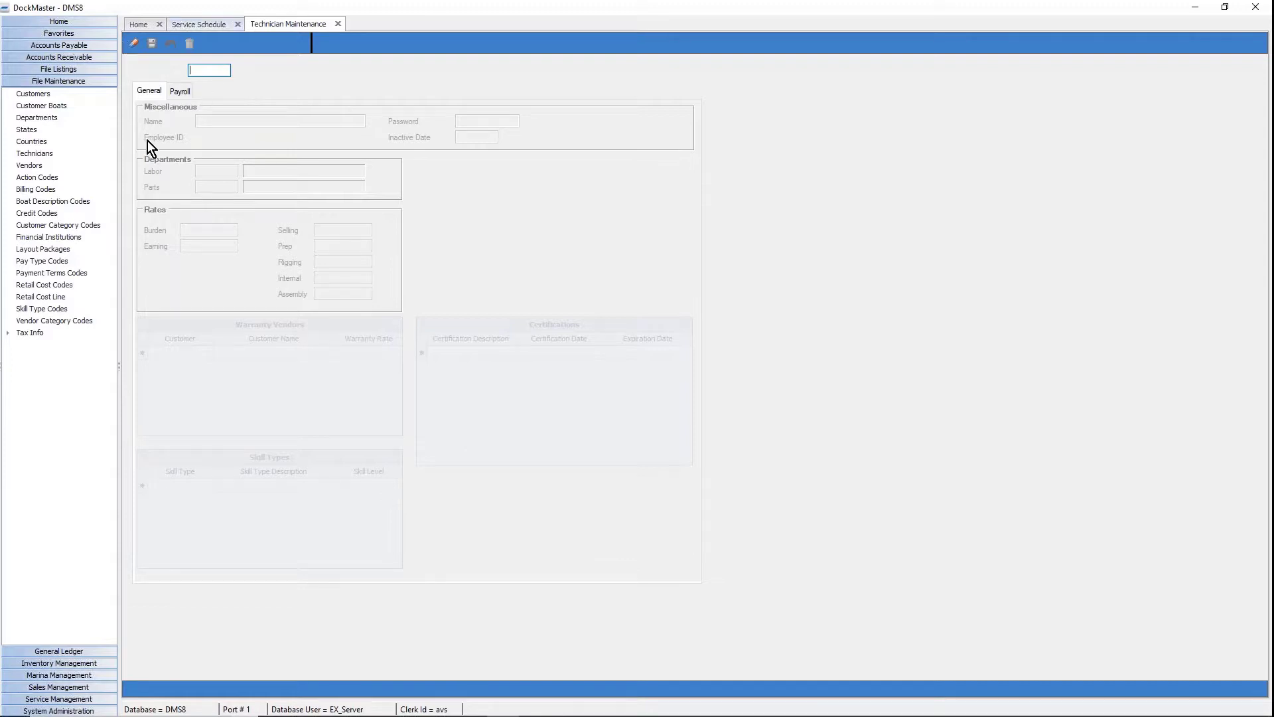
pyautogui.click(338, 25)
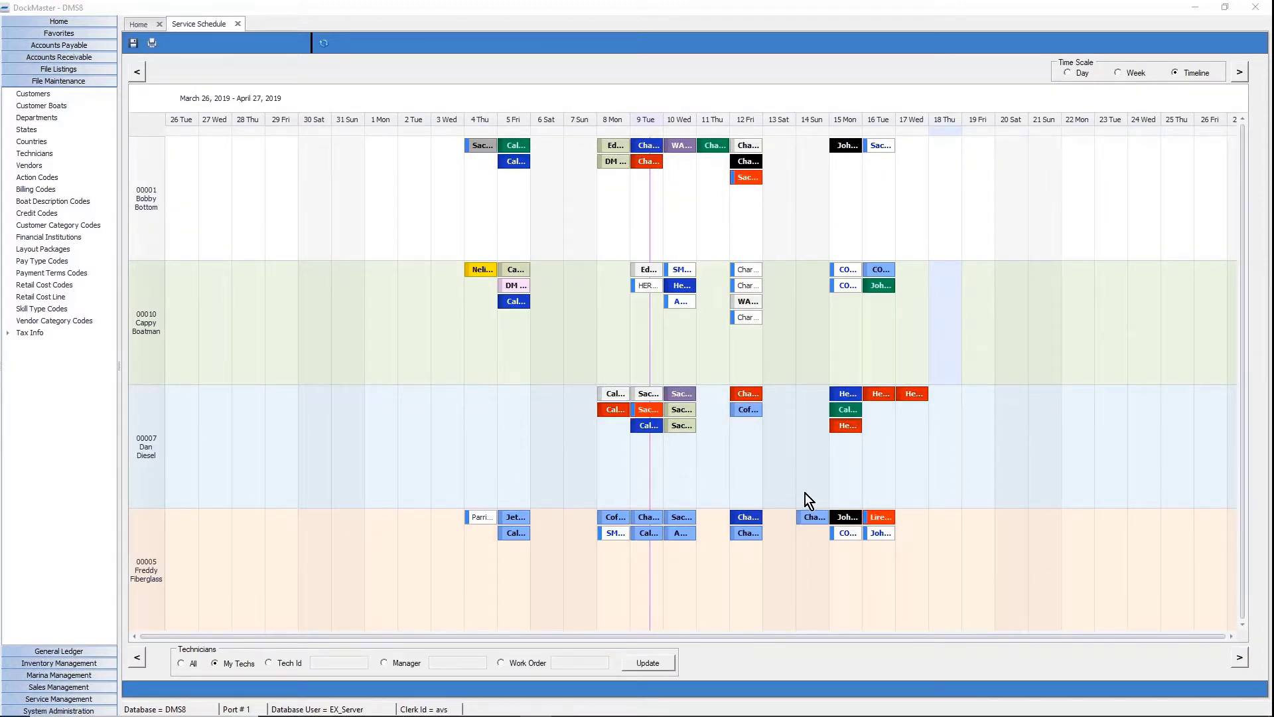
pyautogui.click(72, 700)
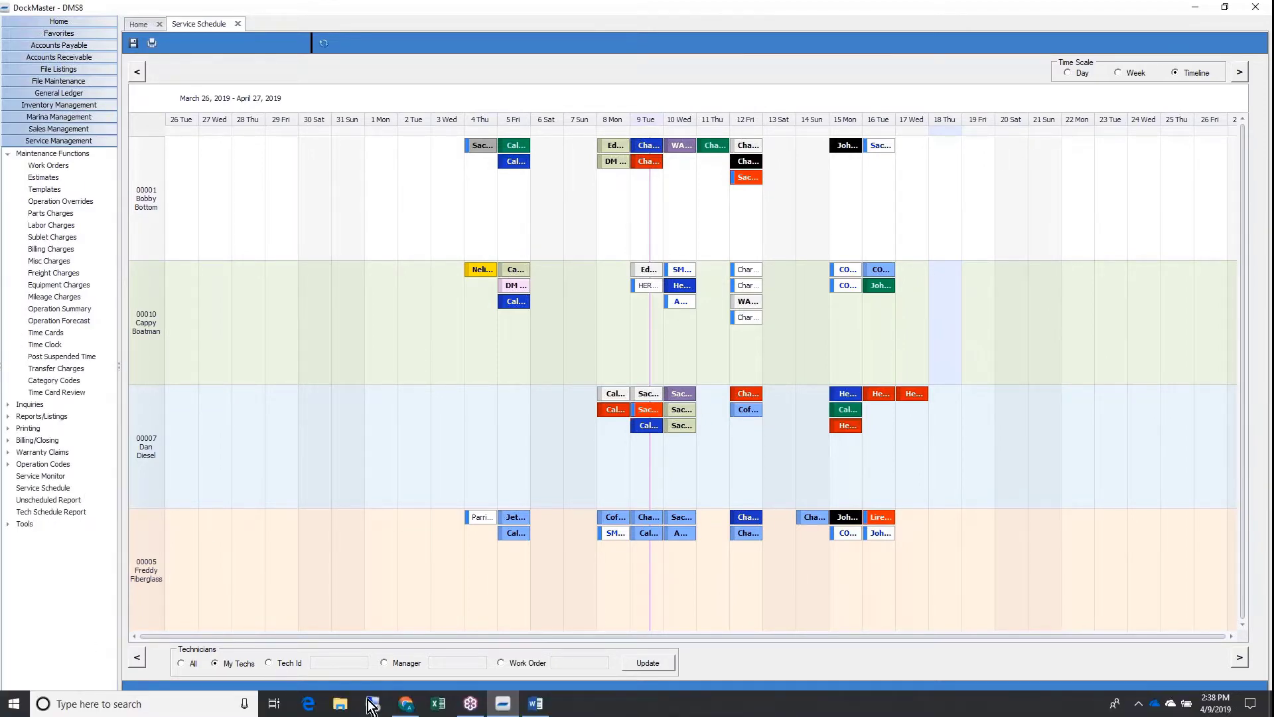
# Maximize the Work Order Scheduler Report PDF, review Bobby Bottom's lines, and close Acrobat.
pyautogui.click(373, 704)
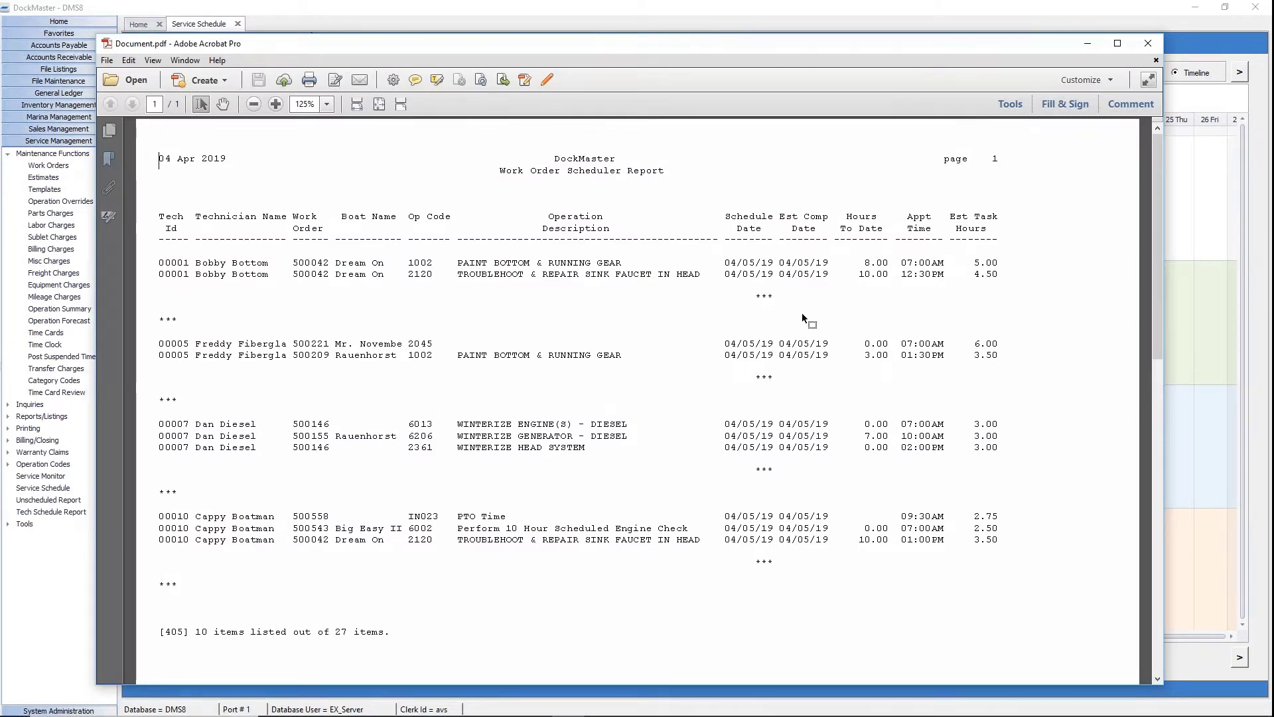
pyautogui.doubleClick(668, 47)
pyautogui.moveTo(166, 236); pyautogui.dragTo(953, 236)
pyautogui.click(1082, 233)
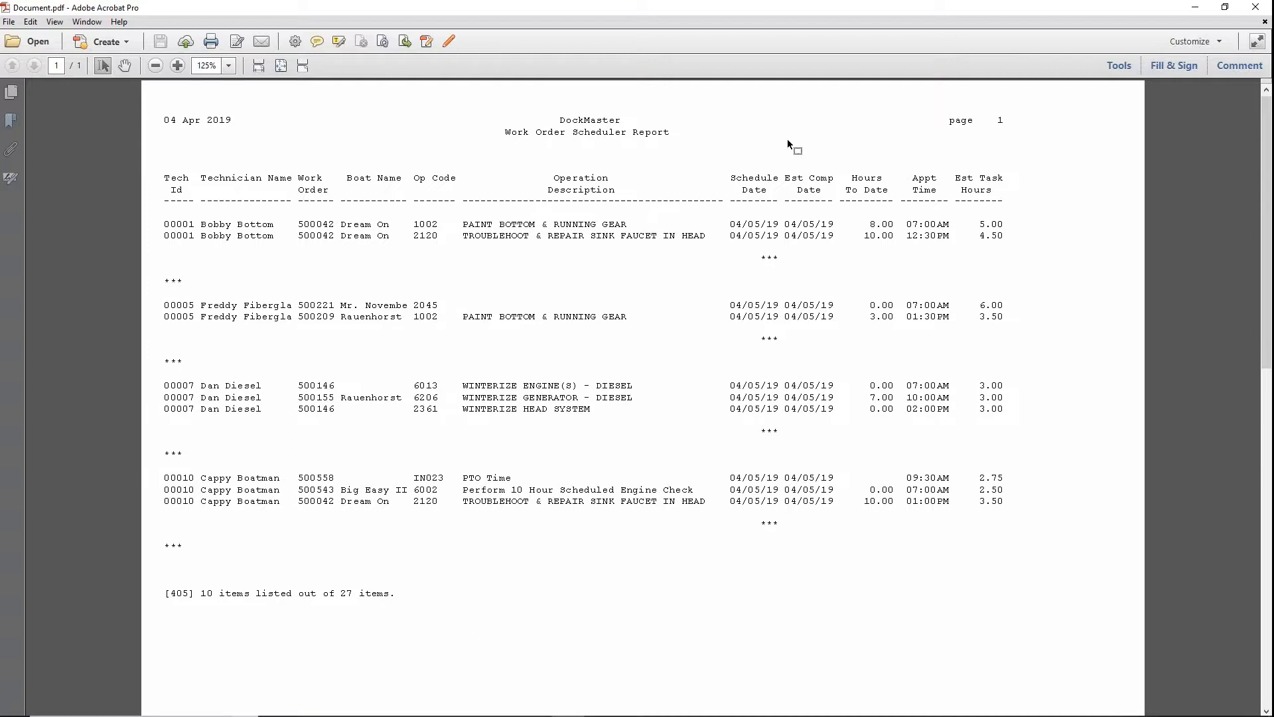
pyautogui.click(1253, 9)
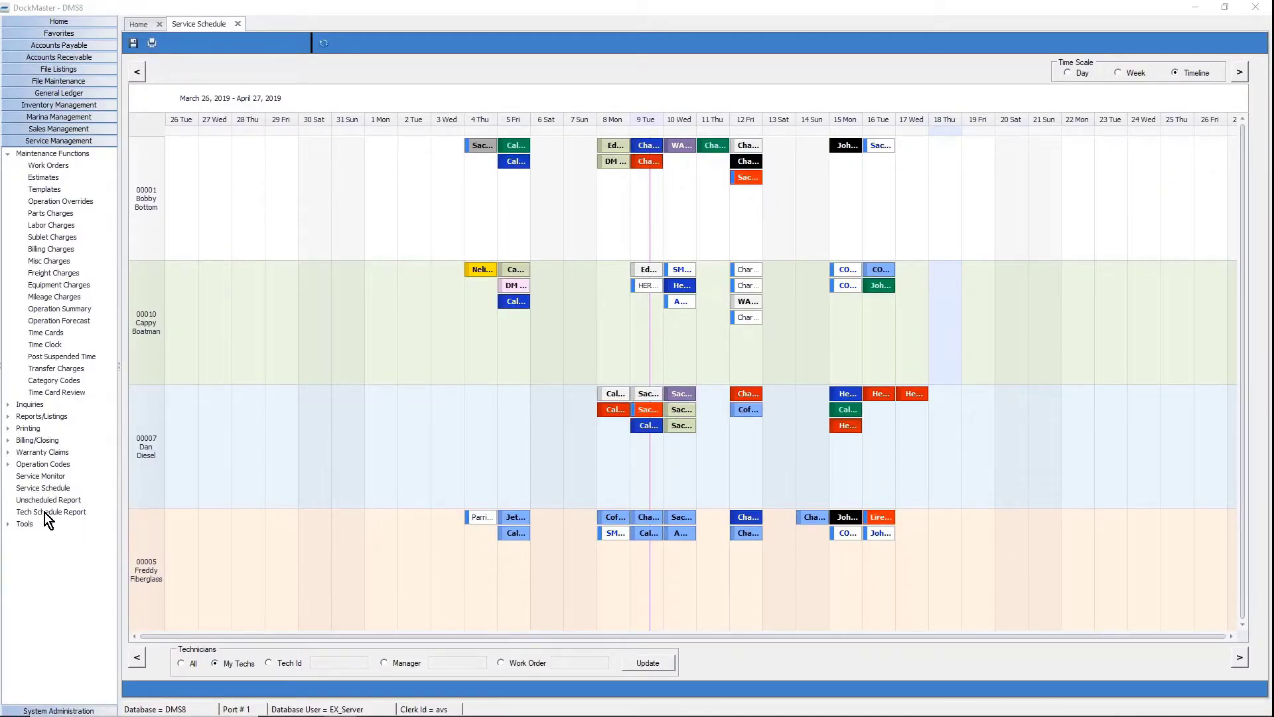
pyautogui.click(70, 513)
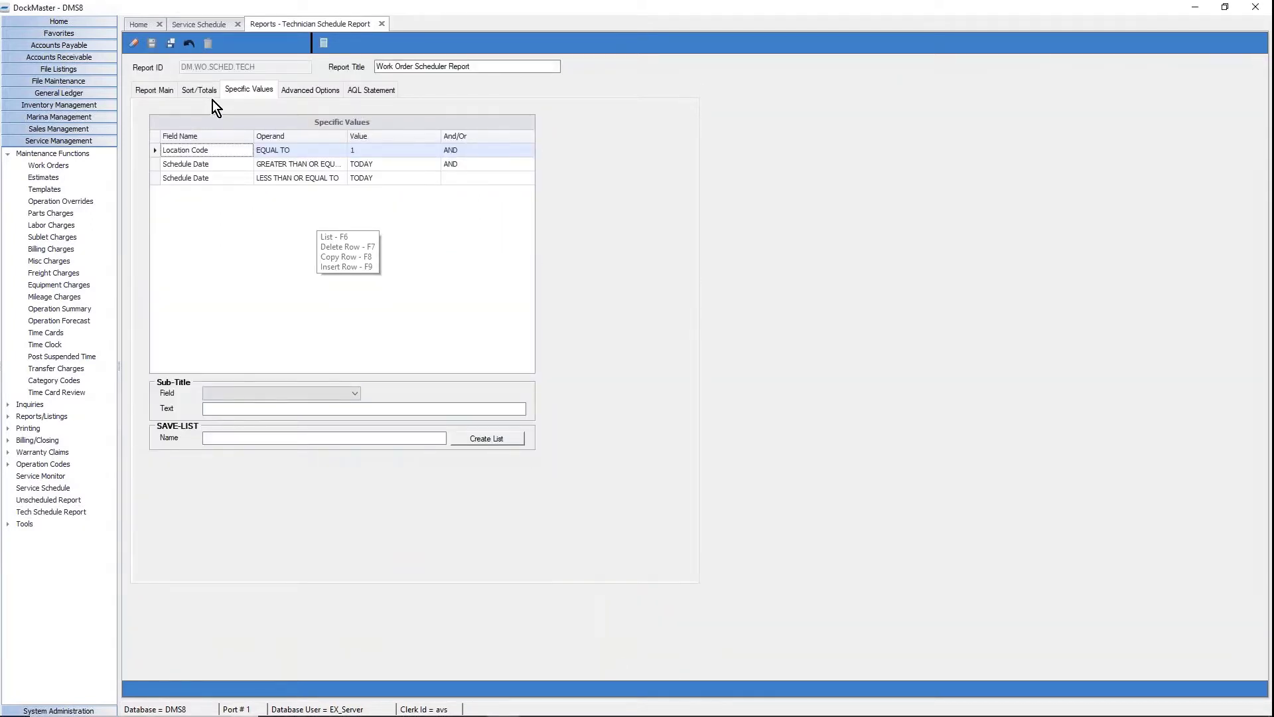
pyautogui.click(192, 89)
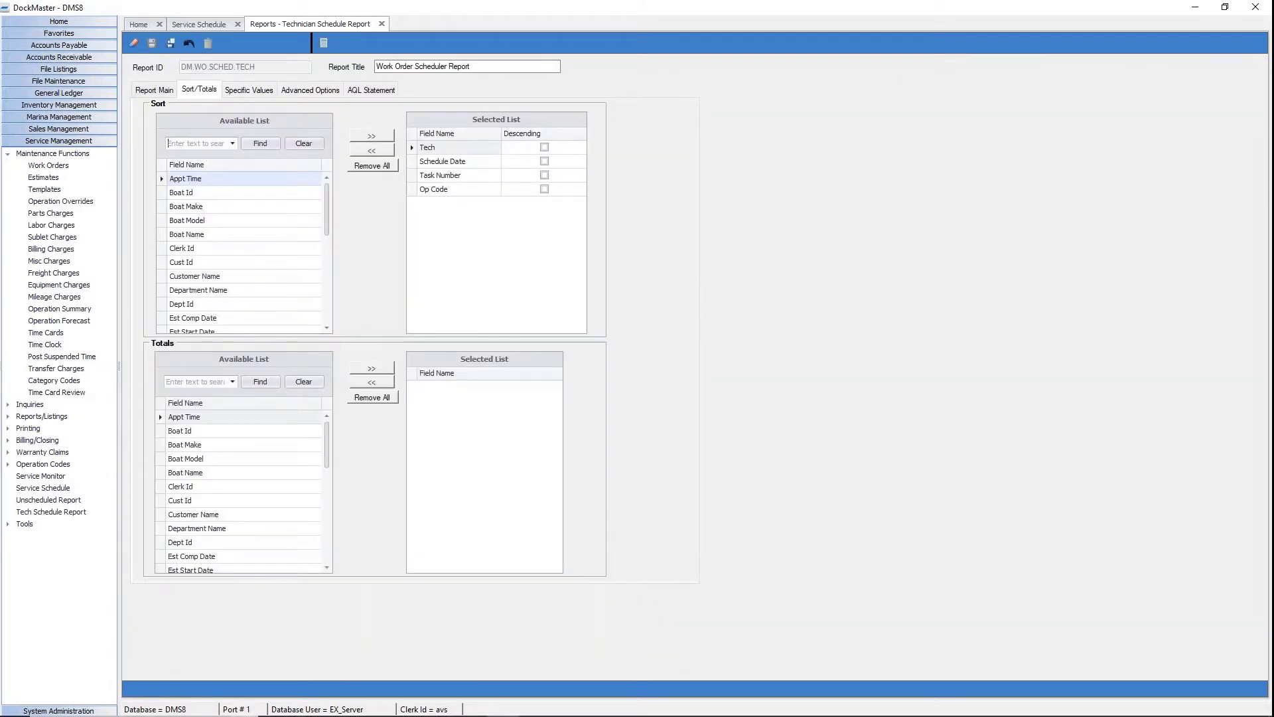
pyautogui.click(149, 88)
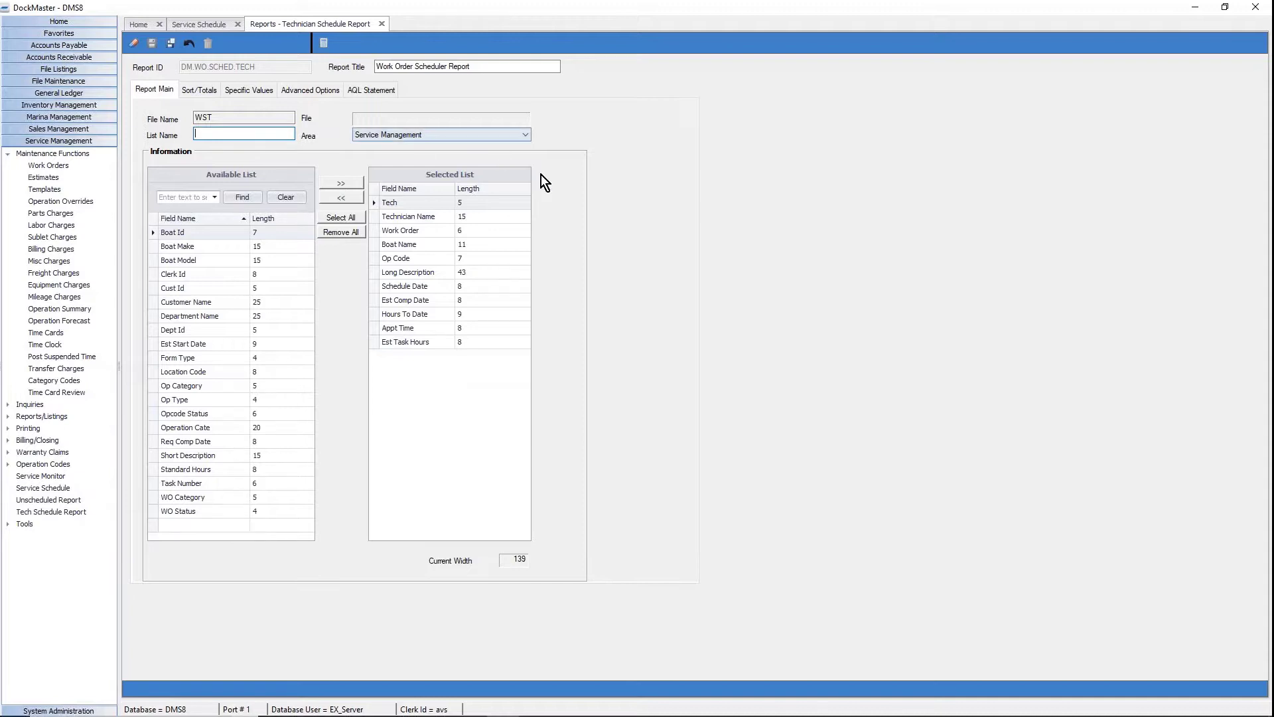
pyautogui.click(381, 24)
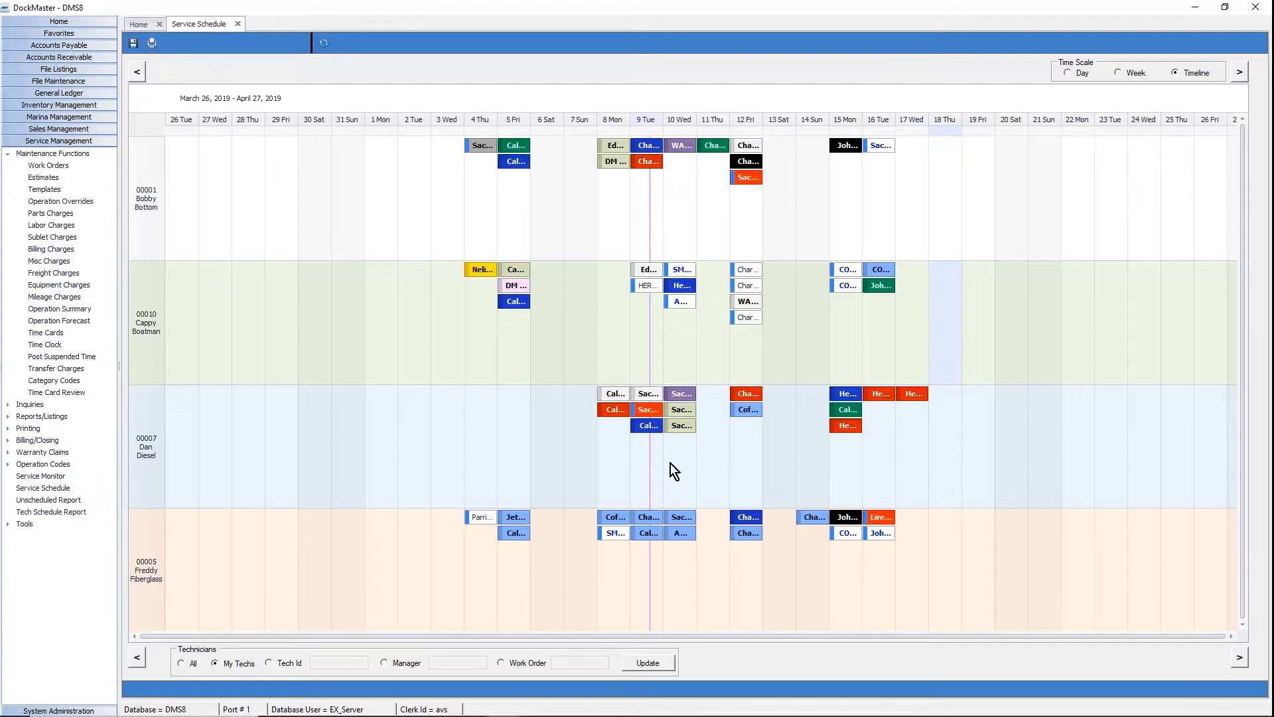
# Switch to the Day view for April 10, 2019 and open Page Setup.
pyautogui.click(1067, 73)
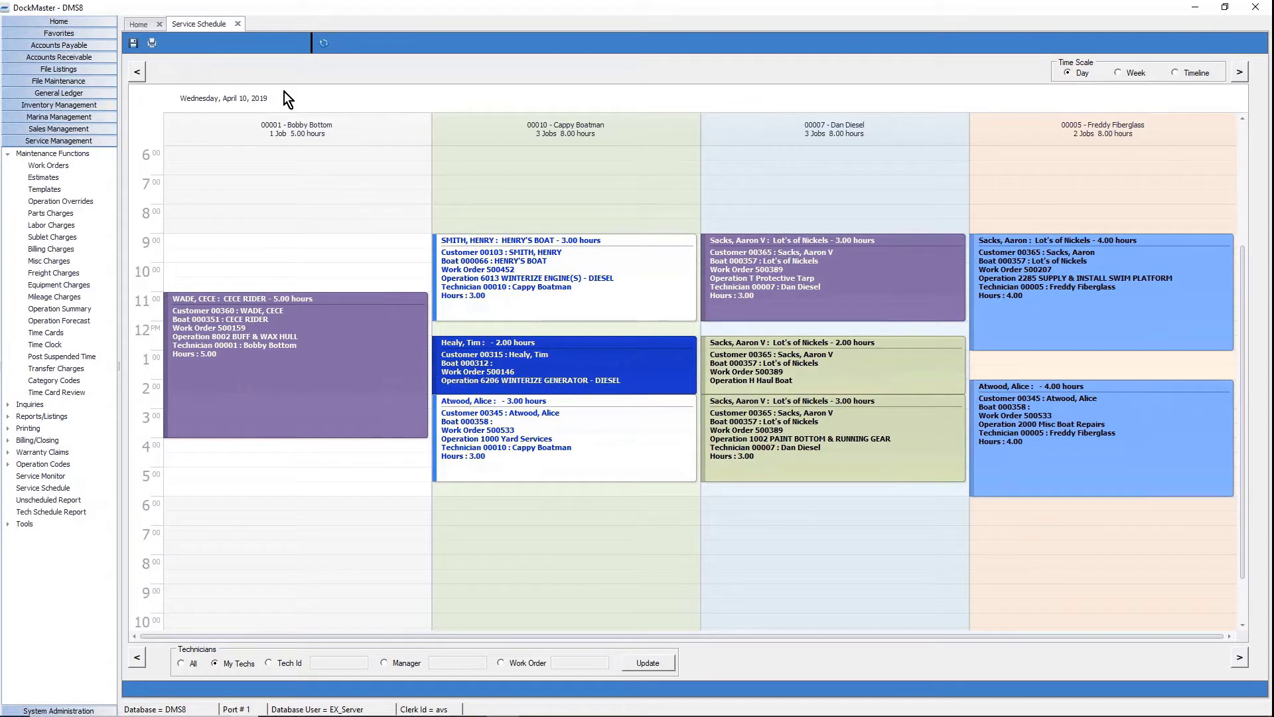
pyautogui.click(153, 42)
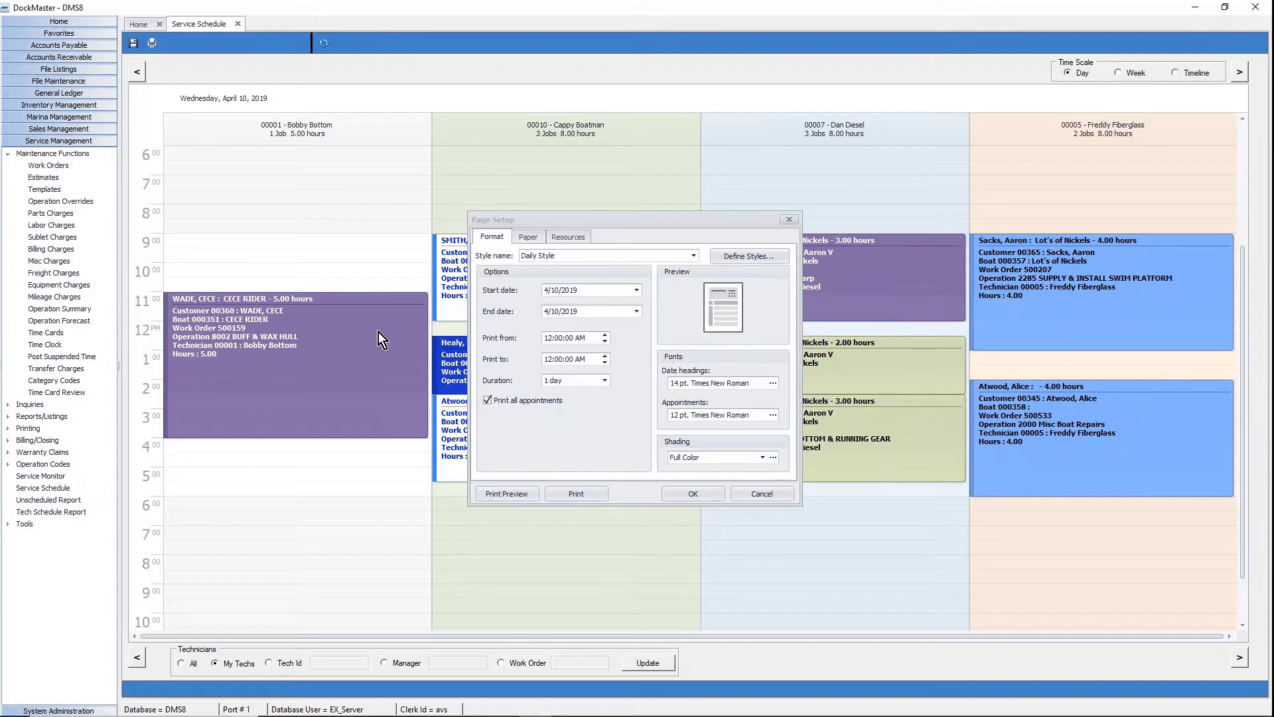
# Set the printout to start at 9:00 AM with an 8-hour duration.
pyautogui.click(548, 338)
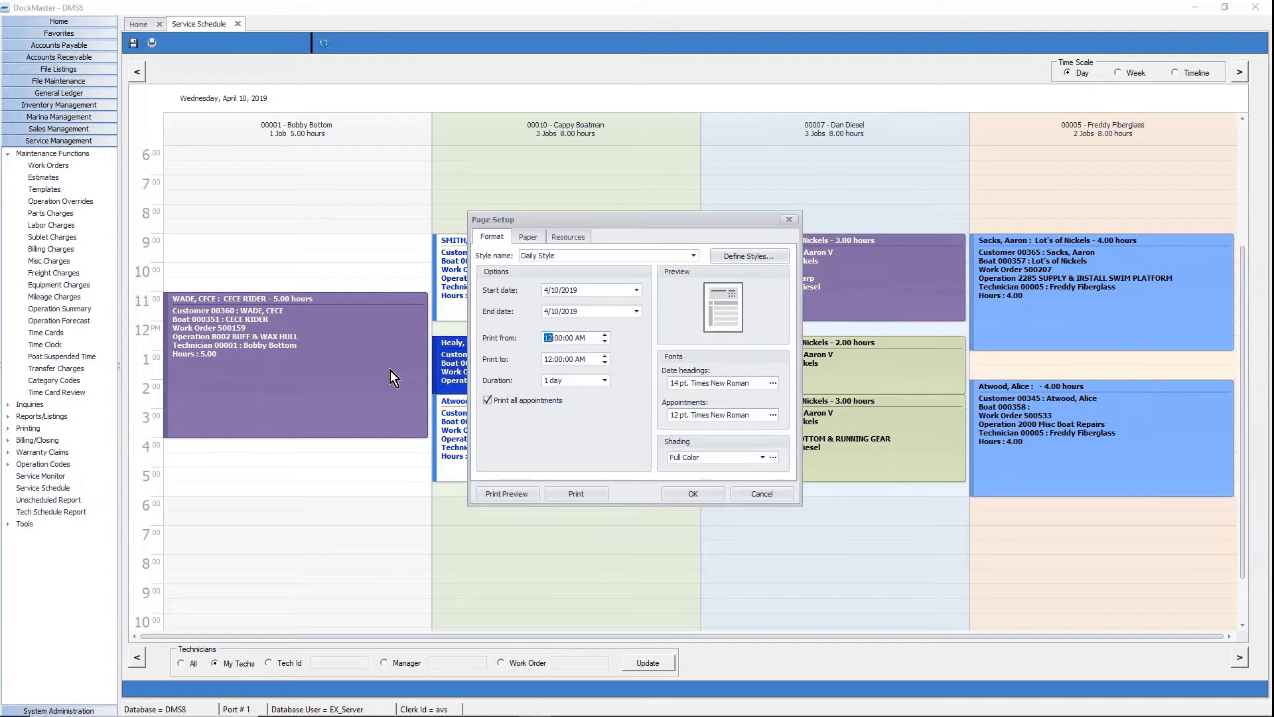
pyautogui.write('8')
pyautogui.click(605, 380)
pyautogui.scroll(-2, 576, 445)
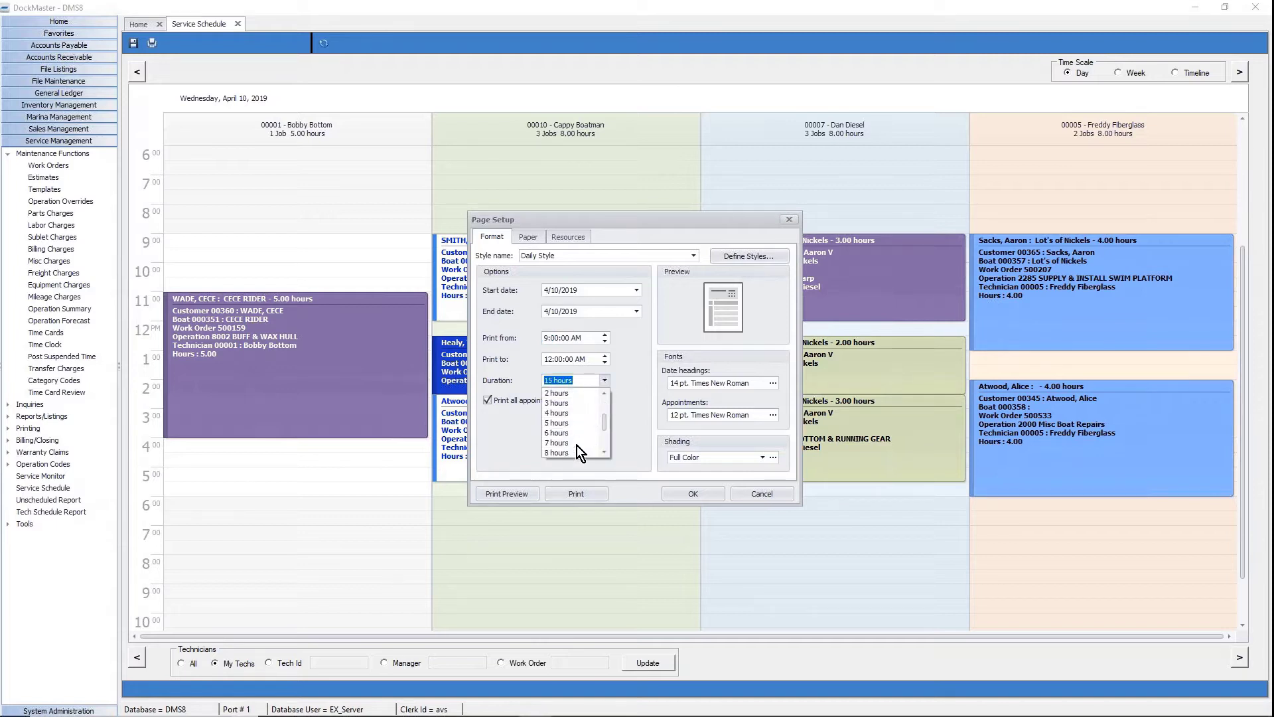
pyautogui.click(572, 452)
# Set the Date headings and Appointments fonts to size 10.
pyautogui.click(773, 384)
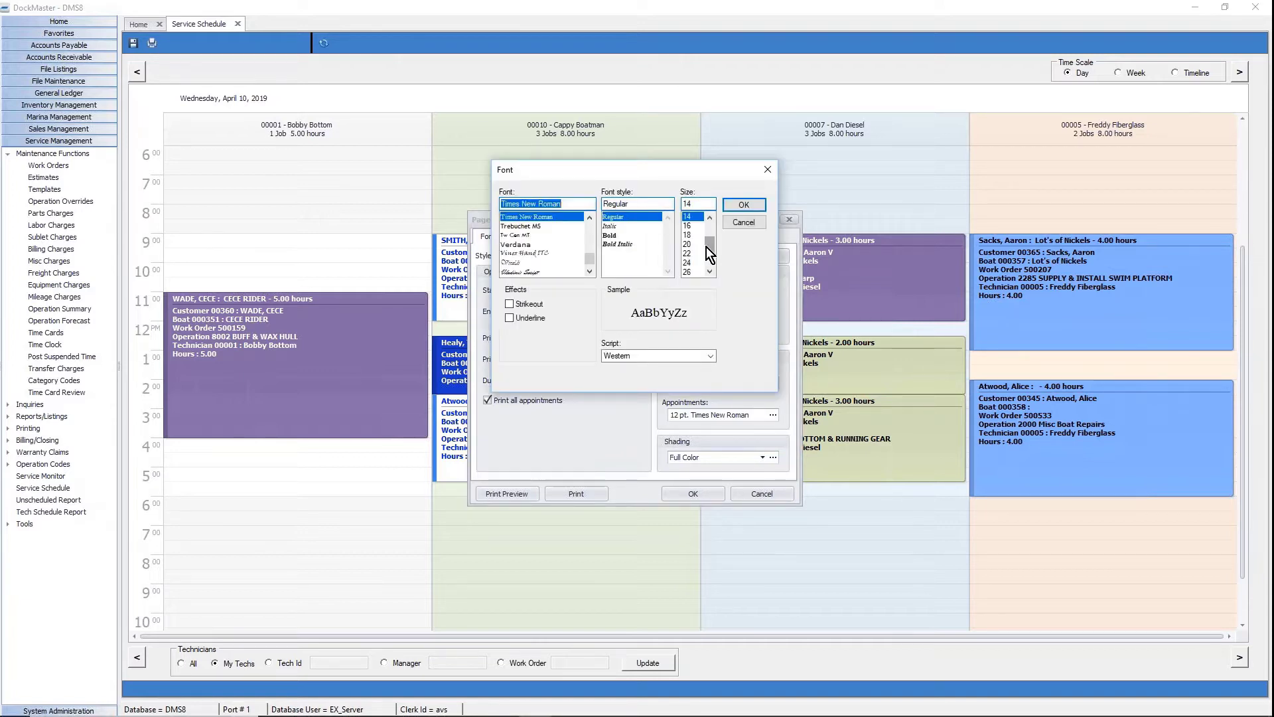
pyautogui.click(689, 235)
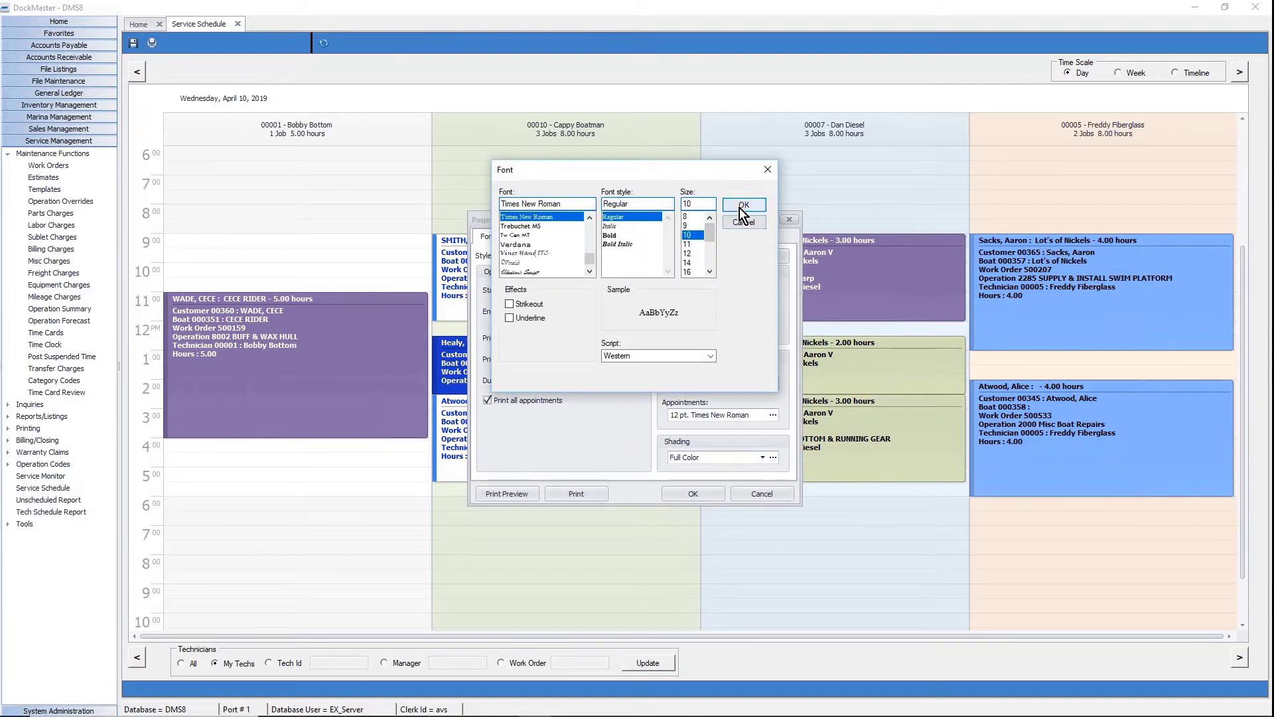
pyautogui.click(743, 205)
pyautogui.click(772, 415)
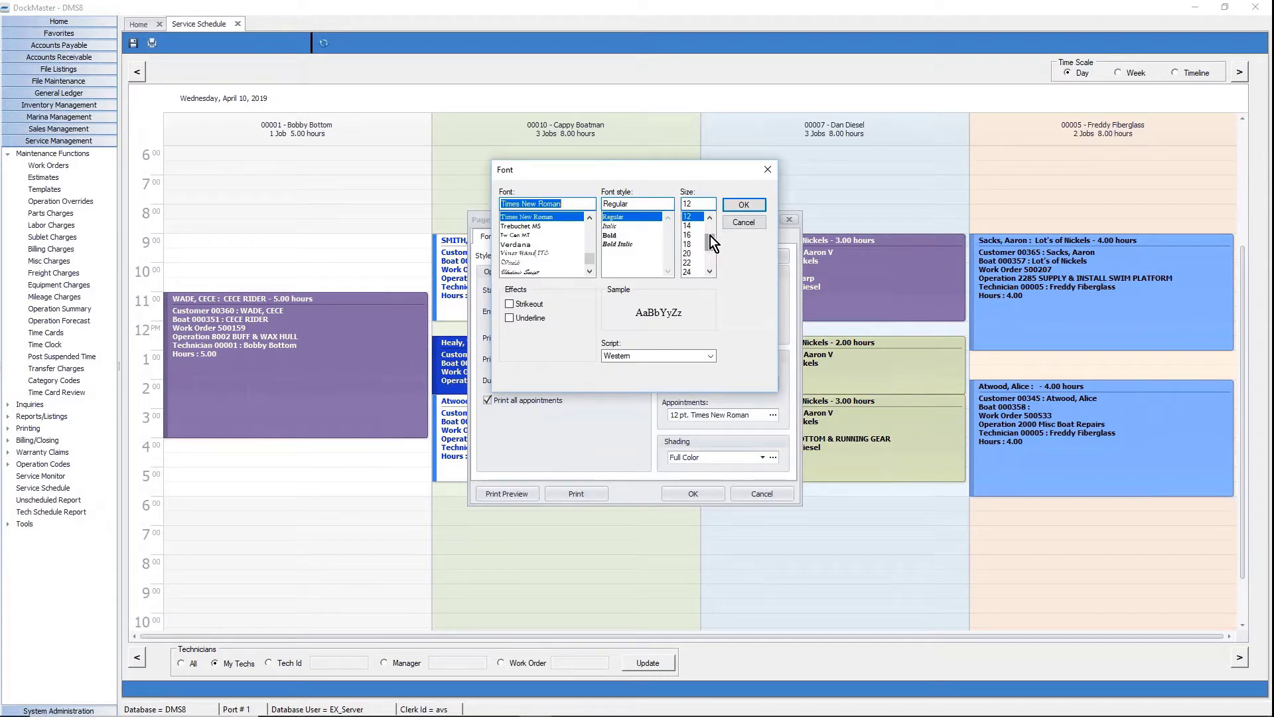
pyautogui.click(690, 235)
pyautogui.click(743, 205)
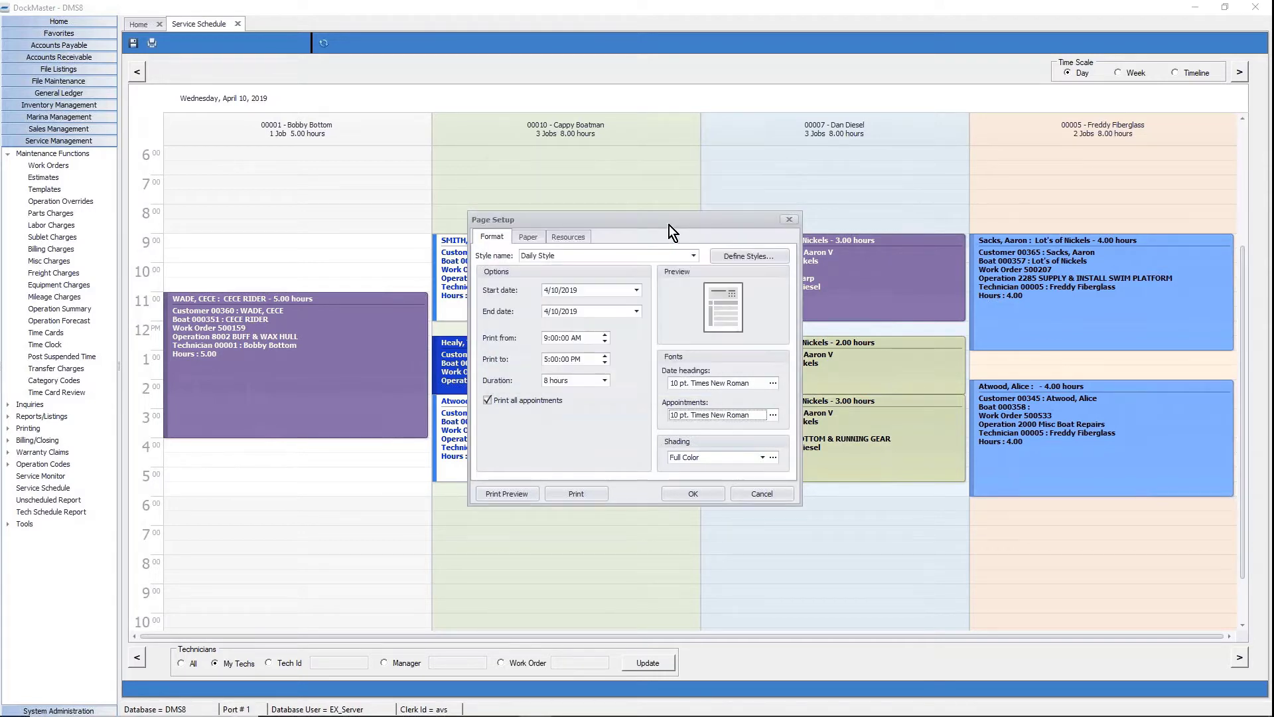
# Preview the April 10 day printout, scroll through the page, and close the preview.
pyautogui.click(507, 493)
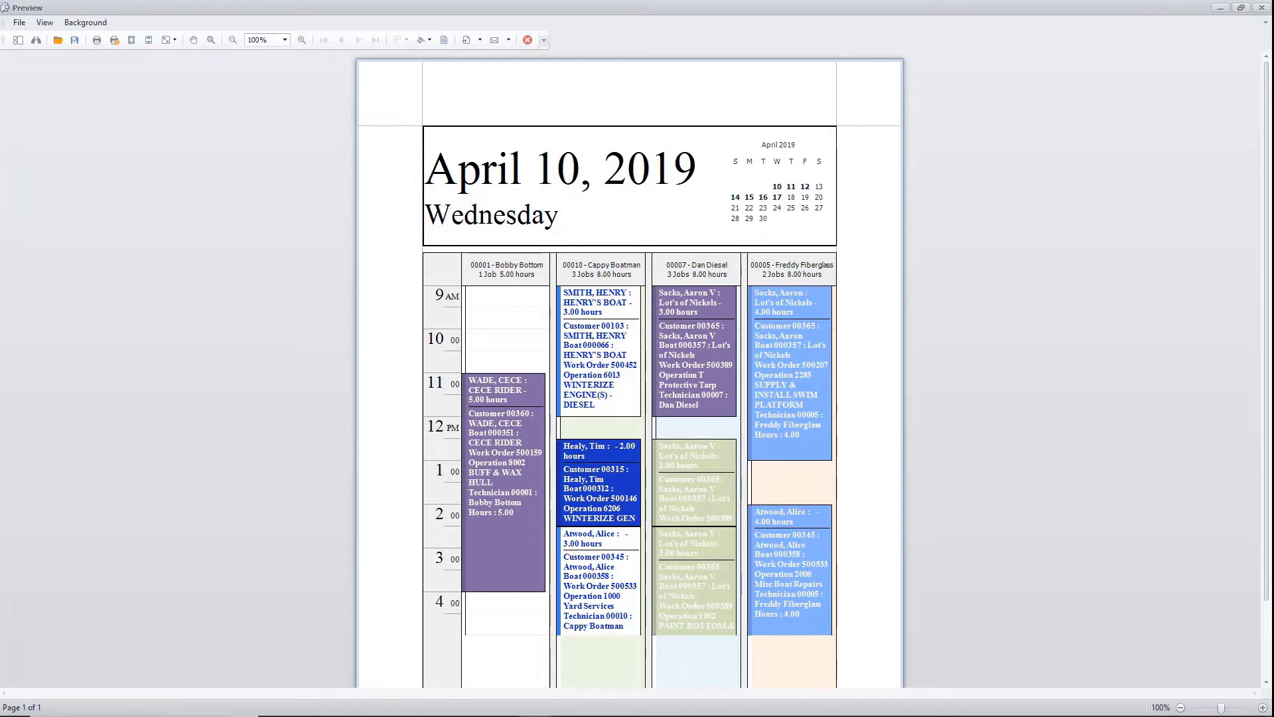
pyautogui.scroll(-2, 575, 299)
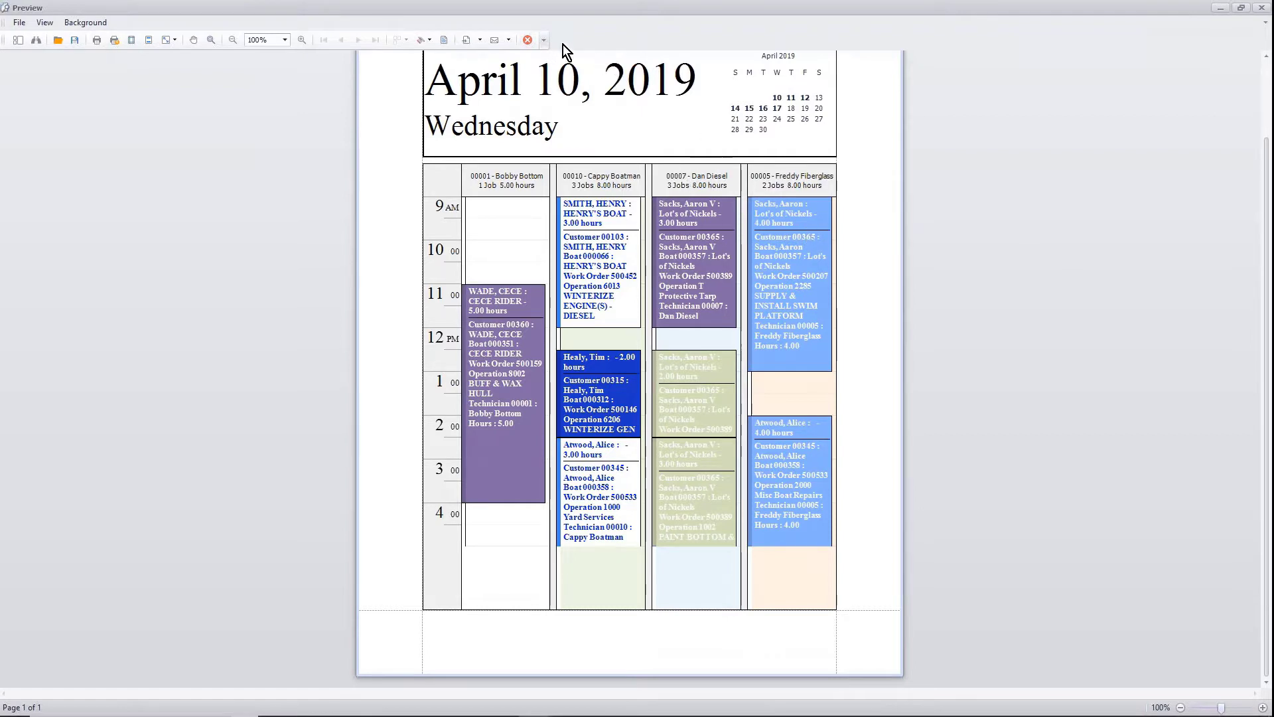
pyautogui.click(528, 41)
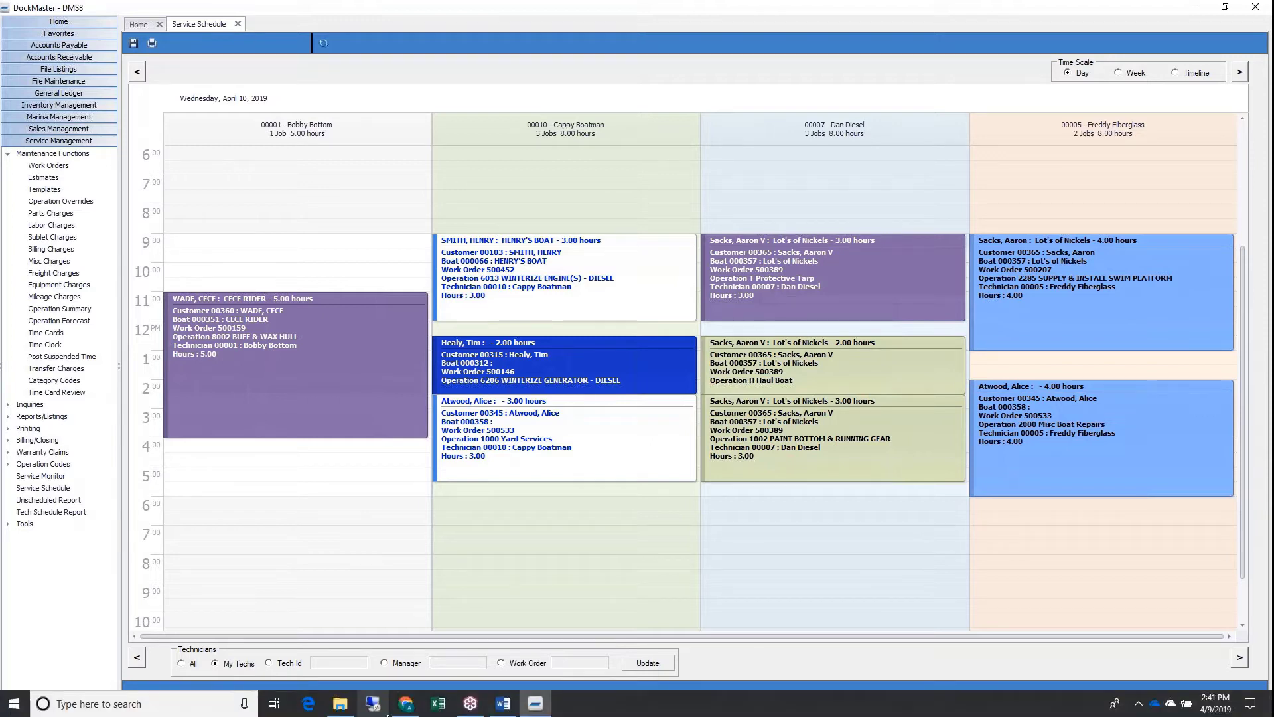
# Start a Gmail draft to the DockMaster Ideas mailbox with the subject 'Ideas Portal'.
pyautogui.click(405, 703)
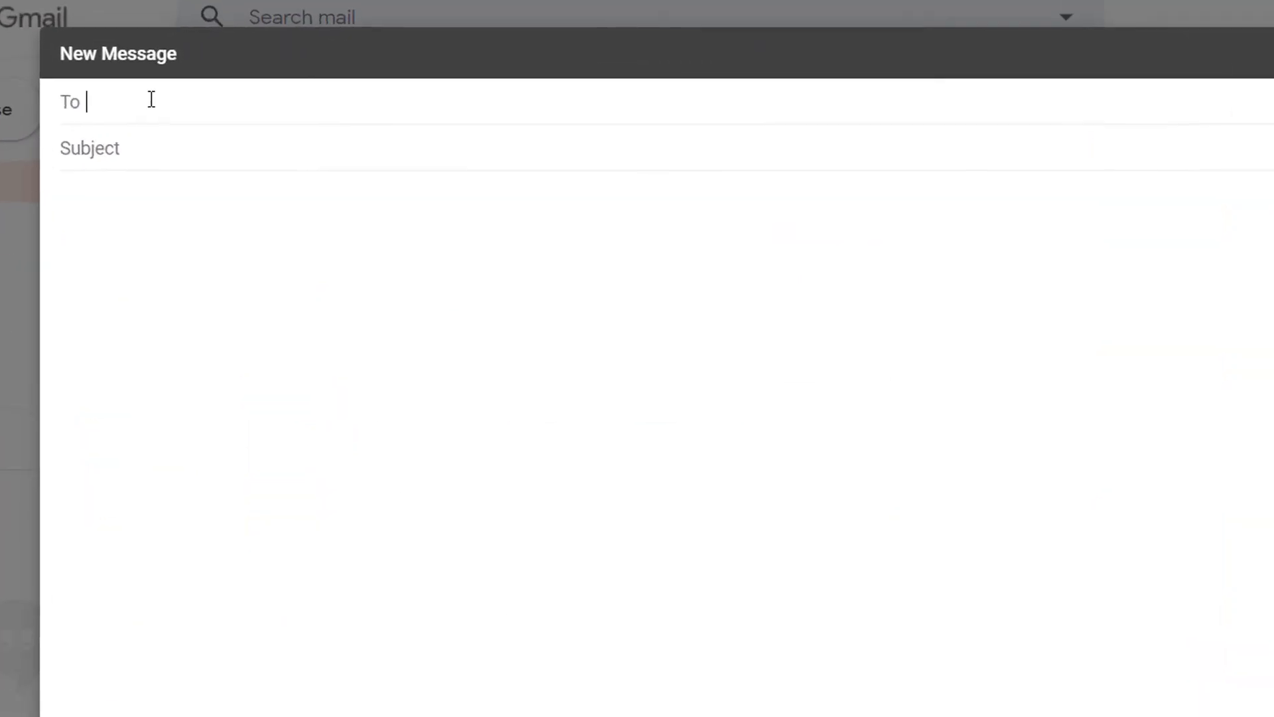
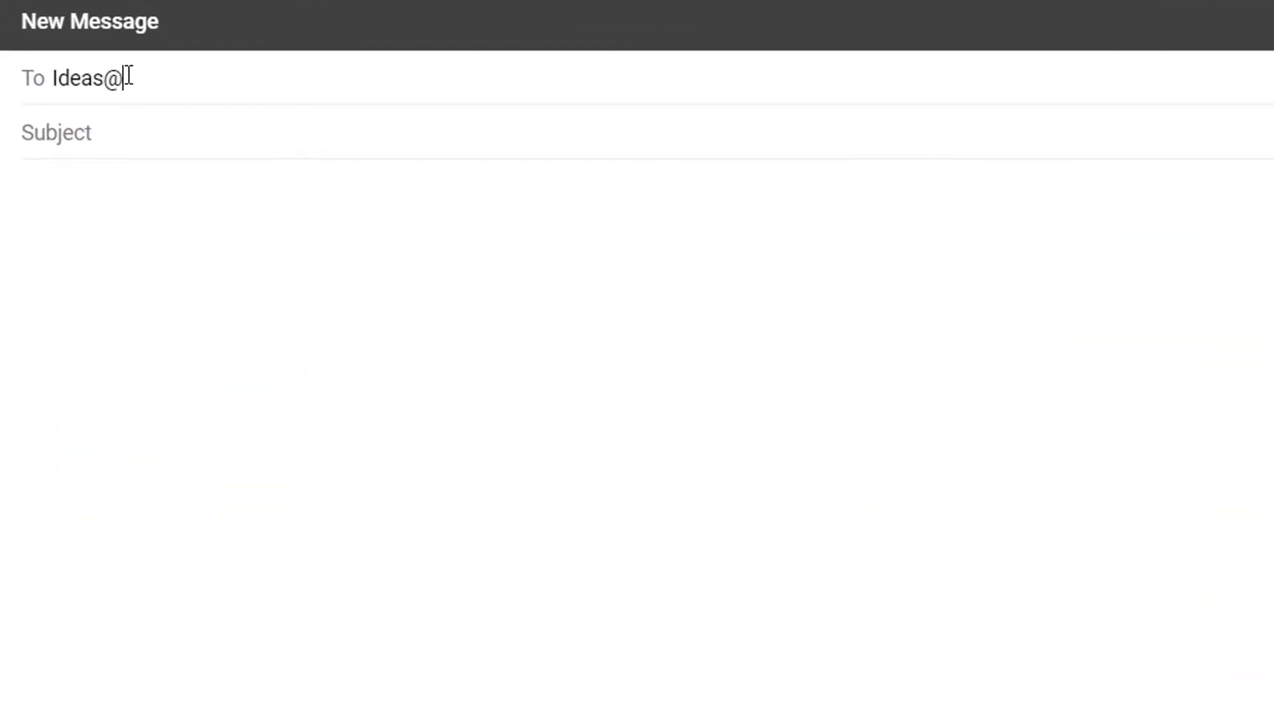
pyautogui.press('Return')
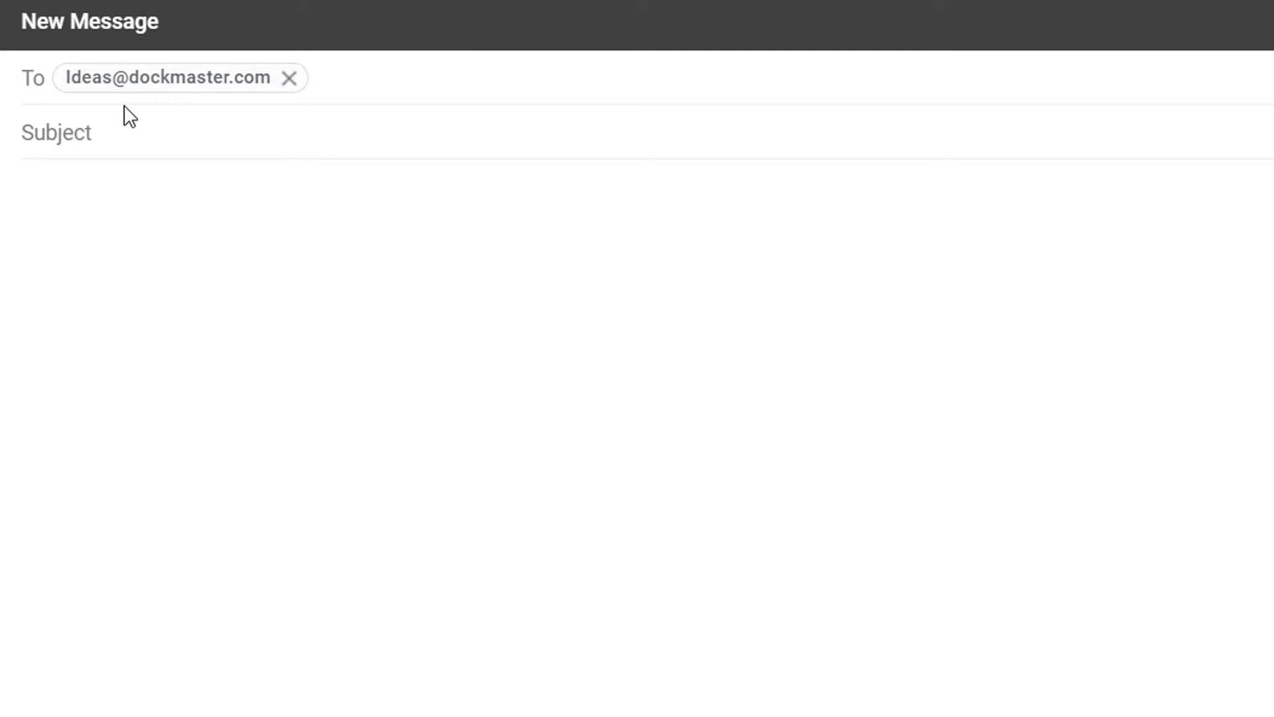
pyautogui.click(129, 139)
pyautogui.write('Ideas Portal')
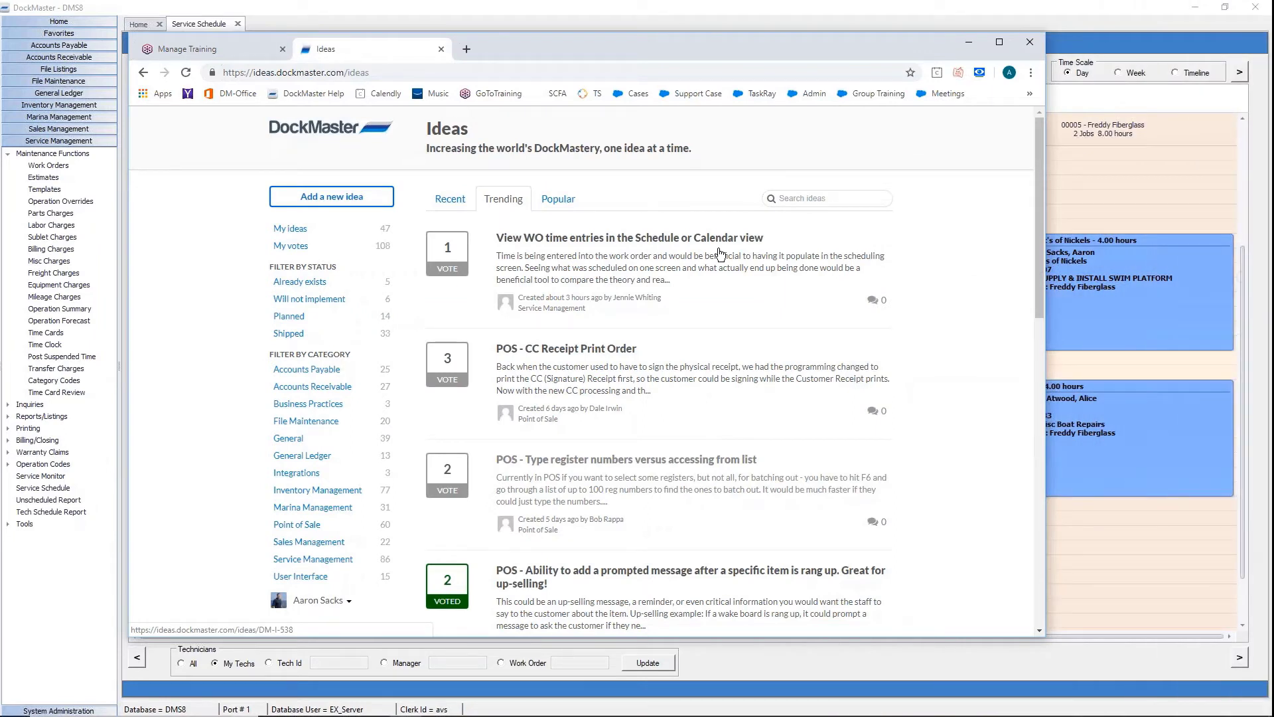
# Read the 'View WO time entries' idea, then minimize the browser to show the April 10, 2019 schedule.
pyautogui.click(720, 254)
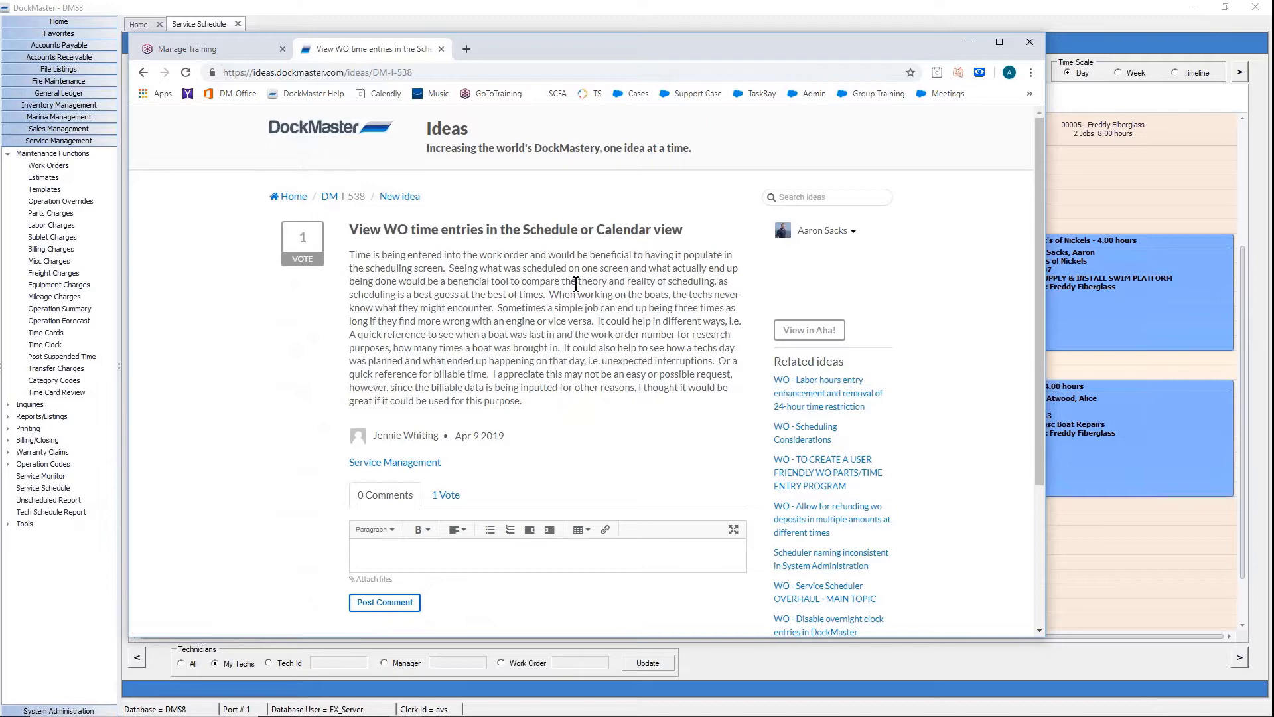
pyautogui.click(215, 664)
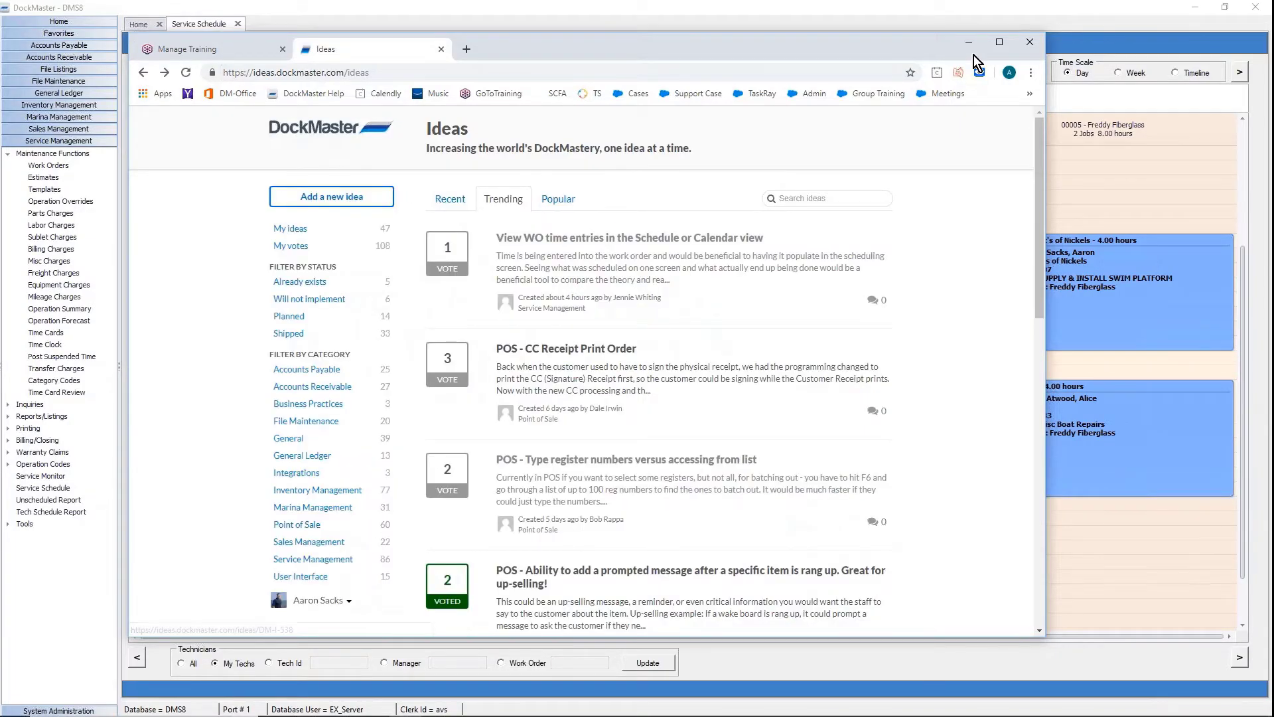
pyautogui.click(870, 10)
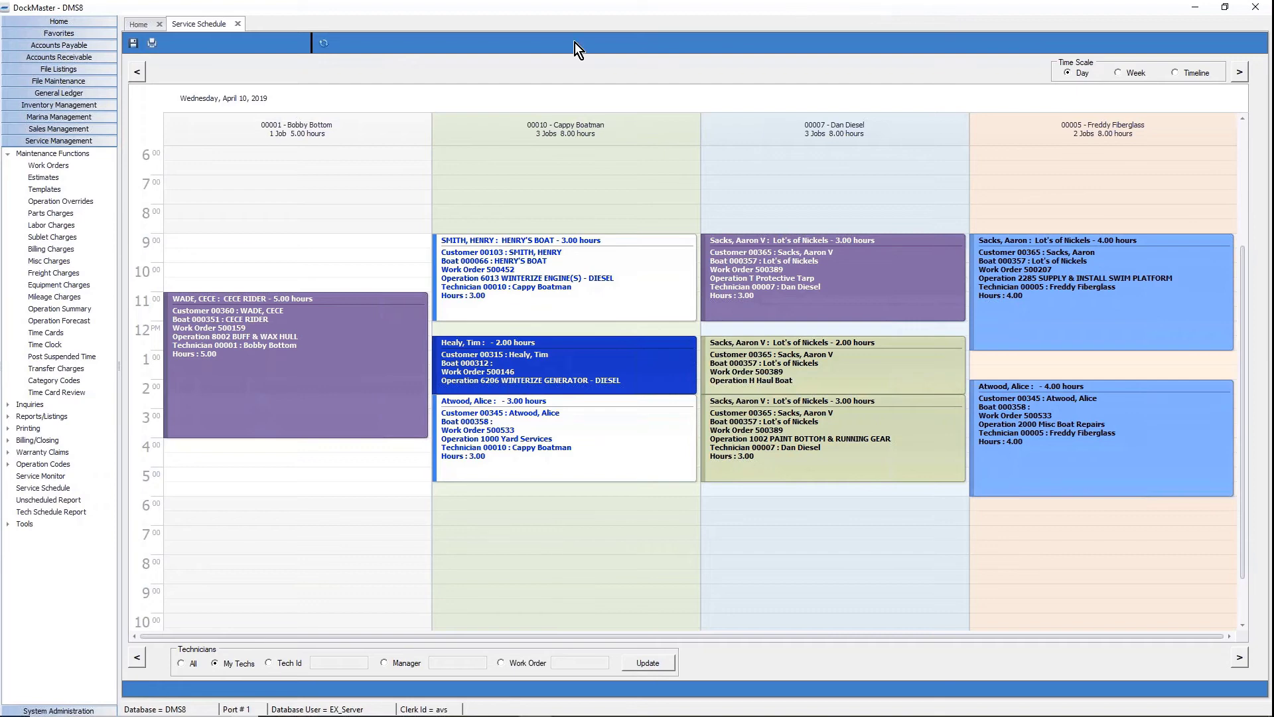
pyautogui.rightClick(791, 296)
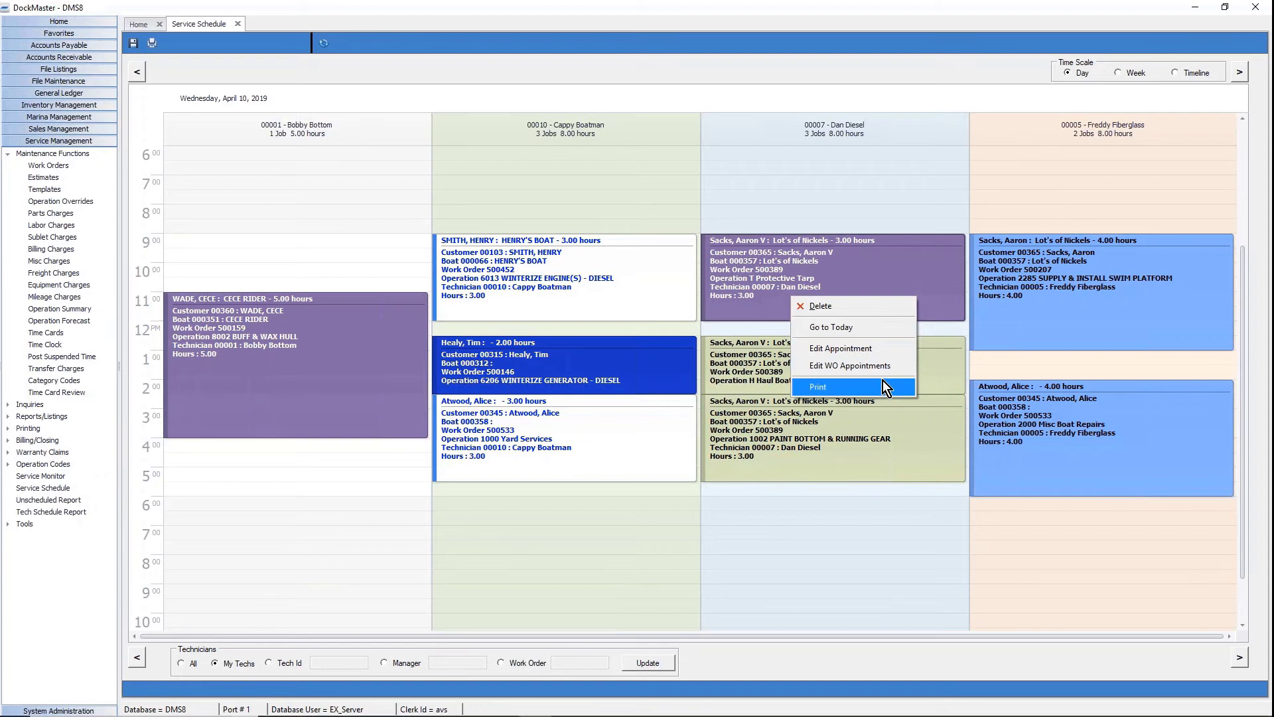
pyautogui.click(878, 535)
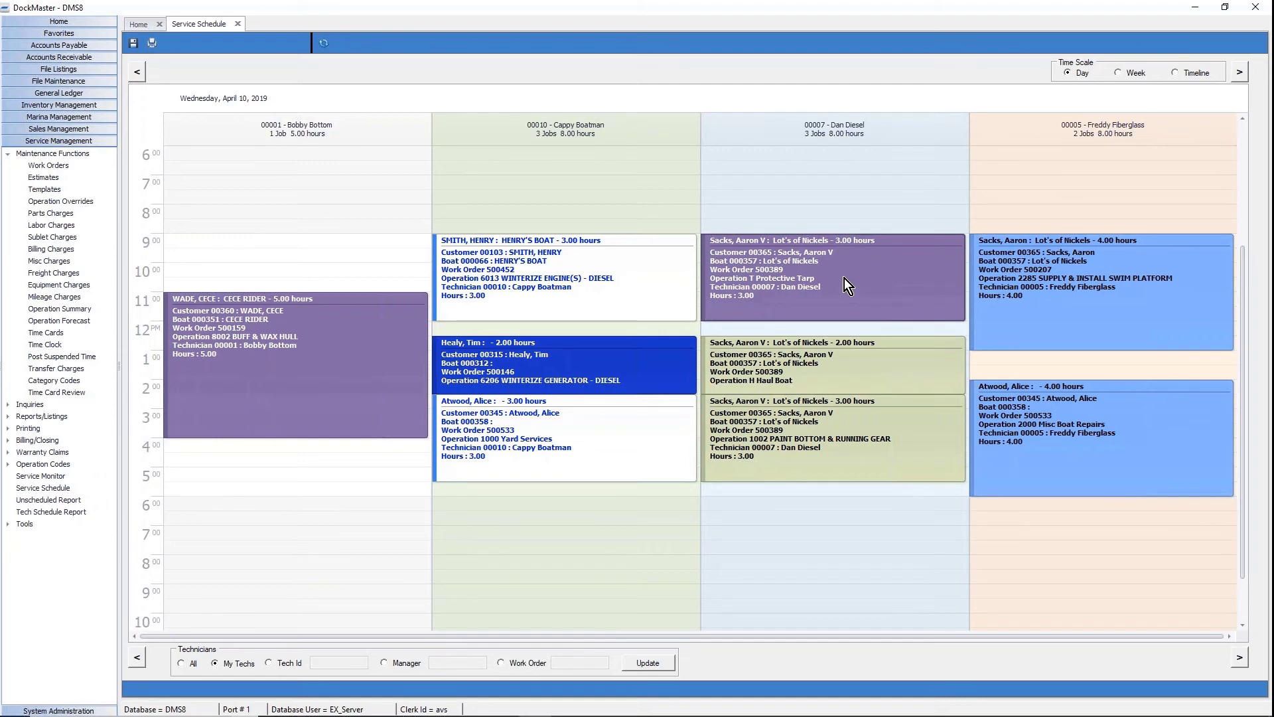
pyautogui.moveTo(834, 285)
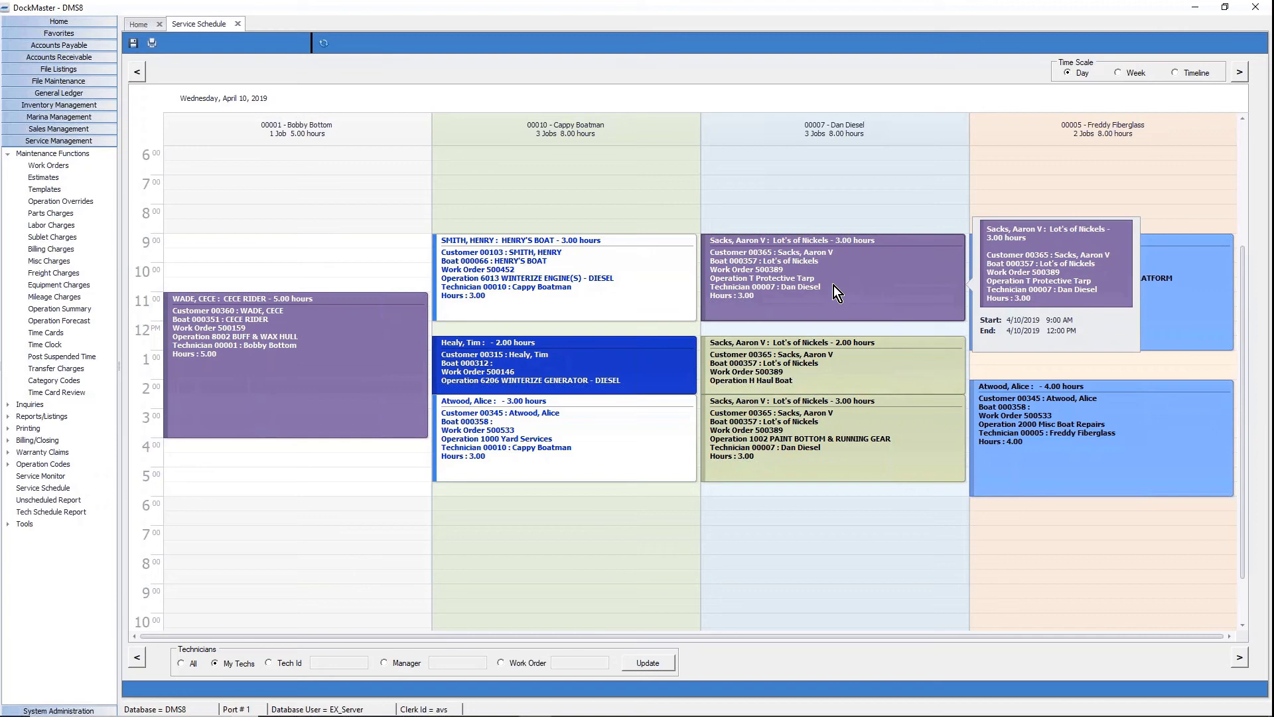
pyautogui.rightClick(859, 275)
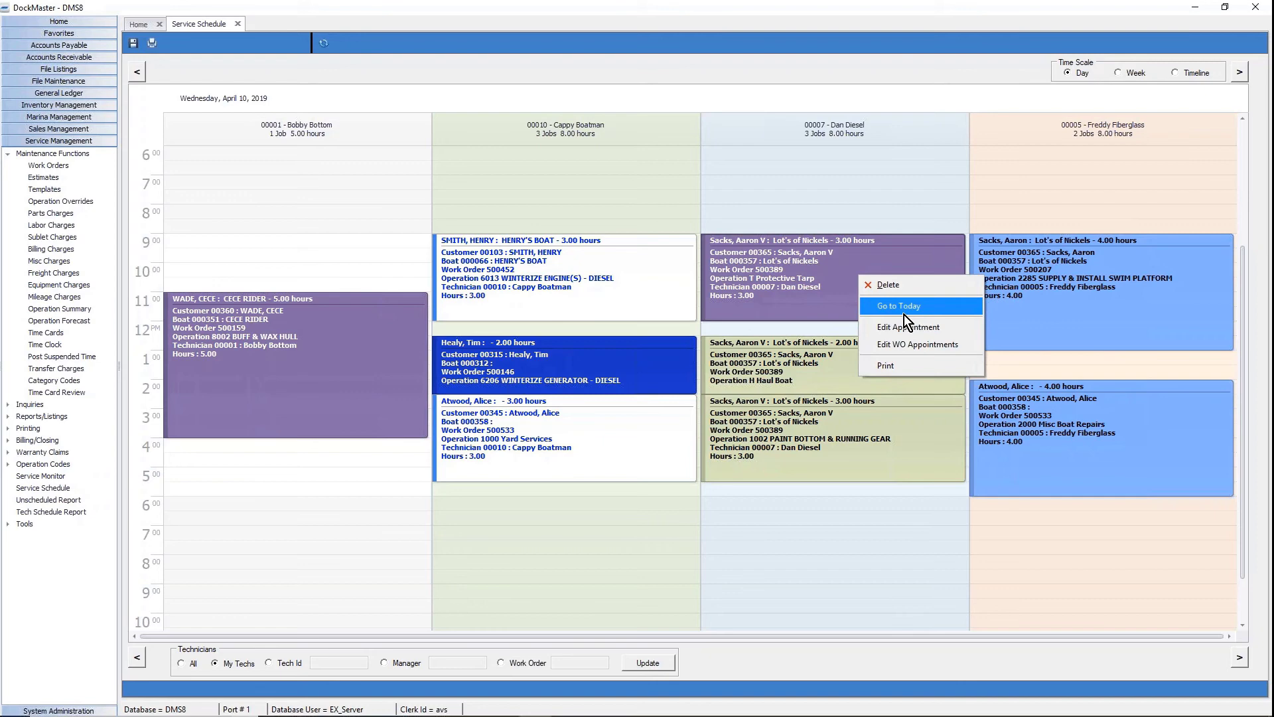
pyautogui.rightClick(790, 281)
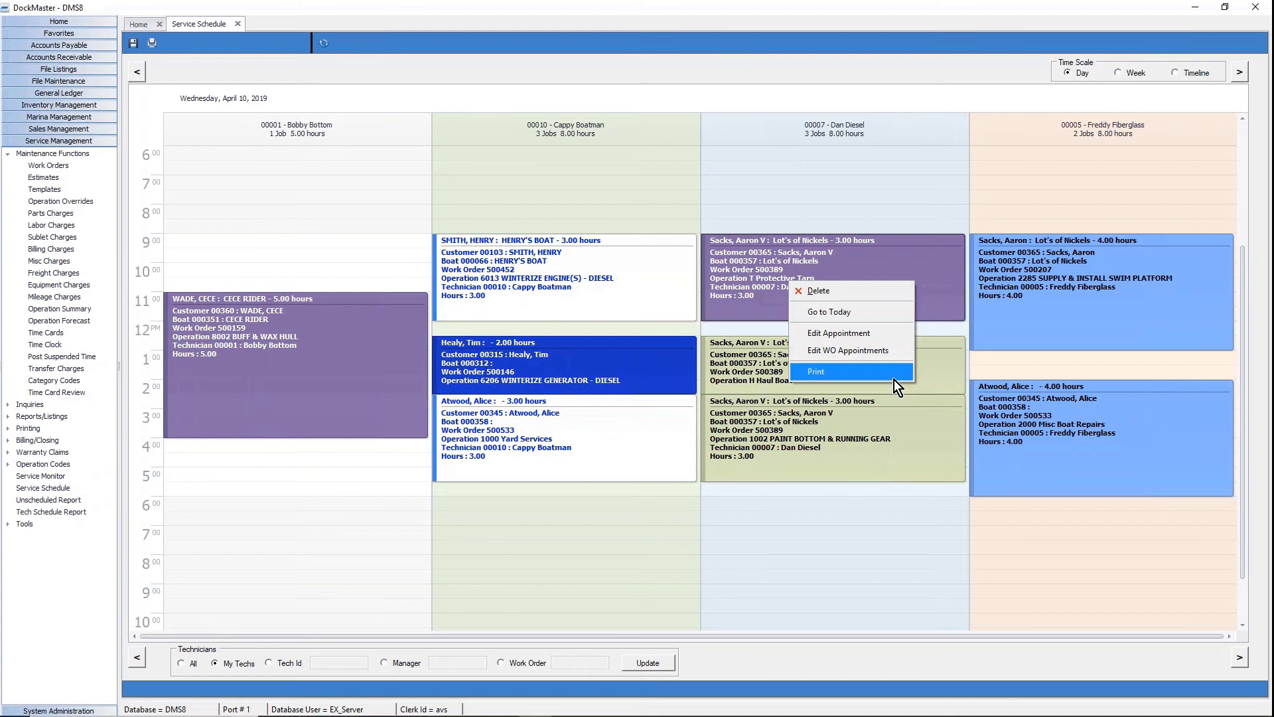
pyautogui.click(558, 714)
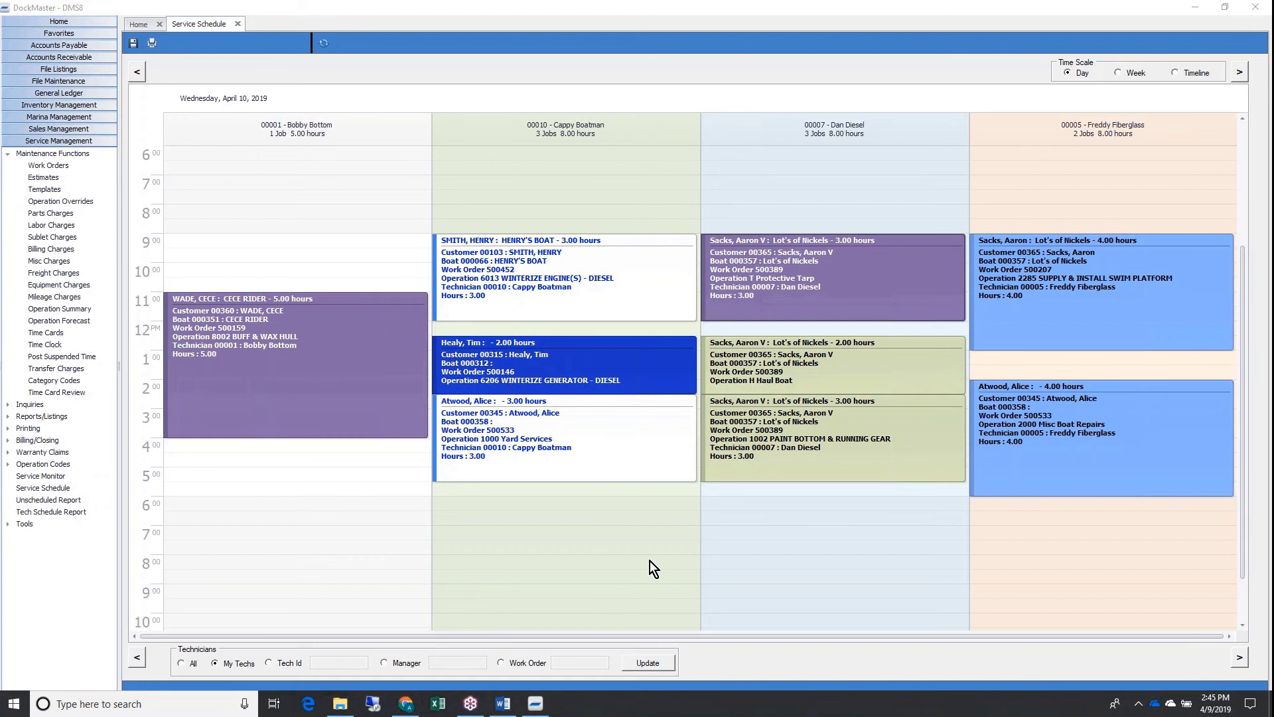
pyautogui.click(244, 660)
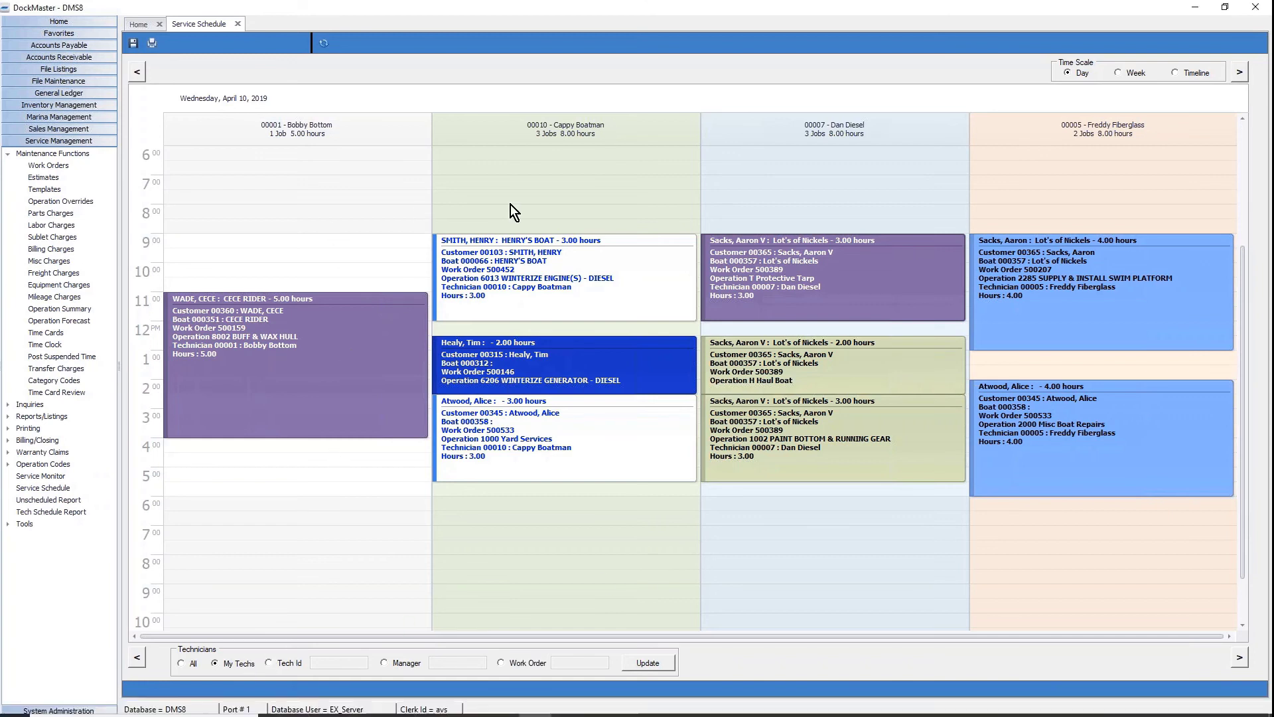
pyautogui.click(404, 666)
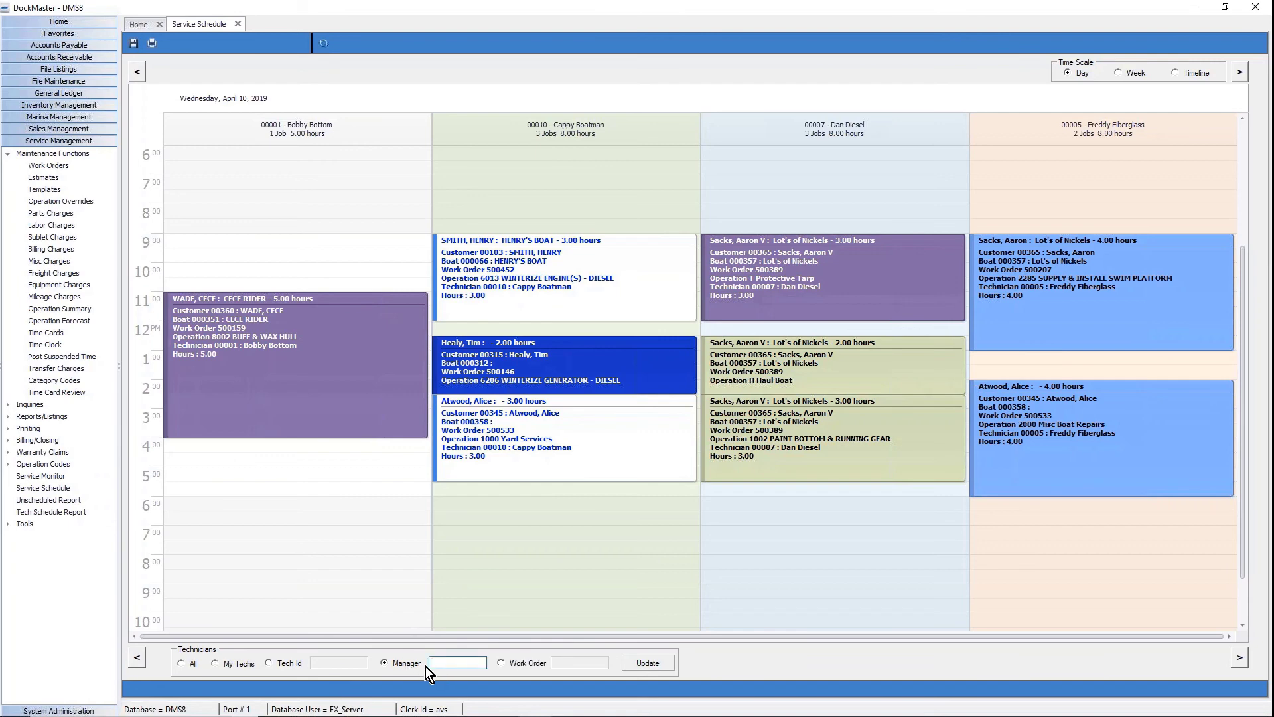
pyautogui.write('loc1')
pyautogui.press('Return')
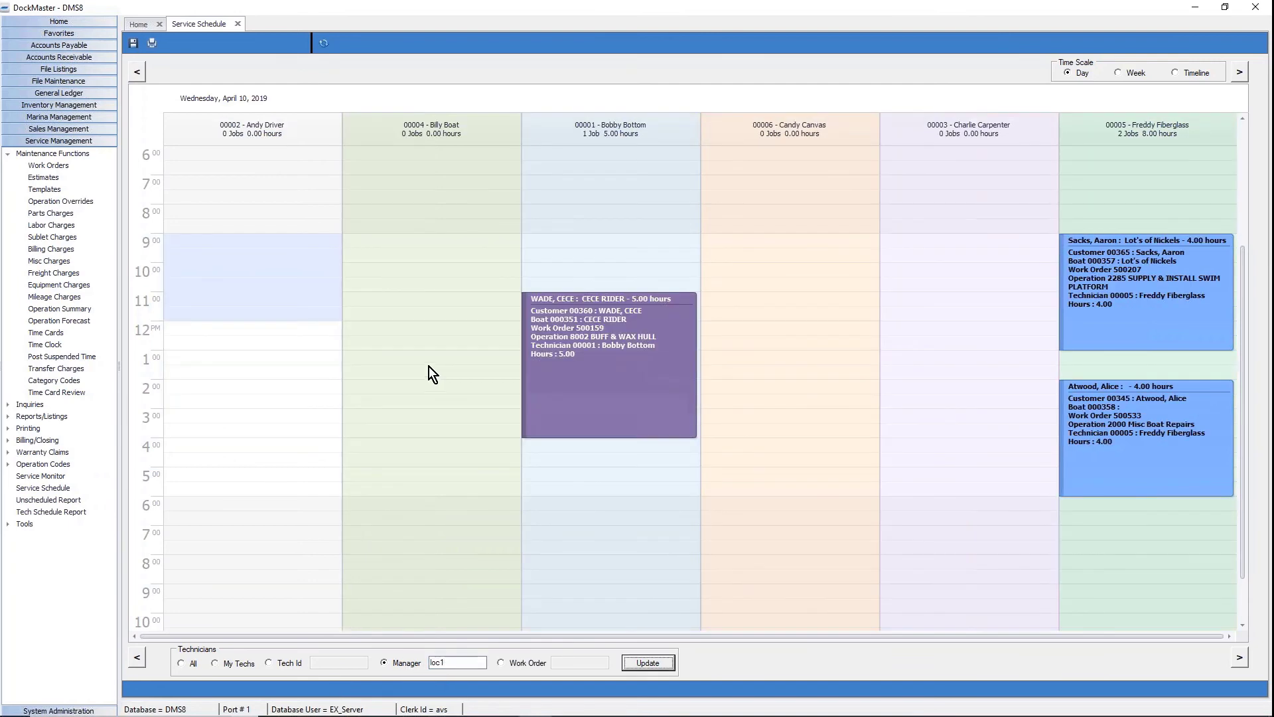
pyautogui.click(675, 156)
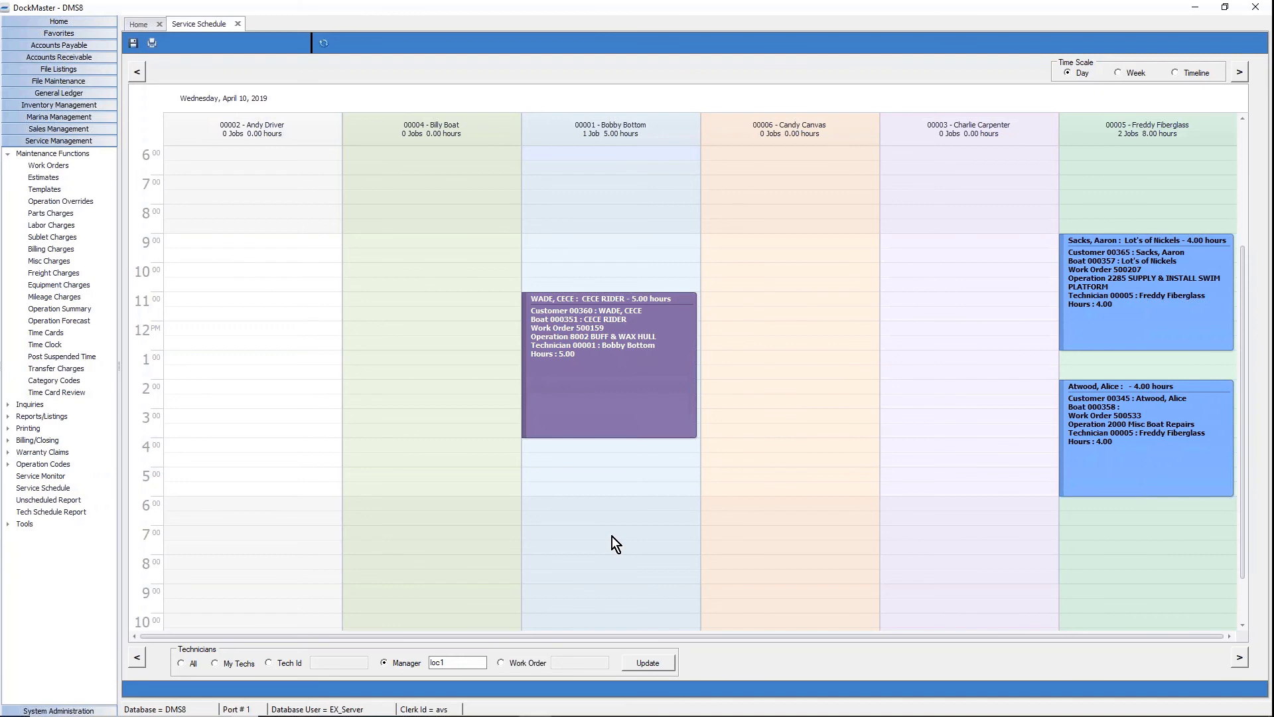
pyautogui.click(214, 663)
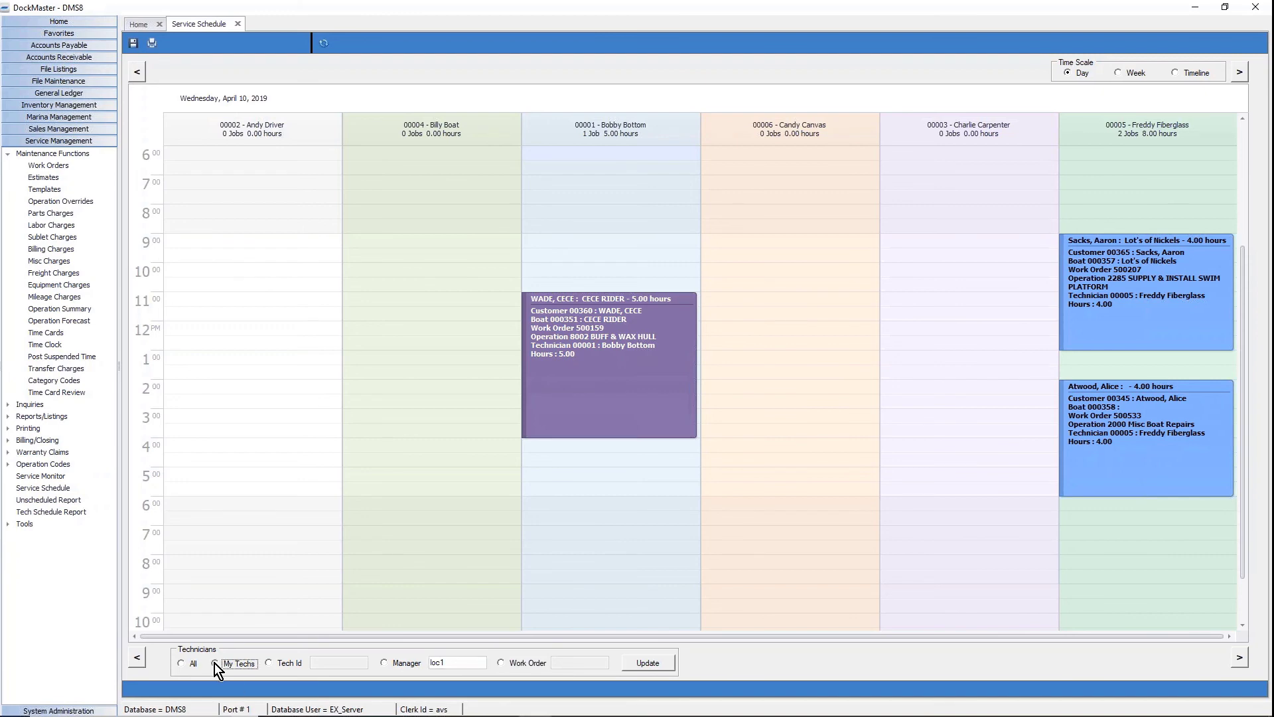